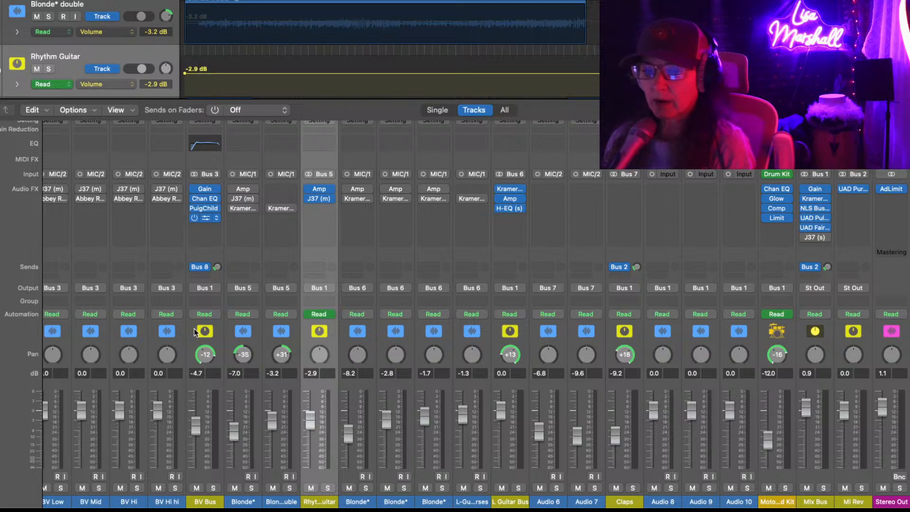
- Delete the volume automation from the Rhythm Guitar track
{"action": "scroll", "coordinate": [464, 449], "scroll_direction": "left", "scroll_amount": 10}
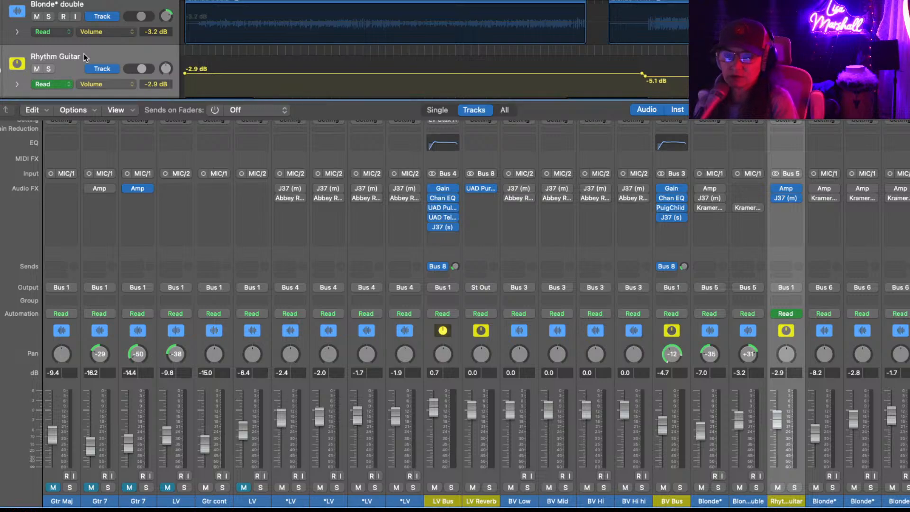
{"action": "right_click", "coordinate": [83, 57]}
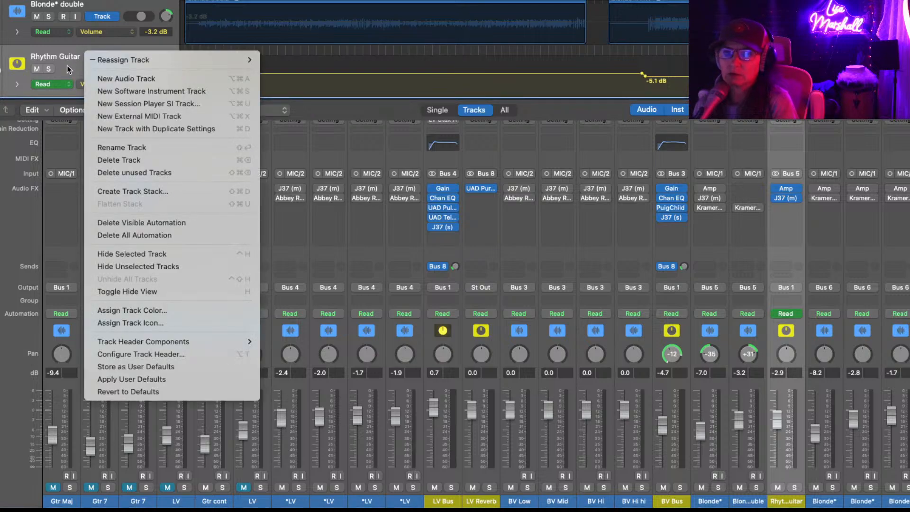
{"action": "left_click", "coordinate": [67, 65]}
{"action": "left_click", "coordinate": [90, 0]}
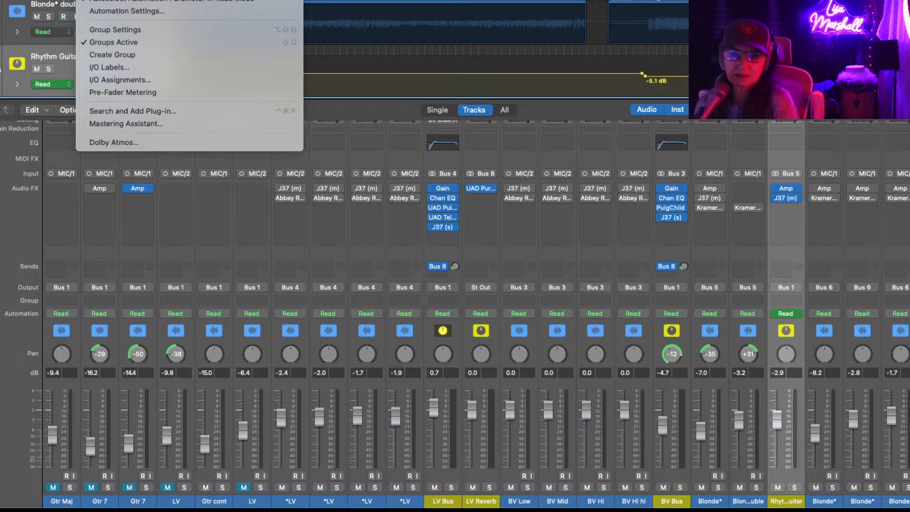
{"action": "mouse_move", "coordinate": [142, 0]}
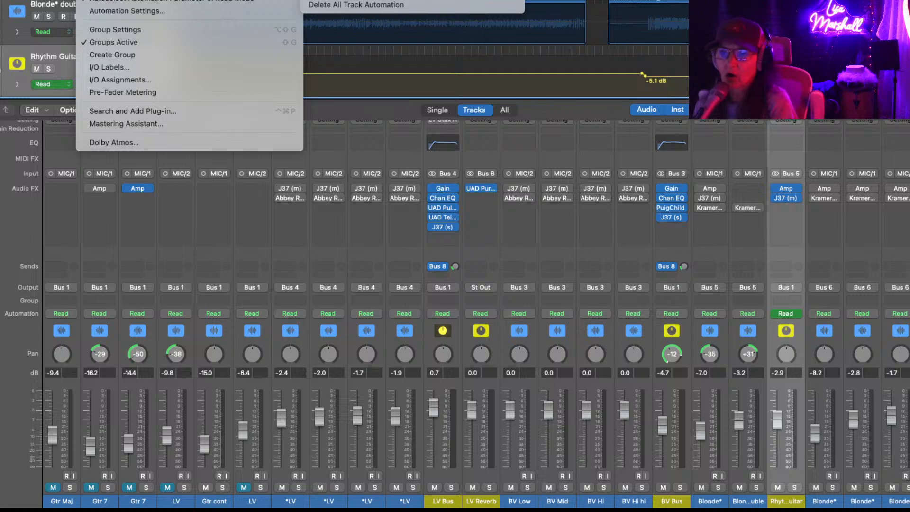
{"action": "left_click", "coordinate": [361, 0]}
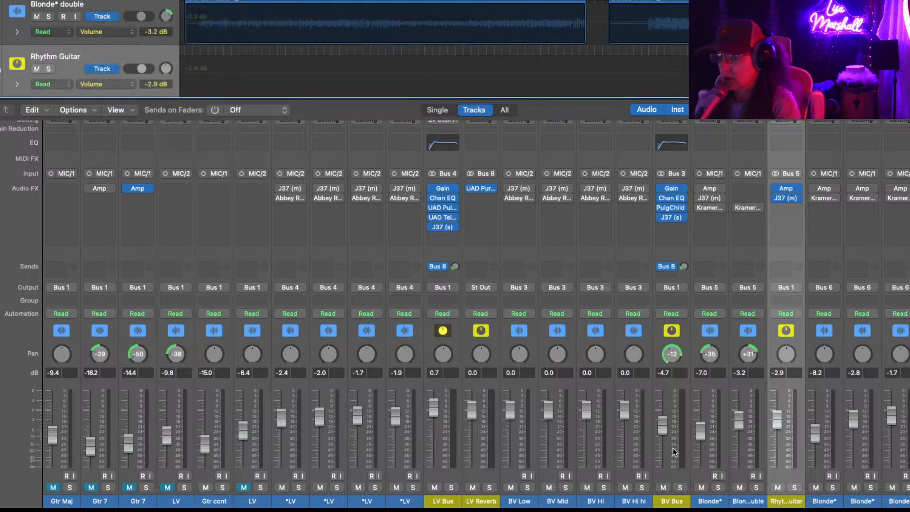
- Center the BV Bus channel by setting its pan to 0
{"action": "scroll", "coordinate": [672, 447], "scroll_direction": "right", "scroll_amount": 5}
{"action": "scroll", "coordinate": [672, 447], "scroll_direction": "right", "scroll_amount": 6}
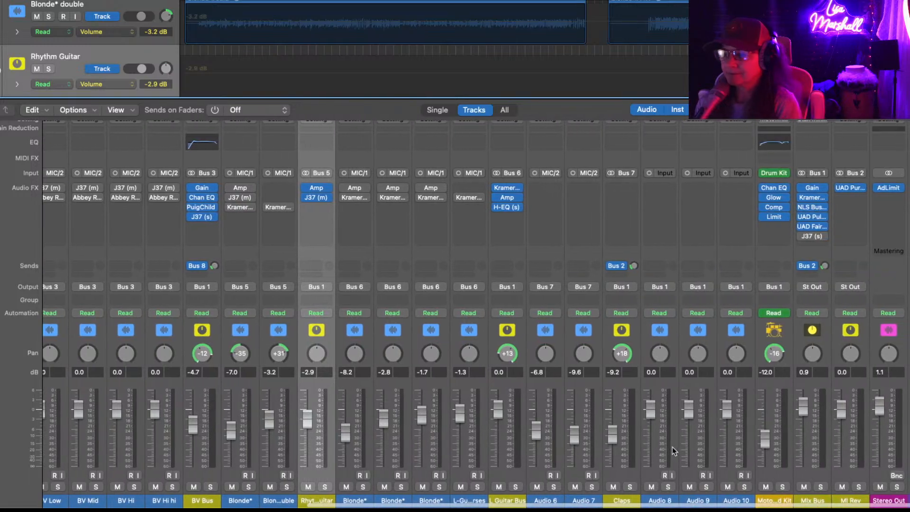
{"action": "scroll", "coordinate": [672, 447], "scroll_direction": "left", "scroll_amount": 3}
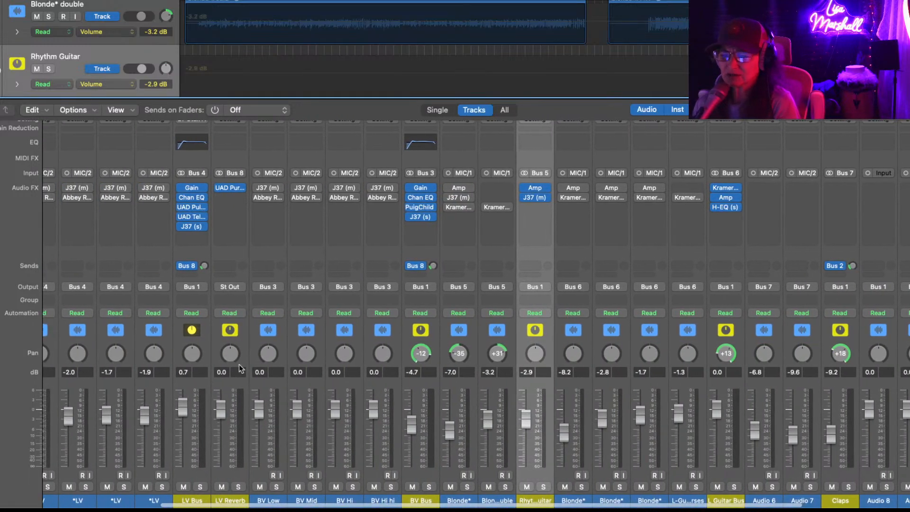
{"action": "double_click", "coordinate": [421, 356]}
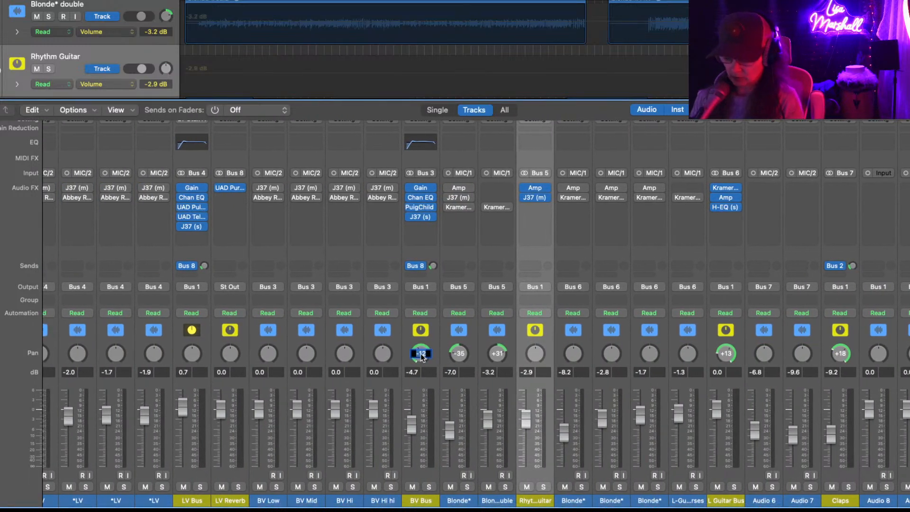
{"action": "type", "text": "0"}
{"action": "key", "text": "Return"}
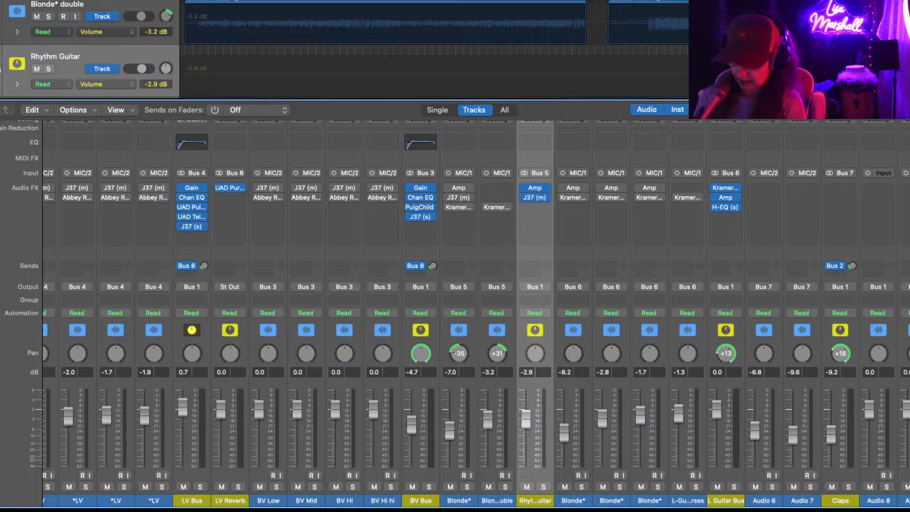
- Set the pan of the Blonde* channel and its double, both routed to Bus 5, to 0
{"action": "double_click", "coordinate": [460, 353]}
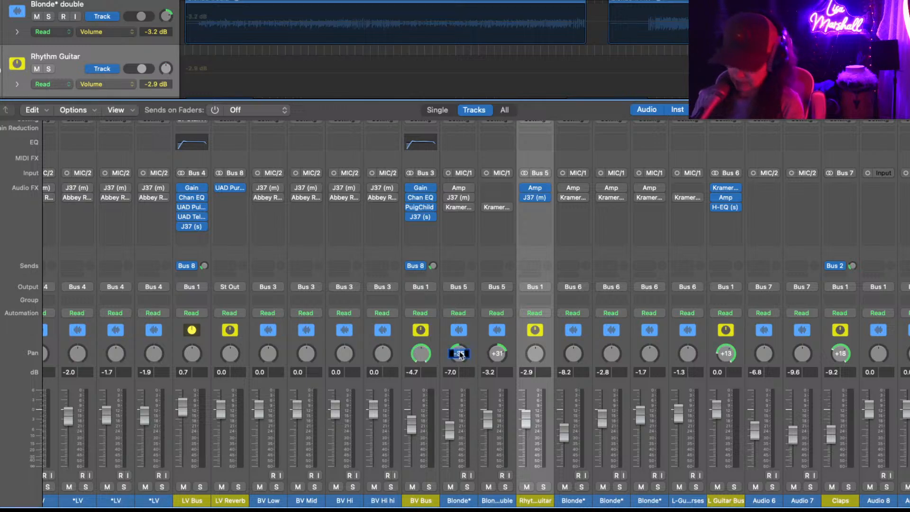
{"action": "type", "text": "0"}
{"action": "key", "text": "Return"}
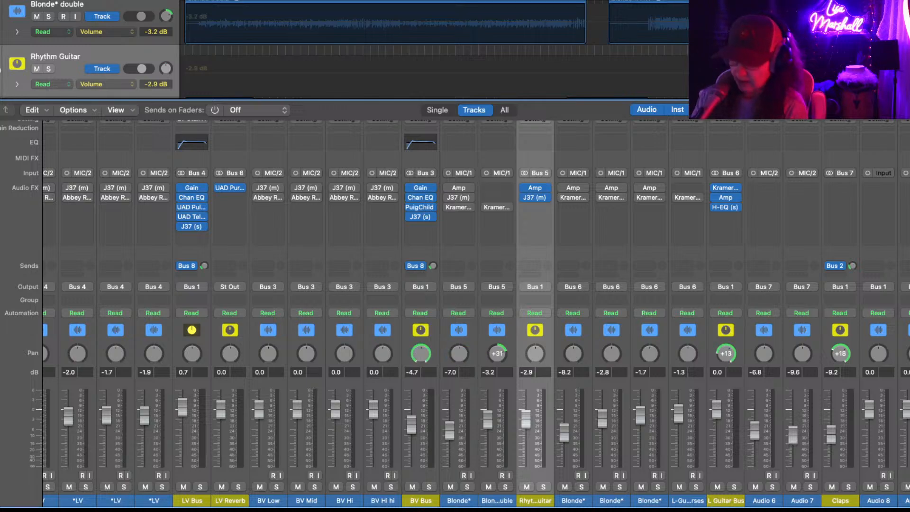
{"action": "double_click", "coordinate": [498, 355]}
{"action": "type", "text": "0"}
{"action": "key", "text": "Return"}
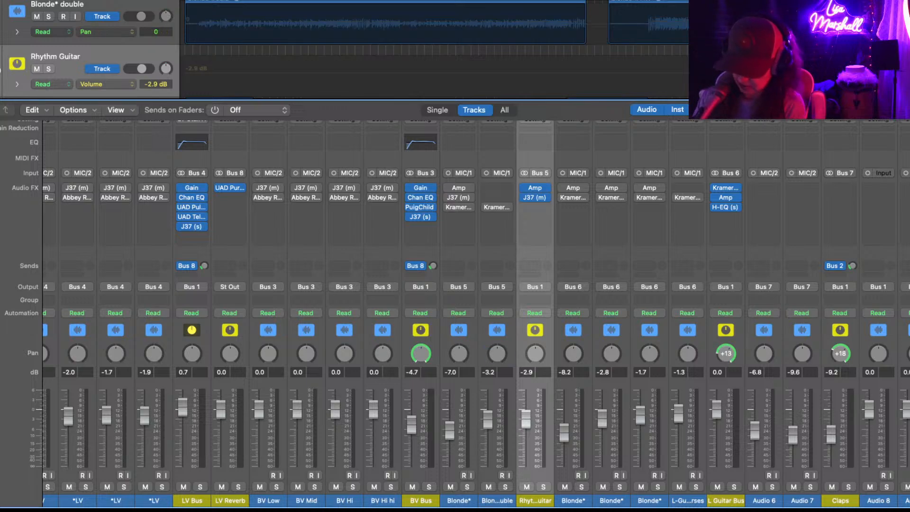
- Set the pan of the L Guitar Bus and Claps channels to 0
{"action": "double_click", "coordinate": [727, 354]}
{"action": "type", "text": "0"}
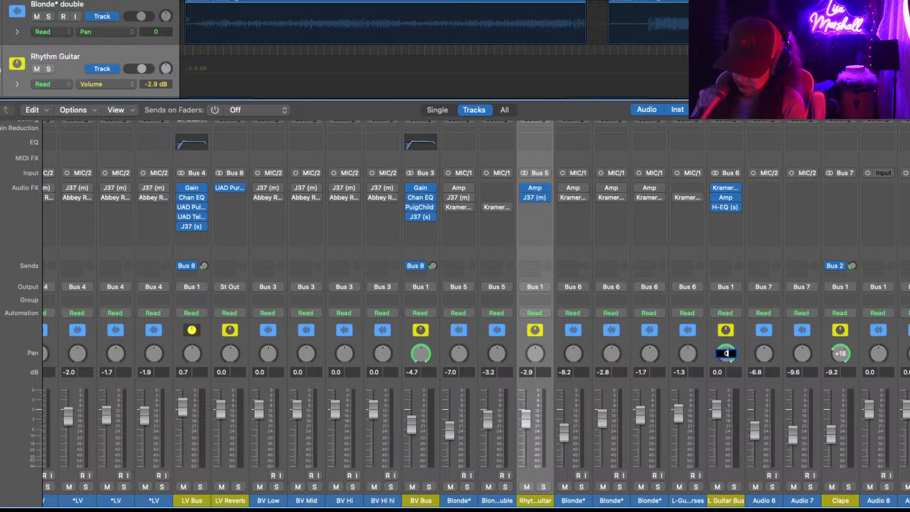
{"action": "key", "text": "Return"}
{"action": "double_click", "coordinate": [840, 354]}
{"action": "type", "text": "0"}
{"action": "key", "text": "Return"}
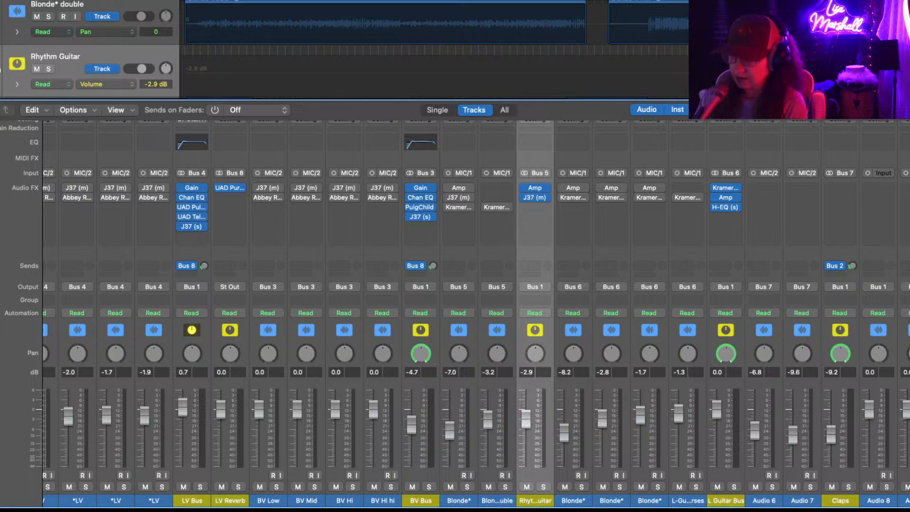
- Set the pan of the drum kit instrument channel to 0
{"action": "scroll", "coordinate": [672, 403], "scroll_direction": "right", "scroll_amount": 6}
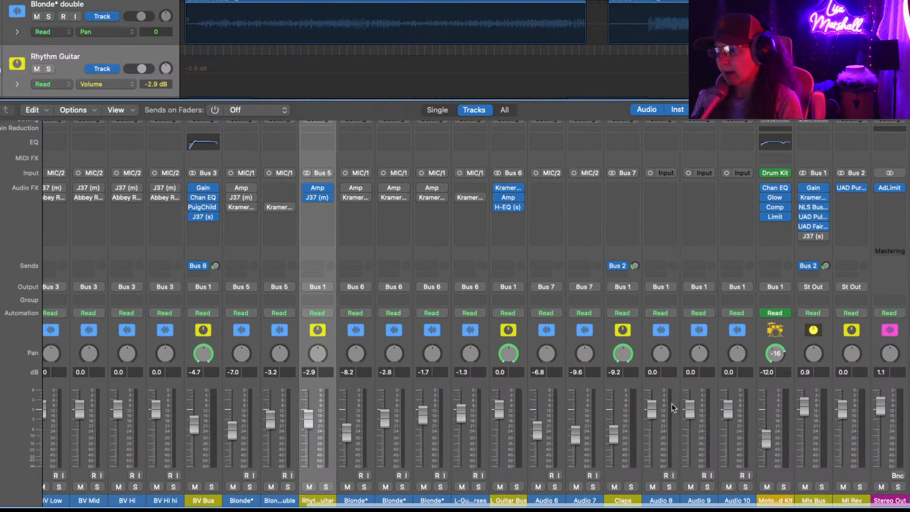
{"action": "double_click", "coordinate": [777, 355]}
{"action": "type", "text": "0"}
{"action": "key", "text": "Return"}
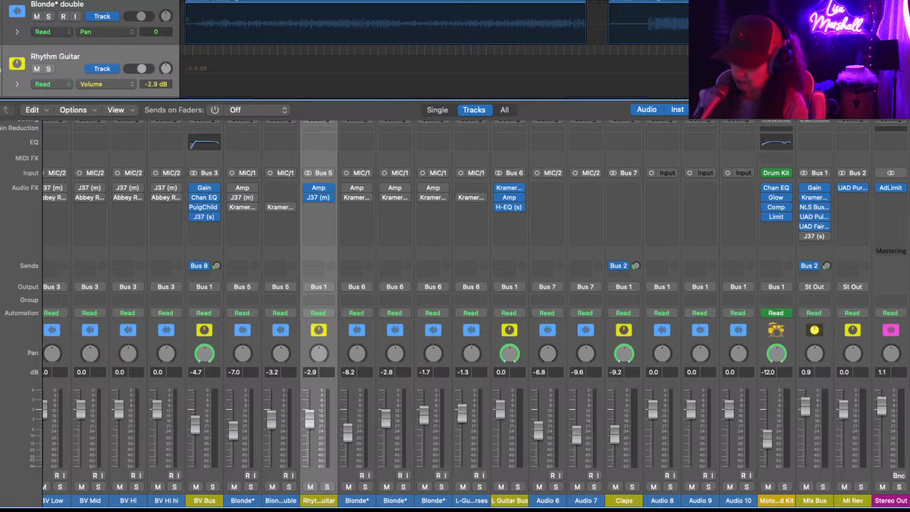
- Bypass the audio effects on the LV Bus, Rhythm Guitar and L Guitar Bus channels
{"action": "scroll", "coordinate": [443, 376], "scroll_direction": "left", "scroll_amount": 10}
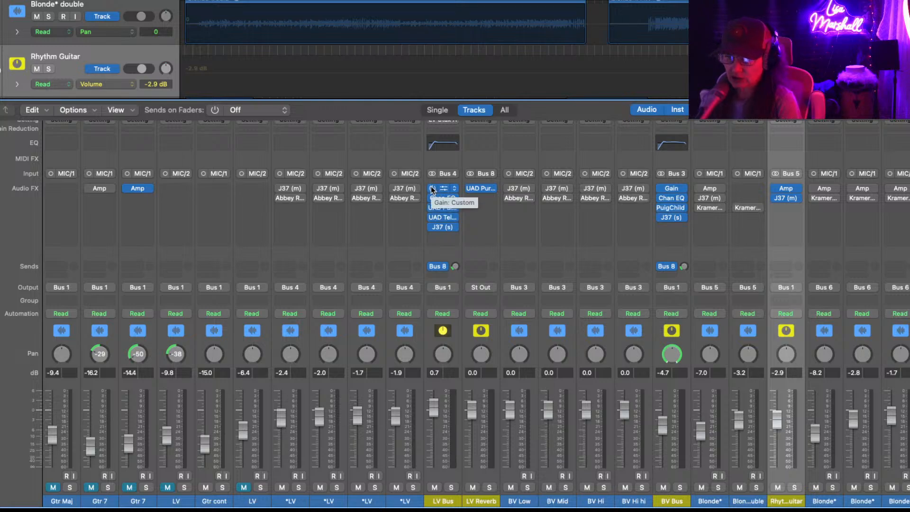
{"action": "left_click_drag", "start_coordinate": [433, 189], "coordinate": [428, 218]}
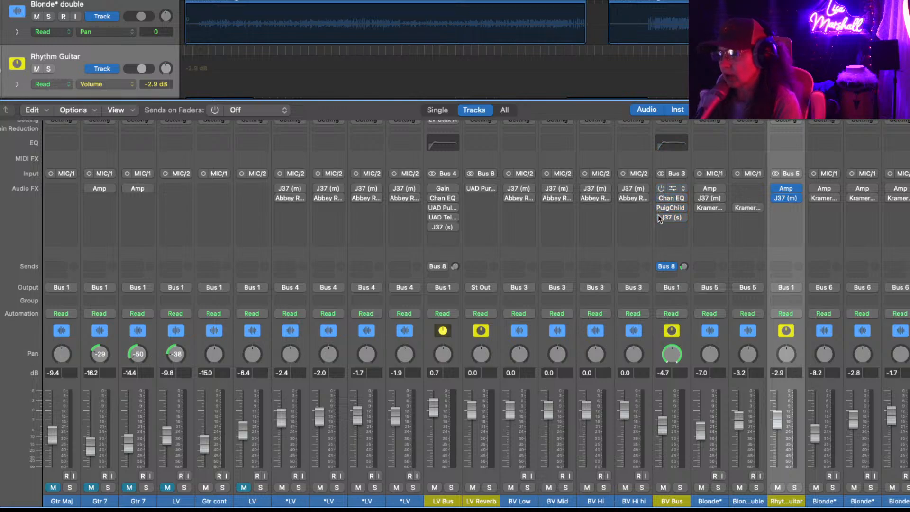
{"action": "left_click", "coordinate": [775, 189]}
{"action": "left_click", "coordinate": [775, 199]}
{"action": "scroll", "coordinate": [769, 385], "scroll_direction": "right", "scroll_amount": 10}
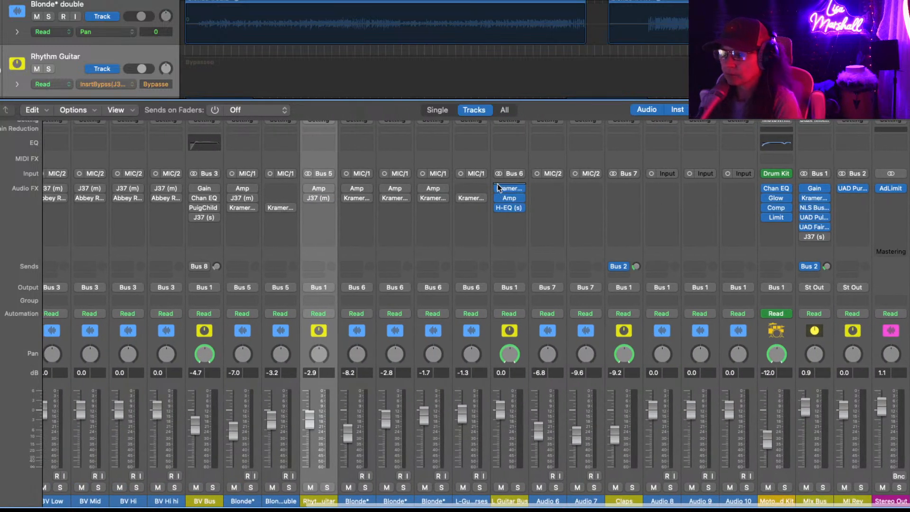
{"action": "left_click", "coordinate": [496, 186]}
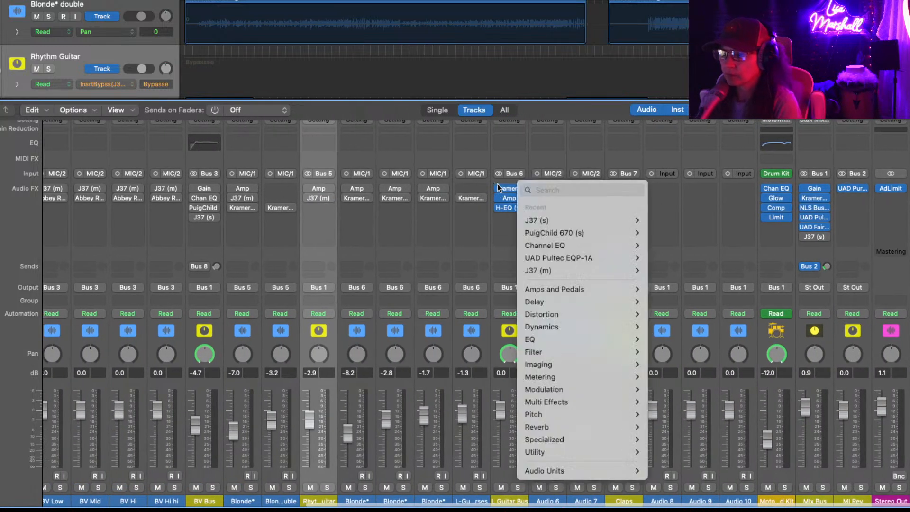
{"action": "left_click", "coordinate": [505, 440]}
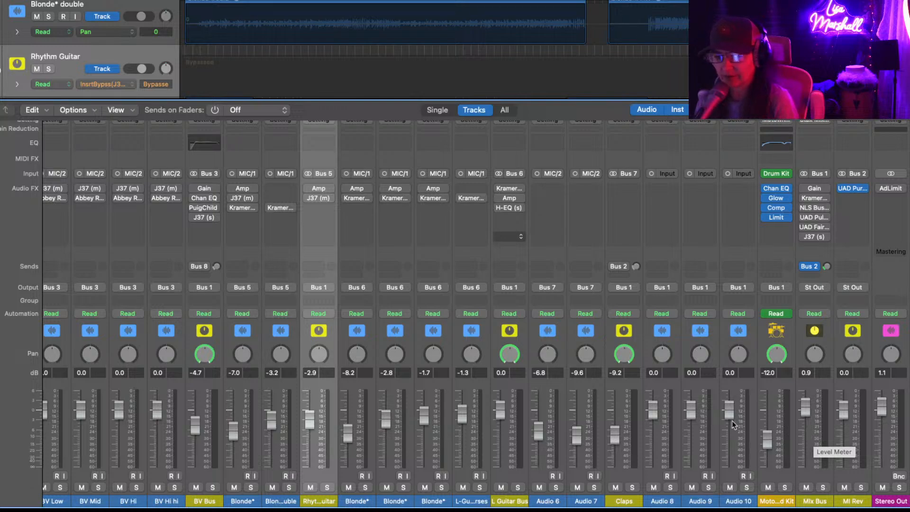
- Select the LV Bus, hide the mixer to view the lead vocal tracks in the arrangement, and show the mixer again
{"action": "scroll", "coordinate": [287, 392], "scroll_direction": "left", "scroll_amount": 10}
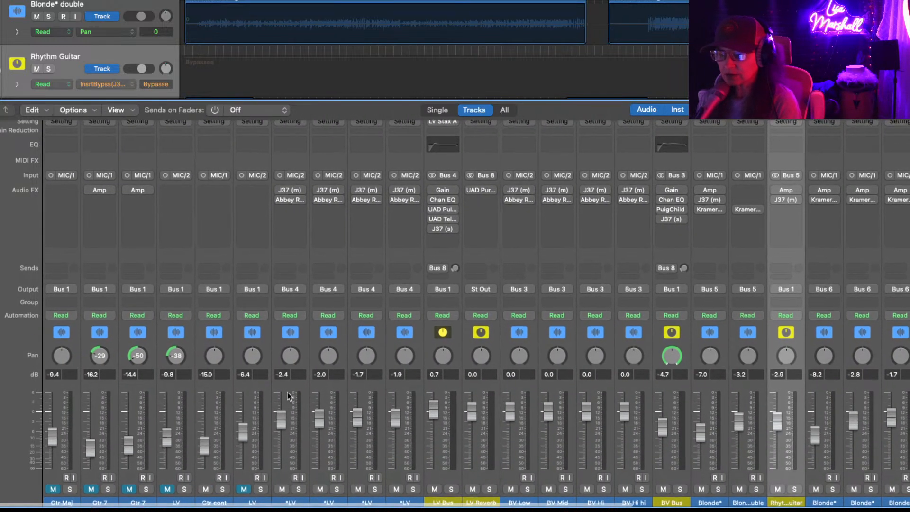
{"action": "left_click", "coordinate": [449, 387]}
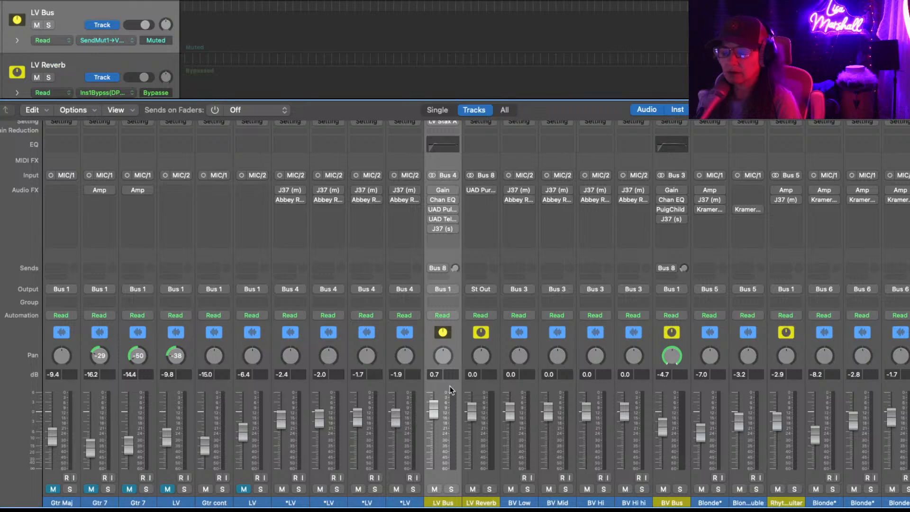
{"action": "key", "text": "x"}
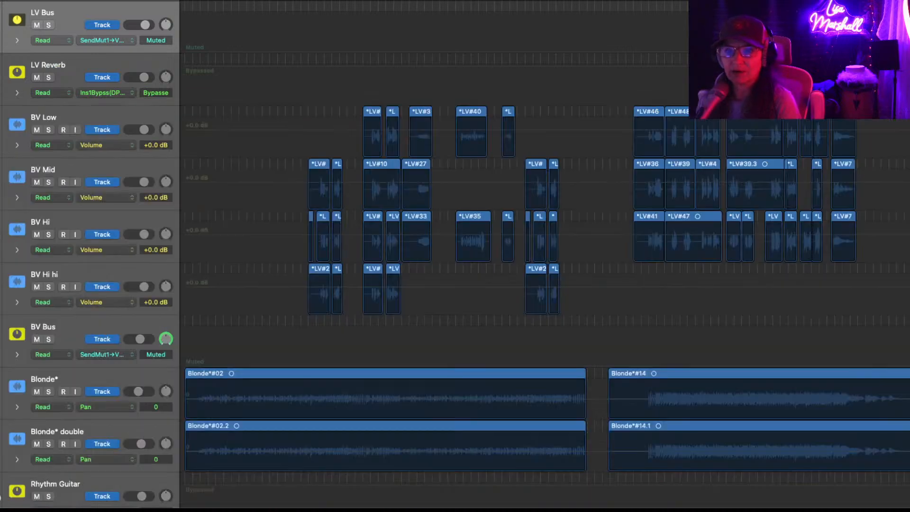
{"action": "scroll", "coordinate": [232, 111], "scroll_direction": "up", "scroll_amount": 10}
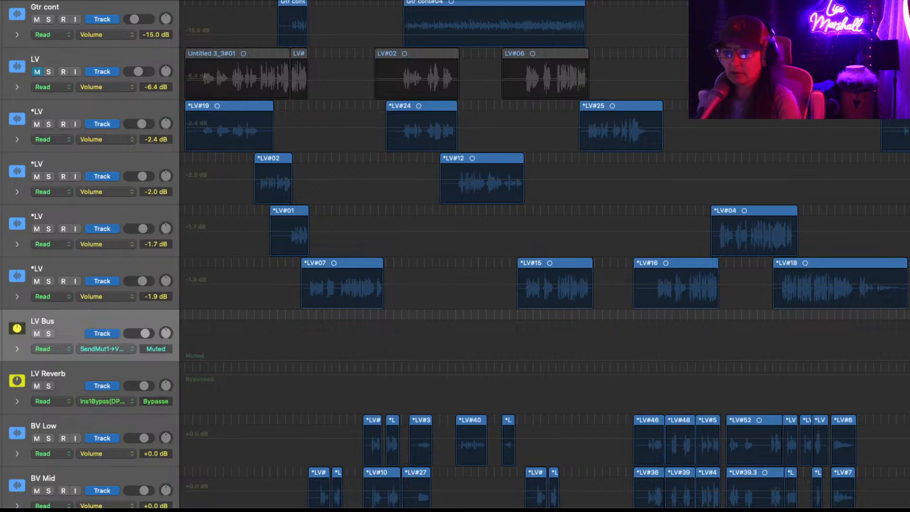
{"action": "key", "text": "x"}
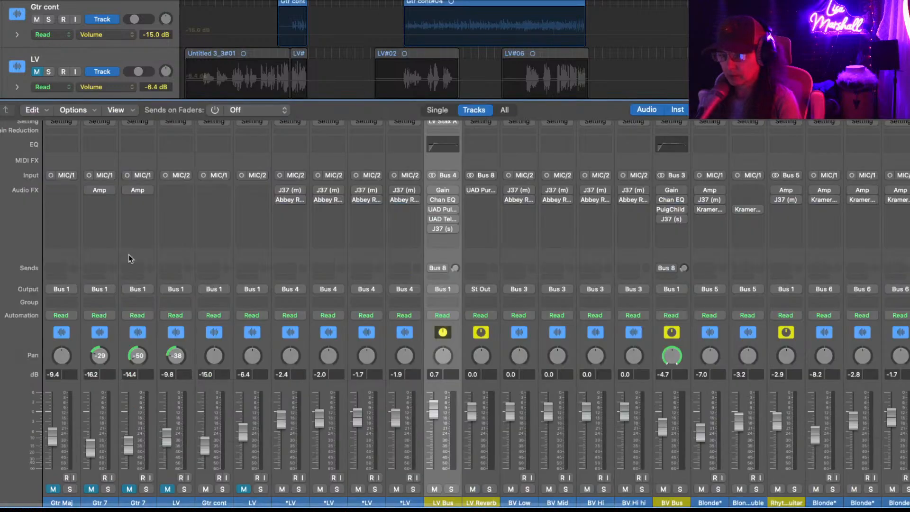
- Select the four *LV channels routed to Bus 4 and inspect their output bus assignment without changing it
{"action": "left_click", "coordinate": [288, 392]}
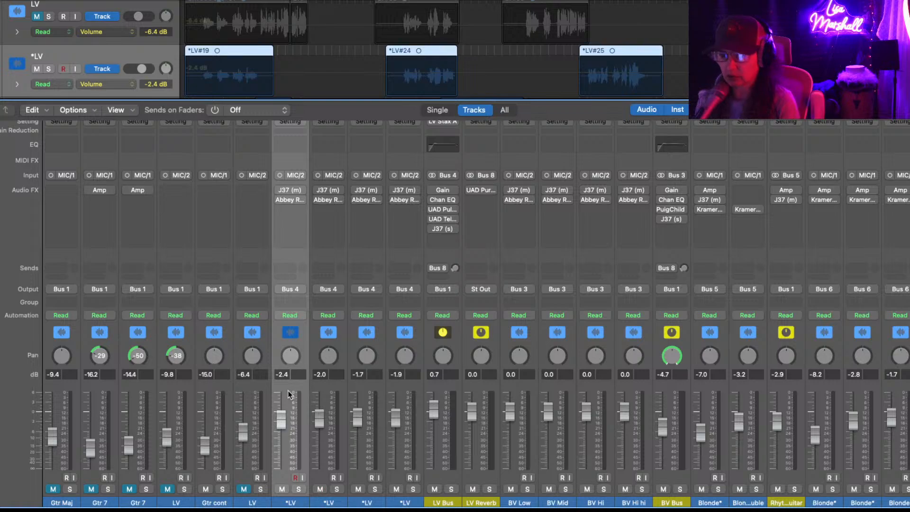
{"action": "left_click", "coordinate": [406, 389], "text": "shift"}
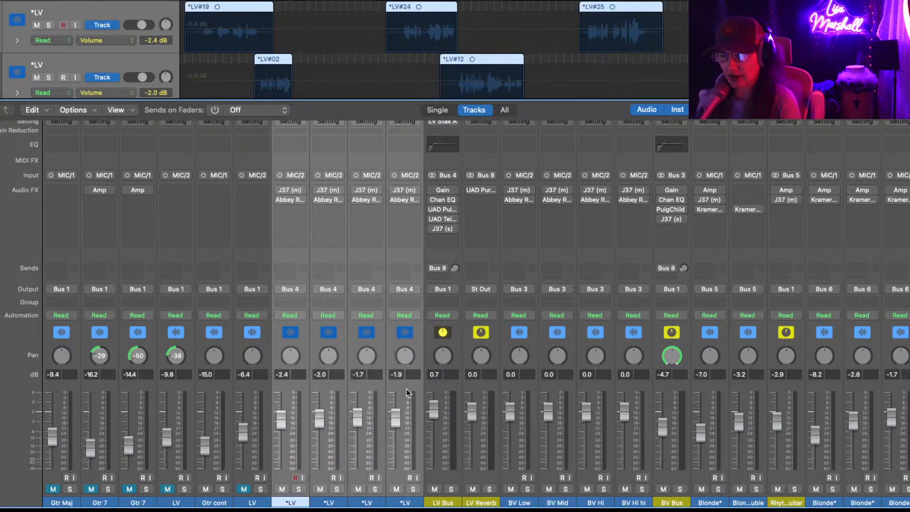
{"action": "left_click", "coordinate": [411, 290]}
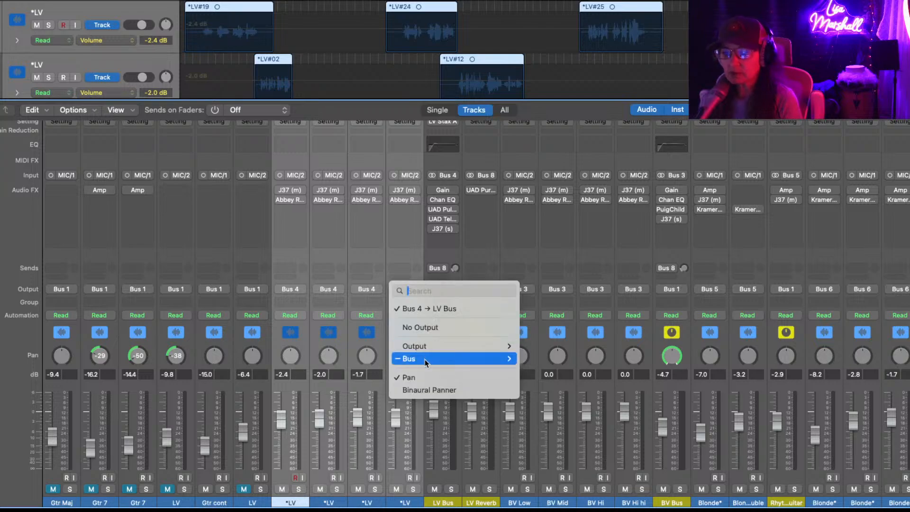
{"action": "mouse_move", "coordinate": [425, 363]}
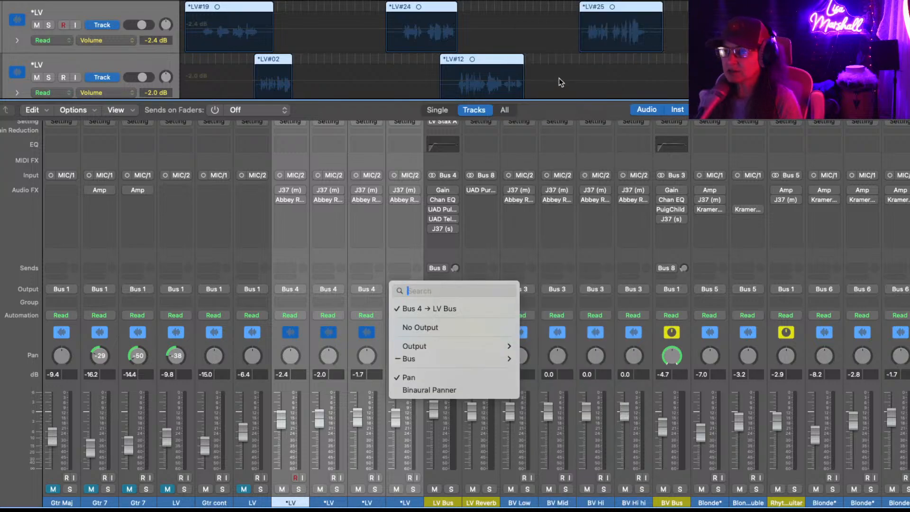
{"action": "mouse_move", "coordinate": [474, 360]}
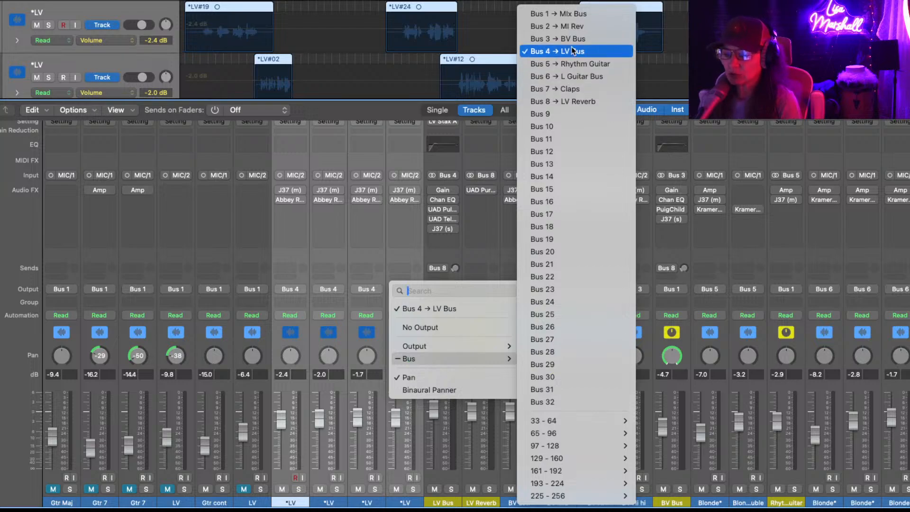
{"action": "left_click", "coordinate": [440, 448]}
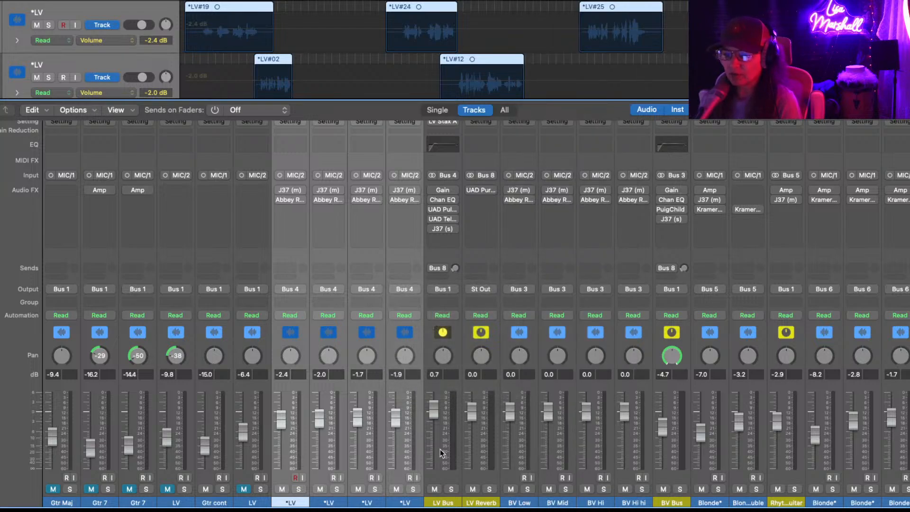
- Change the output of the LV Reverb channel to Bus 1 (Mix Bus), and look over the routing of the remaining channels
{"action": "left_click", "coordinate": [442, 441]}
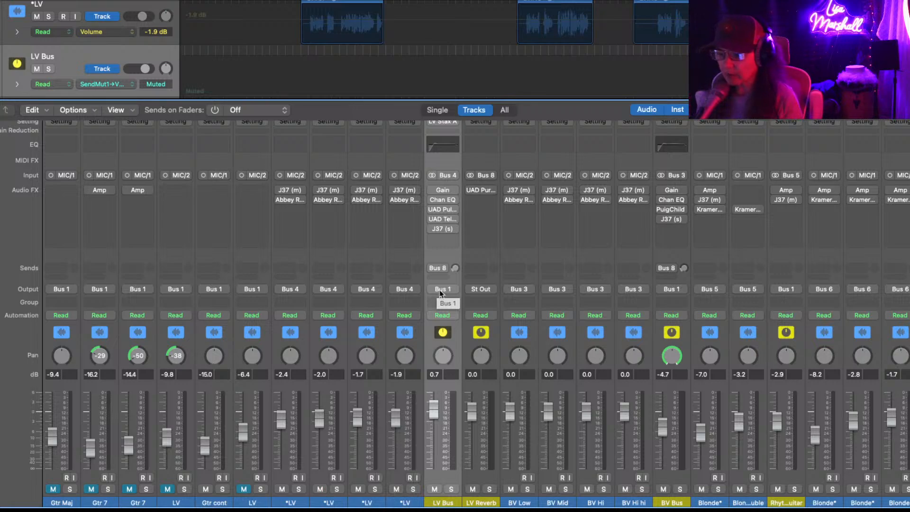
{"action": "left_click", "coordinate": [479, 289]}
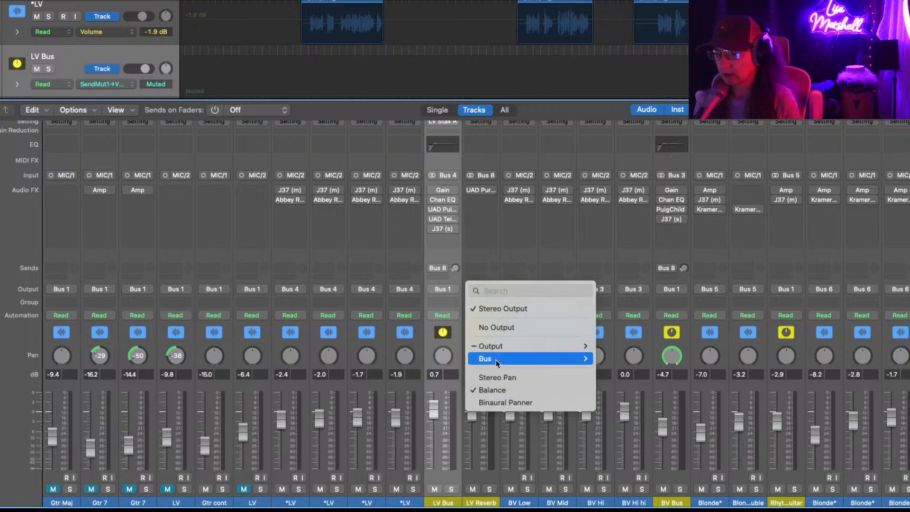
{"action": "mouse_move", "coordinate": [588, 359]}
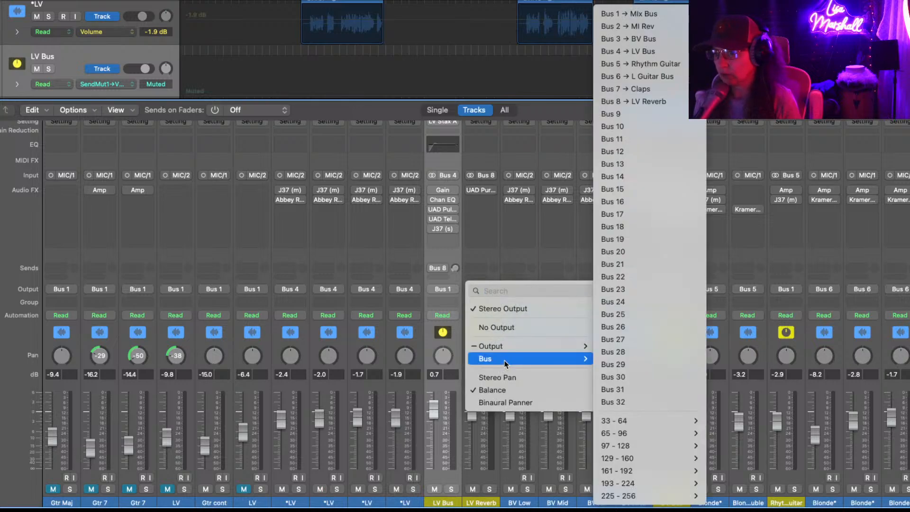
{"action": "left_click", "coordinate": [630, 15]}
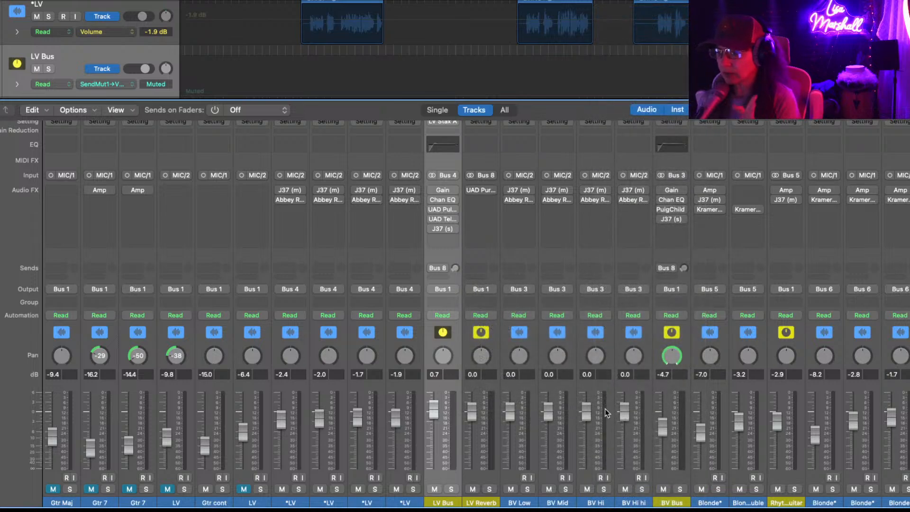
{"action": "scroll", "coordinate": [605, 412], "scroll_direction": "right", "scroll_amount": 10}
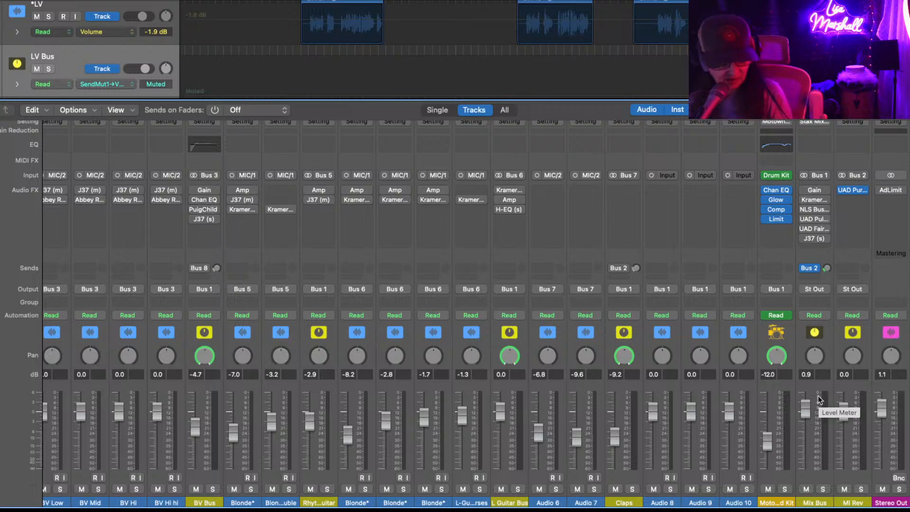
{"action": "scroll", "coordinate": [387, 389], "scroll_direction": "left", "scroll_amount": 1}
{"action": "scroll", "coordinate": [385, 389], "scroll_direction": "left", "scroll_amount": 10}
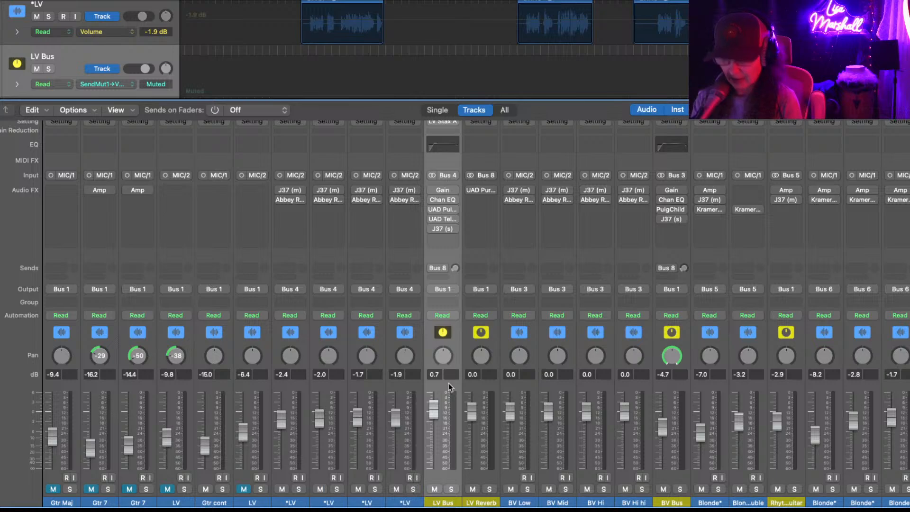
{"action": "key", "text": "super+a"}
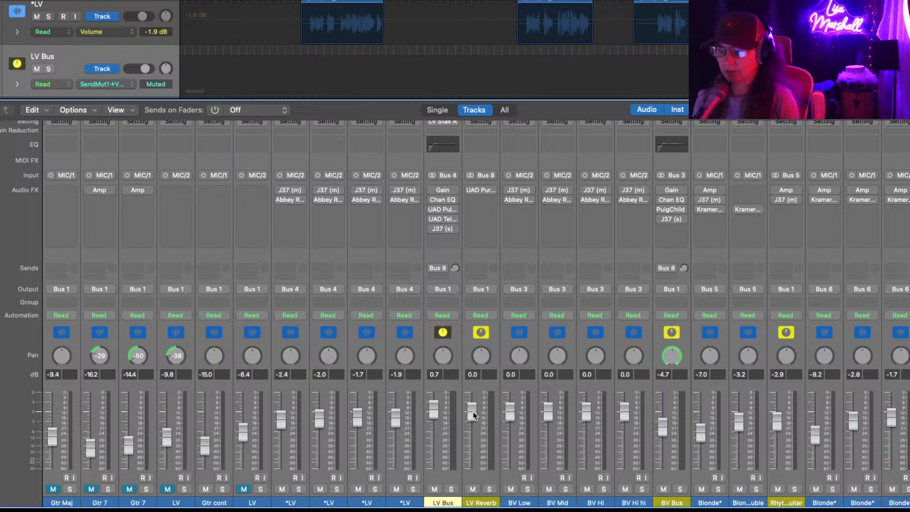
{"action": "left_click", "coordinate": [480, 387]}
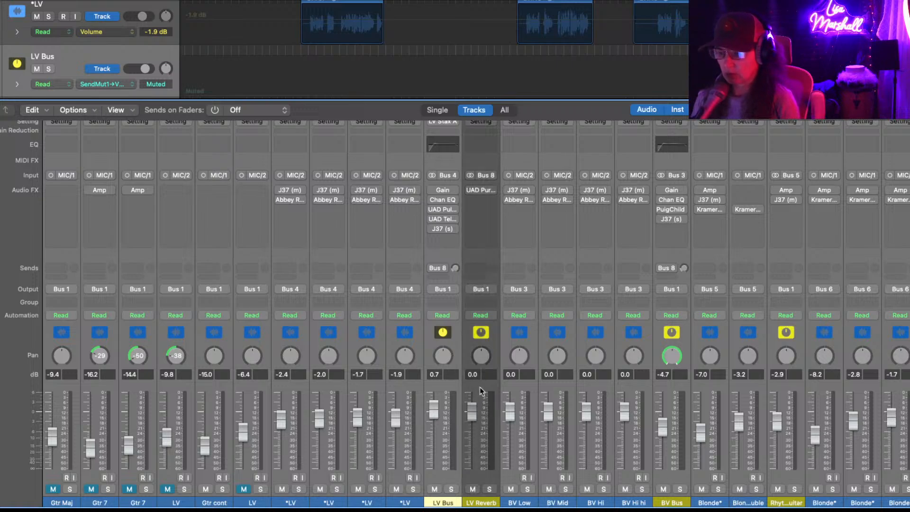
{"action": "left_click", "coordinate": [480, 386], "text": "super"}
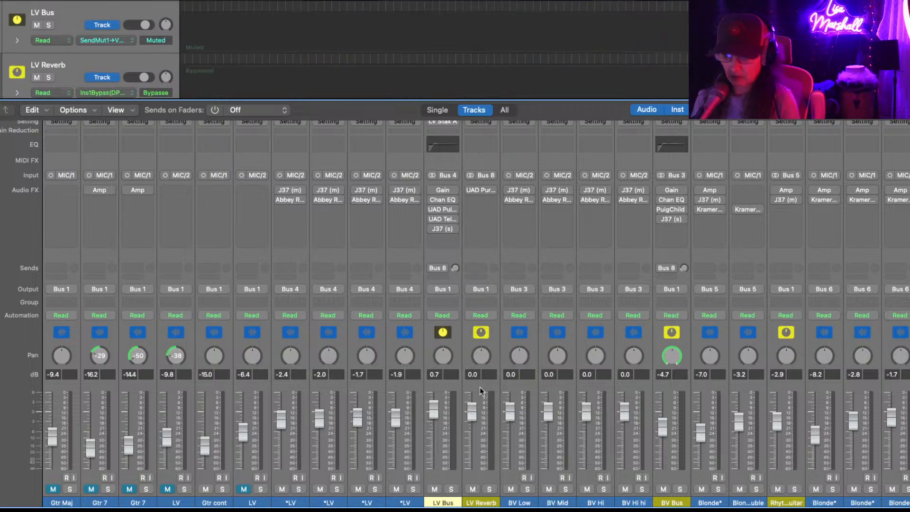
{"action": "left_click", "coordinate": [480, 386]}
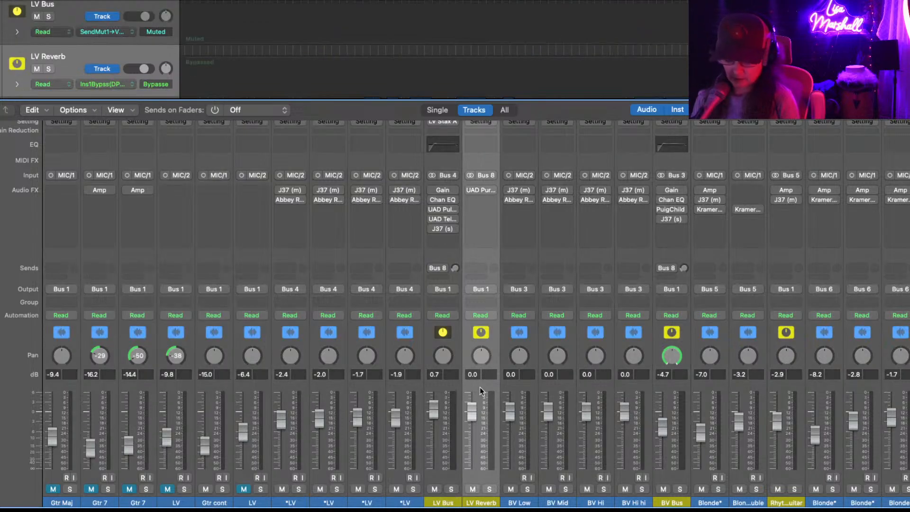
{"action": "left_click", "coordinate": [480, 386]}
{"action": "left_click", "coordinate": [470, 416]}
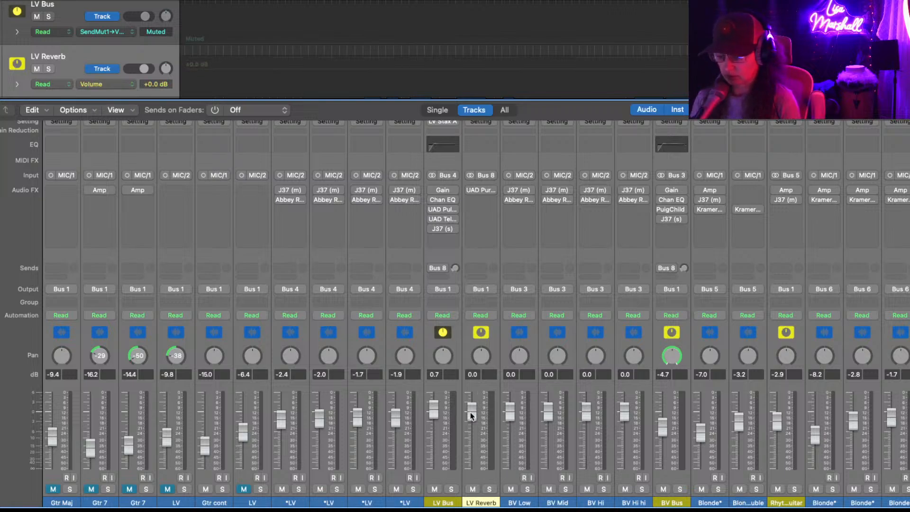
- Select all channel strips, reset their faders to 0 dB, pull them all down to -80 dB, and release the selection
{"action": "left_click", "coordinate": [446, 386]}
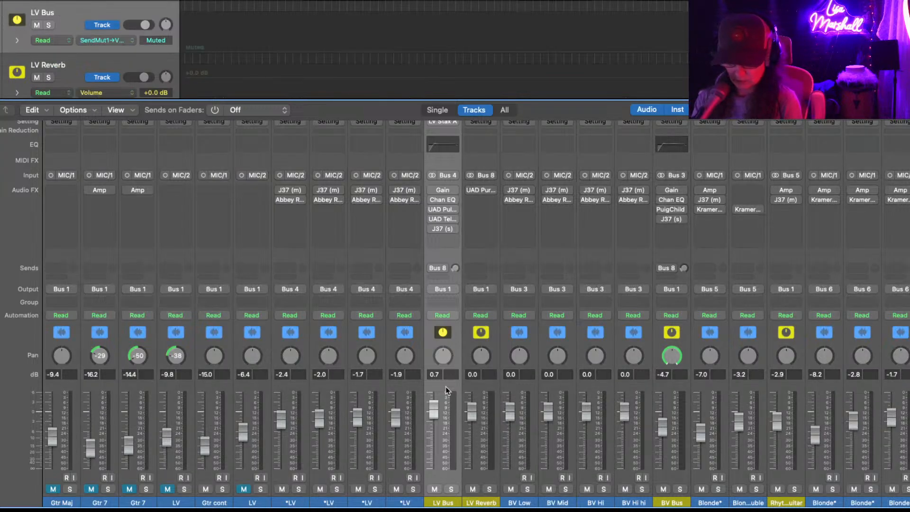
{"action": "key", "text": "super+a"}
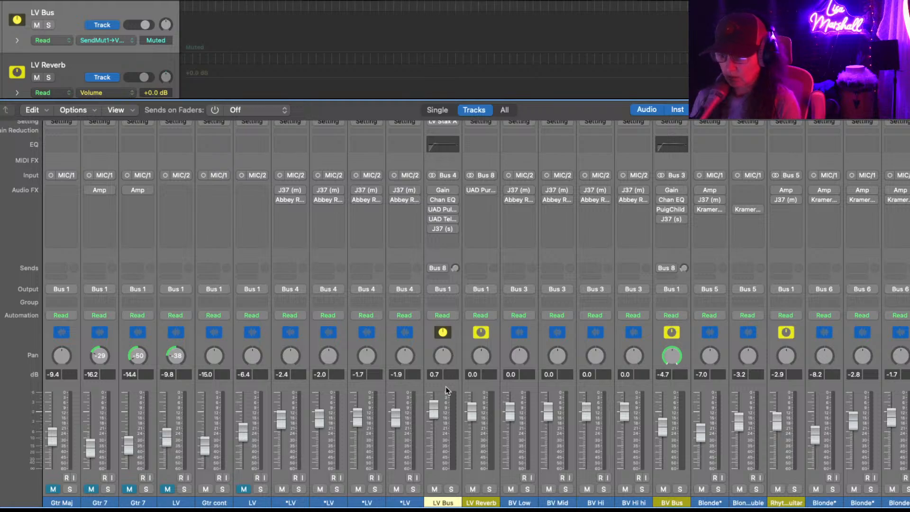
{"action": "left_click", "coordinate": [434, 409], "text": "alt"}
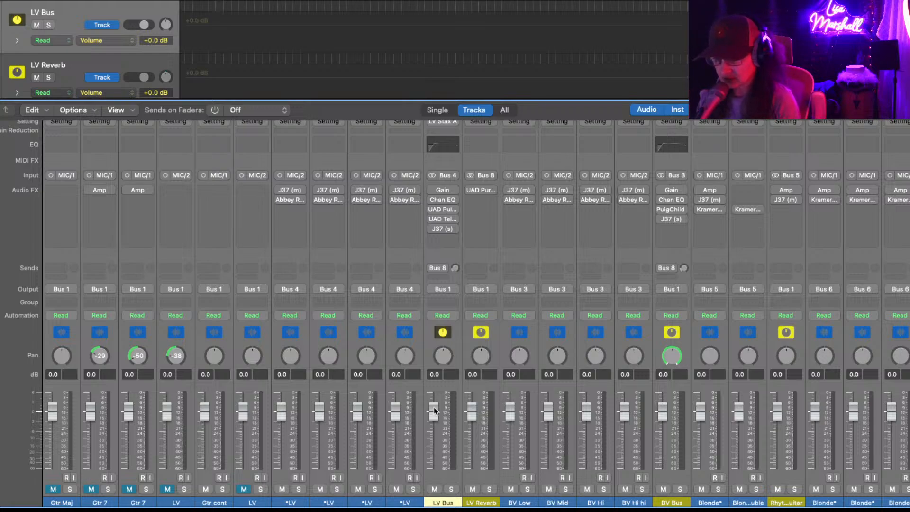
{"action": "left_click_drag", "start_coordinate": [434, 408], "coordinate": [436, 472]}
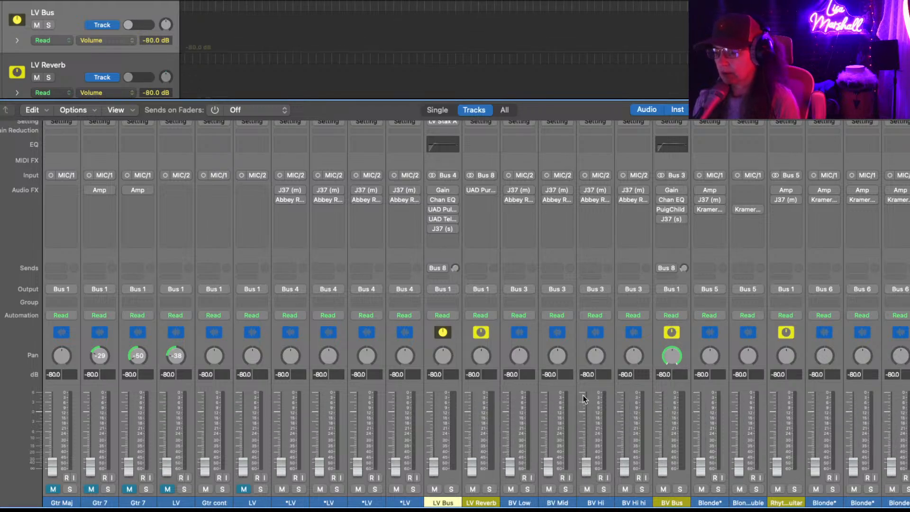
{"action": "left_click", "coordinate": [642, 387]}
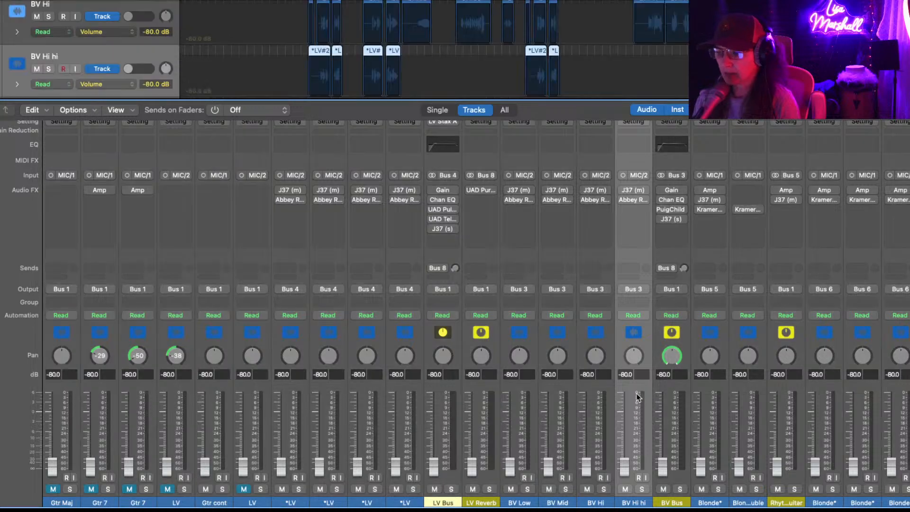
- Raise the Mix Bus fader to 0 dB
{"action": "scroll", "coordinate": [636, 398], "scroll_direction": "right", "scroll_amount": 3}
{"action": "scroll", "coordinate": [636, 397], "scroll_direction": "right", "scroll_amount": 9}
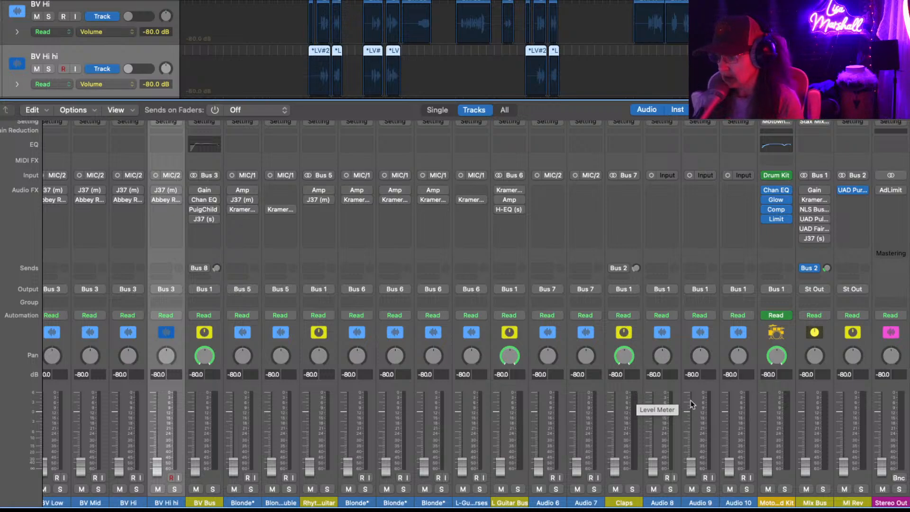
{"action": "left_click_drag", "start_coordinate": [807, 466], "coordinate": [807, 402]}
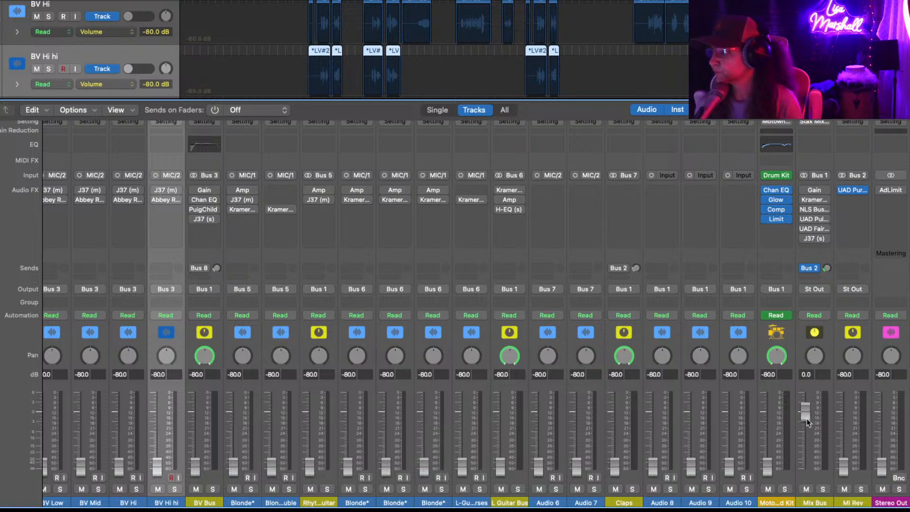
- Set the volume of the LV Bus and LV Reverb channels to 0 dB
{"action": "scroll", "coordinate": [303, 400], "scroll_direction": "left", "scroll_amount": 10}
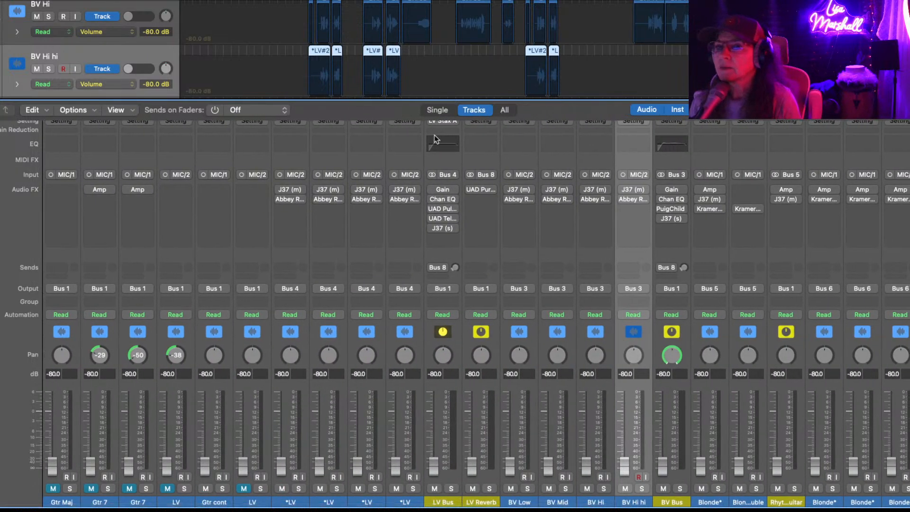
{"action": "key", "text": "x"}
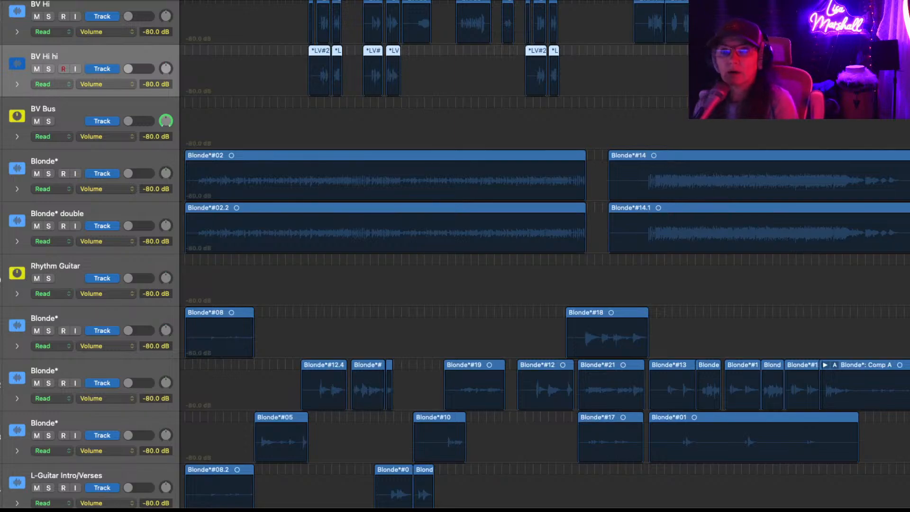
{"action": "key", "text": "x"}
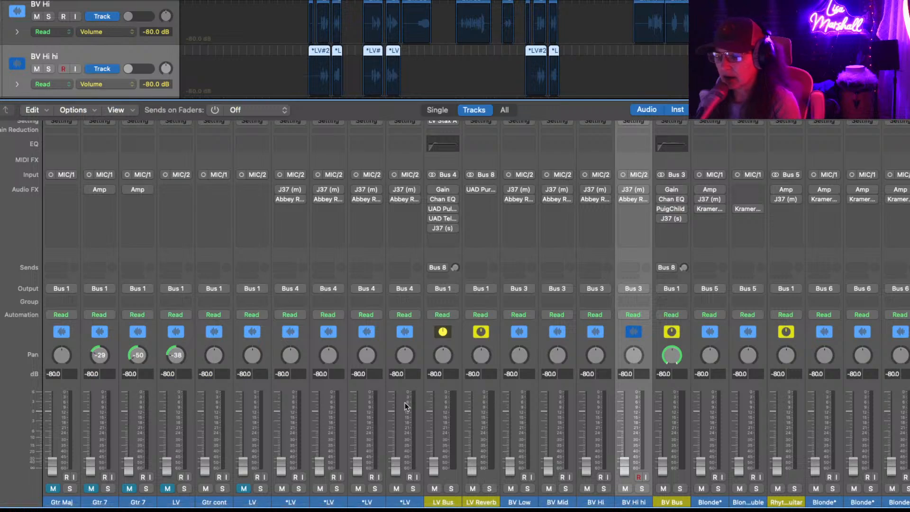
{"action": "left_click_drag", "start_coordinate": [435, 465], "coordinate": [435, 382]}
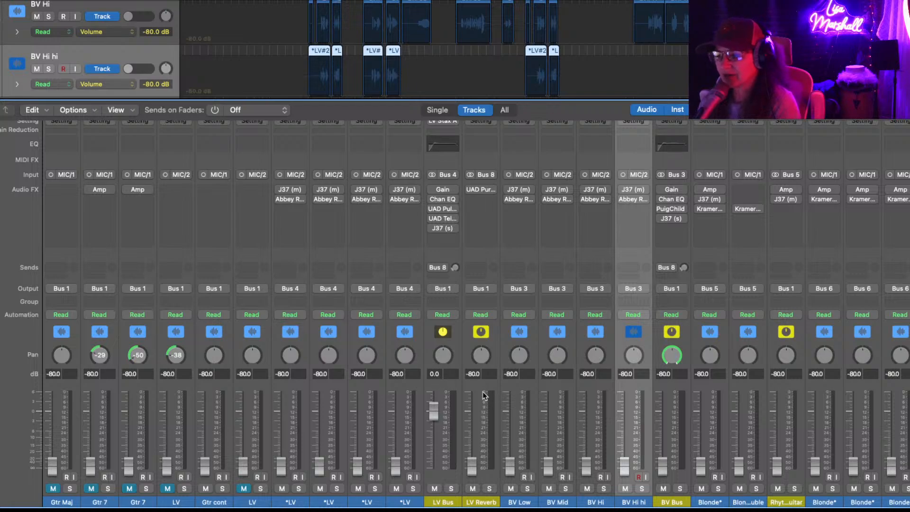
{"action": "double_click", "coordinate": [473, 374]}
{"action": "type", "text": "0"}
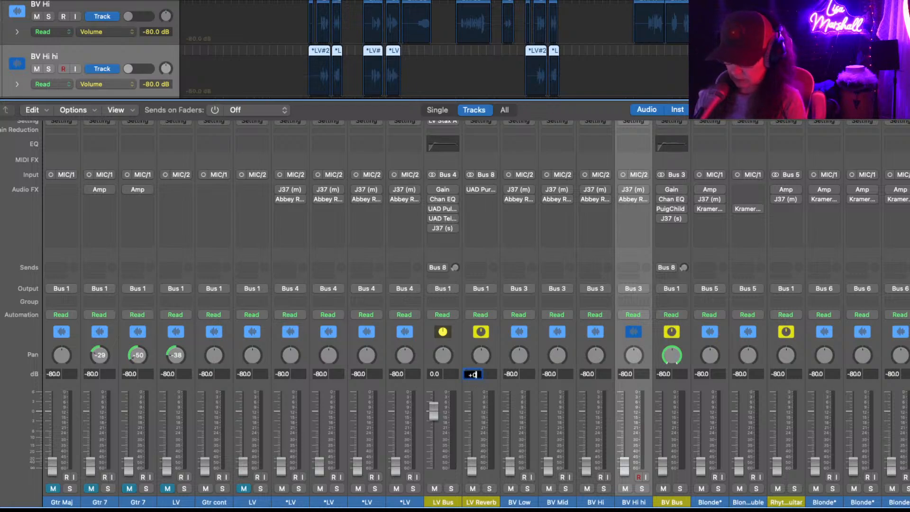
{"action": "key", "text": "Return"}
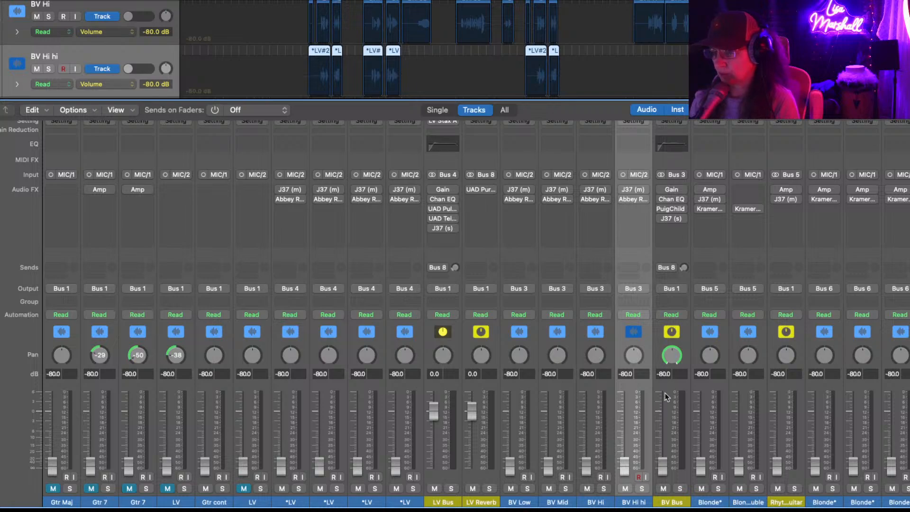
- Set the volume of the BV Bus and Rhythm Guitar bus channels to 0 dB
{"action": "double_click", "coordinate": [664, 371]}
{"action": "type", "text": "0"}
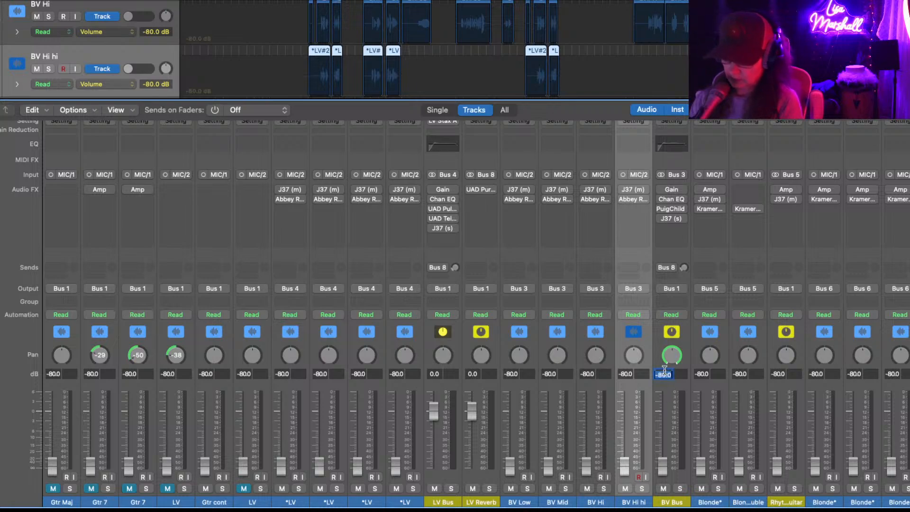
{"action": "key", "text": "Return"}
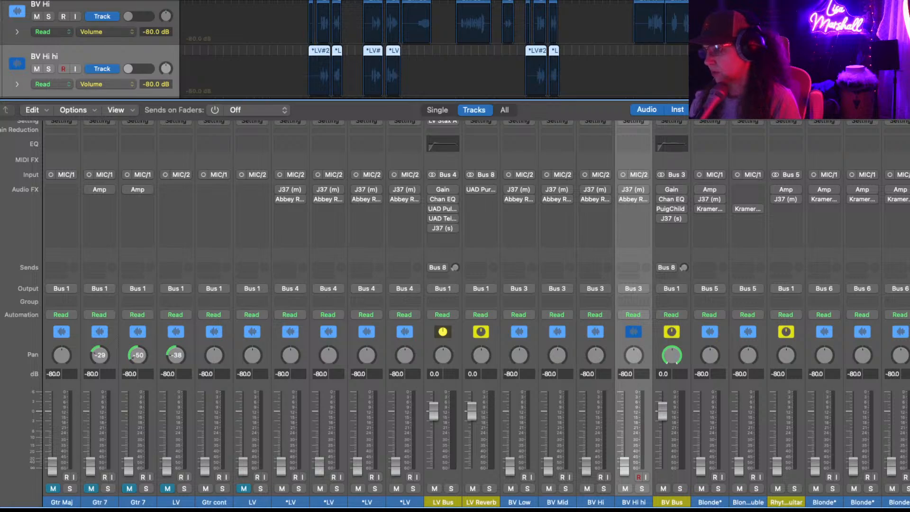
{"action": "double_click", "coordinate": [778, 374]}
{"action": "type", "text": "0"}
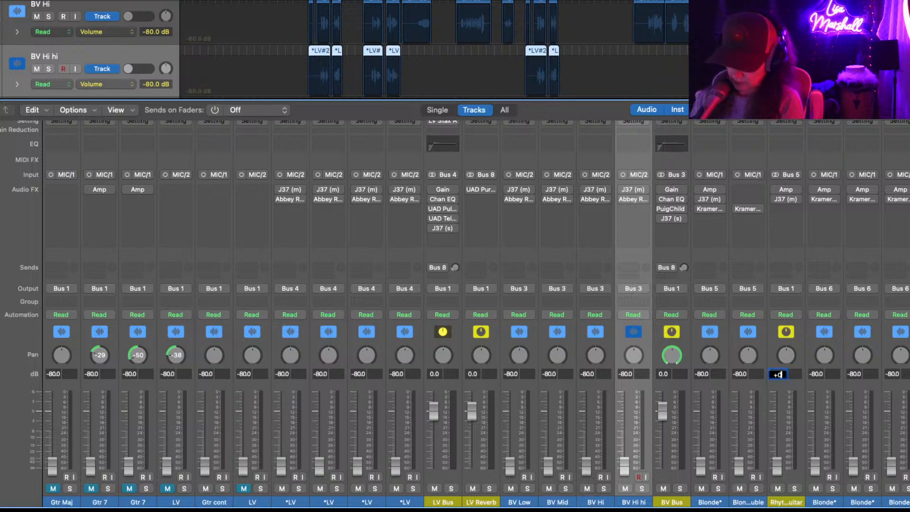
{"action": "key", "text": "Return"}
- Set the volume of the L Guitar Bus and Claps bus channels to 0 dB
{"action": "scroll", "coordinate": [823, 386], "scroll_direction": "right", "scroll_amount": 7}
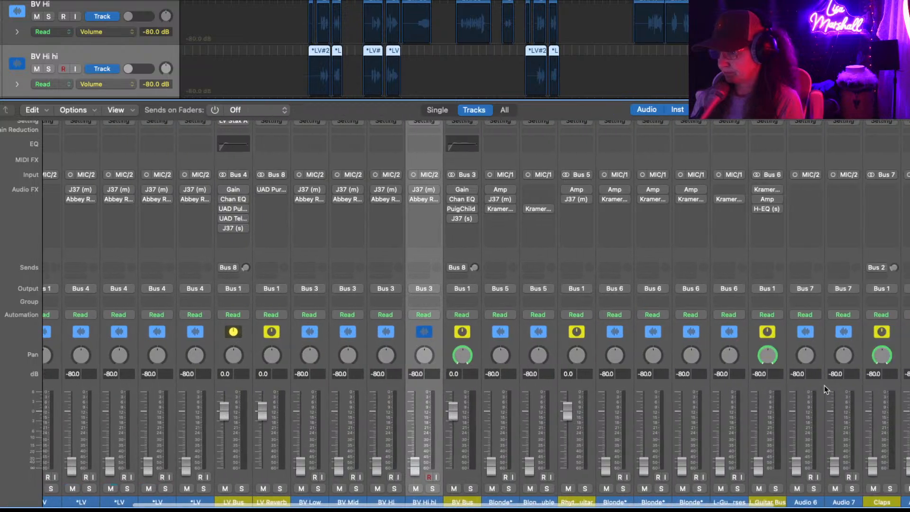
{"action": "double_click", "coordinate": [697, 374]}
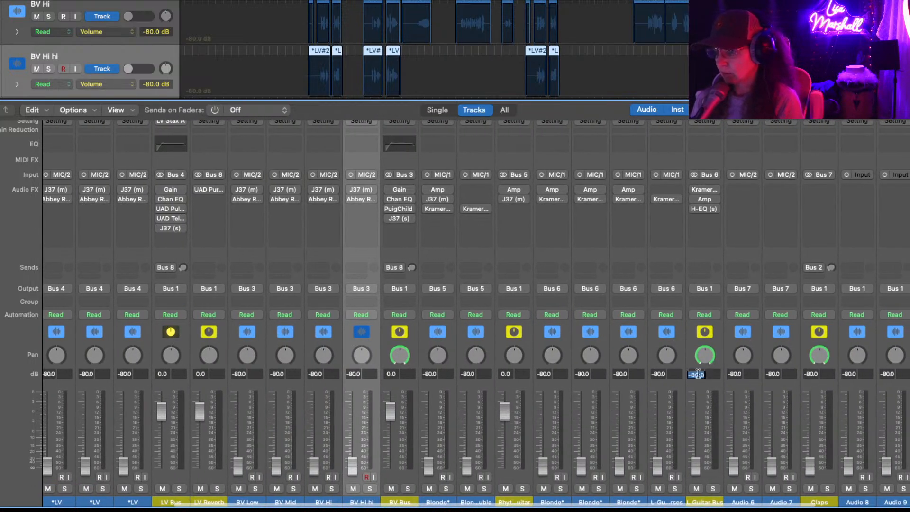
{"action": "type", "text": "0"}
{"action": "key", "text": "Return"}
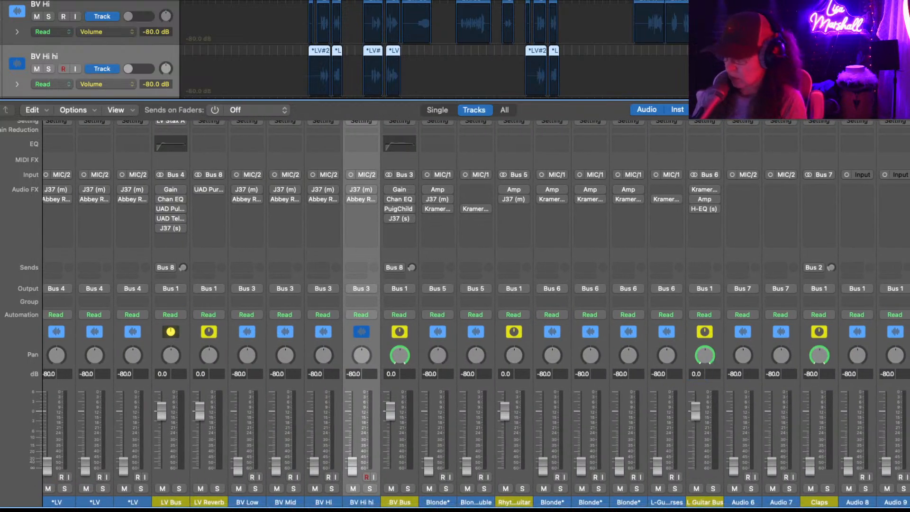
{"action": "scroll", "coordinate": [820, 422], "scroll_direction": "right", "scroll_amount": 2}
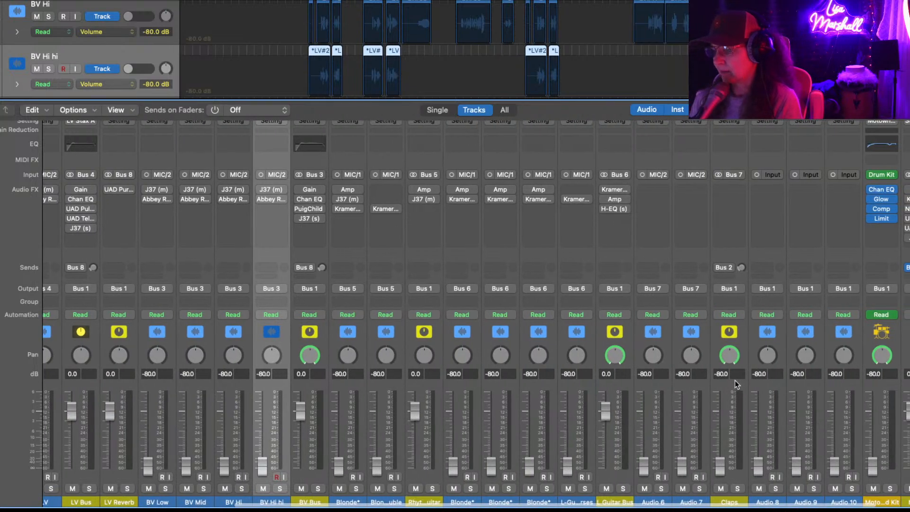
{"action": "double_click", "coordinate": [721, 375]}
{"action": "type", "text": "+0"}
{"action": "key", "text": "Return"}
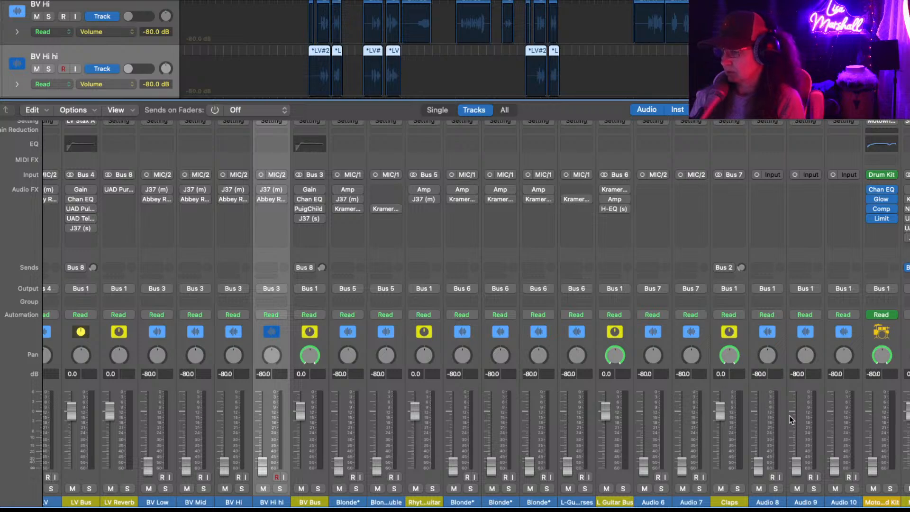
- Set the volume of the drum kit instrument channel to 0 dB
{"action": "scroll", "coordinate": [789, 419], "scroll_direction": "right", "scroll_amount": 2}
{"action": "scroll", "coordinate": [789, 420], "scroll_direction": "right", "scroll_amount": 1}
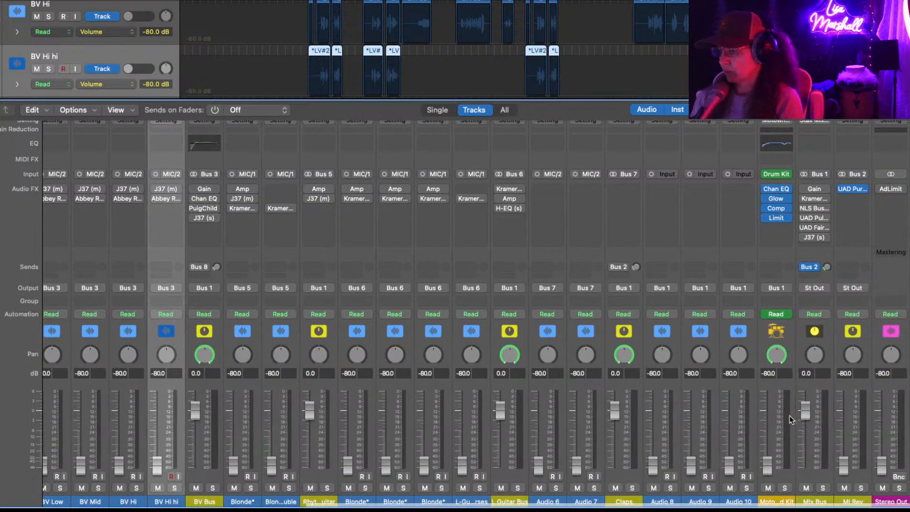
{"action": "double_click", "coordinate": [769, 374]}
{"action": "type", "text": "0"}
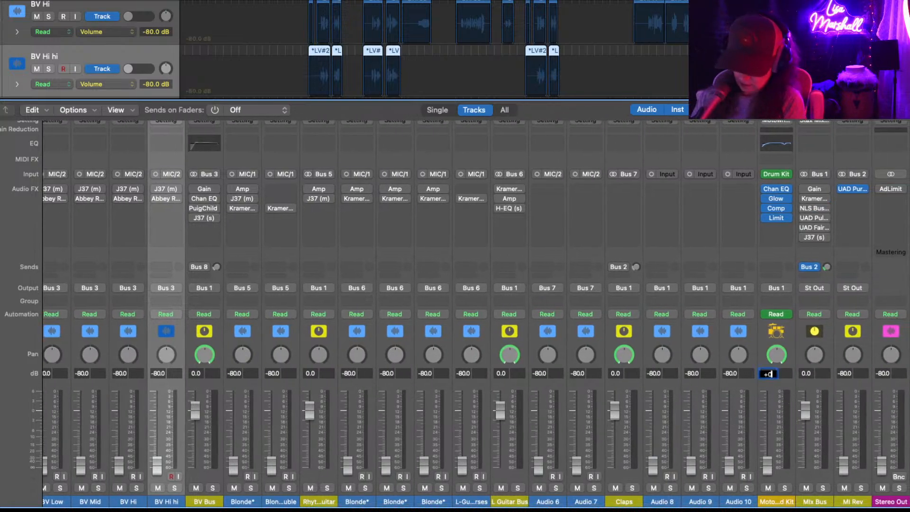
{"action": "key", "text": "Return"}
{"action": "scroll", "coordinate": [433, 428], "scroll_direction": "left", "scroll_amount": 10}
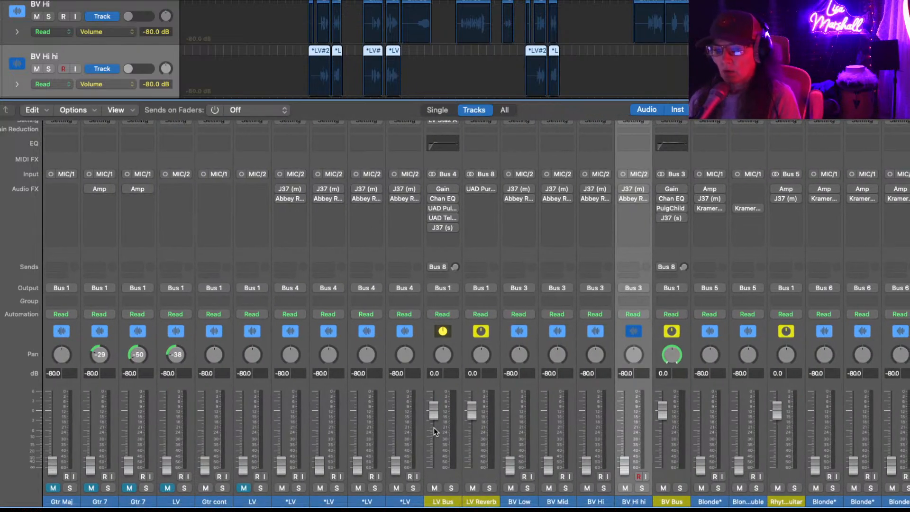
- Raise the volume of the four adjacent *LV channels together to about -0.3 dB
{"action": "left_click", "coordinate": [280, 399]}
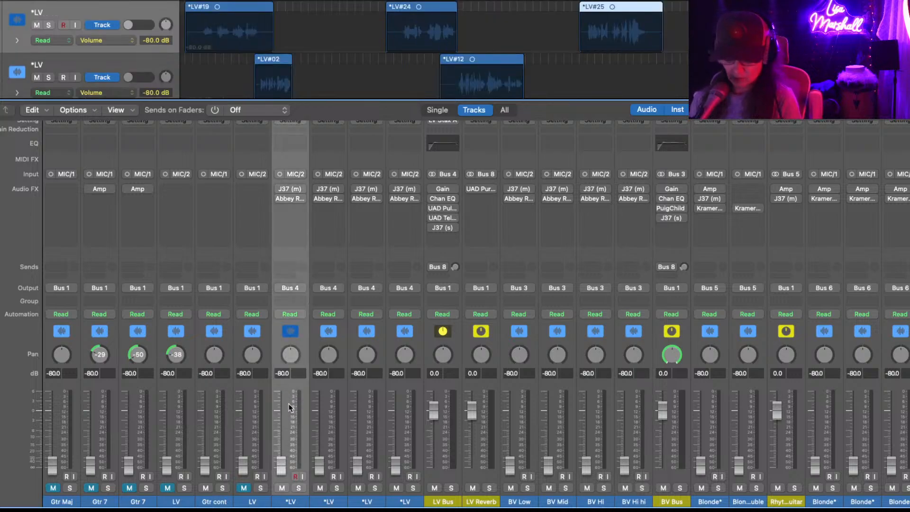
{"action": "left_click", "coordinate": [403, 395], "text": "shift"}
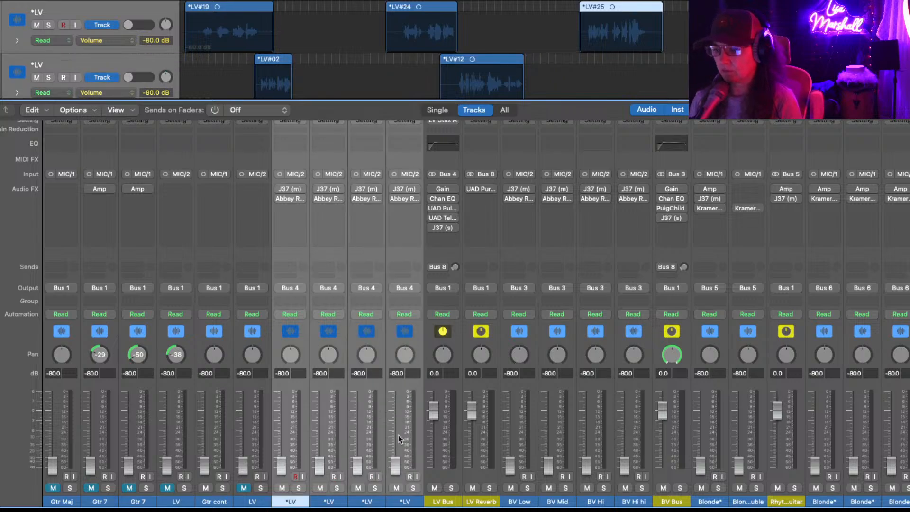
{"action": "left_click_drag", "start_coordinate": [393, 469], "coordinate": [395, 411]}
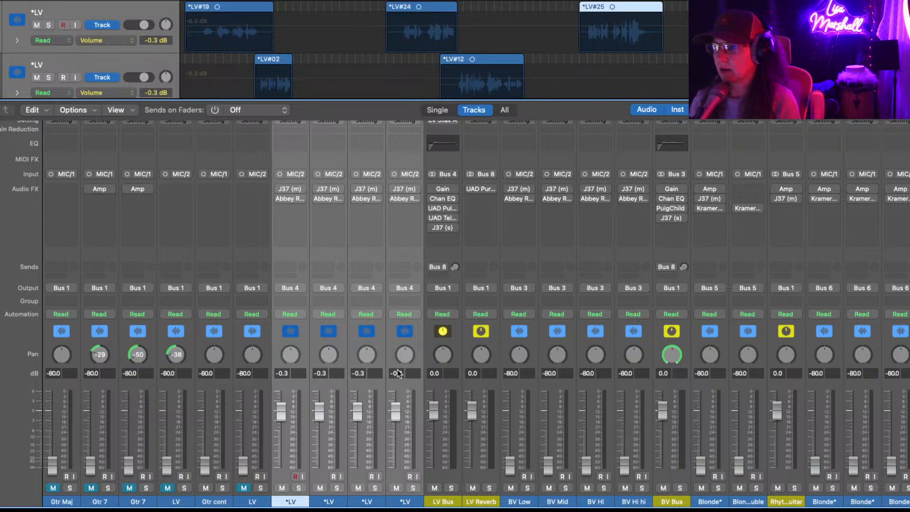
- Play the lead vocals and examine the level reaching the Mix Bus, briefly showing the open plug-in windows
{"action": "key", "text": "space"}
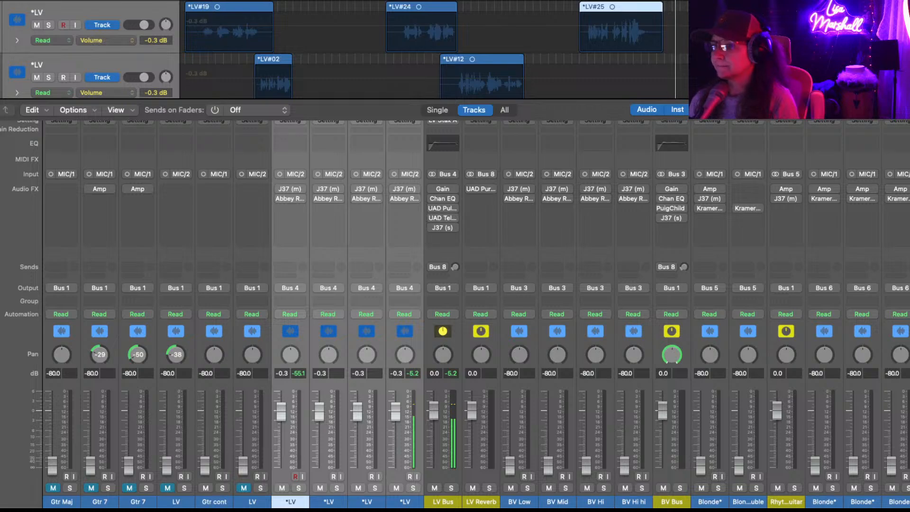
{"action": "scroll", "coordinate": [729, 299], "scroll_direction": "right", "scroll_amount": 10}
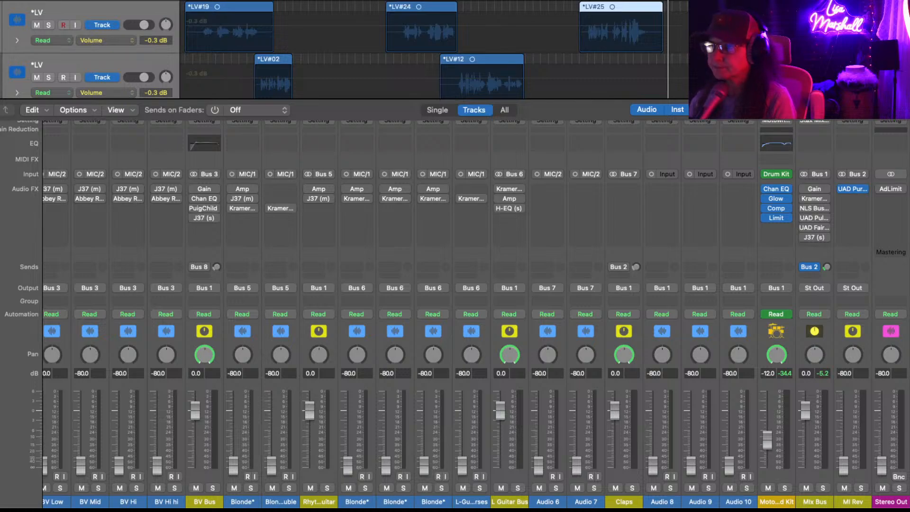
{"action": "key", "text": "space"}
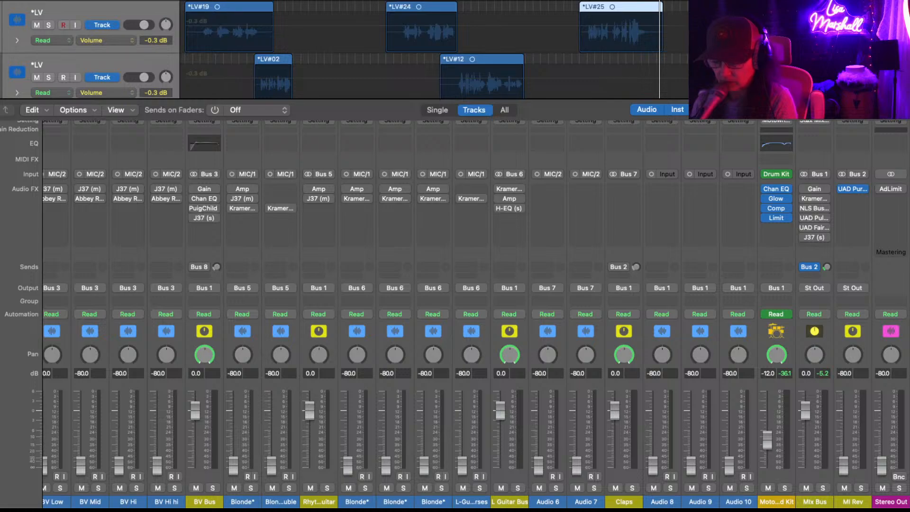
{"action": "key", "text": "v"}
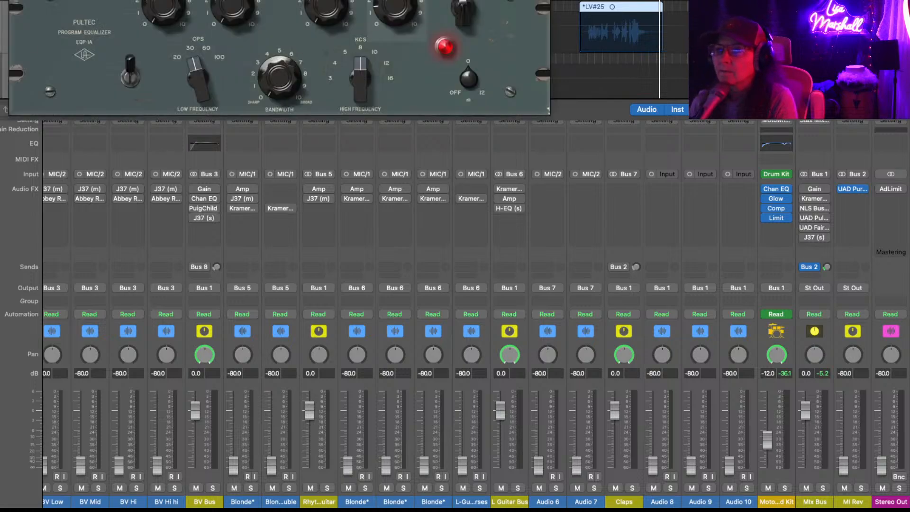
{"action": "key", "text": "v"}
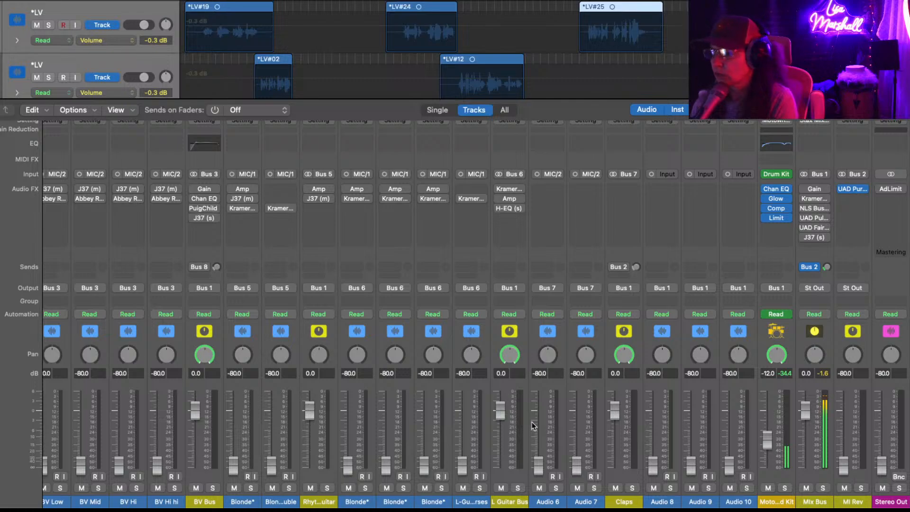
- Raise the Stereo Out fader and set its volume to exactly 0 dB
{"action": "scroll", "coordinate": [531, 426], "scroll_direction": "left", "scroll_amount": 1}
{"action": "scroll", "coordinate": [531, 425], "scroll_direction": "right", "scroll_amount": 2}
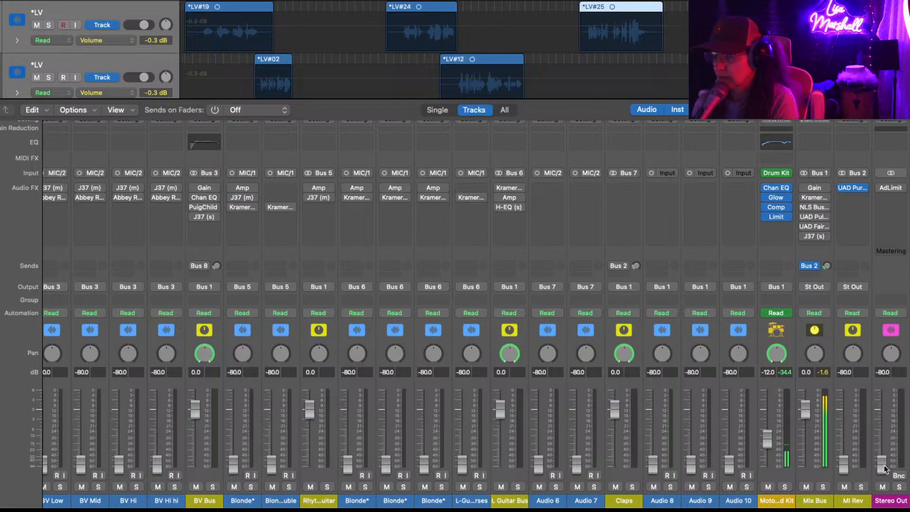
{"action": "left_click_drag", "start_coordinate": [883, 466], "coordinate": [876, 363]}
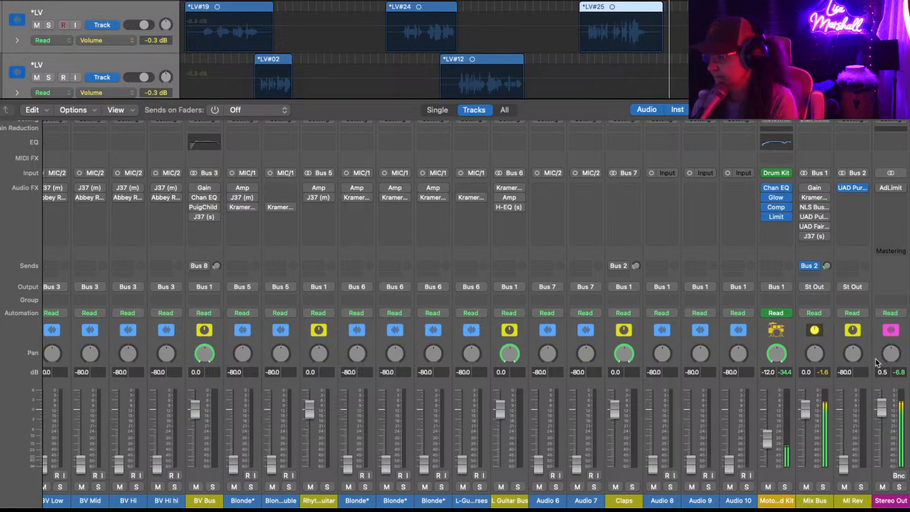
{"action": "double_click", "coordinate": [882, 372]}
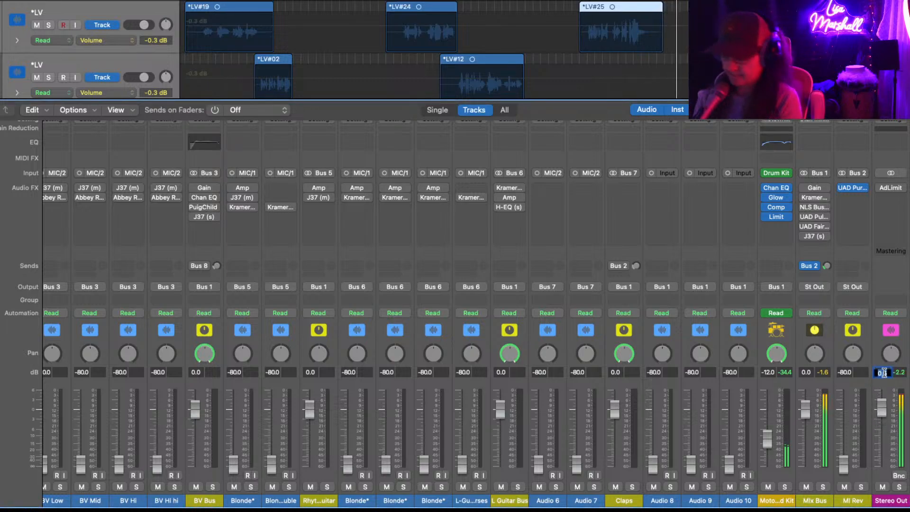
{"action": "type", "text": "0"}
{"action": "key", "text": "Return"}
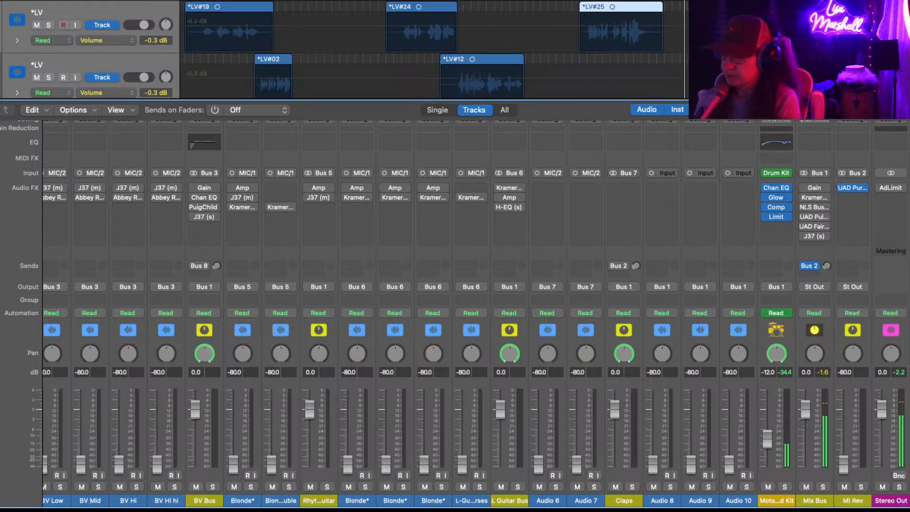
- With the vocals playing, raise the MI Rev channel to about -0.8 dB and set the Mix Bus send to Bus 2 to about -36.9 dB
{"action": "scroll", "coordinate": [352, 391], "scroll_direction": "left", "scroll_amount": 10}
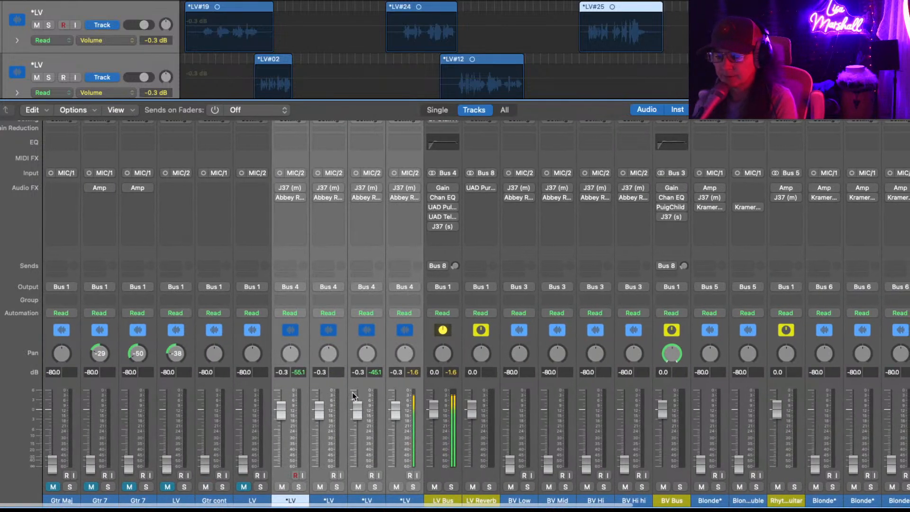
{"action": "left_click", "coordinate": [441, 441]}
{"action": "scroll", "coordinate": [493, 307], "scroll_direction": "right", "scroll_amount": 10}
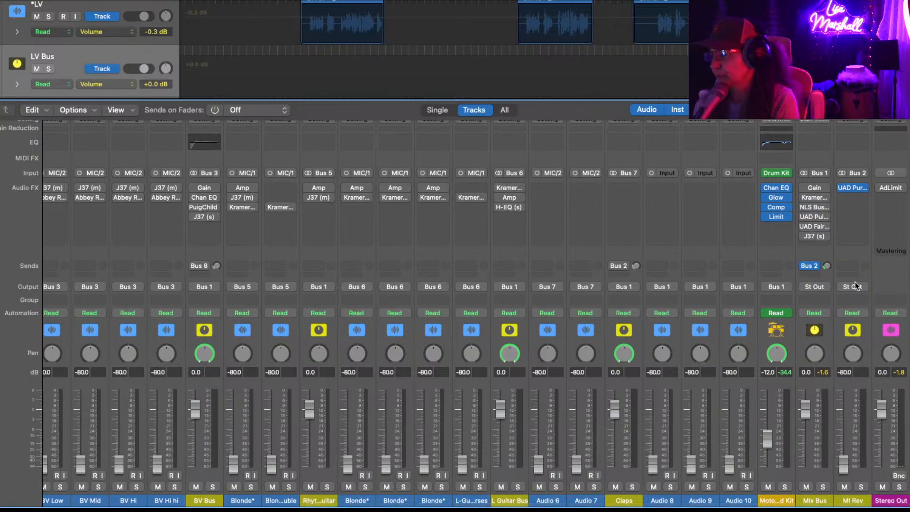
{"action": "key", "text": "space"}
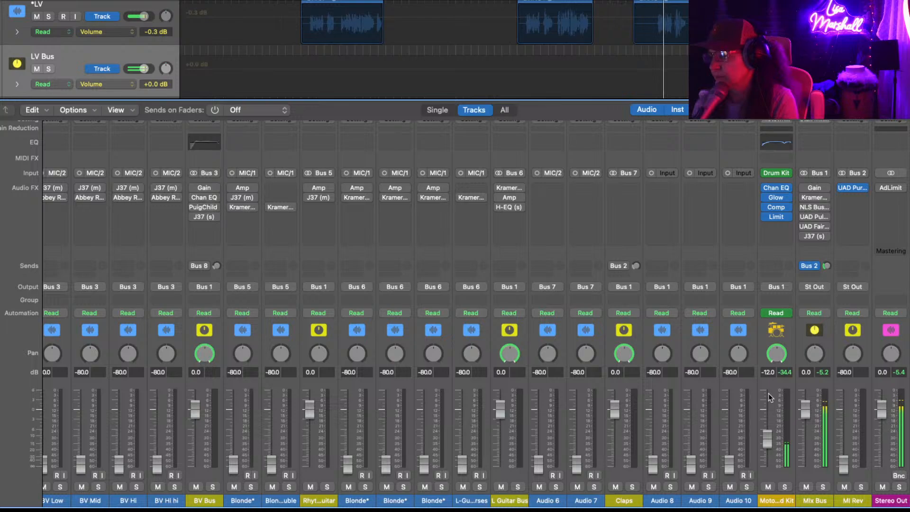
{"action": "left_click_drag", "start_coordinate": [843, 463], "coordinate": [843, 411]}
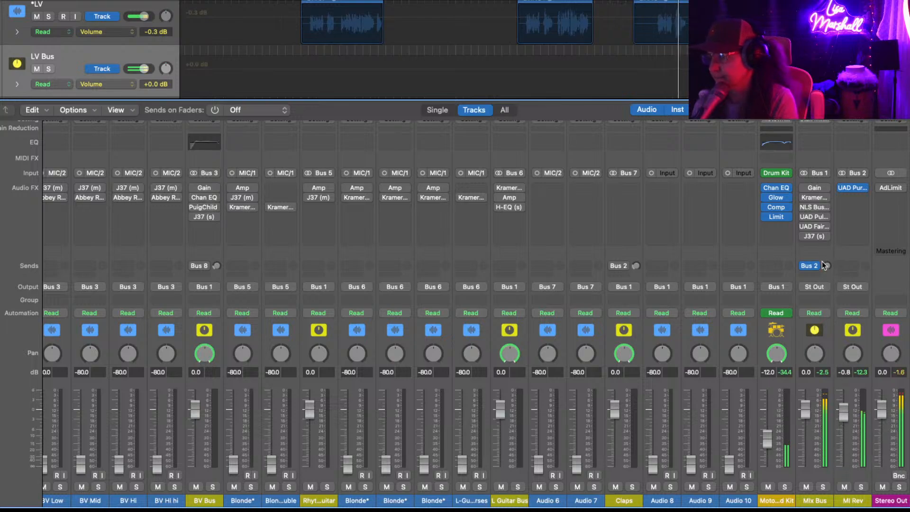
{"action": "left_click_drag", "start_coordinate": [826, 265], "coordinate": [825, 286]}
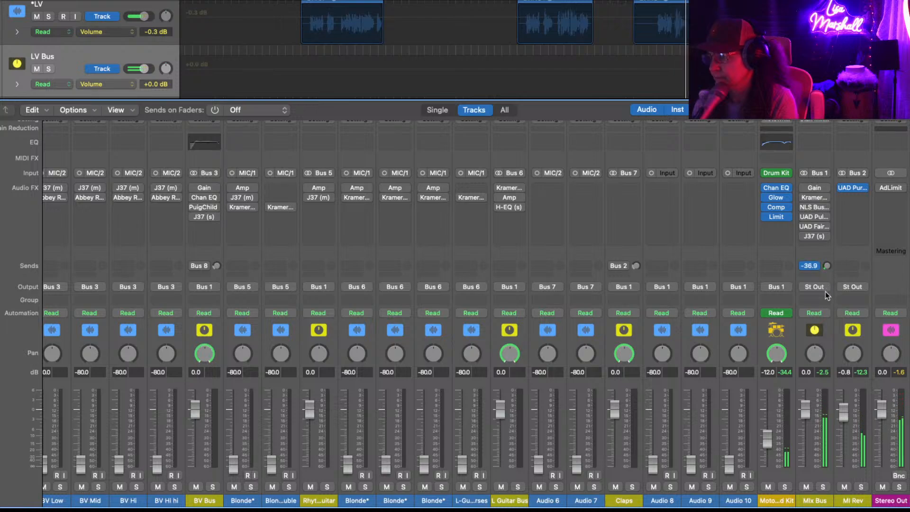
- Shorten the reverb time and pre-delay of the UAD Pure Plate on MI Rev, and readjust the Mix Bus send to Bus 2
{"action": "left_click", "coordinate": [853, 189]}
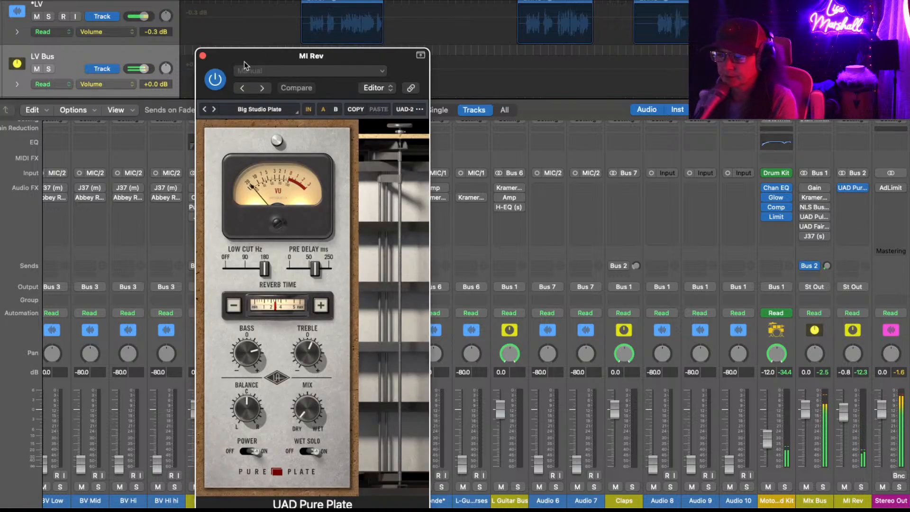
{"action": "left_click", "coordinate": [272, 303]}
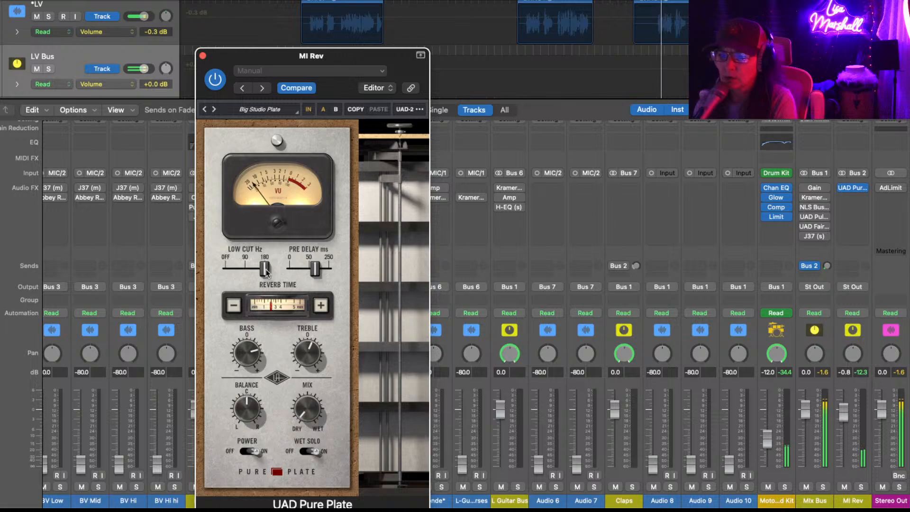
{"action": "left_click_drag", "start_coordinate": [317, 271], "coordinate": [300, 275]}
{"action": "left_click", "coordinate": [202, 56]}
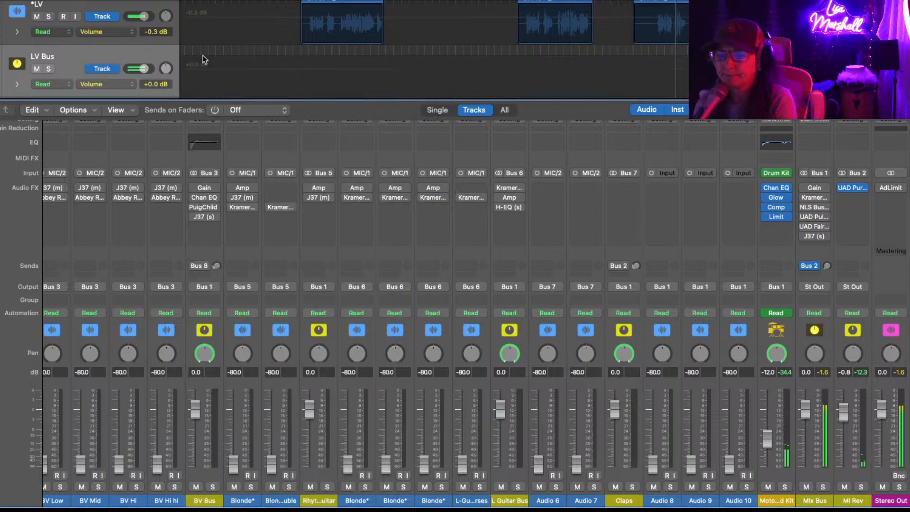
{"action": "left_click_drag", "start_coordinate": [826, 267], "coordinate": [824, 259]}
- Turn on the Gain plug-in of the LV Bus while the bus is temporarily muted, and unmute it again
{"action": "scroll", "coordinate": [497, 406], "scroll_direction": "left", "scroll_amount": 10}
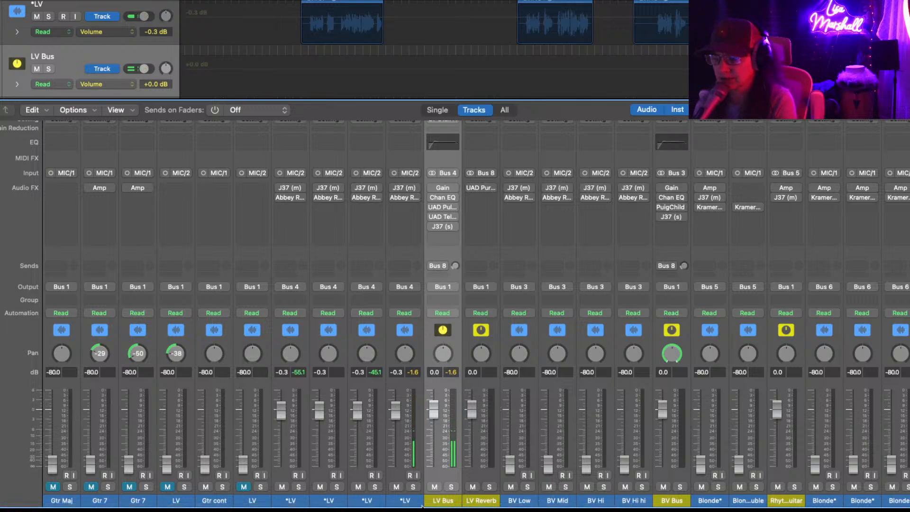
{"action": "left_click", "coordinate": [435, 487]}
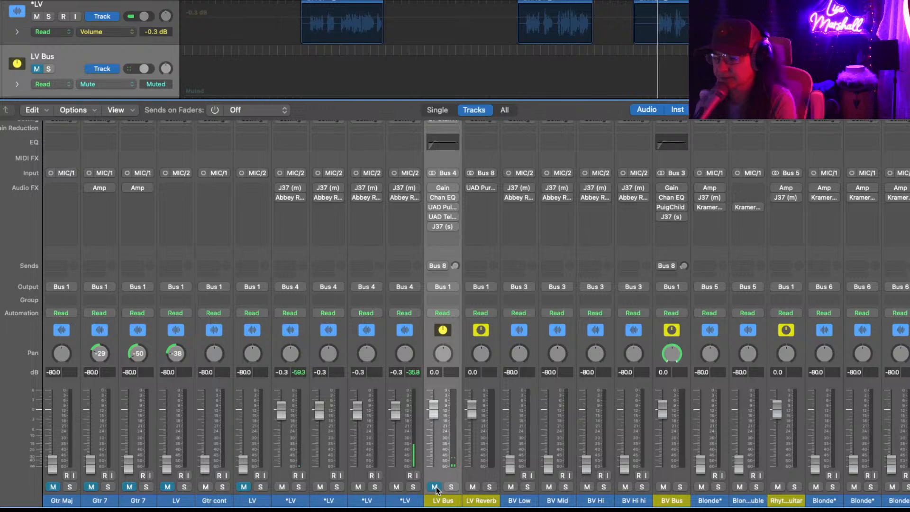
{"action": "mouse_move", "coordinate": [437, 187]}
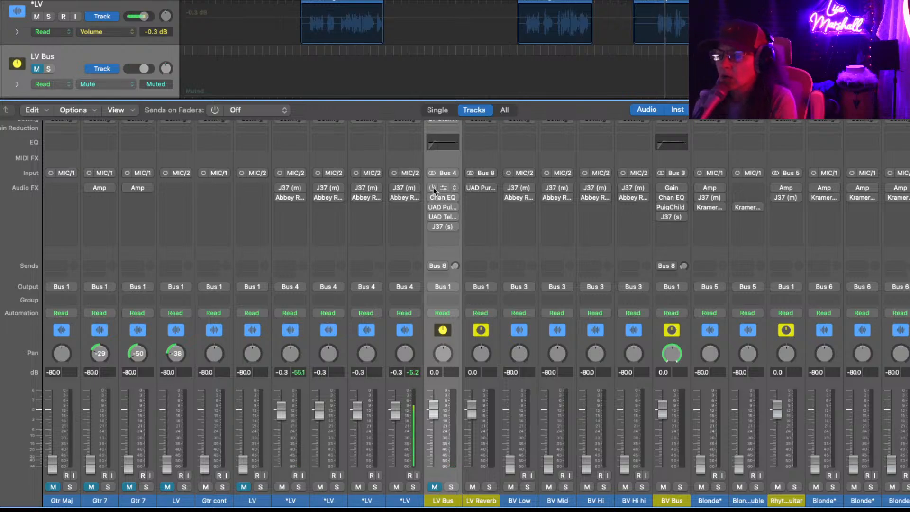
{"action": "left_click", "coordinate": [483, 383]}
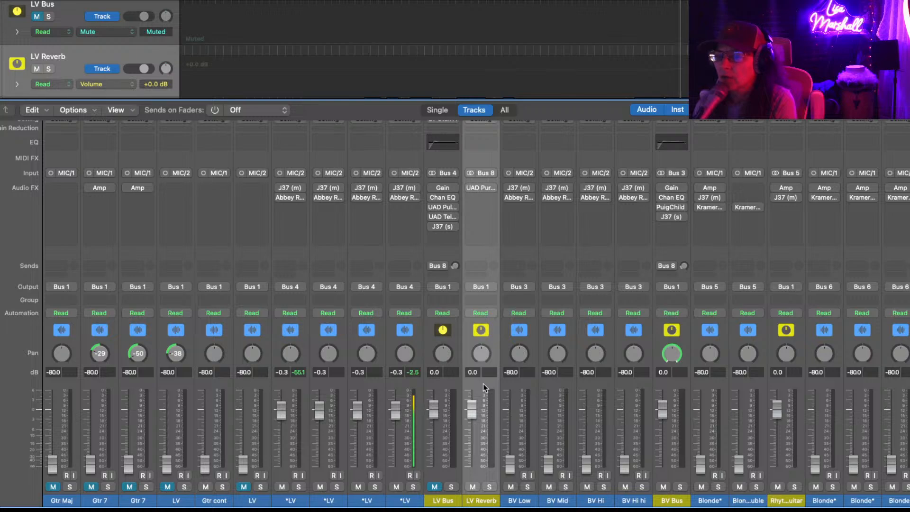
{"action": "left_click", "coordinate": [432, 187]}
{"action": "left_click", "coordinate": [433, 487]}
- Check the output levels, open the LV Bus Gain plug-in and move its window clear of the lead vocal channels
{"action": "scroll", "coordinate": [875, 448], "scroll_direction": "right", "scroll_amount": 10}
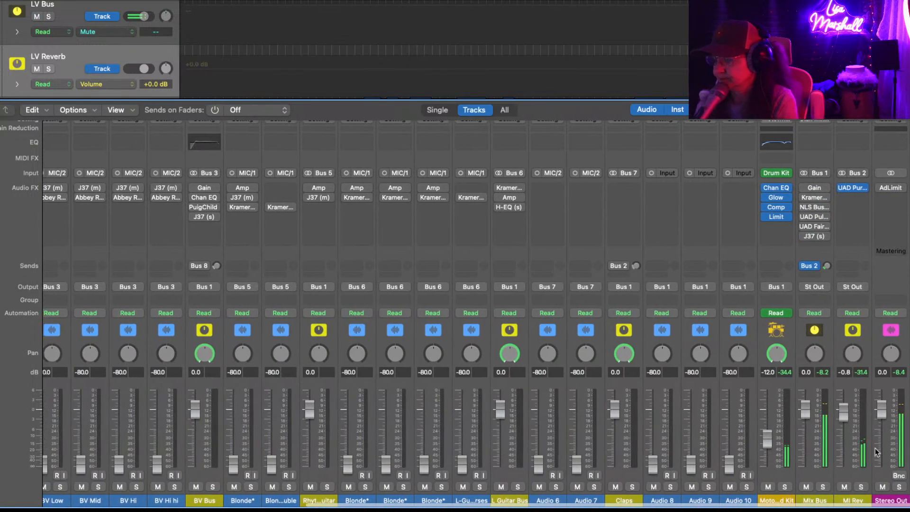
{"action": "scroll", "coordinate": [416, 411], "scroll_direction": "left", "scroll_amount": 8}
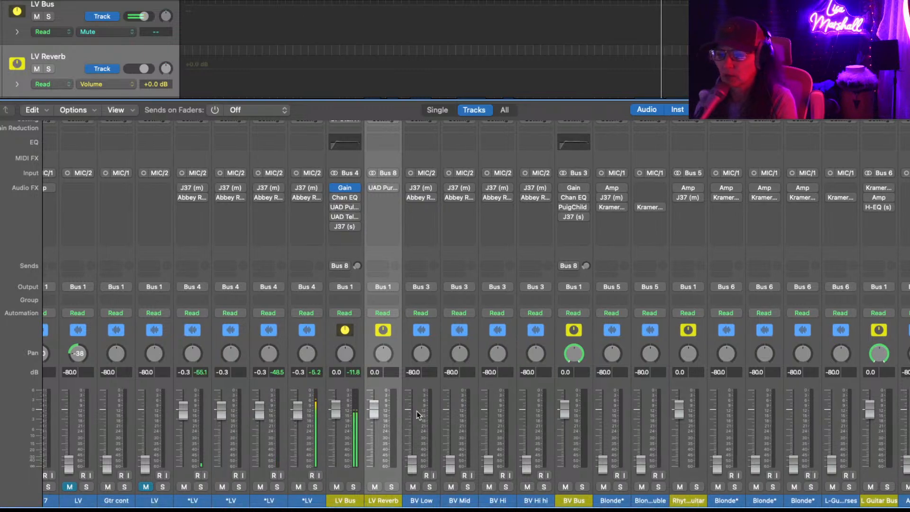
{"action": "left_click", "coordinate": [344, 187]}
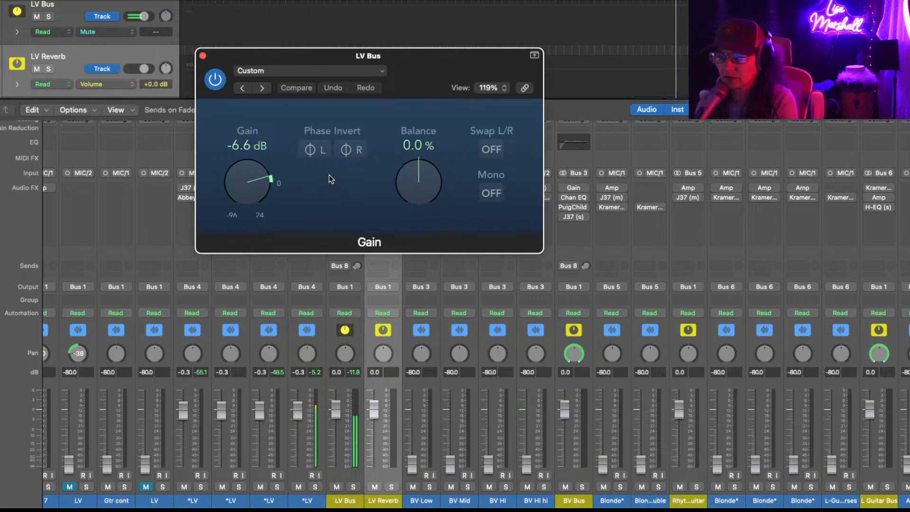
{"action": "left_click_drag", "start_coordinate": [437, 62], "coordinate": [672, 46]}
- Insert a mono Gain plug-in above the J37 on the *LV channel next to the LV Bus
{"action": "mouse_move", "coordinate": [304, 197]}
{"action": "left_mouse_down"}
{"action": "mouse_move", "coordinate": [305, 207]}
{"action": "mouse_move", "coordinate": [307, 197]}
{"action": "left_mouse_up"}
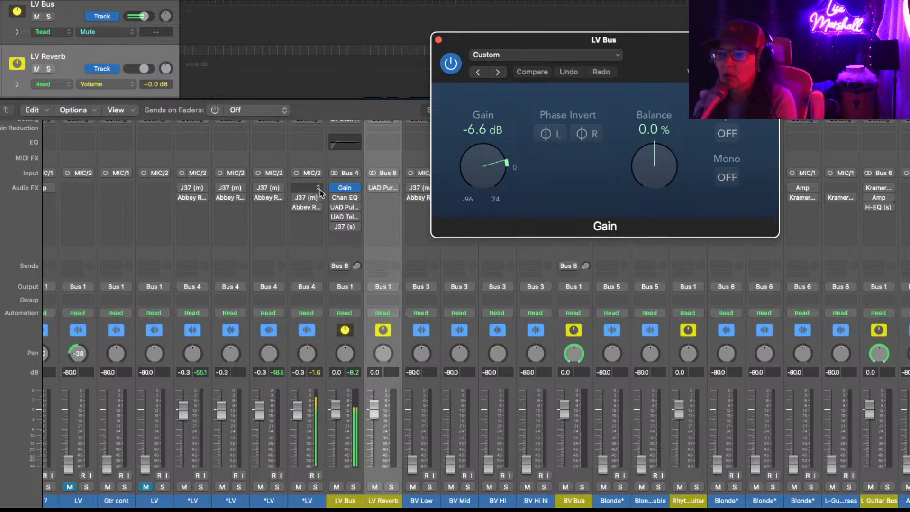
{"action": "left_click", "coordinate": [320, 189]}
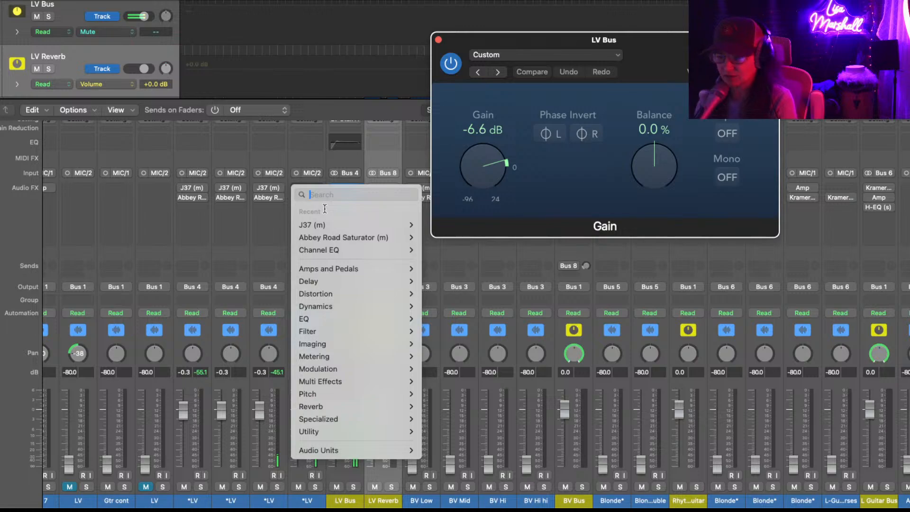
{"action": "mouse_move", "coordinate": [349, 431]}
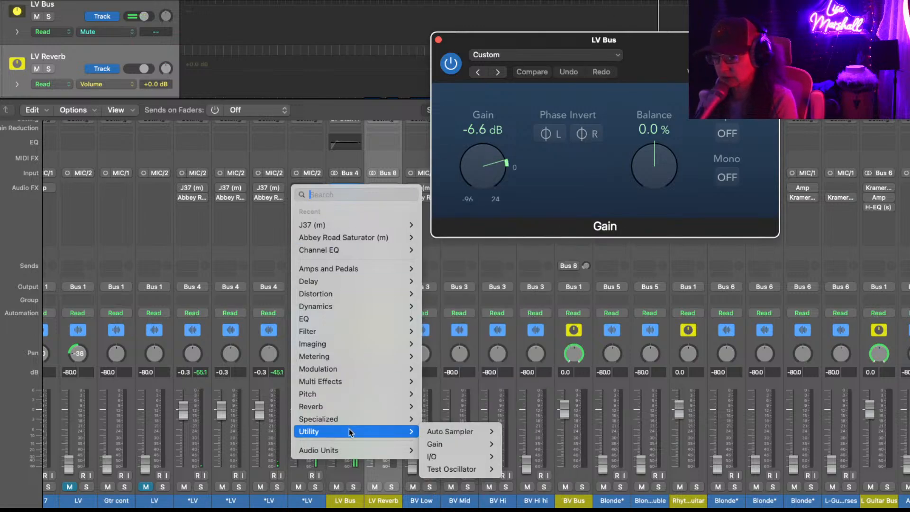
{"action": "mouse_move", "coordinate": [457, 447]}
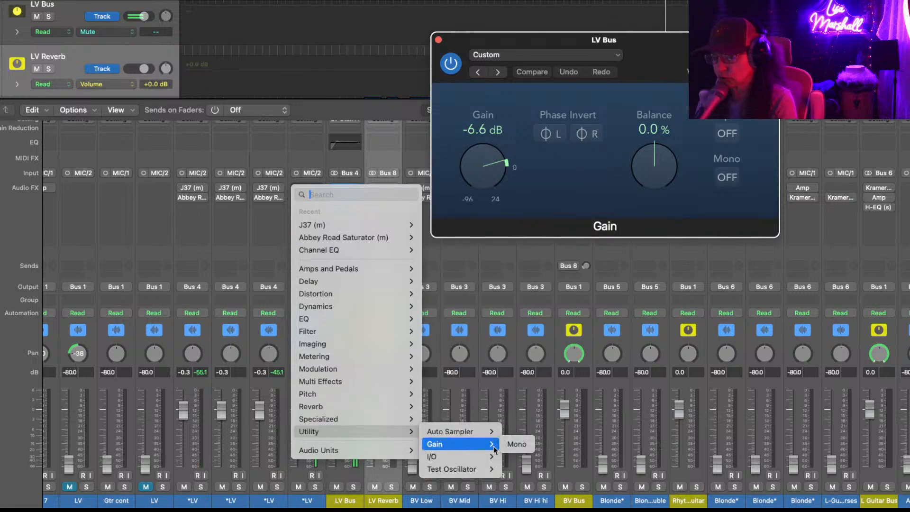
{"action": "left_click", "coordinate": [516, 444]}
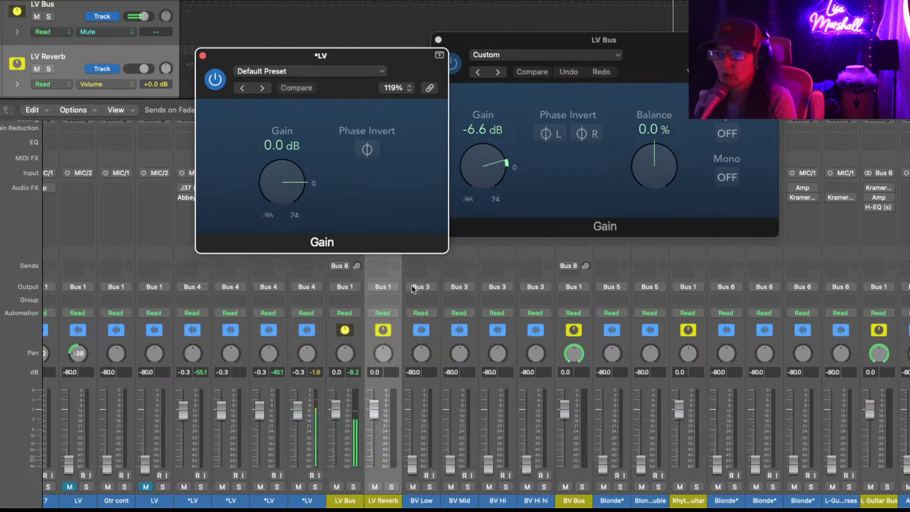
- Move the *LV Gain window aside and set its gain to about -10.7 dB
{"action": "left_click_drag", "start_coordinate": [397, 55], "coordinate": [668, 69]}
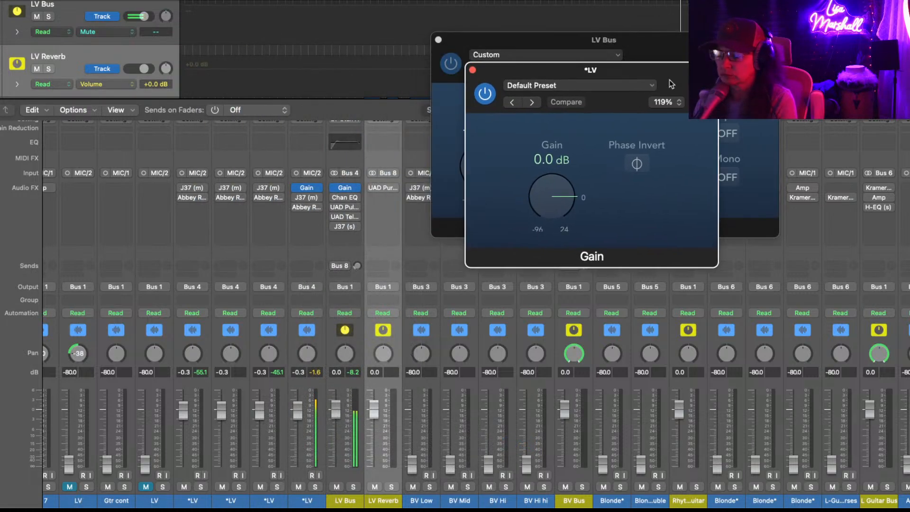
{"action": "left_click_drag", "start_coordinate": [570, 191], "coordinate": [570, 205]}
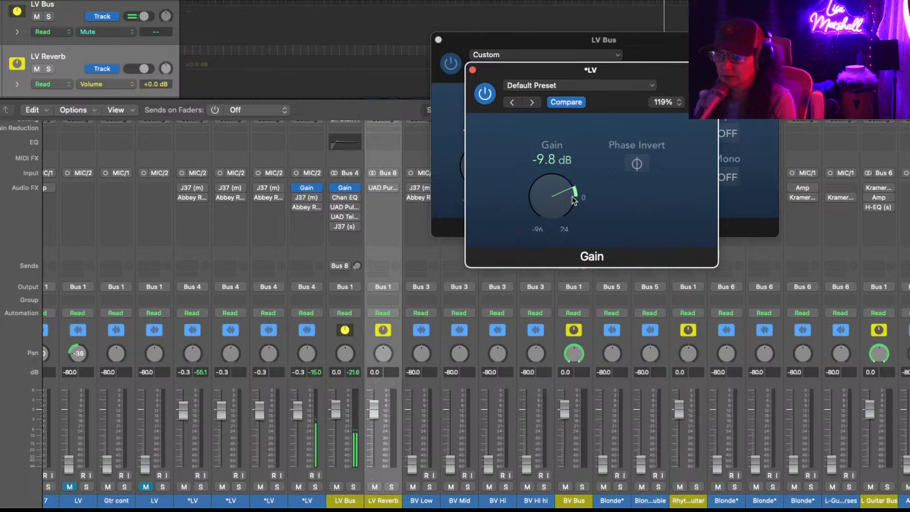
{"action": "left_click_drag", "start_coordinate": [572, 198], "coordinate": [573, 199]}
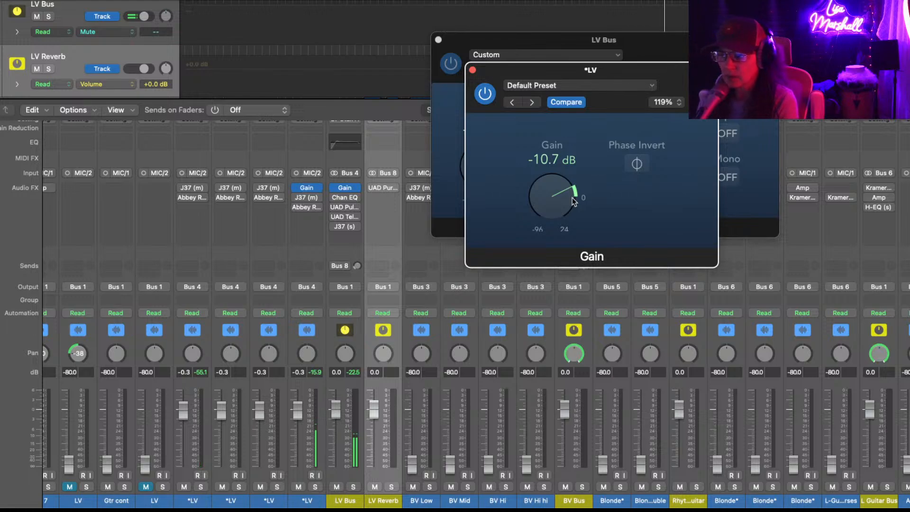
- Lower the *LV channel's Gain plug-in to -12.0 dB and close its window
{"action": "left_click_drag", "start_coordinate": [573, 201], "coordinate": [574, 202]}
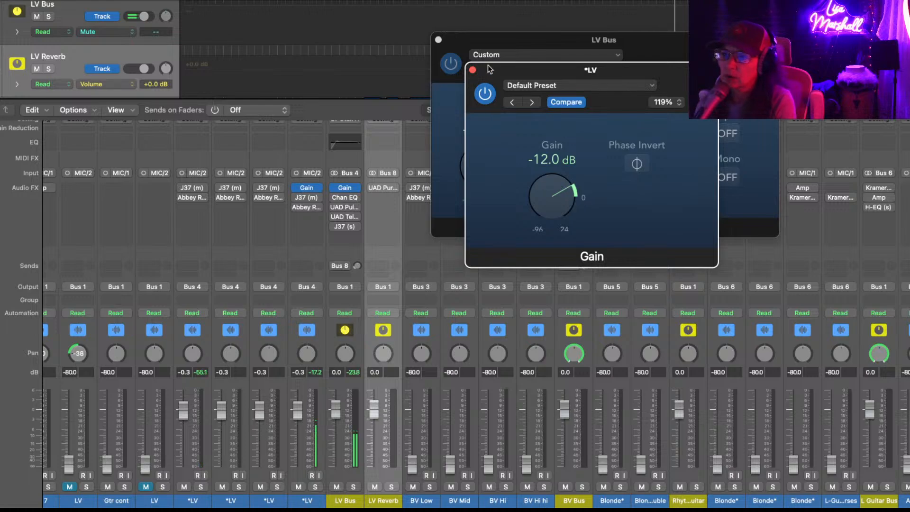
{"action": "left_click", "coordinate": [473, 70]}
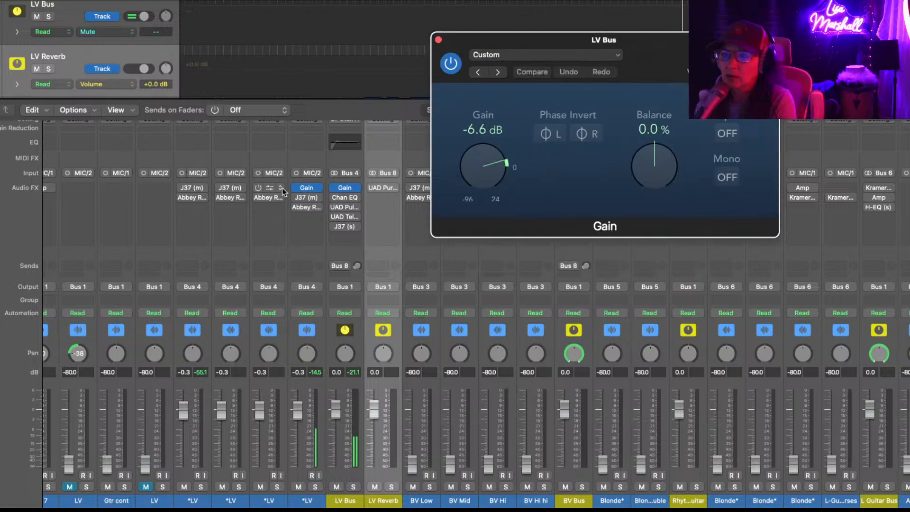
- Shift the inserts on the other three *LV channels down one slot and copy the Gain plug-in into their top slots
{"action": "left_click_drag", "start_coordinate": [308, 188], "coordinate": [268, 205]}
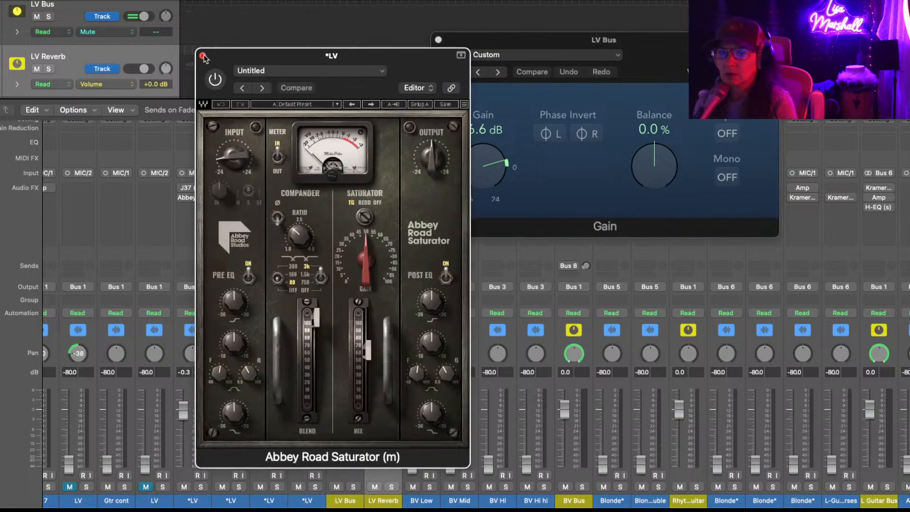
{"action": "left_click", "coordinate": [202, 55]}
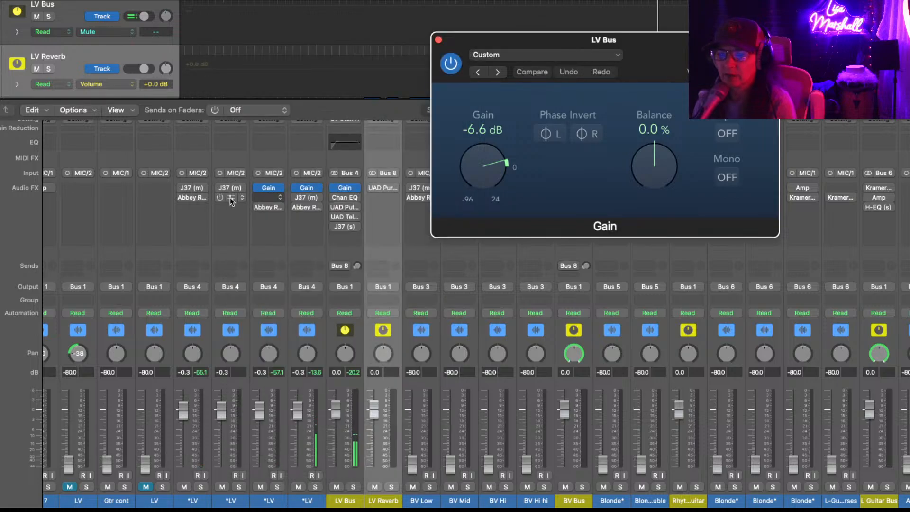
{"action": "left_click_drag", "start_coordinate": [230, 205], "coordinate": [230, 204]}
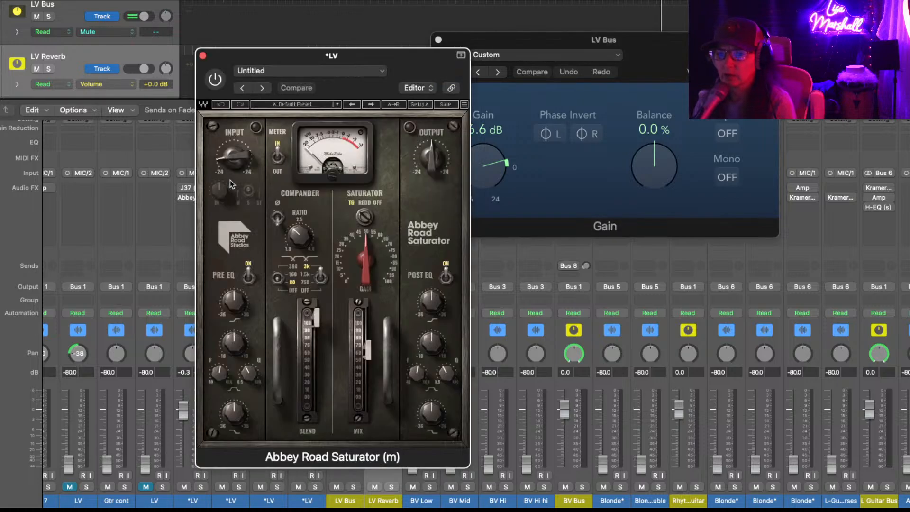
{"action": "left_click", "coordinate": [202, 56]}
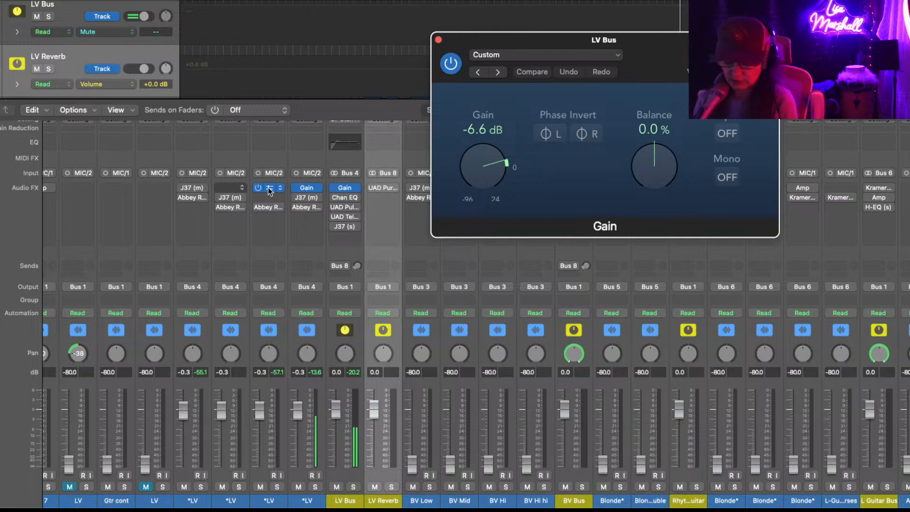
{"action": "left_click", "coordinate": [193, 197]}
{"action": "left_click_drag", "start_coordinate": [191, 205], "coordinate": [192, 207]}
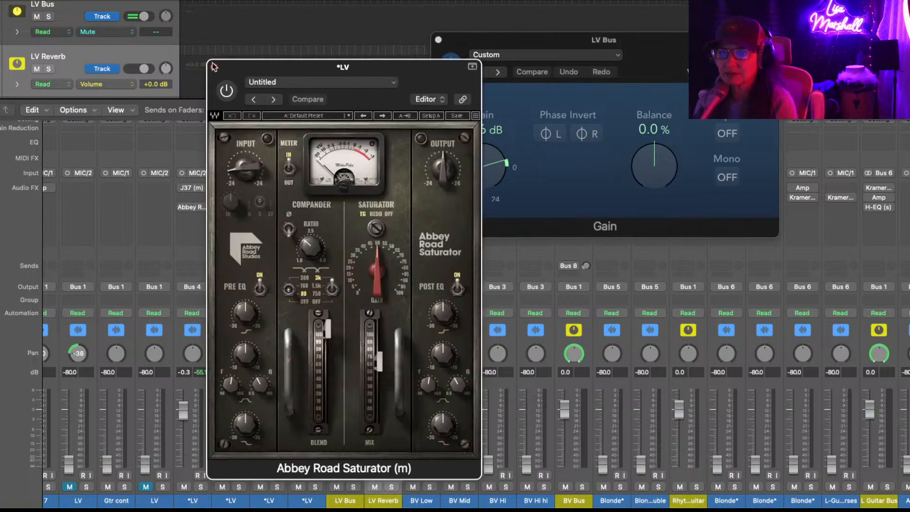
{"action": "left_click_drag", "start_coordinate": [191, 187], "coordinate": [195, 196]}
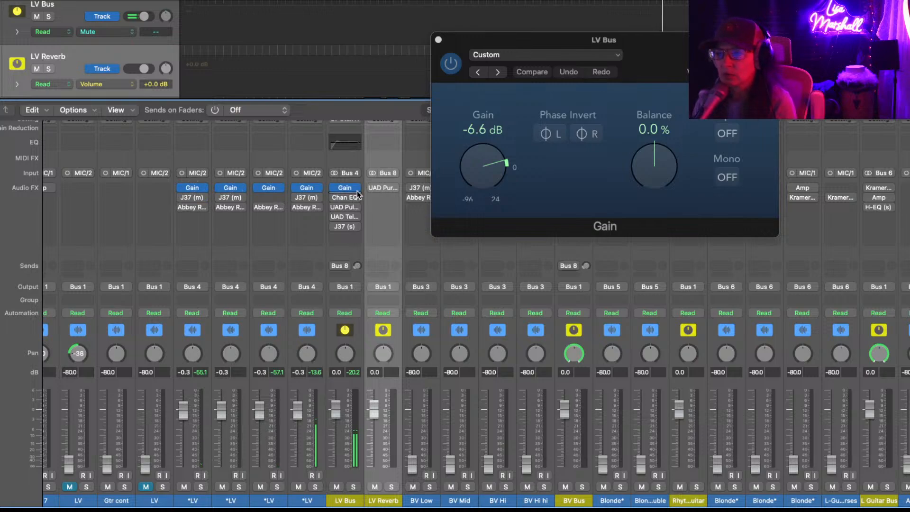
- Reopen the LV Bus Gain plug-in, raise its gain to about -1.3 dB and close its window
{"action": "left_click", "coordinate": [344, 188]}
{"action": "left_click", "coordinate": [343, 188]}
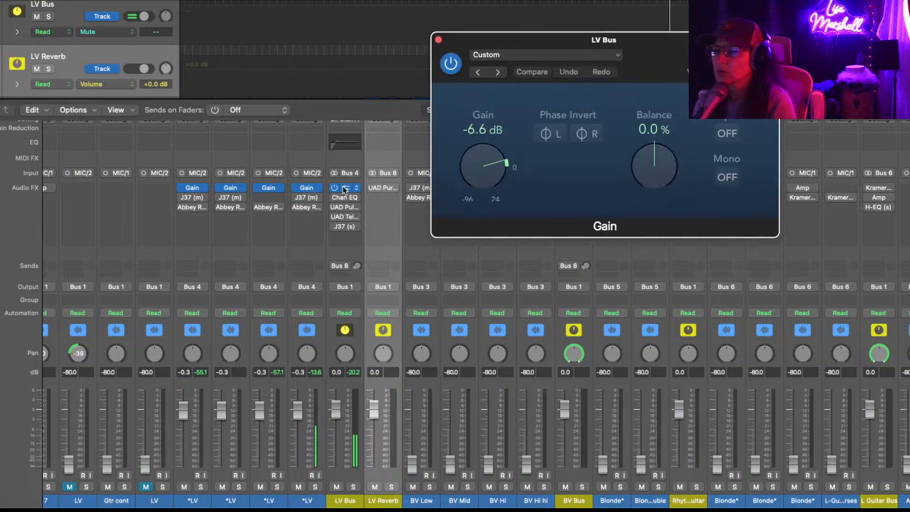
{"action": "left_click", "coordinate": [439, 40]}
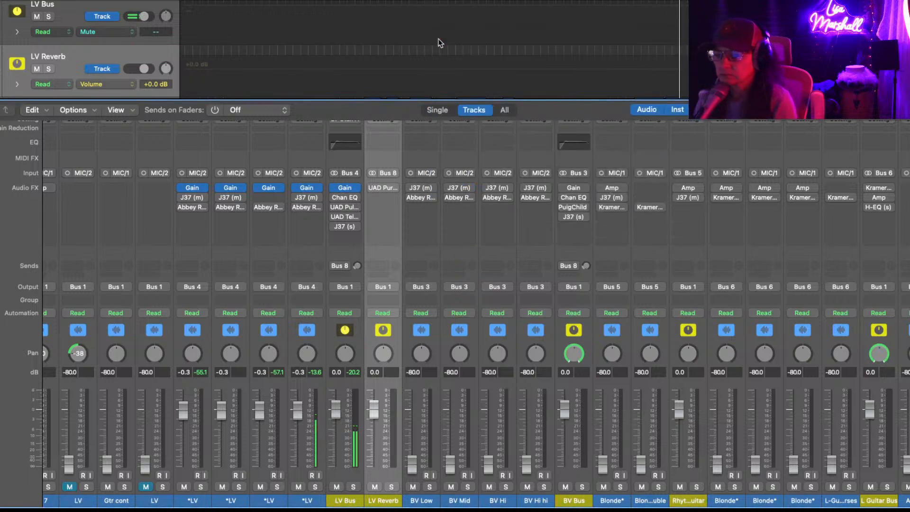
{"action": "left_click", "coordinate": [346, 189]}
{"action": "scroll", "coordinate": [508, 168], "scroll_direction": "up", "scroll_amount": 3}
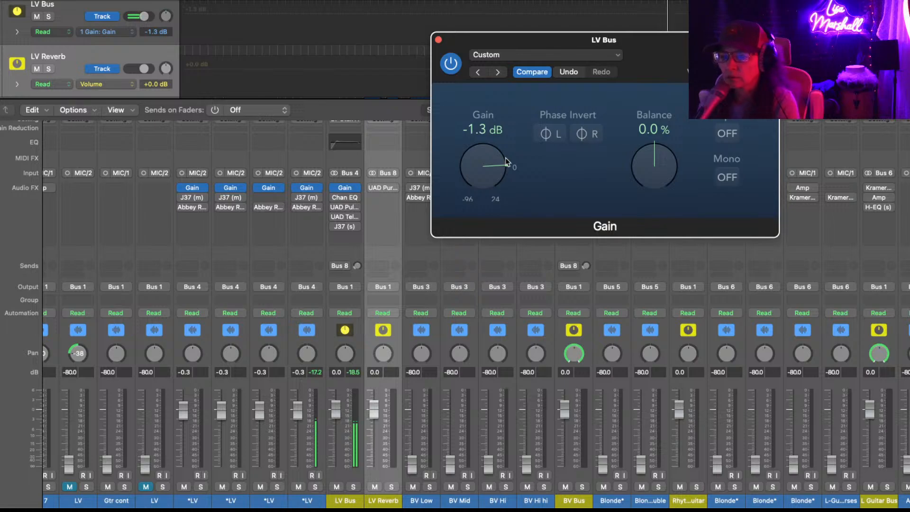
{"action": "left_click", "coordinate": [439, 40]}
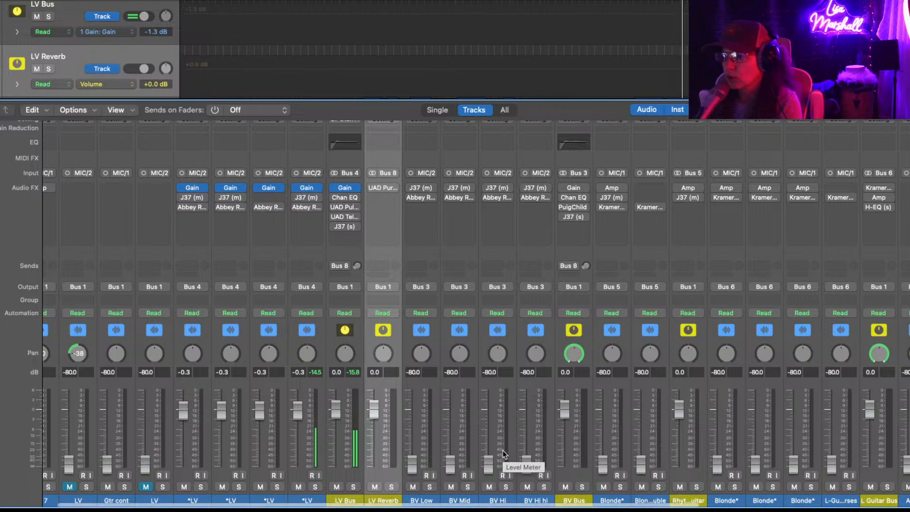
- Select the BV Low, BV Mid, BV Hi and BV Hi hi channels together and set their volume to 0 dB
{"action": "scroll", "coordinate": [504, 452], "scroll_direction": "right", "scroll_amount": 5}
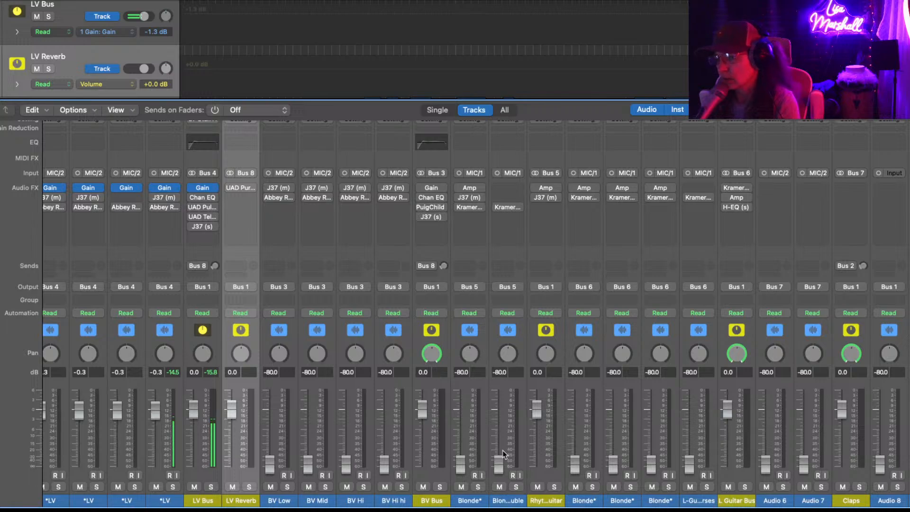
{"action": "left_click", "coordinate": [281, 401]}
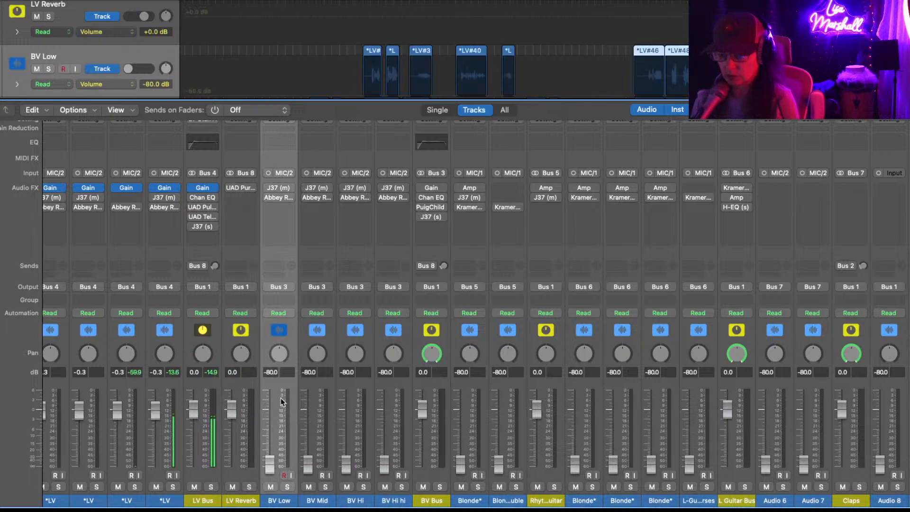
{"action": "left_click", "coordinate": [392, 409], "text": "shift"}
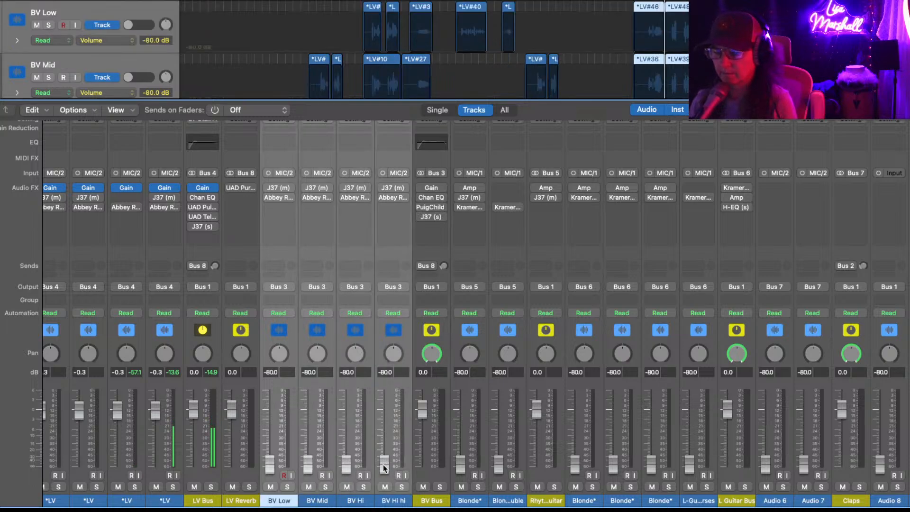
{"action": "double_click", "coordinate": [349, 372]}
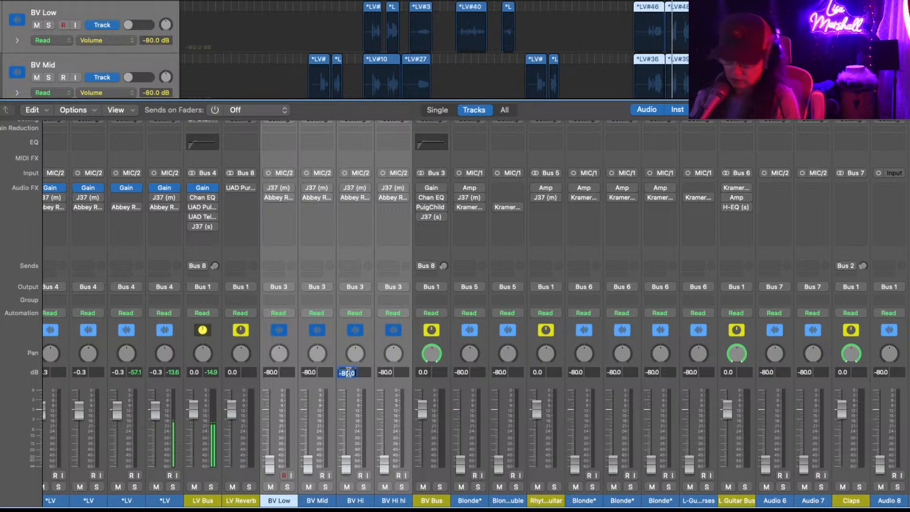
{"action": "type", "text": "0"}
{"action": "key", "text": "Return"}
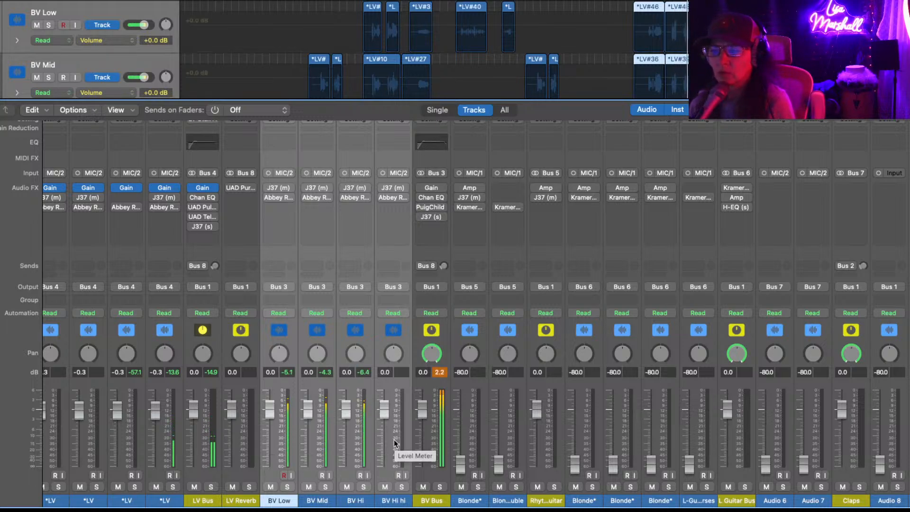
- Move the Abbey Road Saturator and J37 down one slot on all four BV channels to free their top insert slots
{"action": "left_click", "coordinate": [278, 206]}
{"action": "left_click", "coordinate": [203, 56]}
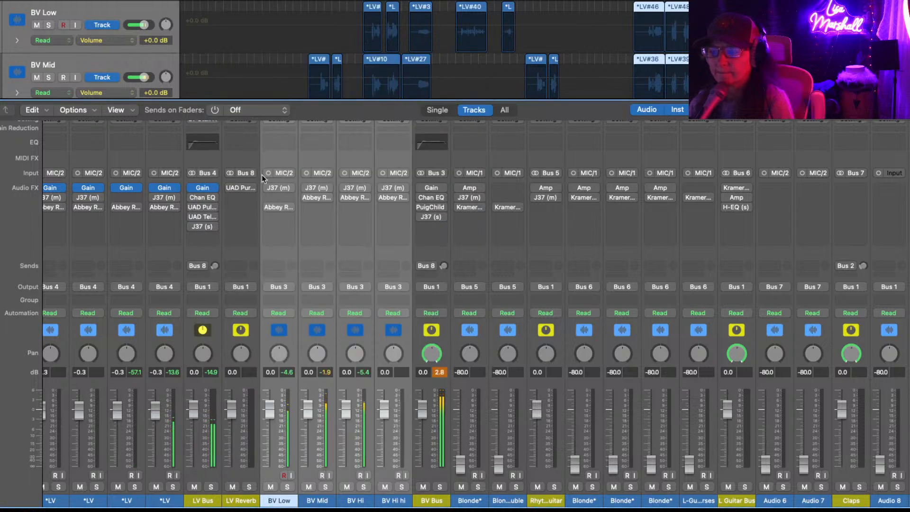
{"action": "left_click_drag", "start_coordinate": [276, 188], "coordinate": [278, 198]}
{"action": "left_click", "coordinate": [317, 196]}
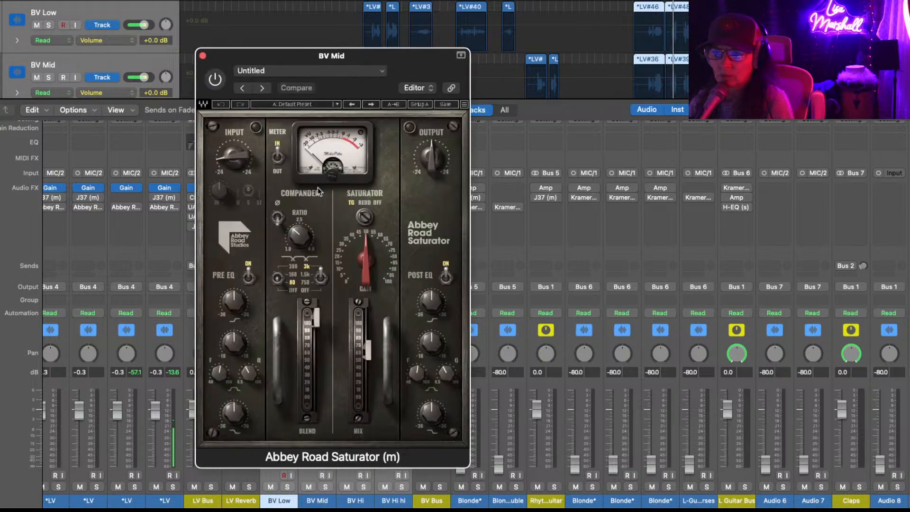
{"action": "left_click", "coordinate": [203, 55]}
{"action": "left_click_drag", "start_coordinate": [318, 191], "coordinate": [357, 206]}
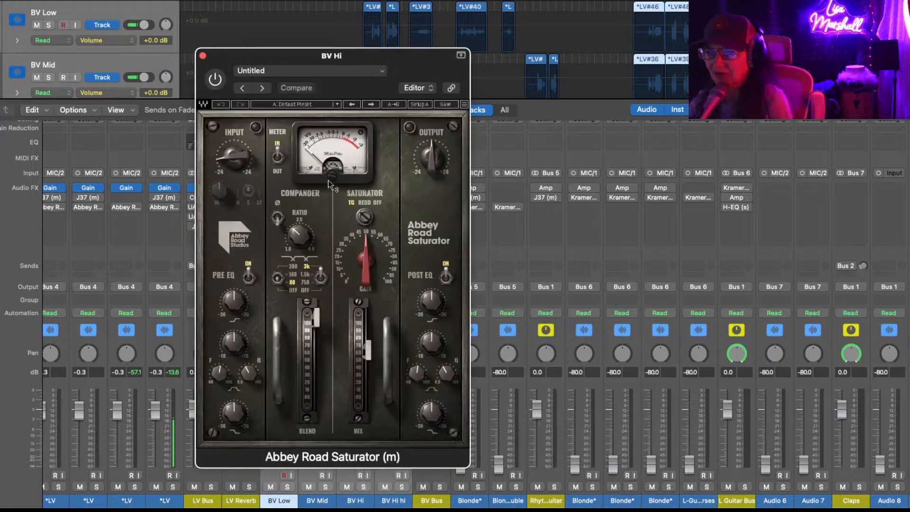
{"action": "left_click", "coordinate": [203, 55]}
{"action": "left_click_drag", "start_coordinate": [356, 189], "coordinate": [355, 197]}
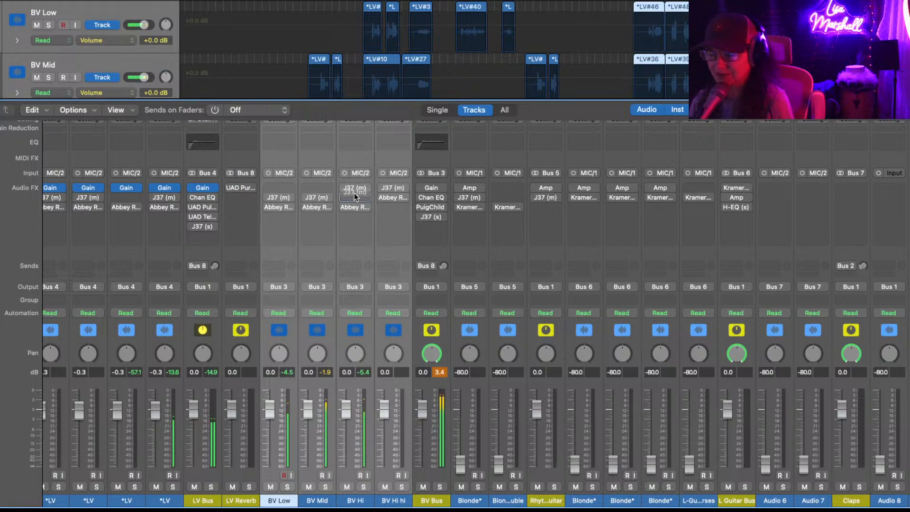
{"action": "left_click", "coordinate": [395, 206]}
{"action": "left_click", "coordinate": [202, 56]}
{"action": "left_click_drag", "start_coordinate": [391, 188], "coordinate": [391, 195]}
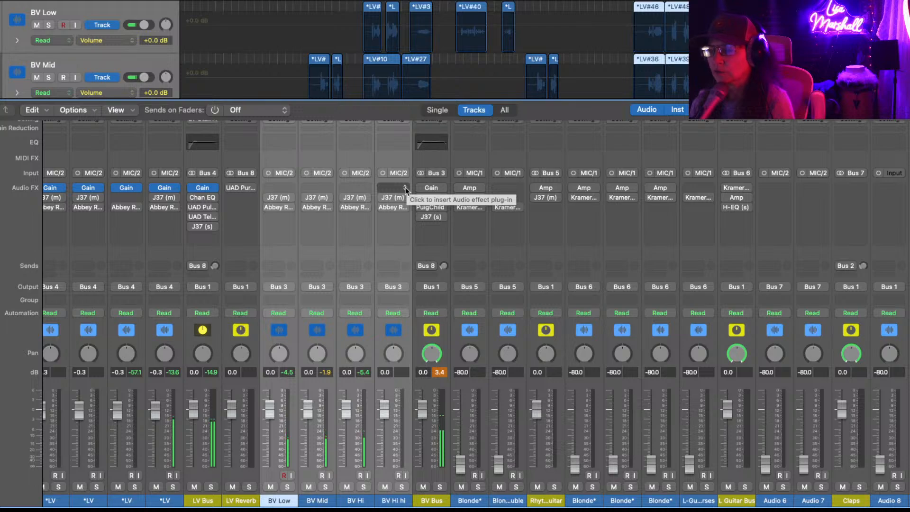
- Insert a mono Gain plug-in in the top slot of the BV channels and move the BV Hi hi Gain window aside
{"action": "left_click", "coordinate": [405, 187]}
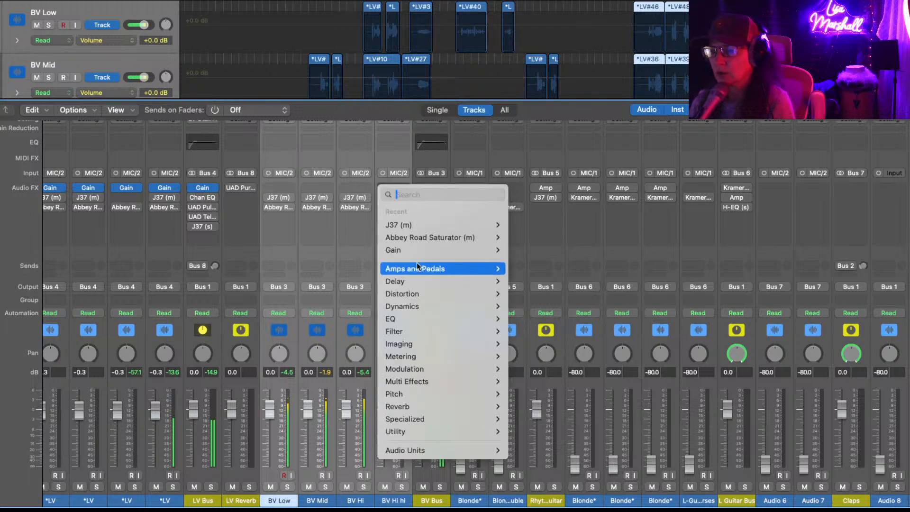
{"action": "mouse_move", "coordinate": [472, 250]}
{"action": "left_click", "coordinate": [523, 250]}
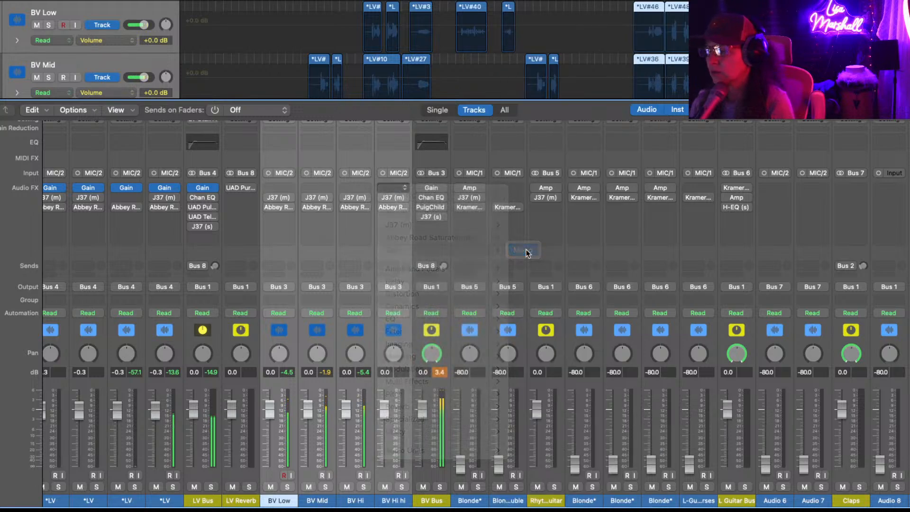
{"action": "left_click_drag", "start_coordinate": [406, 52], "coordinate": [292, 18]}
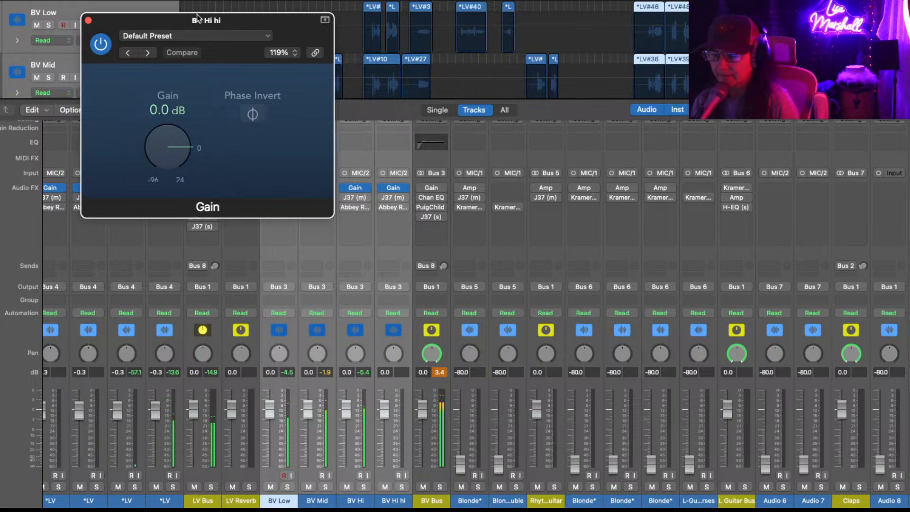
- Set the BV Hi hi gain to about -7.3 dB, select only the BV Hi channel and close the Gain window
{"action": "left_click_drag", "start_coordinate": [186, 144], "coordinate": [188, 154]}
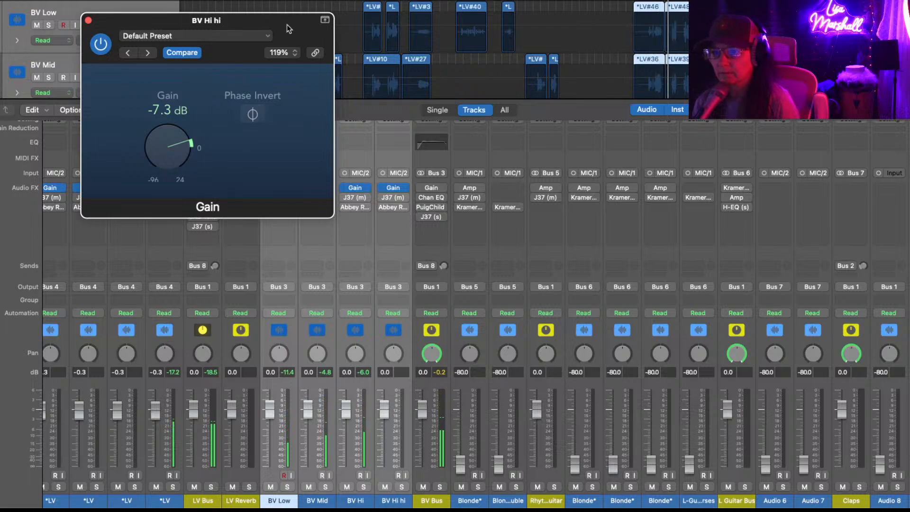
{"action": "left_click", "coordinate": [395, 457]}
{"action": "left_click", "coordinate": [361, 448]}
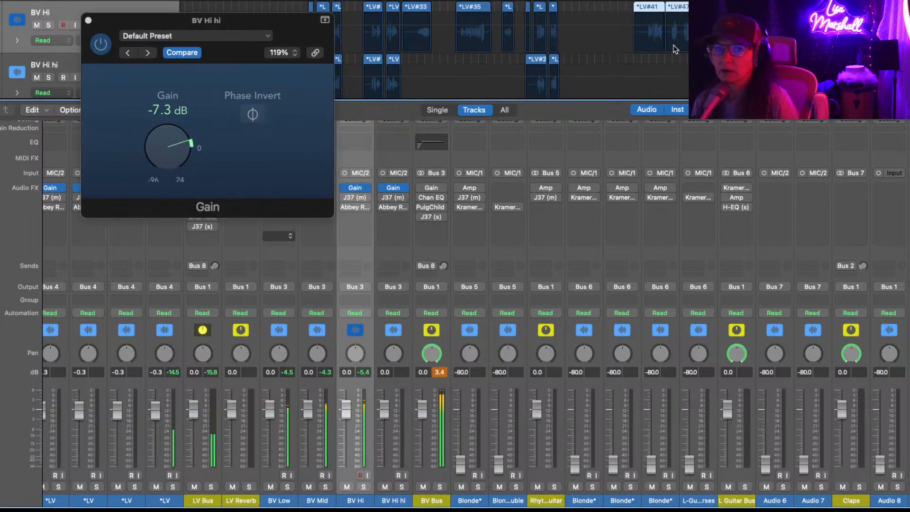
{"action": "left_click", "coordinate": [88, 20]}
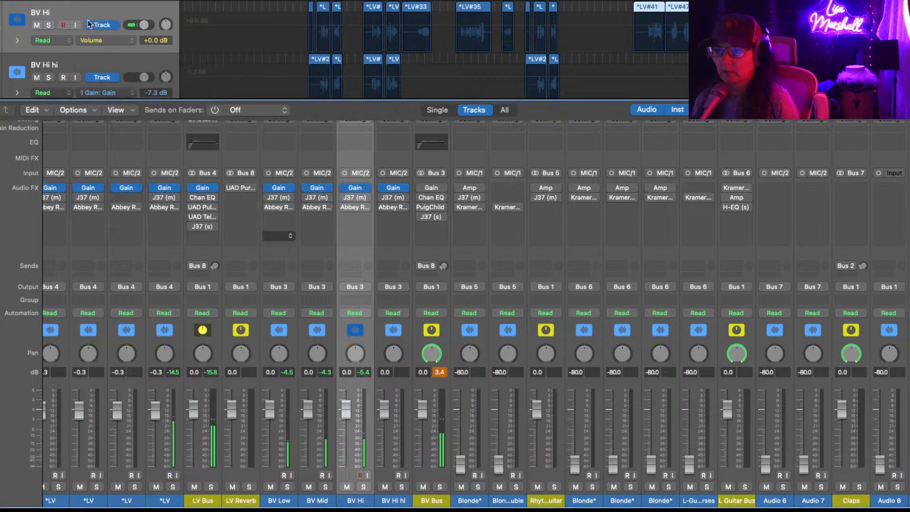
- Lower the BV Hi channel's Gain plug-in to about -11.5 dB, recheck it and close its window
{"action": "left_click", "coordinate": [357, 189]}
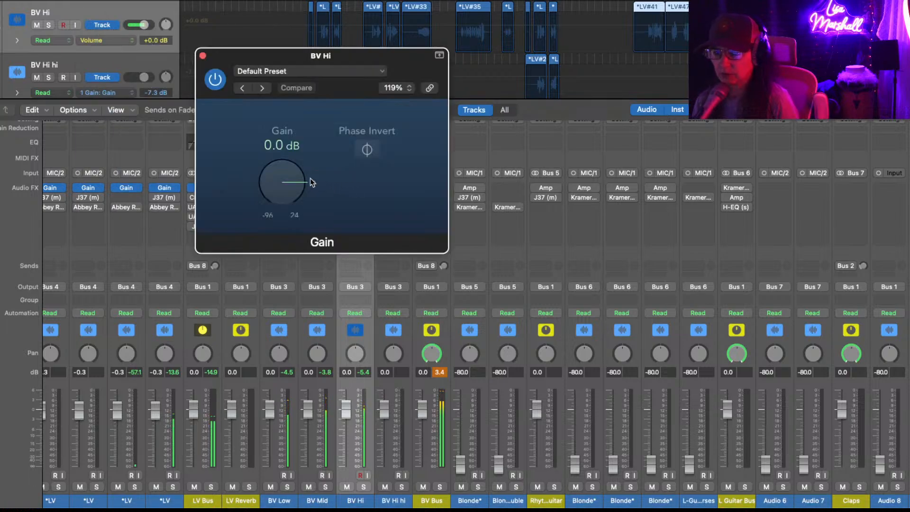
{"action": "left_click_drag", "start_coordinate": [308, 181], "coordinate": [307, 191]}
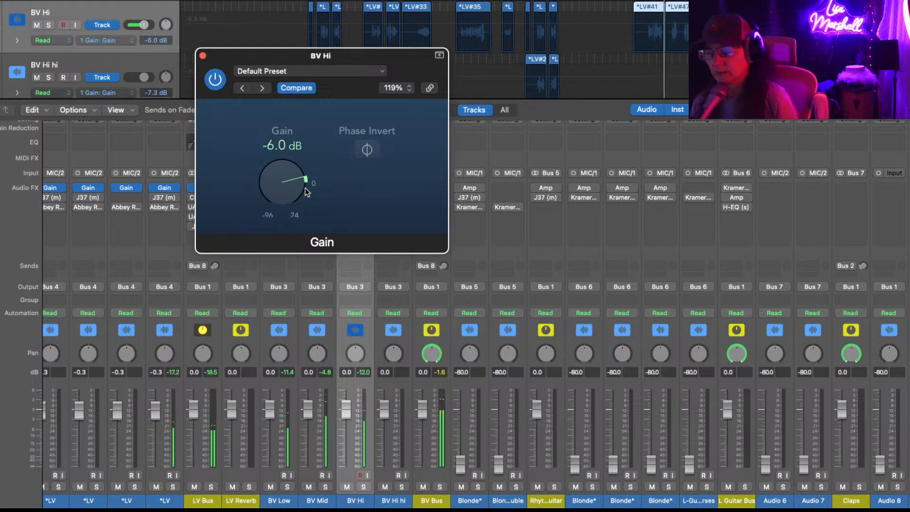
{"action": "left_click_drag", "start_coordinate": [305, 191], "coordinate": [306, 196]}
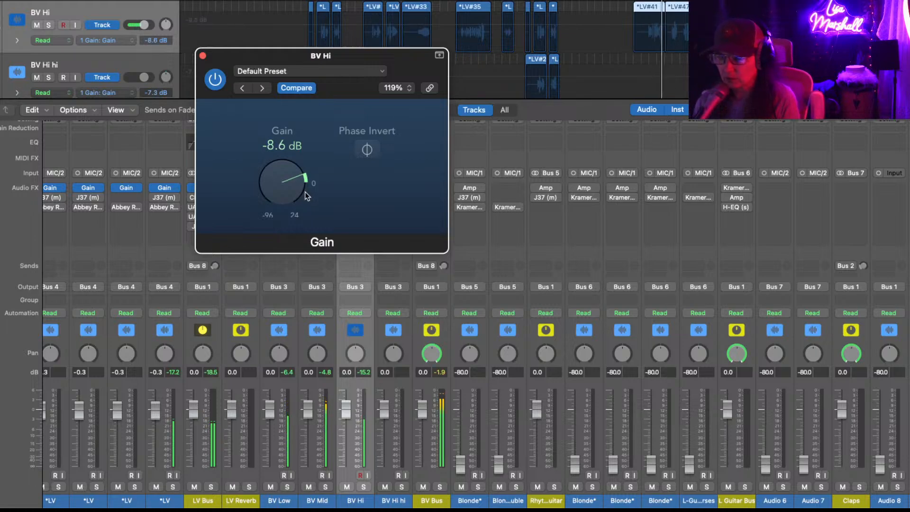
{"action": "left_click_drag", "start_coordinate": [305, 191], "coordinate": [306, 196]}
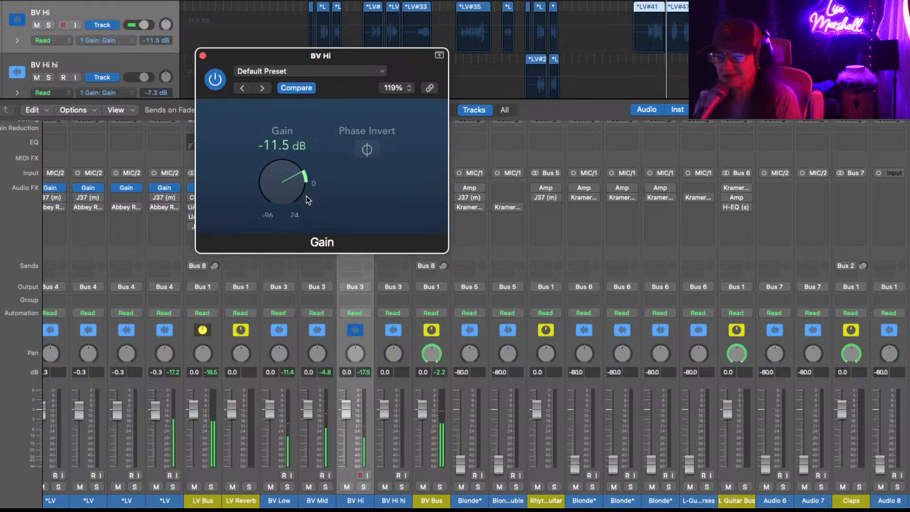
{"action": "left_click", "coordinate": [203, 56]}
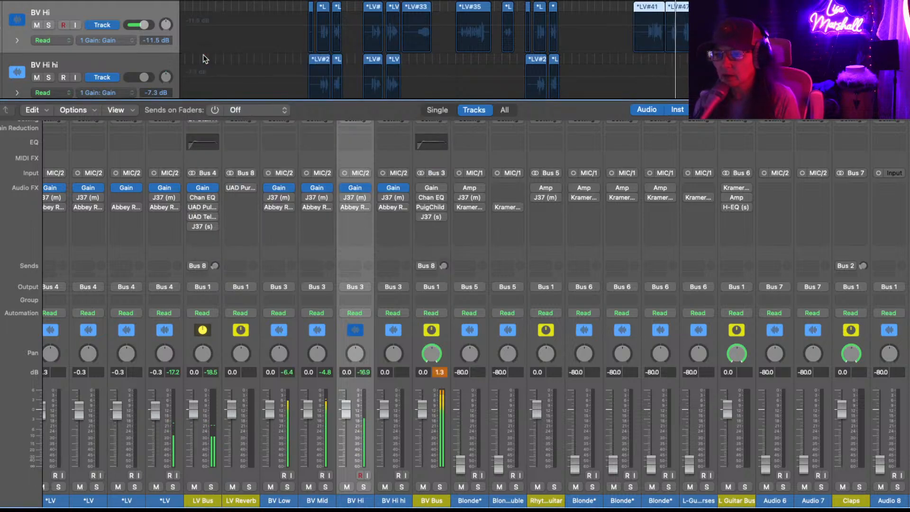
{"action": "left_click", "coordinate": [355, 188]}
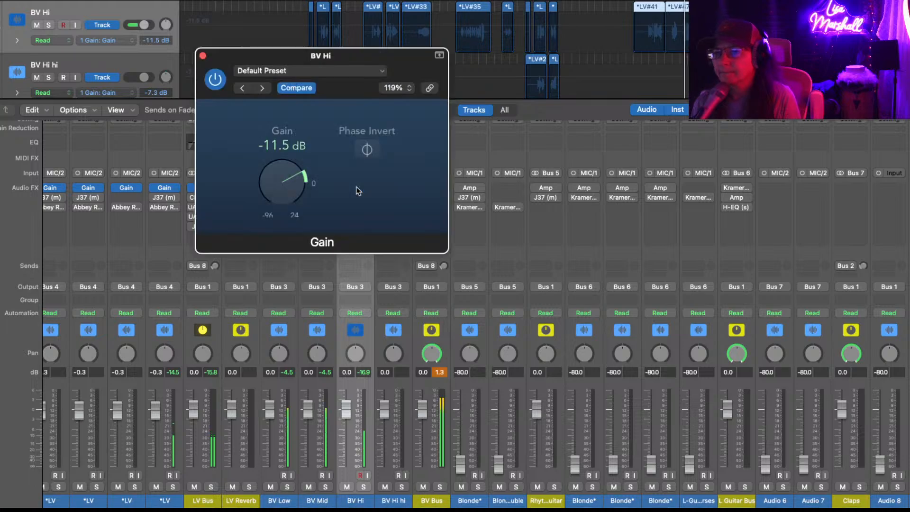
{"action": "left_click", "coordinate": [203, 56]}
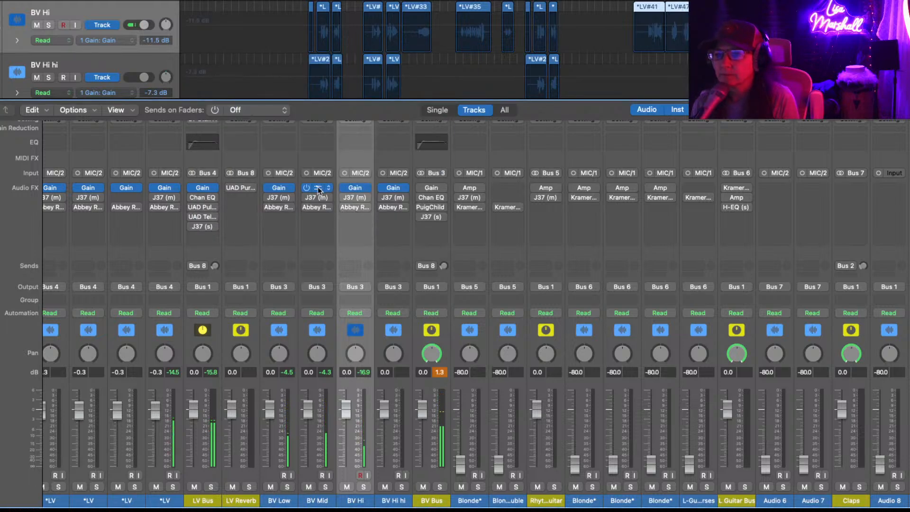
- Lower the BV Mid channel's Gain plug-in to about -12.8 dB and close its window
{"action": "left_click", "coordinate": [317, 188]}
{"action": "left_click_drag", "start_coordinate": [303, 182], "coordinate": [304, 194]}
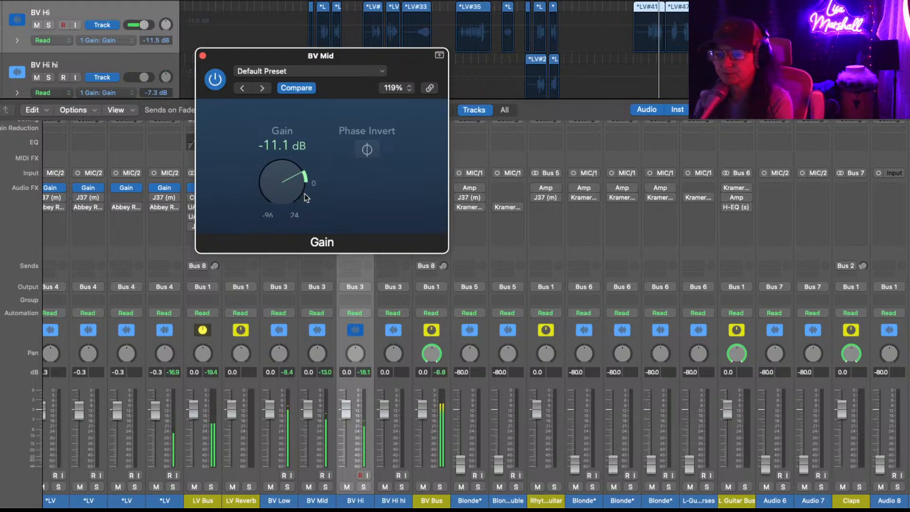
{"action": "left_click_drag", "start_coordinate": [304, 188], "coordinate": [305, 182]}
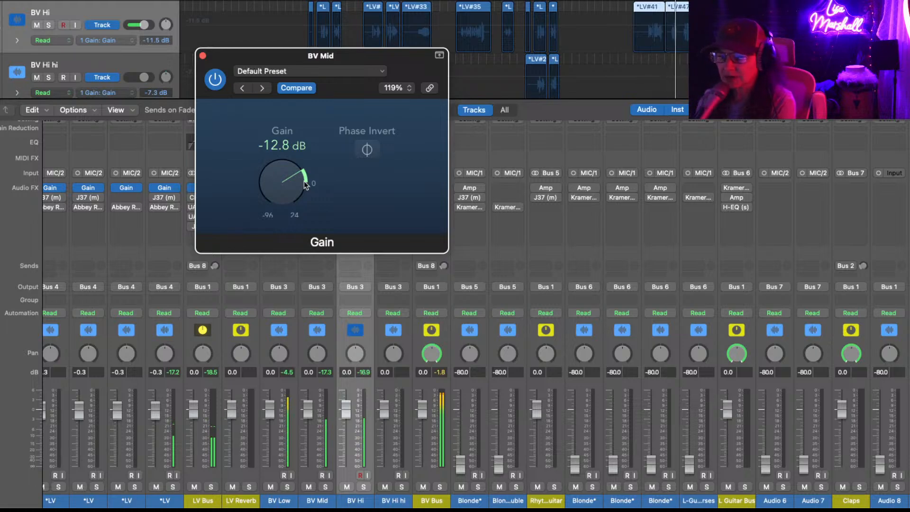
{"action": "left_click", "coordinate": [202, 56]}
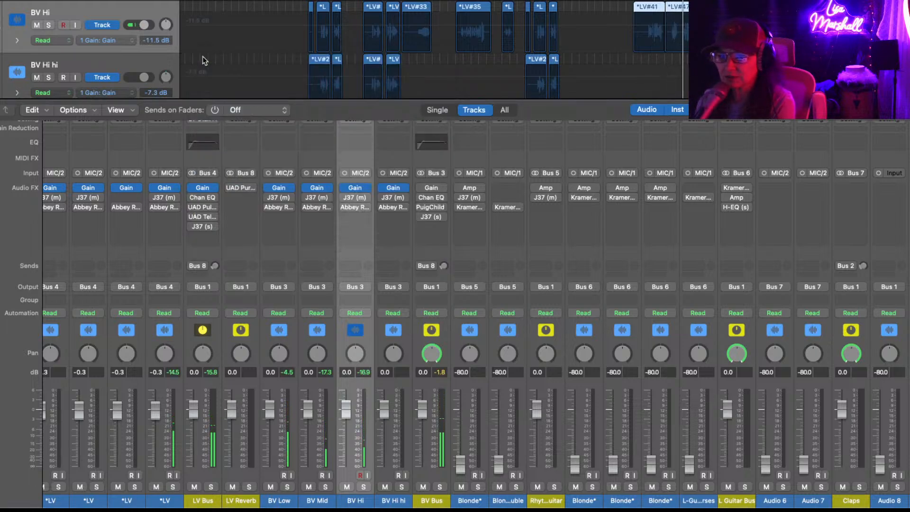
- Select the BV Low channel, set its Gain plug-in to about -7.9 dB against the meters and close the window
{"action": "left_click", "coordinate": [281, 383]}
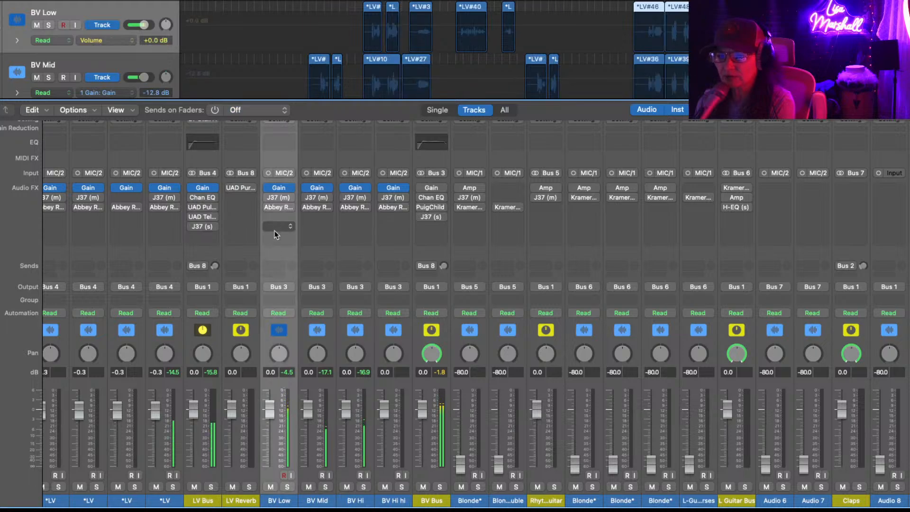
{"action": "left_click", "coordinate": [280, 189]}
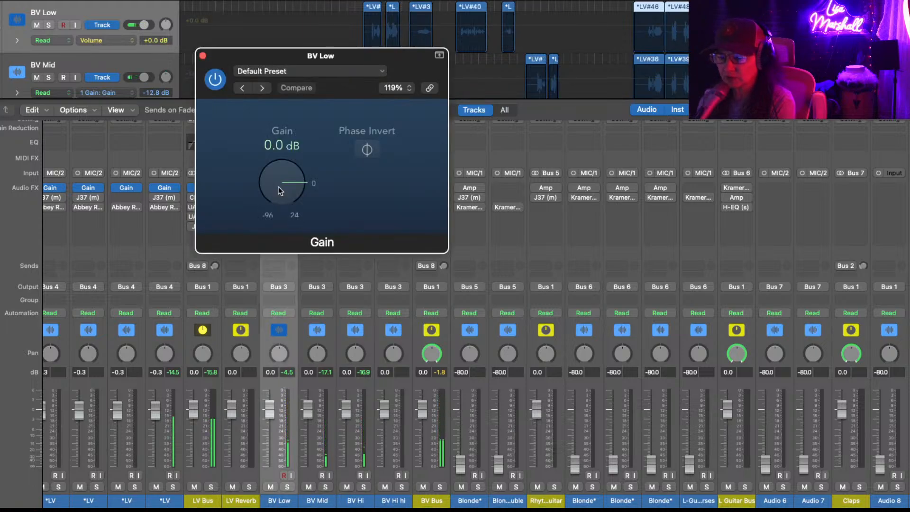
{"action": "left_click_drag", "start_coordinate": [301, 192], "coordinate": [302, 198]}
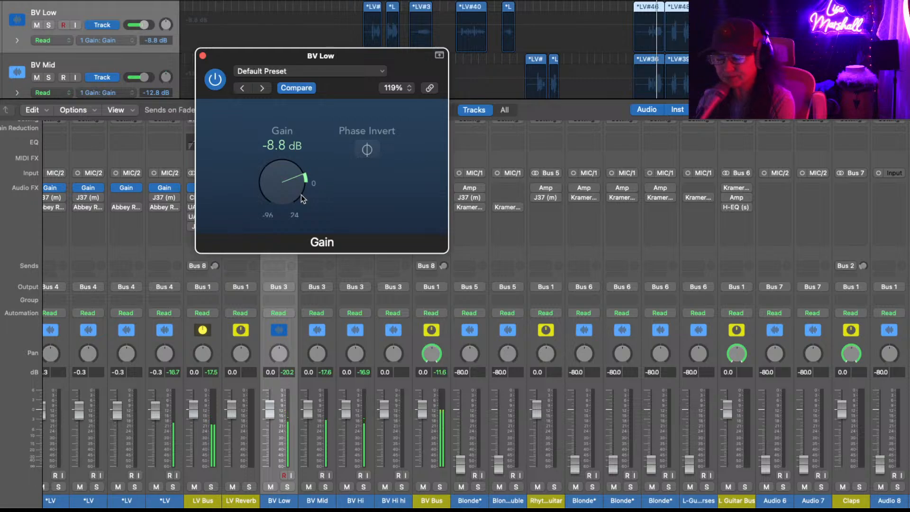
{"action": "left_click_drag", "start_coordinate": [301, 185], "coordinate": [301, 189]}
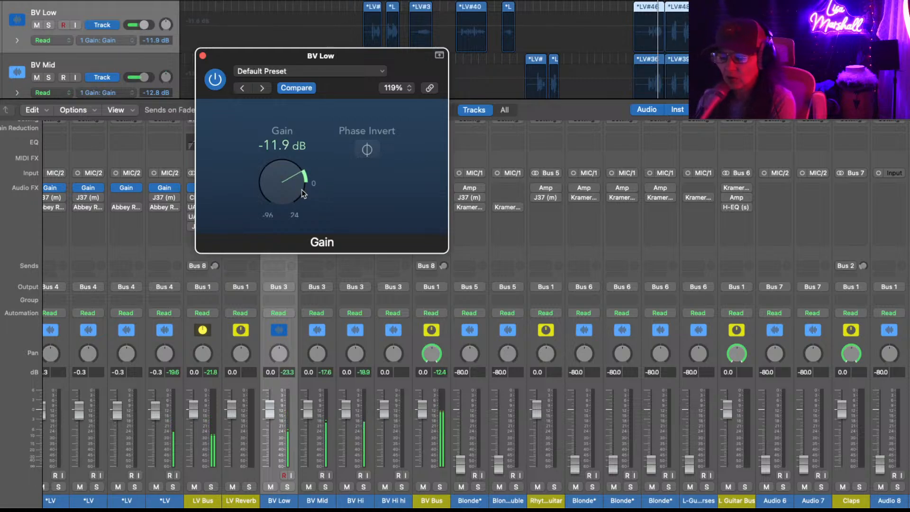
{"action": "left_click_drag", "start_coordinate": [303, 194], "coordinate": [304, 196]}
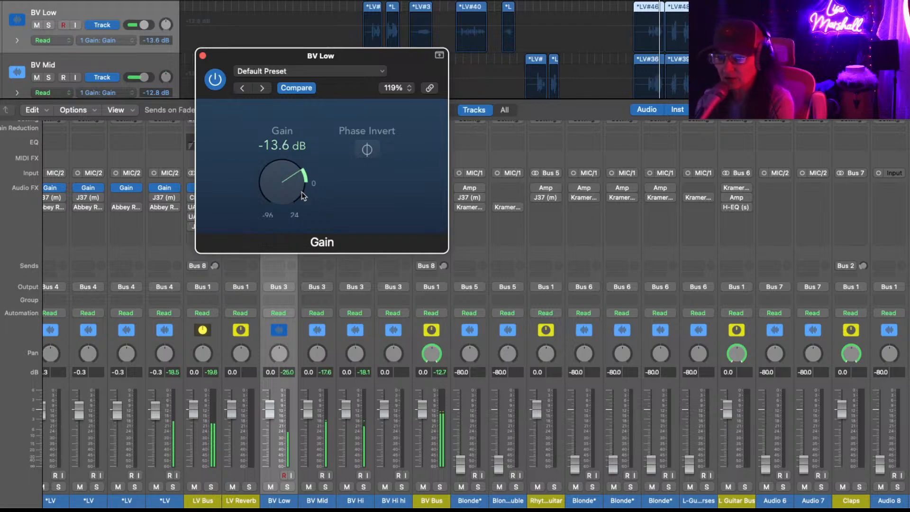
{"action": "left_click_drag", "start_coordinate": [301, 191], "coordinate": [302, 185]}
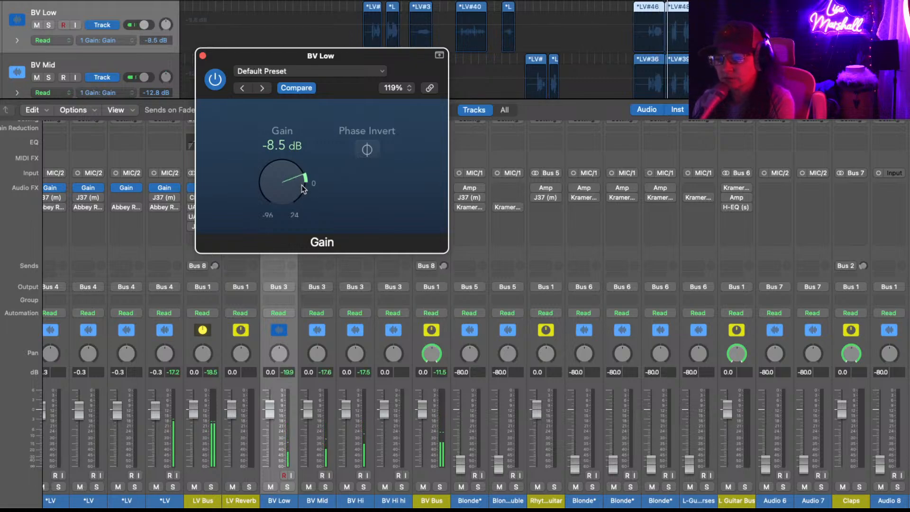
{"action": "left_click_drag", "start_coordinate": [301, 185], "coordinate": [301, 184]}
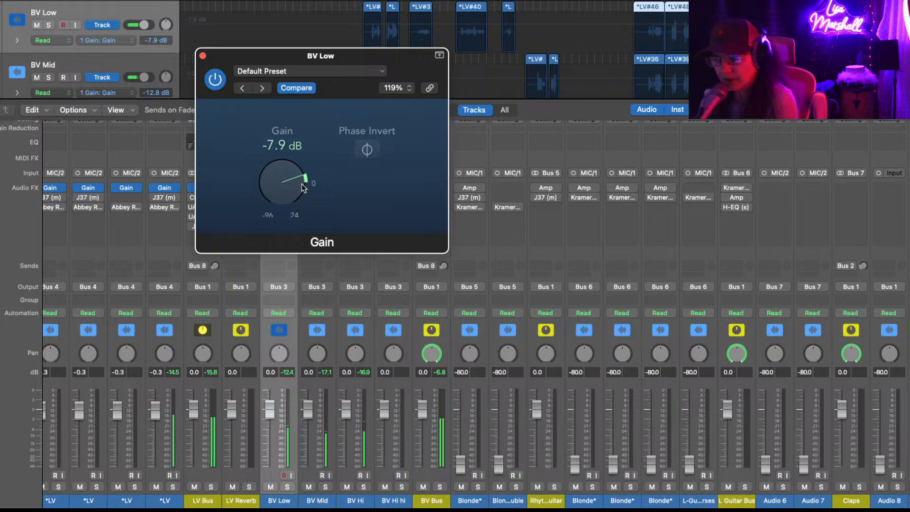
{"action": "left_click", "coordinate": [202, 56]}
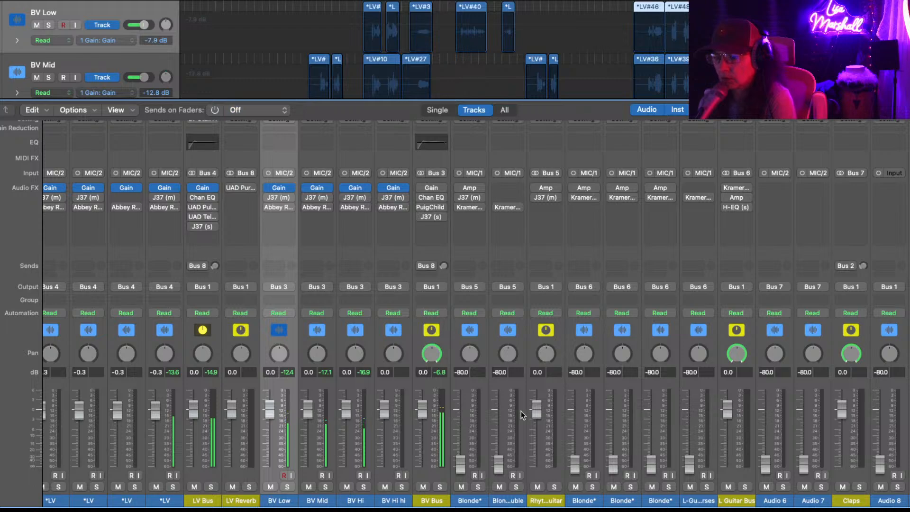
- Enable the BV Bus Gain plug-in, lower it to about -8.5 dB with its window moved aside, and close it
{"action": "left_click", "coordinate": [421, 188]}
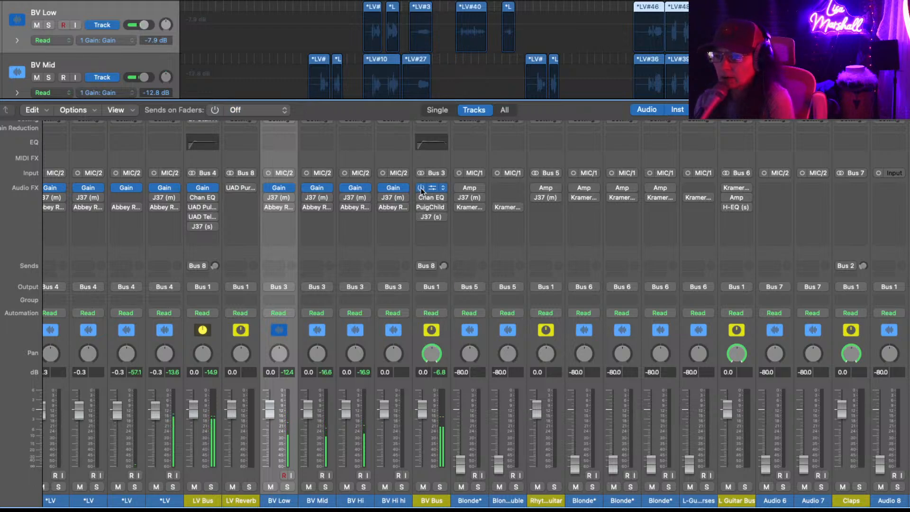
{"action": "left_click", "coordinate": [431, 187]}
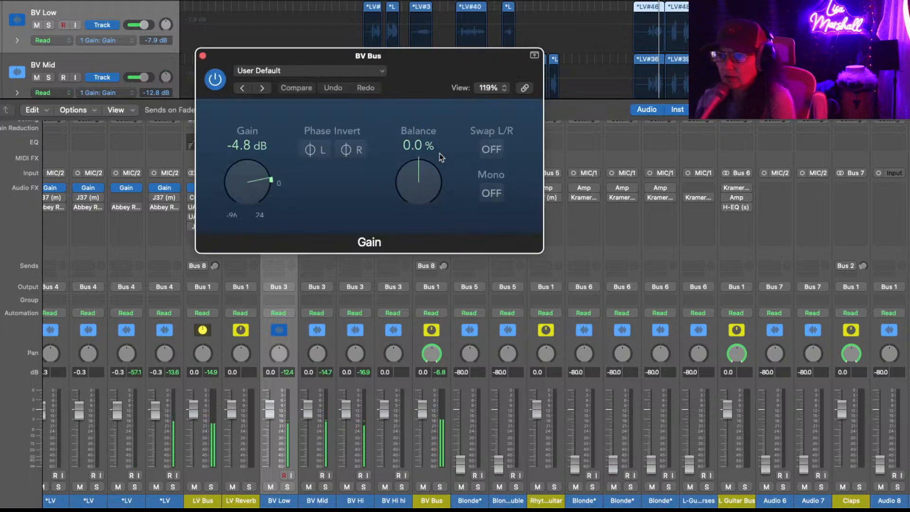
{"action": "left_click_drag", "start_coordinate": [459, 67], "coordinate": [305, 14]}
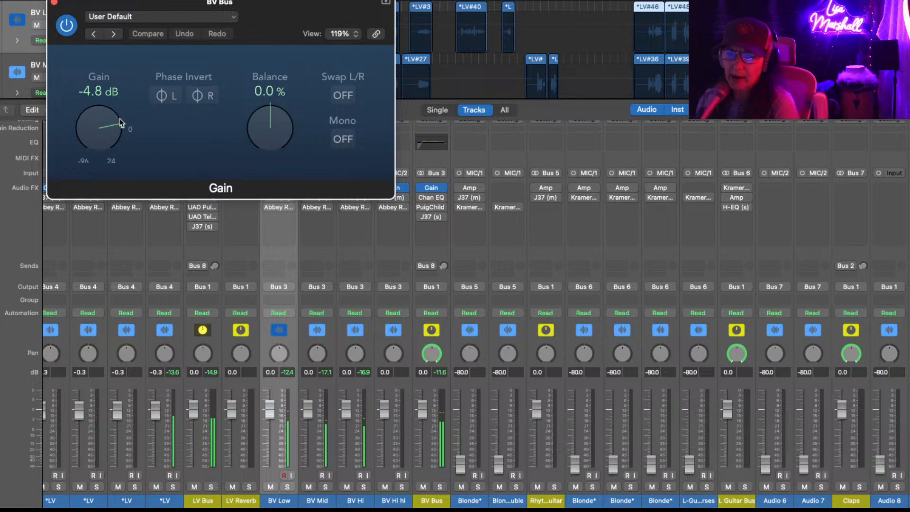
{"action": "left_click_drag", "start_coordinate": [122, 125], "coordinate": [122, 127]}
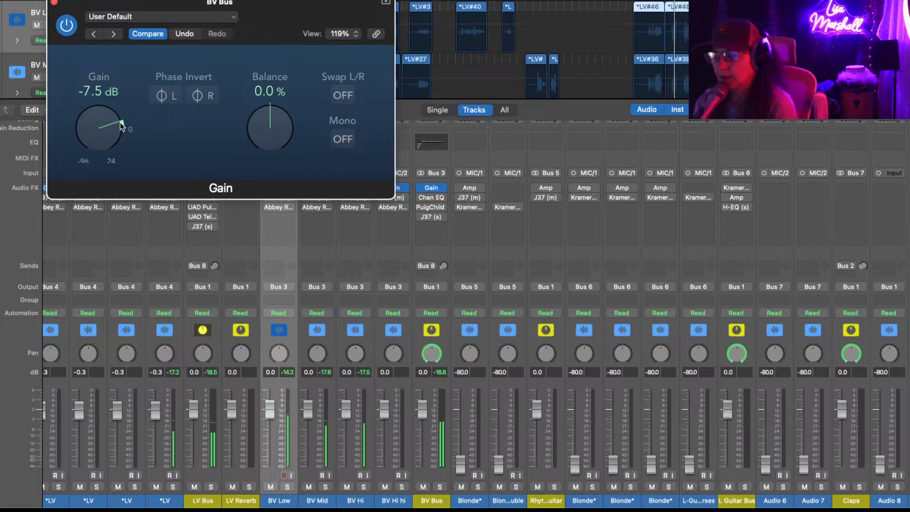
{"action": "scroll", "coordinate": [121, 127], "scroll_direction": "down", "scroll_amount": 1}
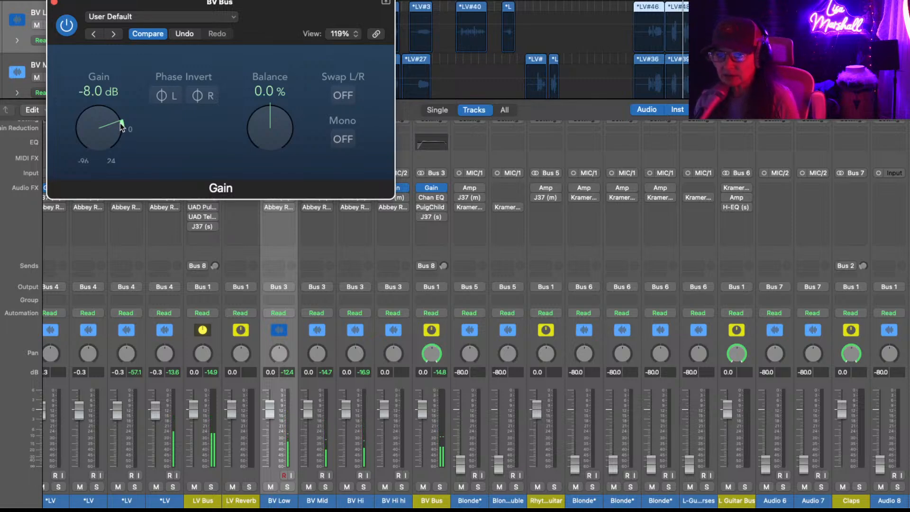
{"action": "scroll", "coordinate": [122, 127], "scroll_direction": "down", "scroll_amount": 1}
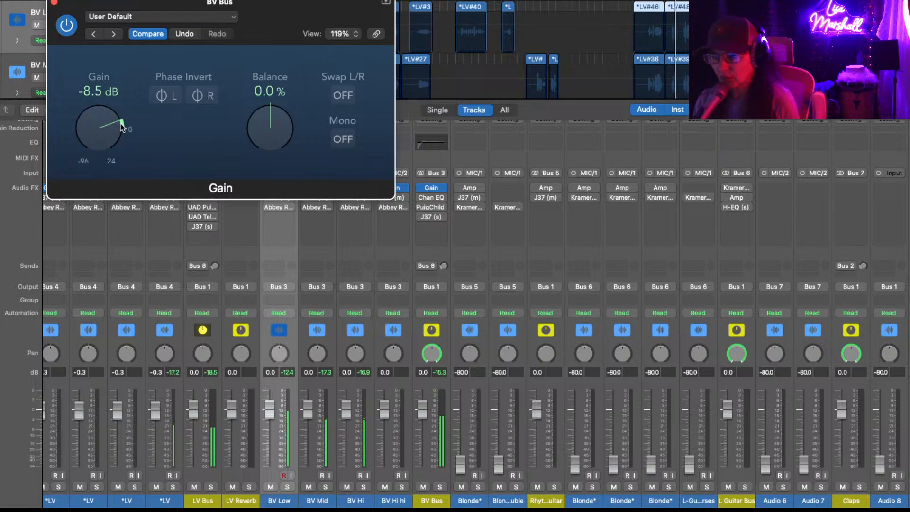
{"action": "left_click", "coordinate": [54, 3]}
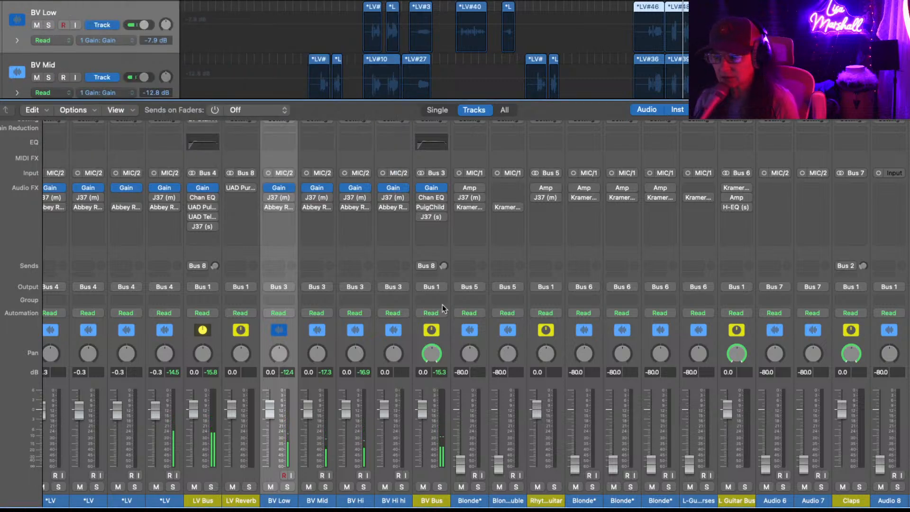
- Select the Blonde* and Blonde* double guitar channels together and raise their faders to 0.0 dB
{"action": "scroll", "coordinate": [620, 403], "scroll_direction": "right", "scroll_amount": 6}
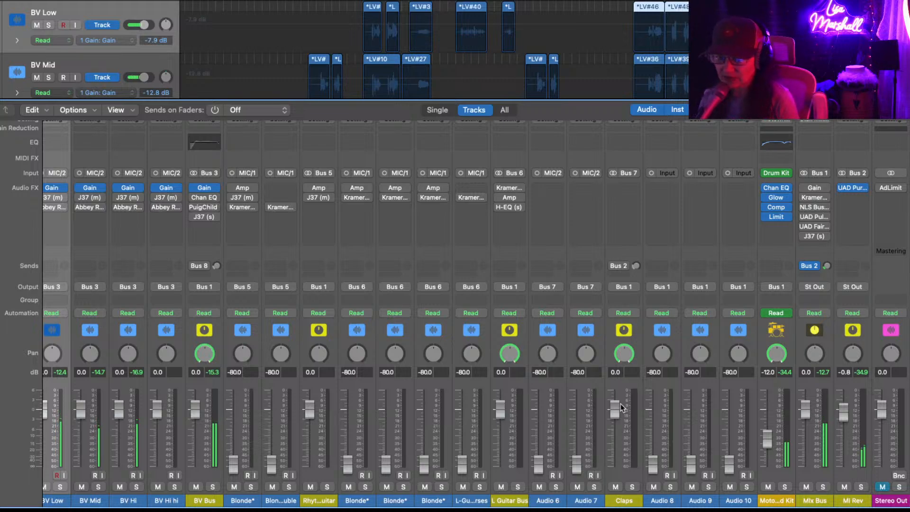
{"action": "left_click", "coordinate": [239, 400]}
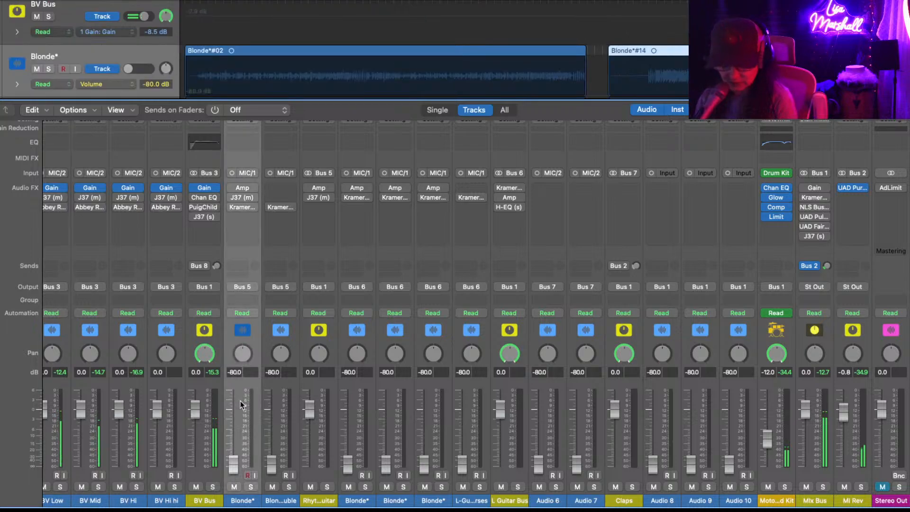
{"action": "left_click", "coordinate": [284, 397], "text": "shift"}
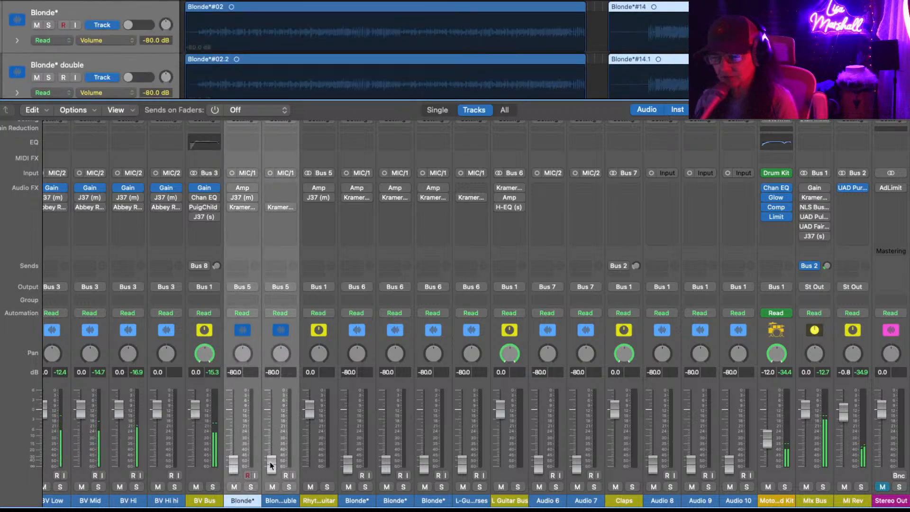
{"action": "left_click_drag", "start_coordinate": [271, 466], "coordinate": [271, 409]}
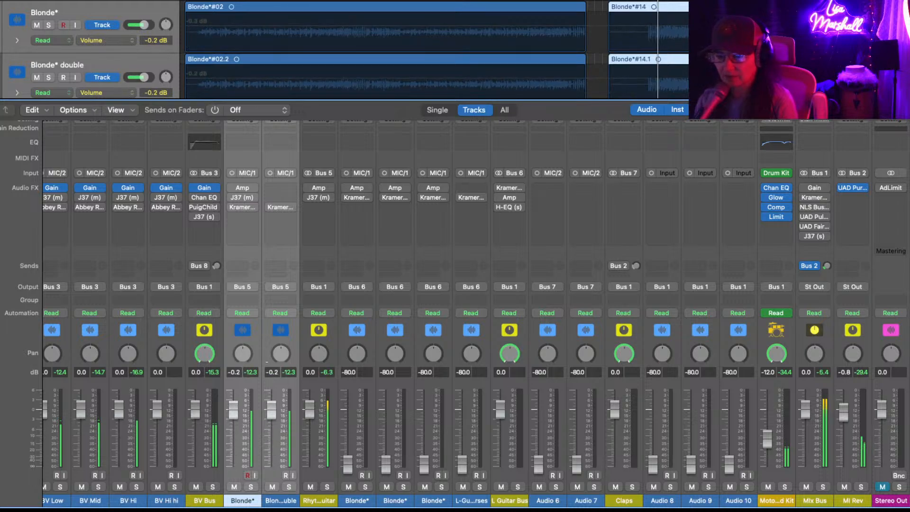
{"action": "left_click_drag", "start_coordinate": [266, 363], "coordinate": [266, 361]}
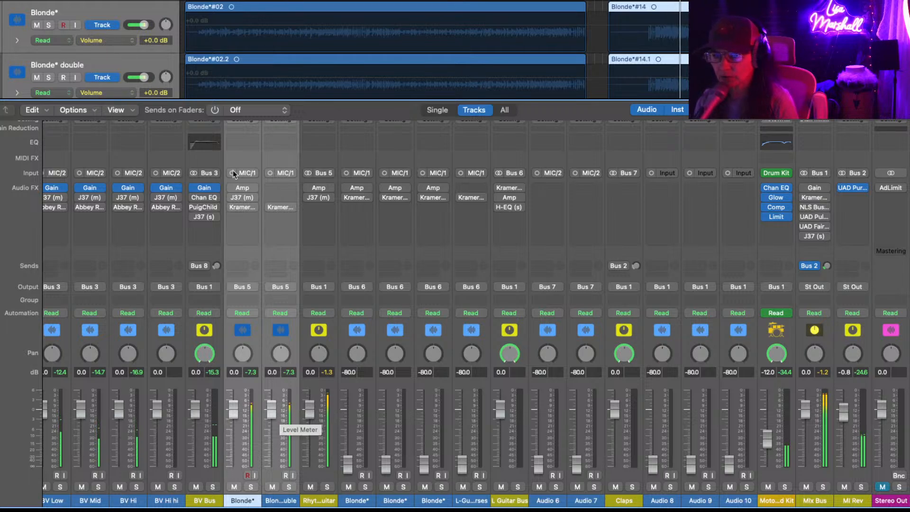
- Move the Kramer Tape, J37 and Amp plug-ins down one slot on the Blonde* channel to free its top insert slot
{"action": "left_click", "coordinate": [242, 210]}
{"action": "left_click", "coordinate": [202, 55]}
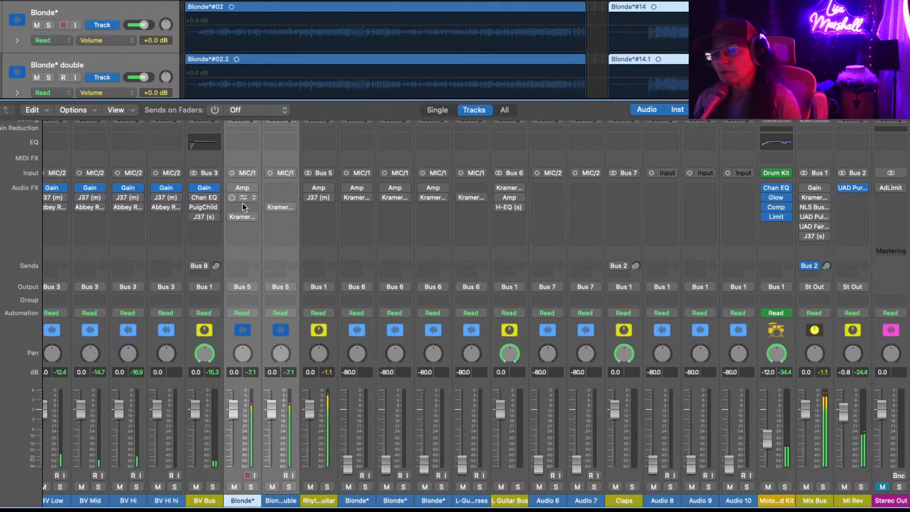
{"action": "mouse_move", "coordinate": [244, 199]}
{"action": "left_mouse_down"}
{"action": "mouse_move", "coordinate": [243, 207]}
{"action": "mouse_move", "coordinate": [245, 199]}
{"action": "left_mouse_up"}
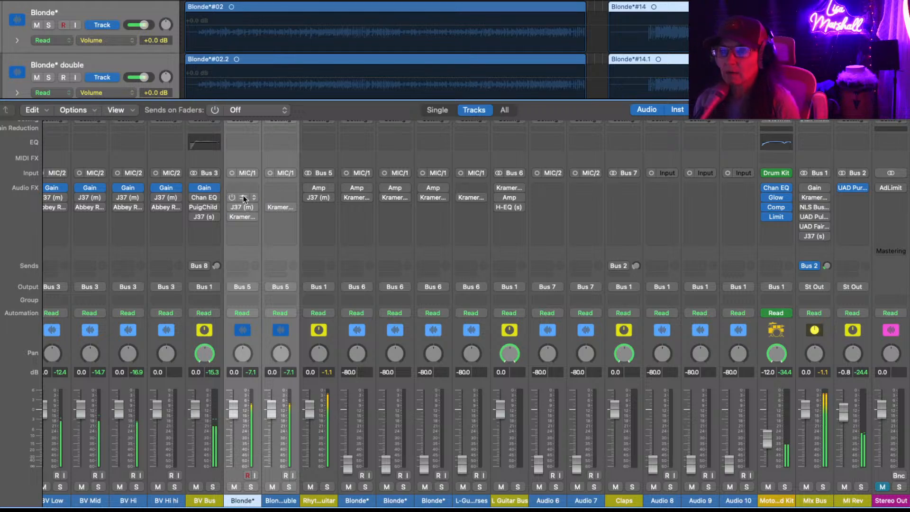
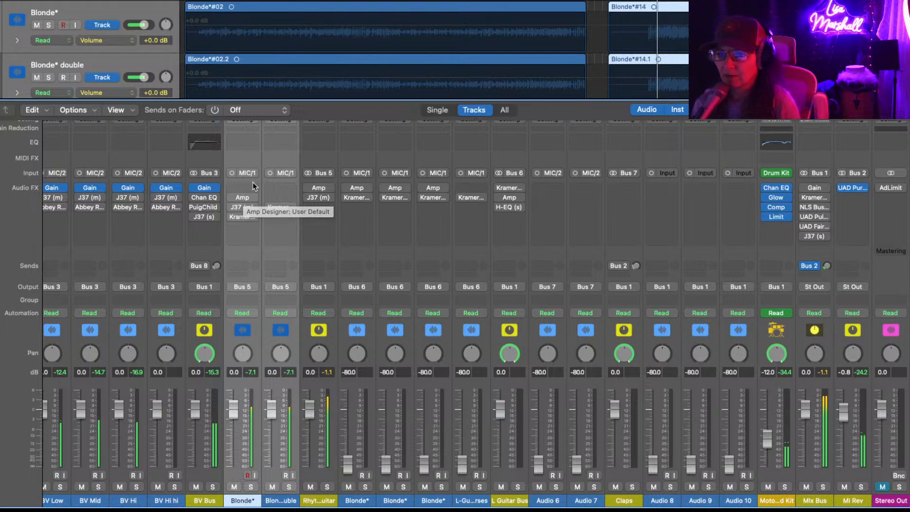
- Insert a mono Gain plug-in in the top slot of both Blonde channels and set the Blonde* gain to about -9.8 dB
{"action": "left_click", "coordinate": [253, 185]}
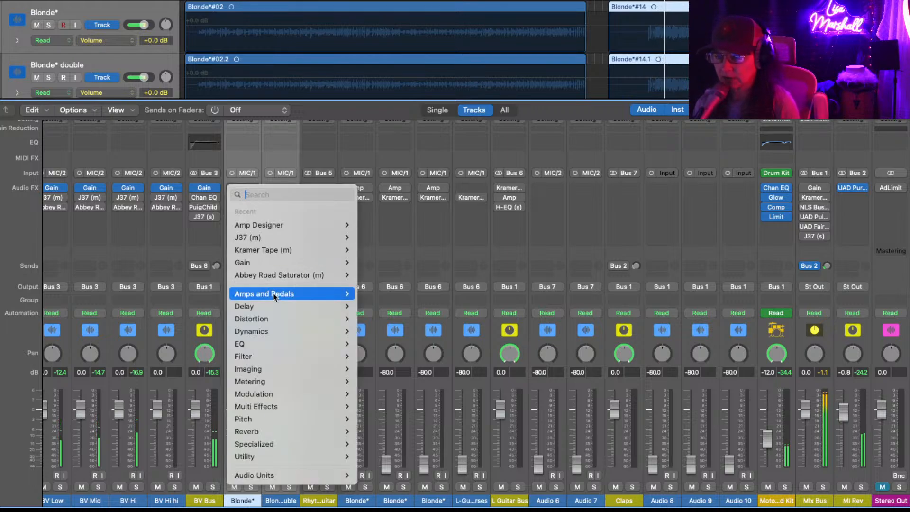
{"action": "mouse_move", "coordinate": [314, 265]}
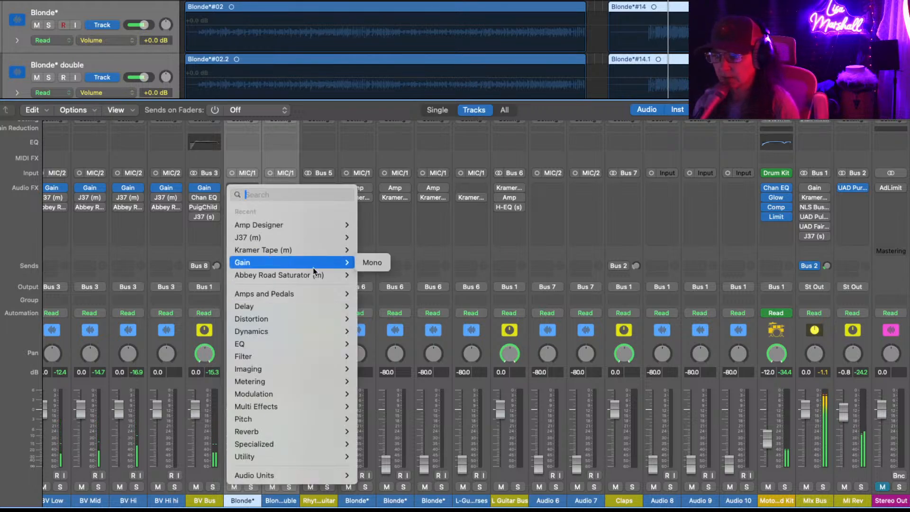
{"action": "left_click", "coordinate": [373, 264]}
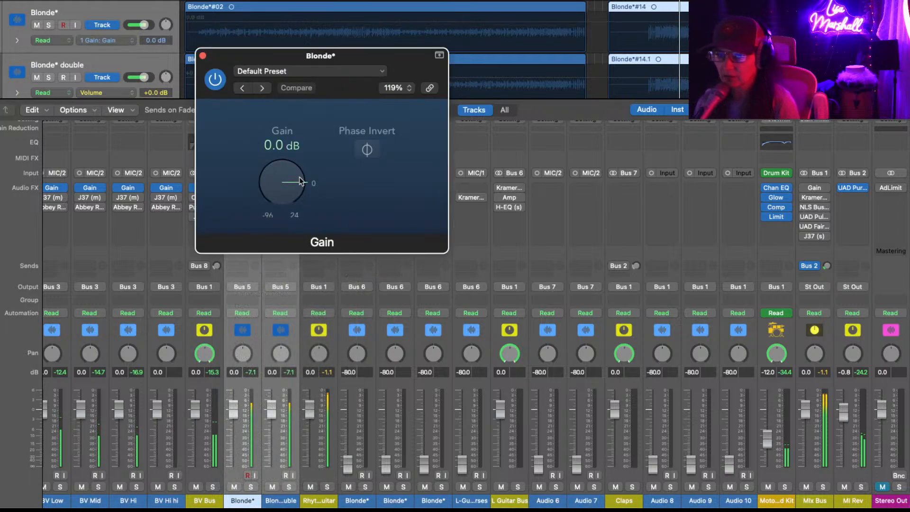
{"action": "left_click_drag", "start_coordinate": [299, 181], "coordinate": [301, 190]}
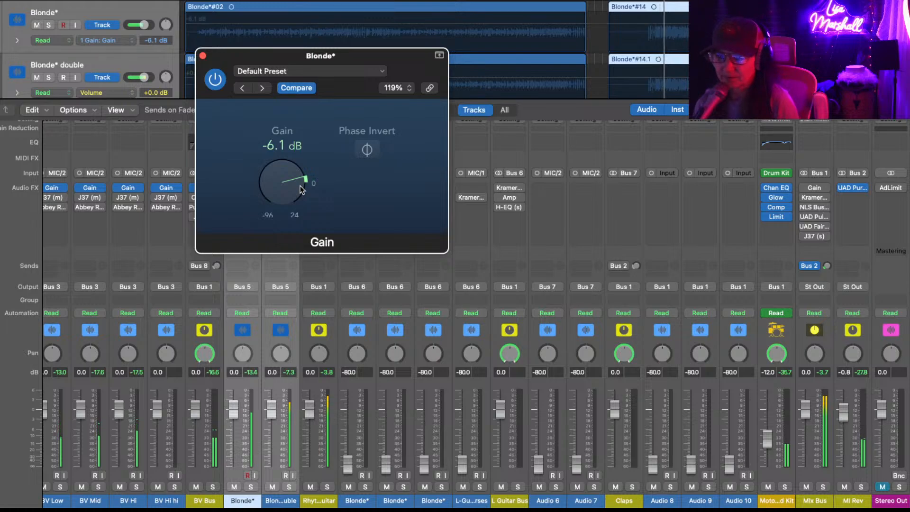
{"action": "left_click_drag", "start_coordinate": [301, 189], "coordinate": [301, 193]}
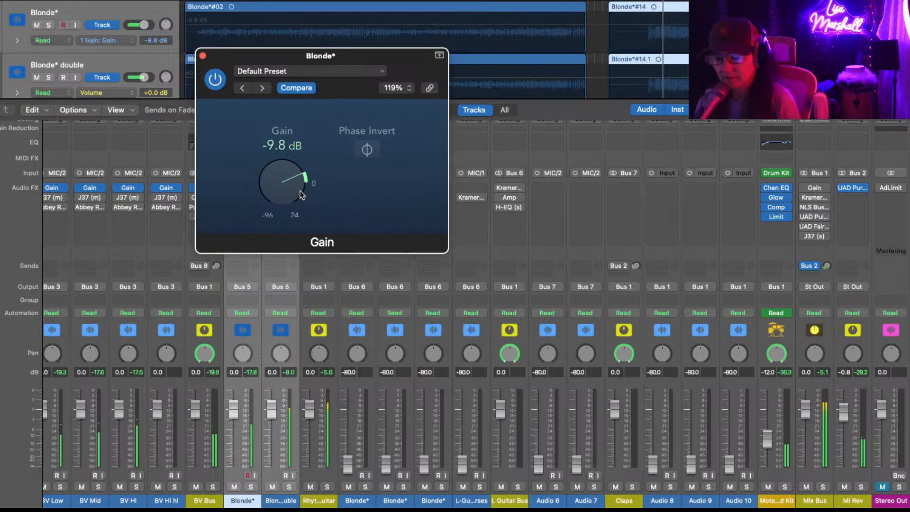
{"action": "left_click", "coordinate": [203, 55]}
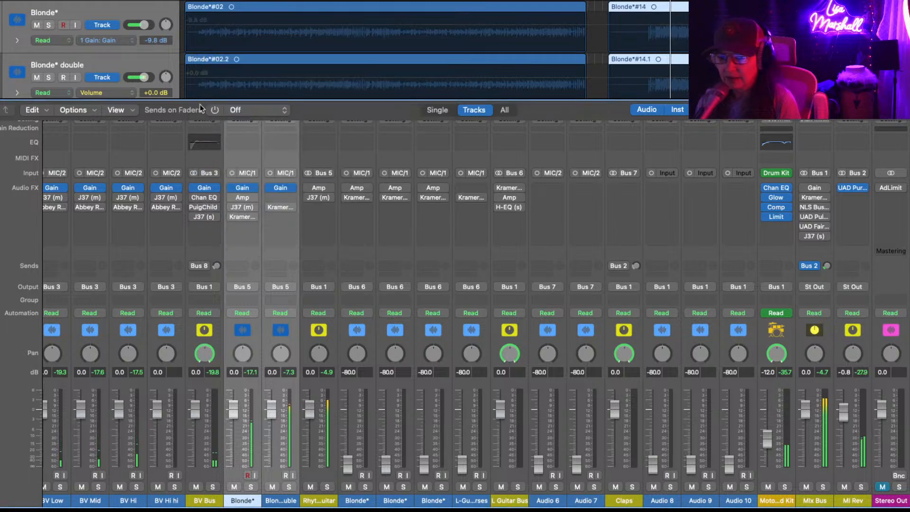
- Lower the Blonde* double channel's Gain plug-in to about -10.6 dB and close its window
{"action": "left_click", "coordinate": [281, 189]}
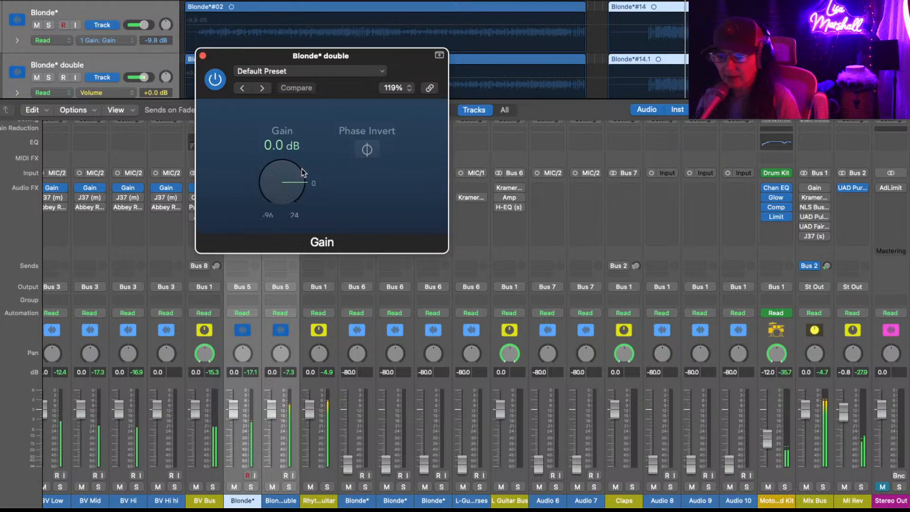
{"action": "left_click_drag", "start_coordinate": [301, 180], "coordinate": [304, 199]}
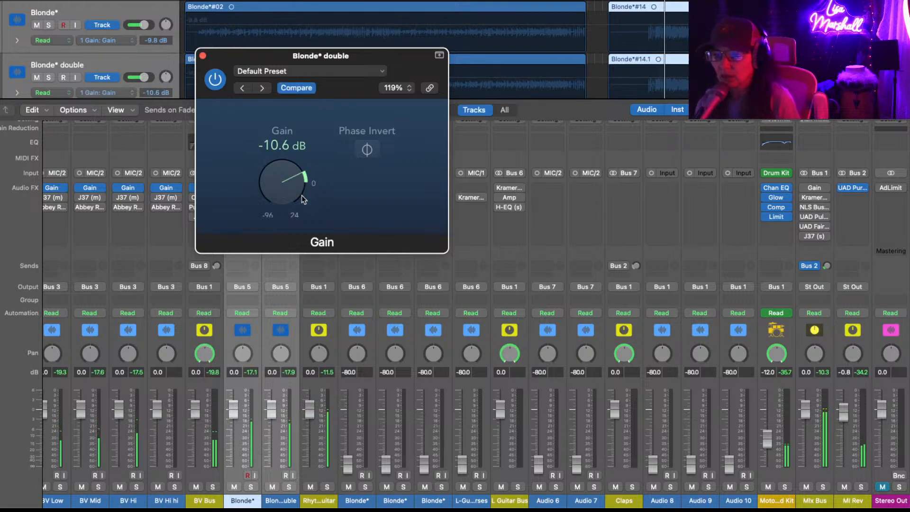
{"action": "left_click", "coordinate": [202, 56]}
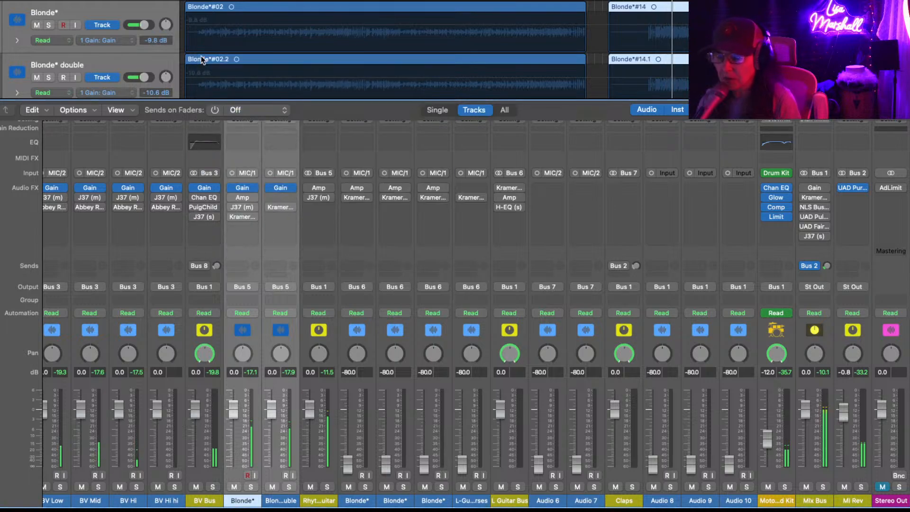
- Move the Amp and J37 plug-ins down one slot on the Rhythm Guitar bus and insert a stereo Gain plug-in above them
{"action": "left_click", "coordinate": [320, 388]}
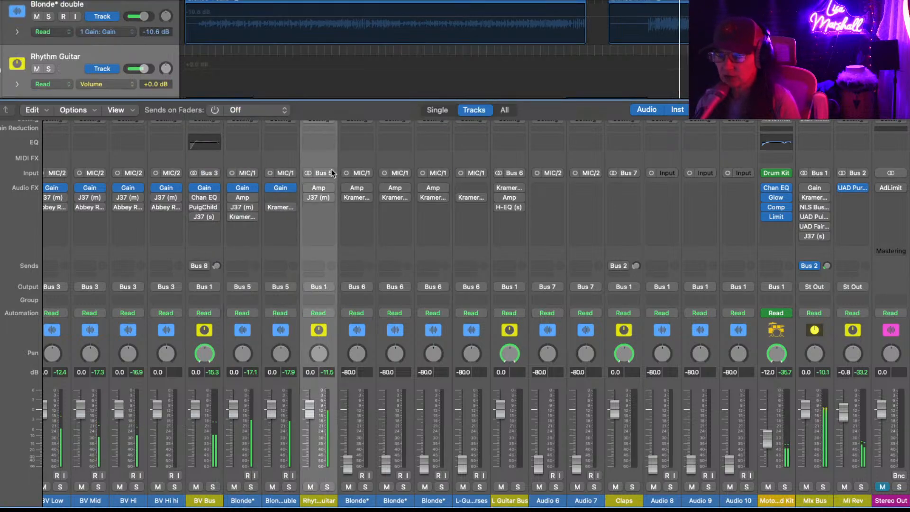
{"action": "left_click_drag", "start_coordinate": [321, 187], "coordinate": [320, 198]}
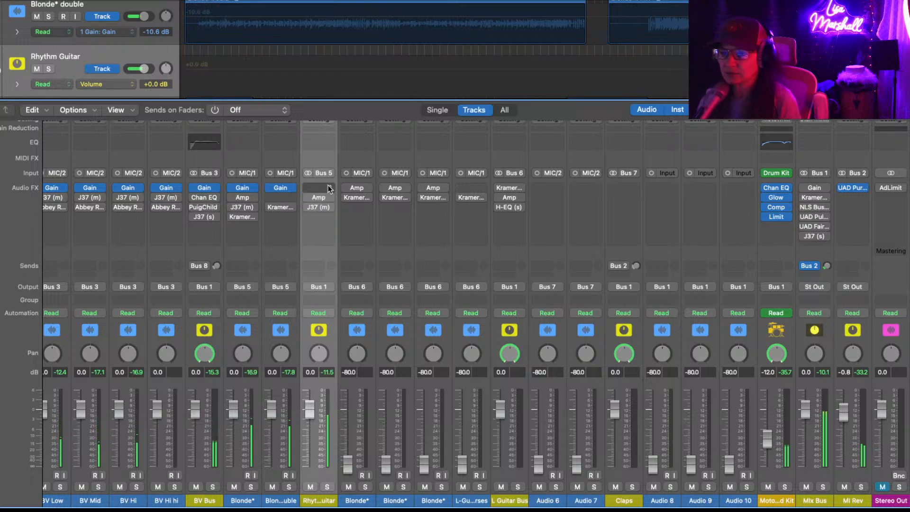
{"action": "left_click", "coordinate": [330, 189]}
{"action": "mouse_move", "coordinate": [341, 248]}
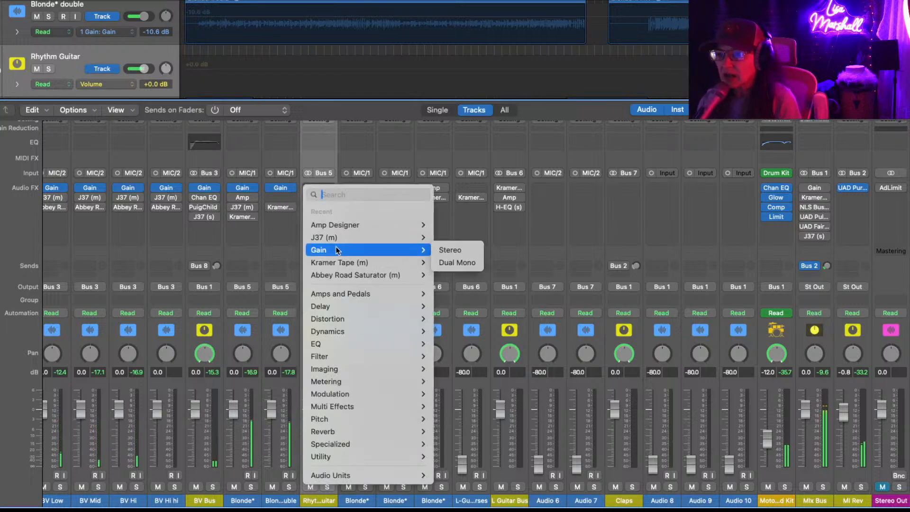
{"action": "left_click", "coordinate": [454, 250]}
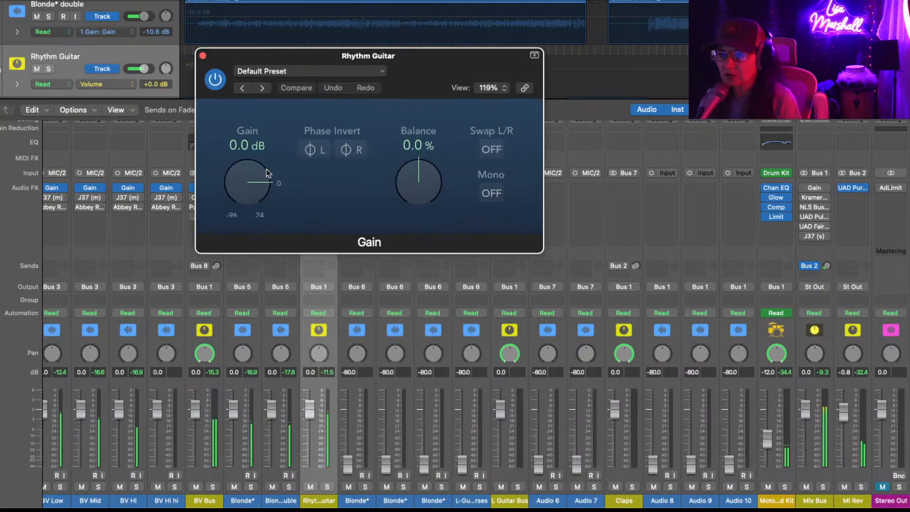
- Lower the Rhythm Guitar bus Gain to about -5.4 dB, close its window and unmute the Stereo Out channel
{"action": "left_click_drag", "start_coordinate": [266, 174], "coordinate": [270, 184]}
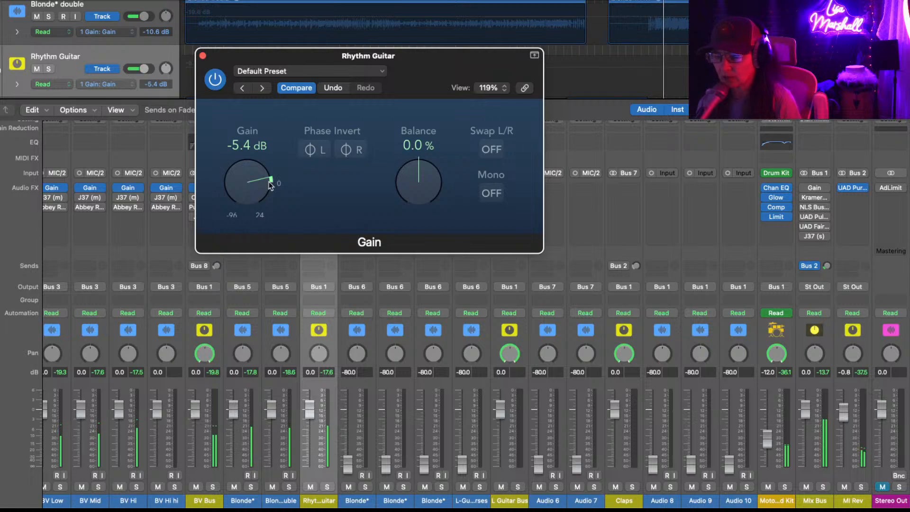
{"action": "left_click", "coordinate": [203, 56]}
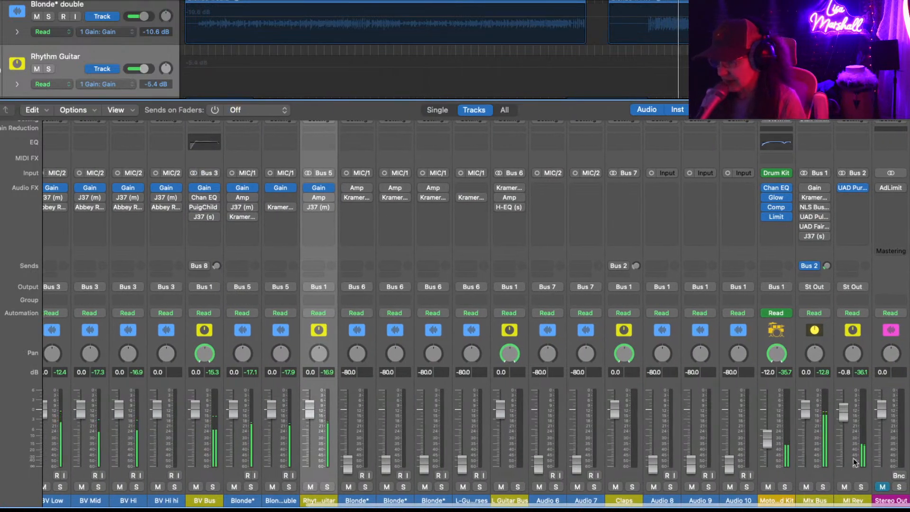
{"action": "left_click", "coordinate": [882, 487]}
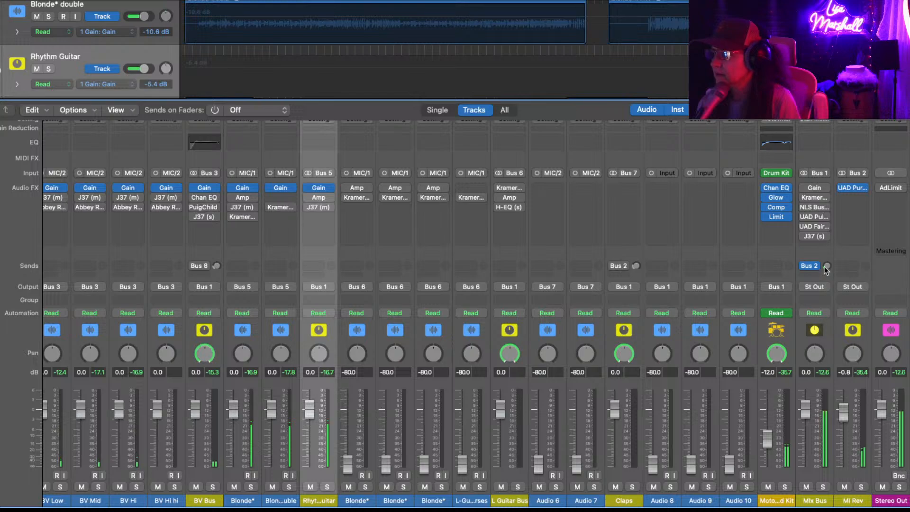
{"action": "left_click_drag", "start_coordinate": [825, 267], "coordinate": [824, 266]}
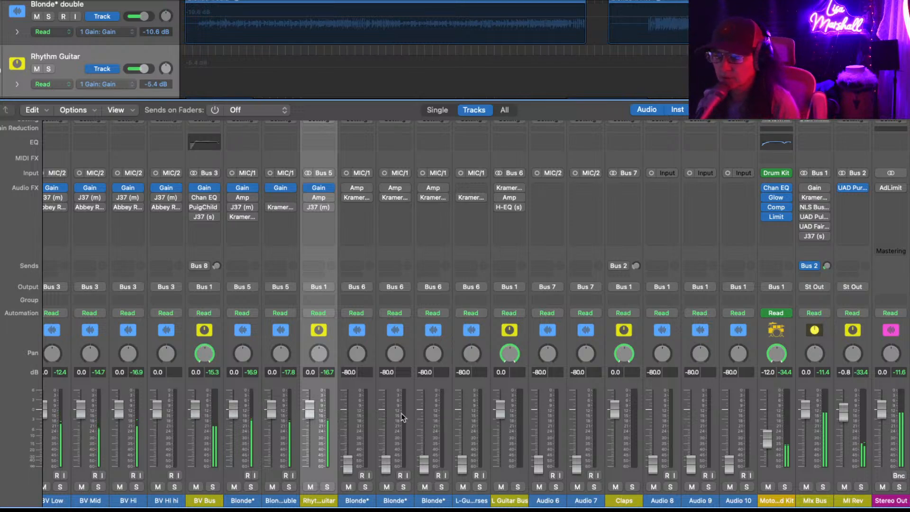
- Select the three Blonde* channels and the L-Guitar verses channel feeding Bus 6 and set their faders to 0.0 dB
{"action": "left_click", "coordinate": [356, 401]}
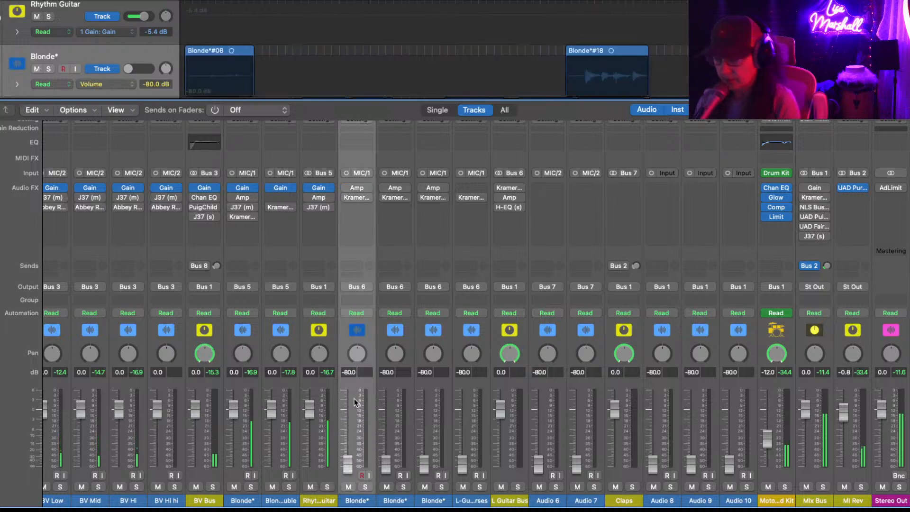
{"action": "left_click", "coordinate": [470, 407], "text": "shift"}
{"action": "double_click", "coordinate": [463, 372]}
{"action": "type", "text": "0"}
{"action": "key", "text": "Return"}
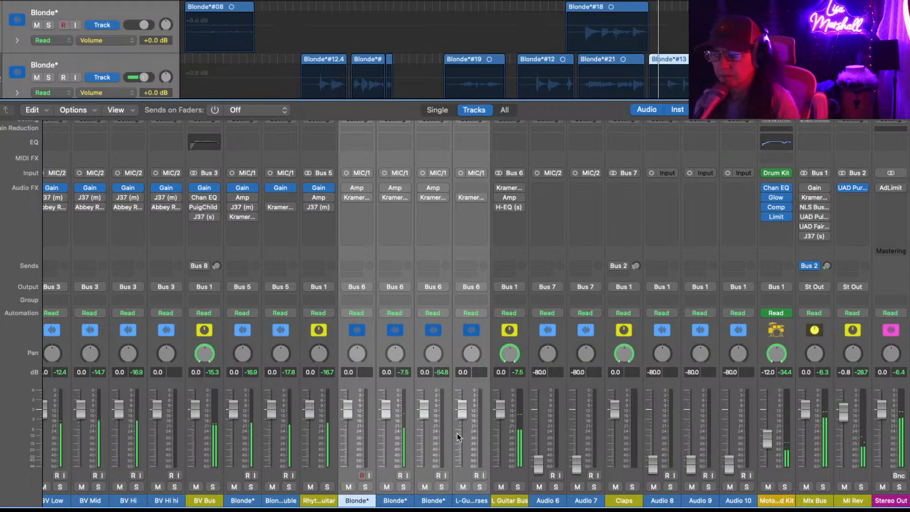
- Move the Amp and Kramer Tape plug-ins down one slot on the three Blonde* channels feeding Bus 6 to free their top insert slots
{"action": "left_click", "coordinate": [435, 443]}
{"action": "left_click_drag", "start_coordinate": [357, 197], "coordinate": [360, 209]}
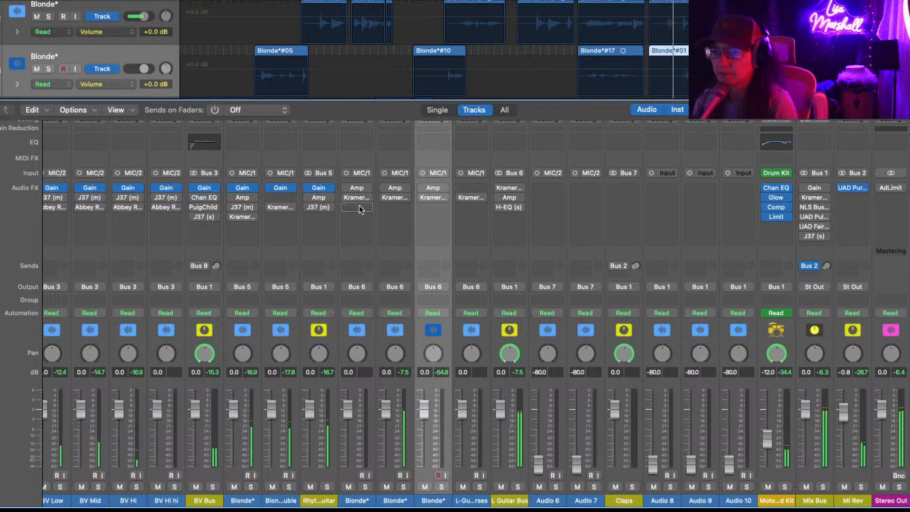
{"action": "left_click", "coordinate": [203, 56]}
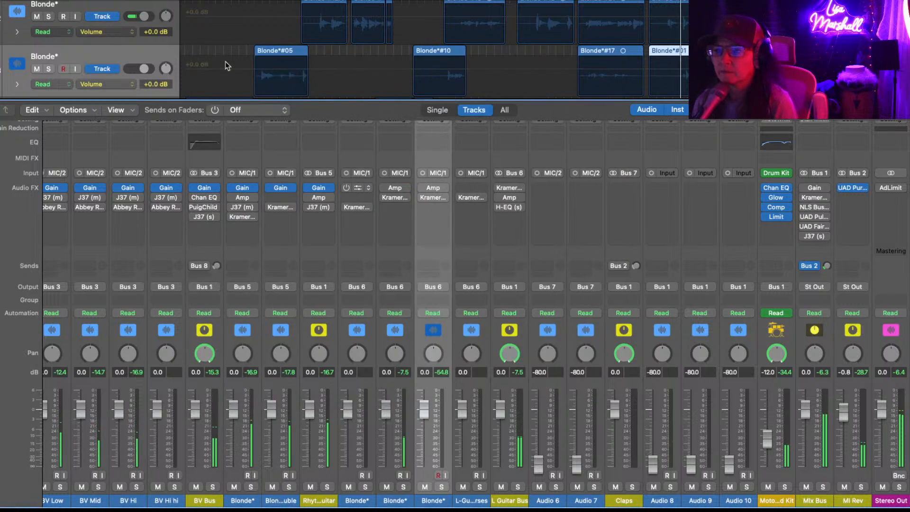
{"action": "left_click_drag", "start_coordinate": [357, 190], "coordinate": [358, 197]}
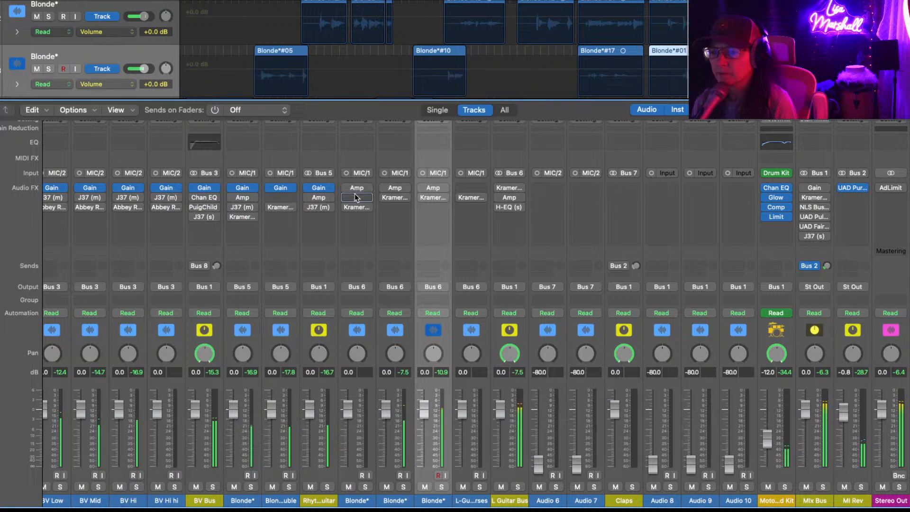
{"action": "left_click", "coordinate": [396, 198]}
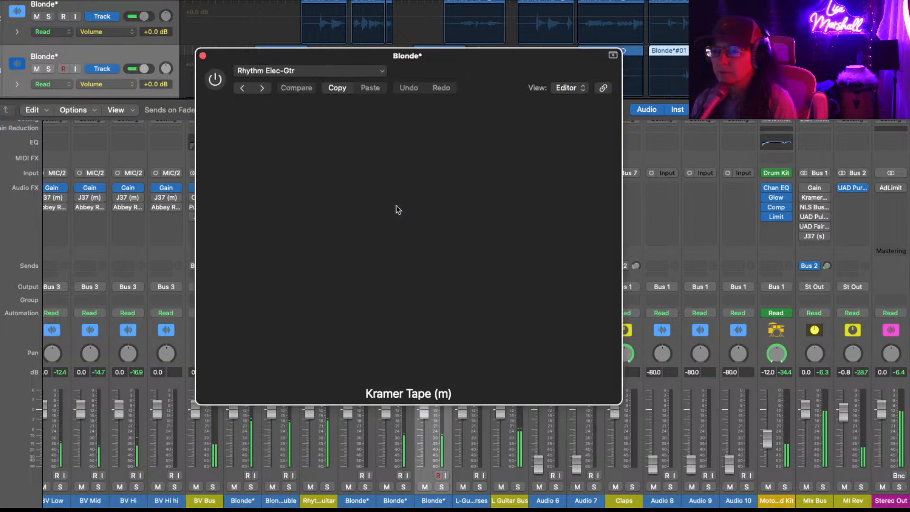
{"action": "left_click", "coordinate": [202, 56]}
{"action": "left_click_drag", "start_coordinate": [397, 191], "coordinate": [435, 205]}
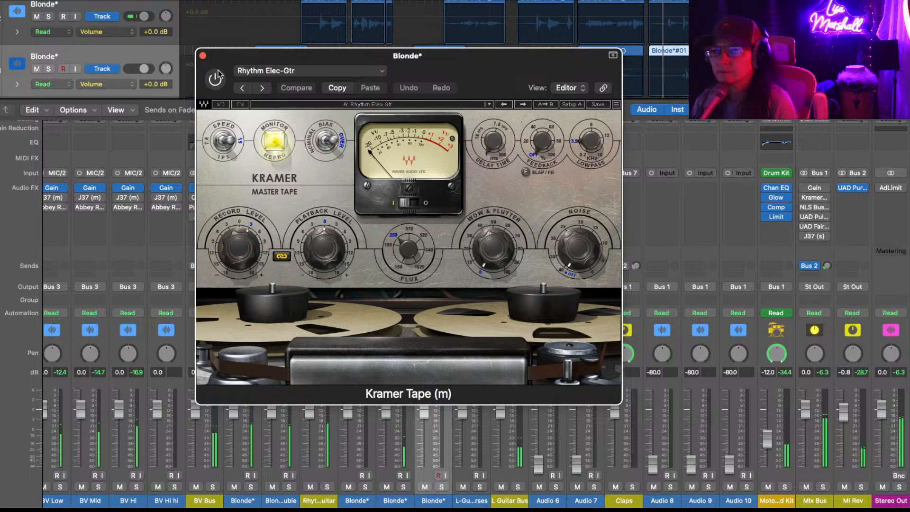
{"action": "left_click", "coordinate": [202, 57]}
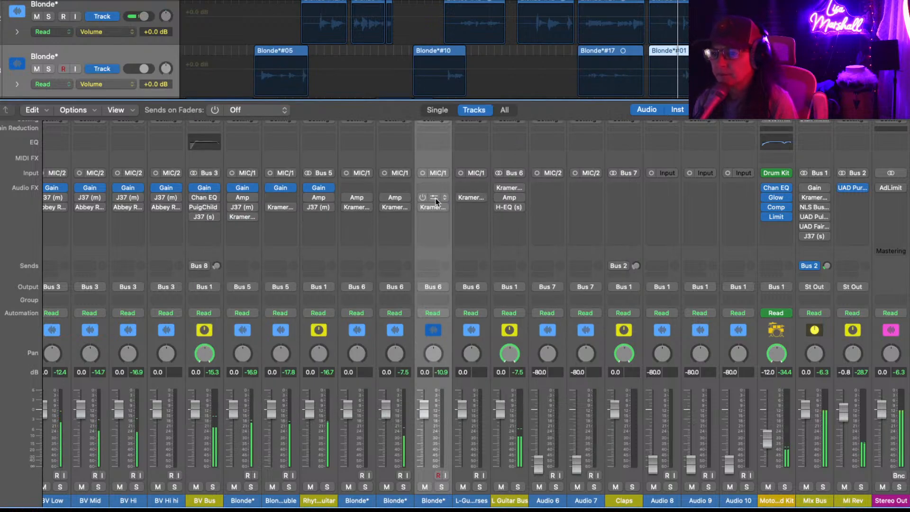
- Insert a mono Gain plug-in on the middle Blonde* channel feeding Bus 6, lower it to about -9.2 dB and close its window
{"action": "left_click", "coordinate": [406, 192]}
{"action": "mouse_move", "coordinate": [417, 245]}
{"action": "left_click", "coordinate": [528, 255]}
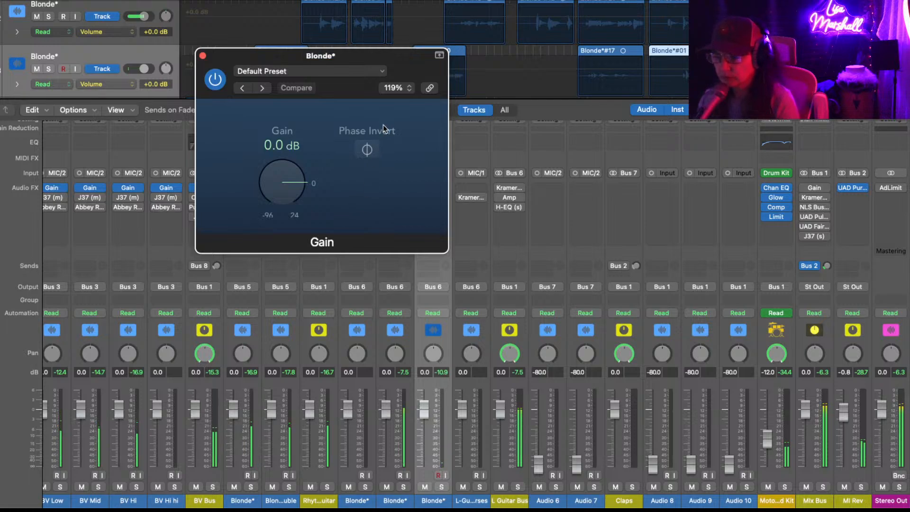
{"action": "left_click_drag", "start_coordinate": [308, 175], "coordinate": [306, 196]}
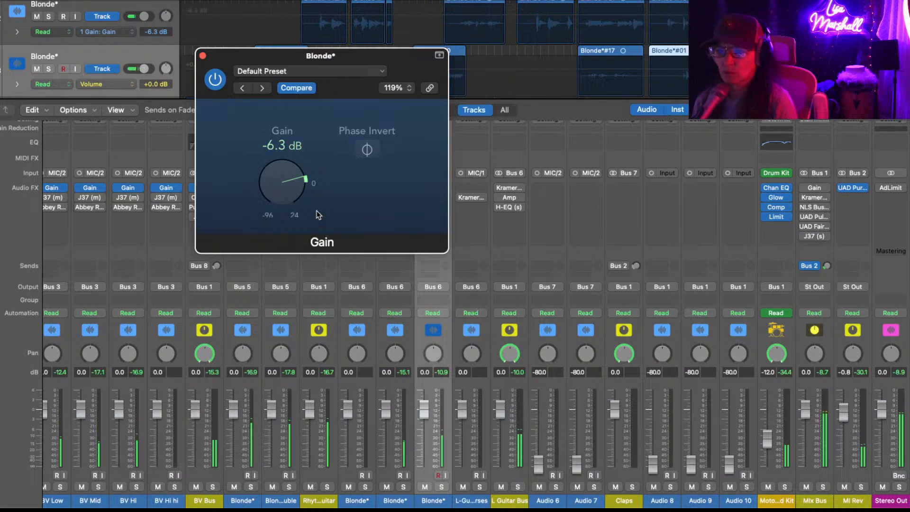
{"action": "left_click_drag", "start_coordinate": [306, 183], "coordinate": [307, 186]}
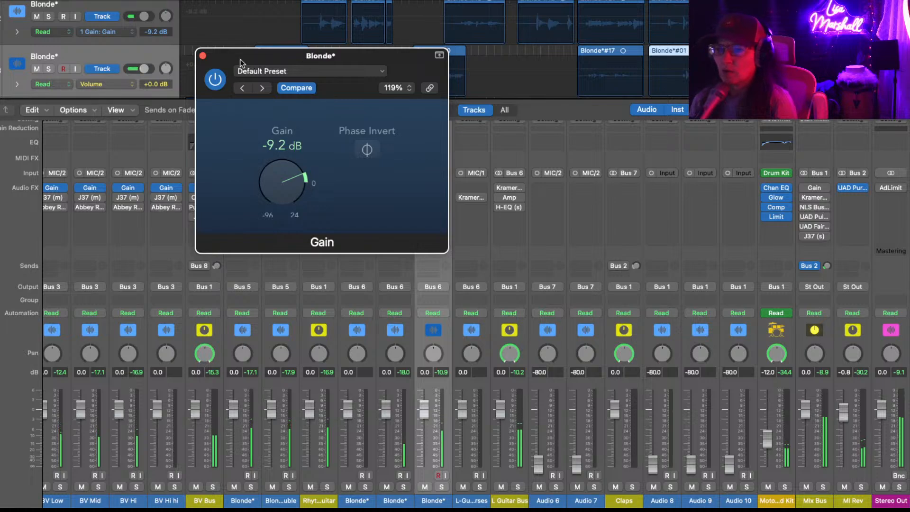
{"action": "left_click", "coordinate": [203, 56]}
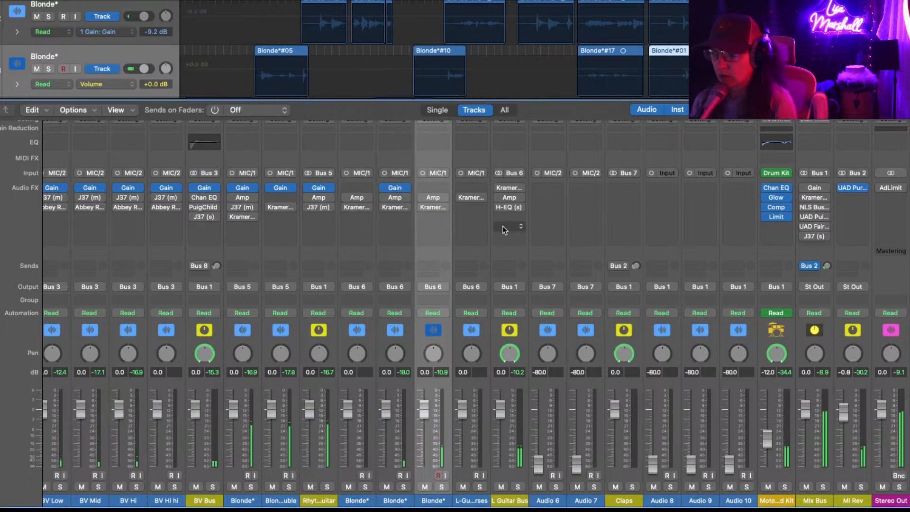
- Move the H-EQ, Amp and Kramer Tape plug-ins down one slot on the L Guitar Bus to free its top insert slot
{"action": "left_click", "coordinate": [510, 207]}
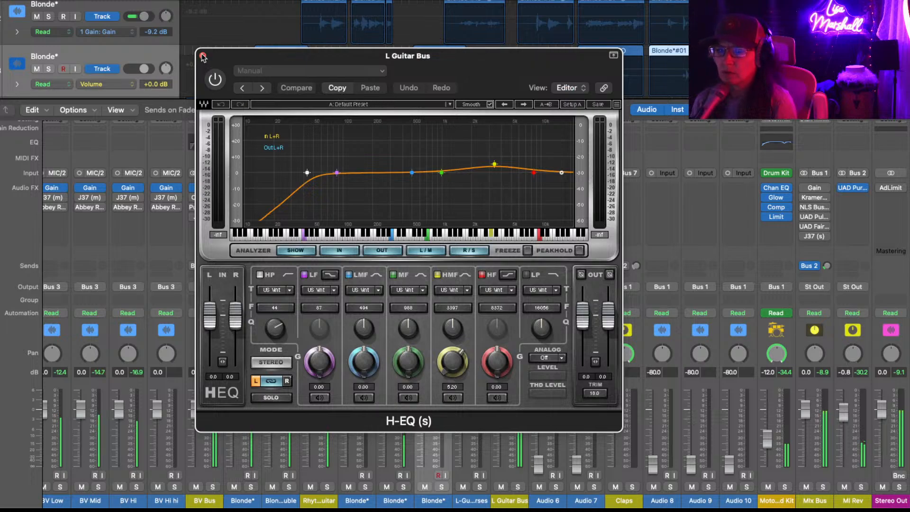
{"action": "left_click", "coordinate": [203, 57]}
{"action": "left_click_drag", "start_coordinate": [510, 200], "coordinate": [509, 197]}
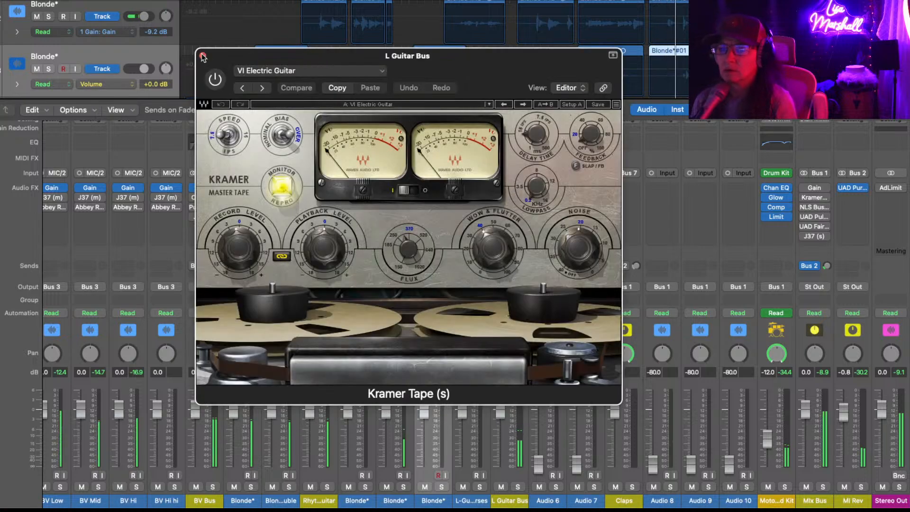
{"action": "key", "text": "super+w"}
- Insert a stereo Gain plug-in in the top slot of the L Guitar Bus, set it to about -1.1 dB and close its window
{"action": "left_click", "coordinate": [520, 187]}
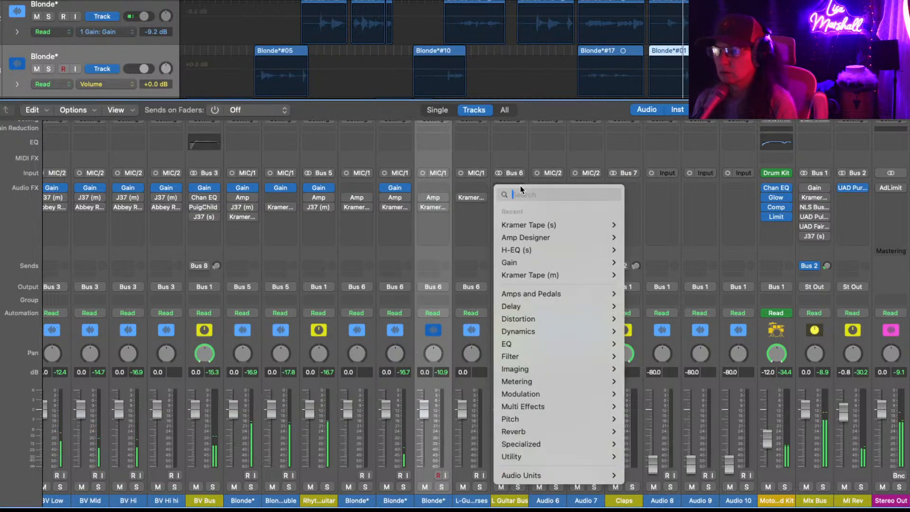
{"action": "mouse_move", "coordinate": [530, 271]}
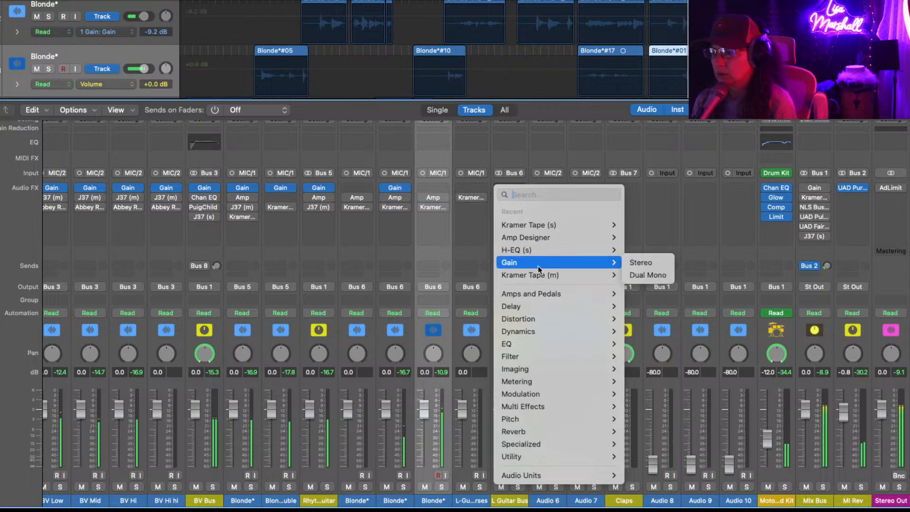
{"action": "left_click", "coordinate": [641, 263]}
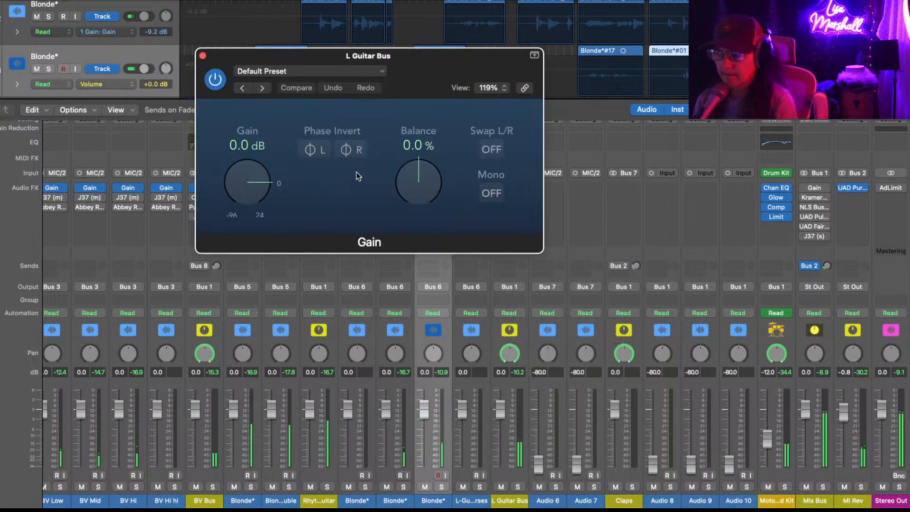
{"action": "left_click_drag", "start_coordinate": [420, 66], "coordinate": [348, 38]}
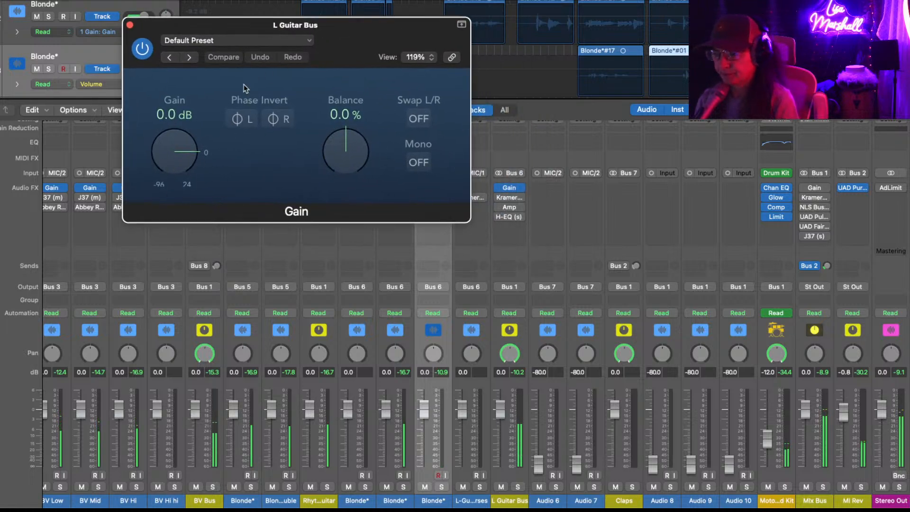
{"action": "left_click_drag", "start_coordinate": [200, 149], "coordinate": [197, 160]}
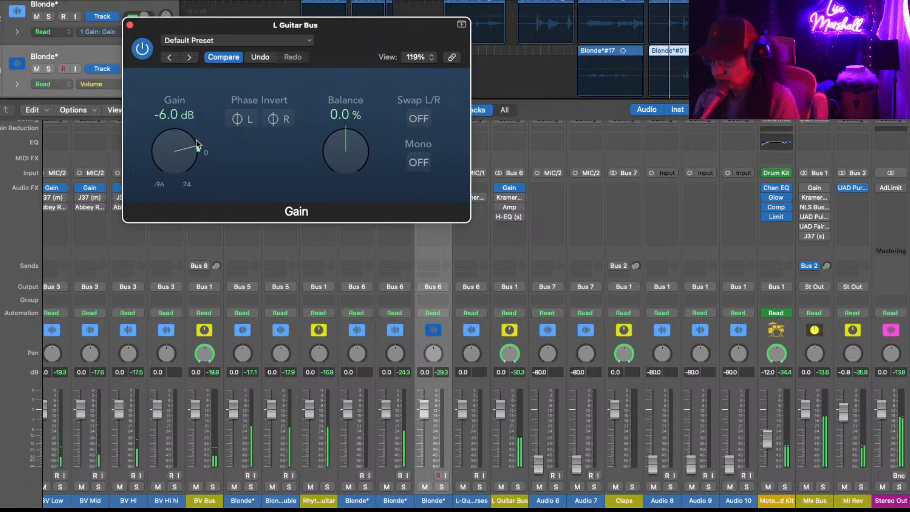
{"action": "left_click_drag", "start_coordinate": [196, 140], "coordinate": [195, 136]}
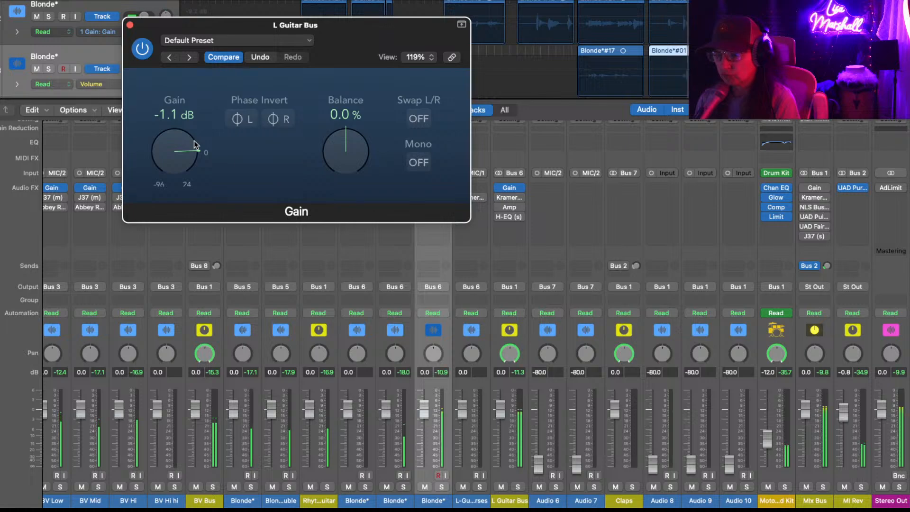
{"action": "left_click", "coordinate": [130, 25]}
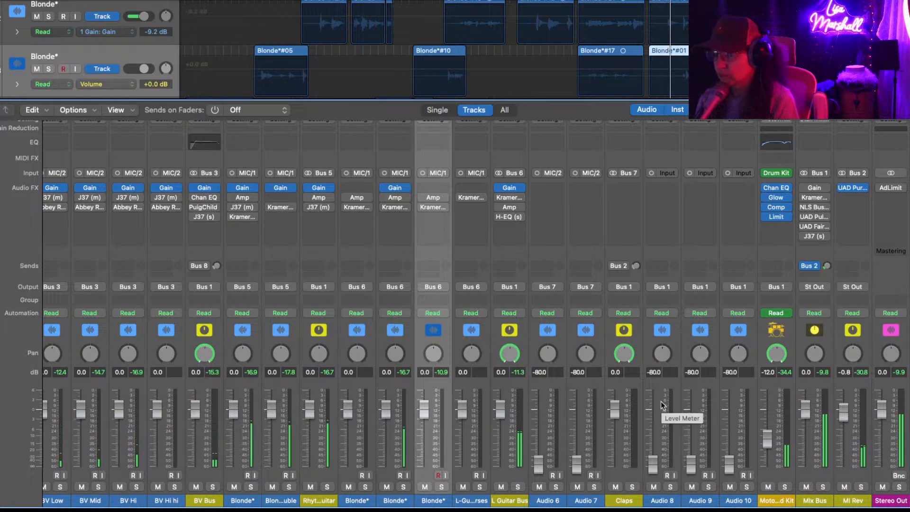
- Raise the clap channel faders to about -11.4 dB on Audio 6 and about -13.4 dB on Audio 7
{"action": "left_click", "coordinate": [625, 450]}
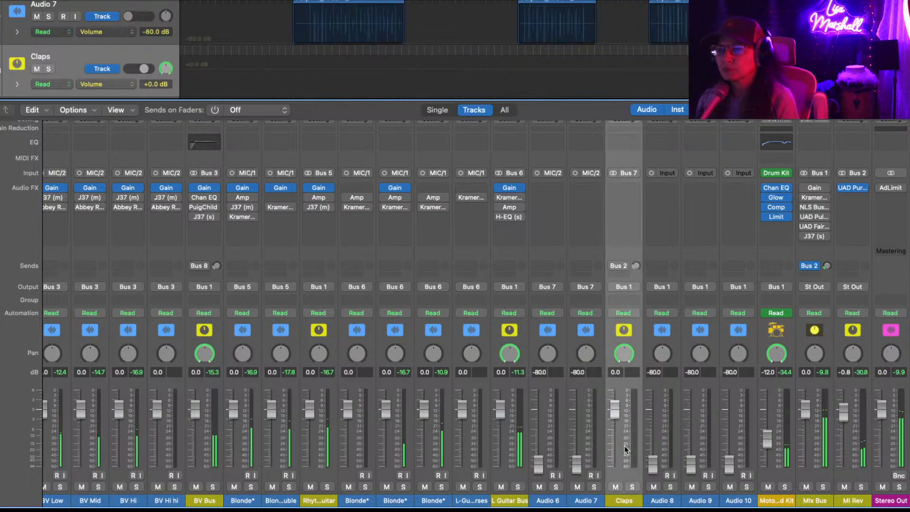
{"action": "scroll", "coordinate": [625, 451], "scroll_direction": "up", "scroll_amount": 1}
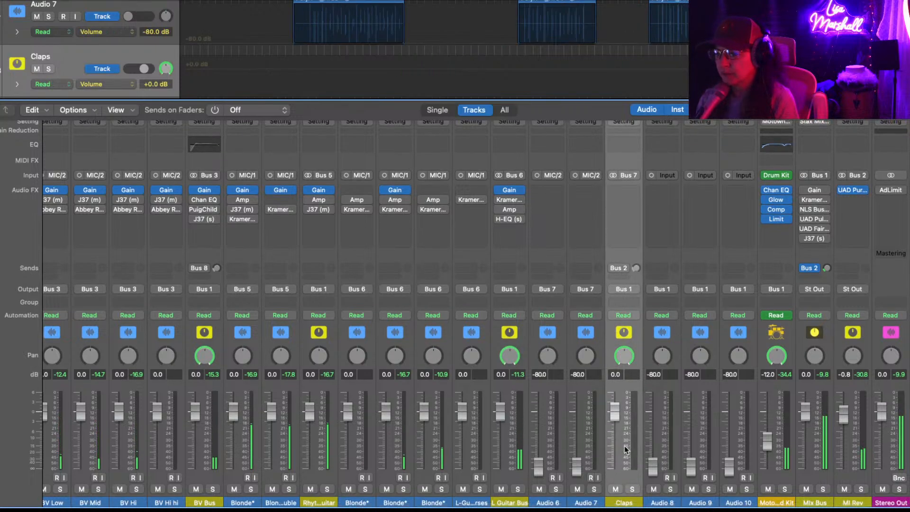
{"action": "left_click", "coordinate": [585, 412]}
{"action": "scroll", "coordinate": [585, 413], "scroll_direction": "up", "scroll_amount": 3}
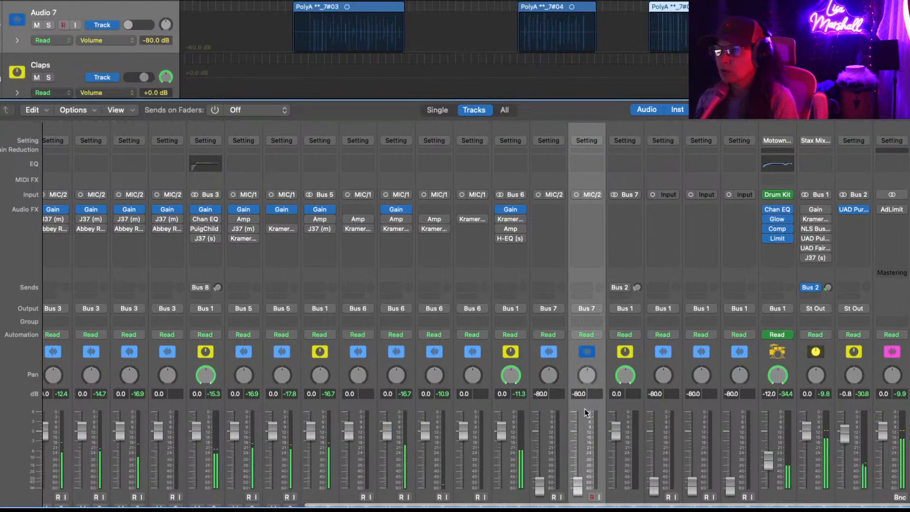
{"action": "left_click", "coordinate": [547, 417]}
{"action": "left_click_drag", "start_coordinate": [544, 479], "coordinate": [541, 456]}
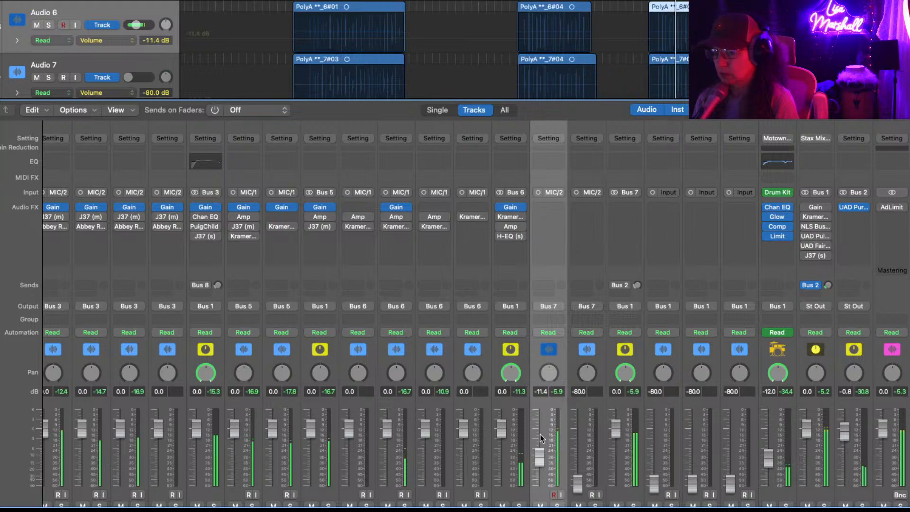
{"action": "left_click_drag", "start_coordinate": [577, 482], "coordinate": [578, 459]}
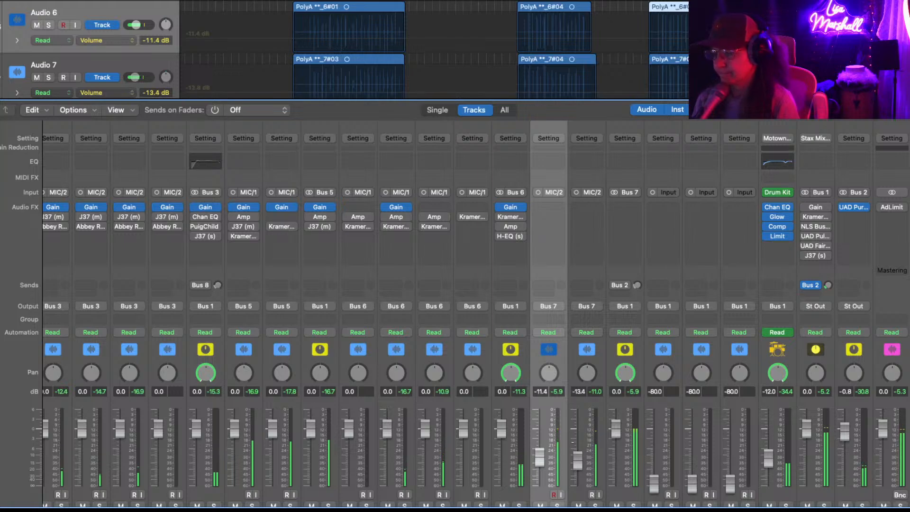
- Insert a mono Gain plug-in on Audio 7 and raise the channel fader to about -1.4 dB
{"action": "left_click", "coordinate": [598, 206]}
{"action": "mouse_move", "coordinate": [592, 244]}
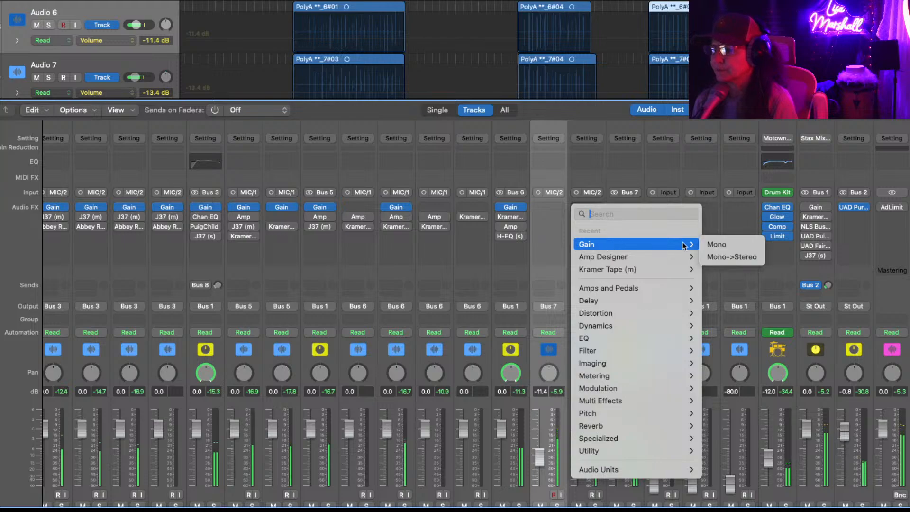
{"action": "left_click", "coordinate": [718, 245]}
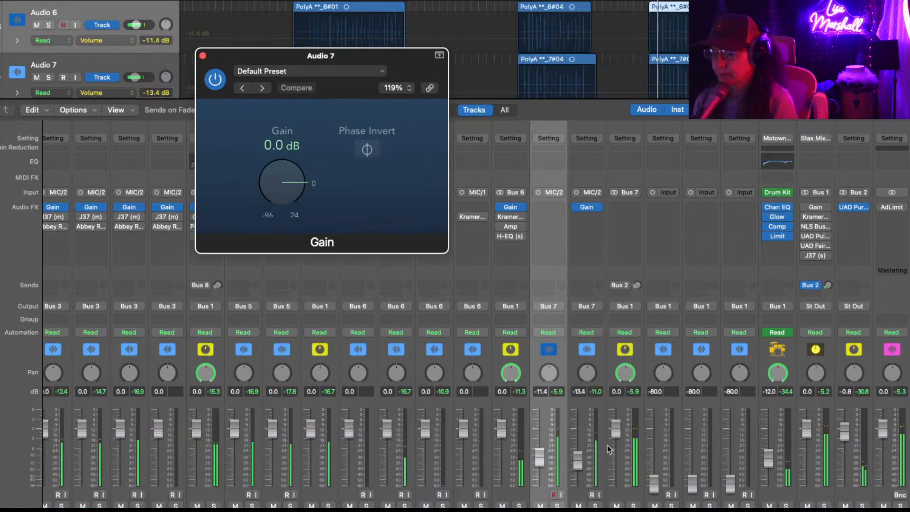
{"action": "left_click_drag", "start_coordinate": [577, 458], "coordinate": [578, 432]}
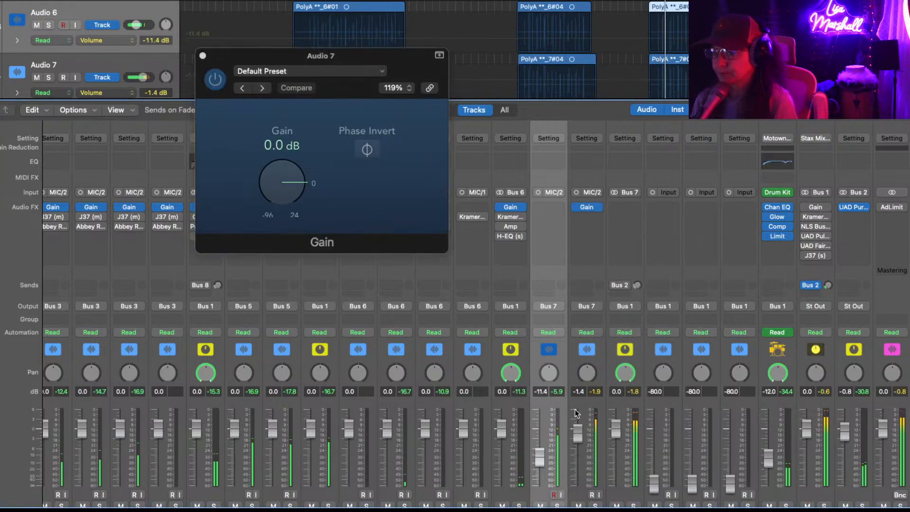
- Lower the Gain plug-in on Audio 7 to about -16.0 dB and close its window
{"action": "left_click_drag", "start_coordinate": [283, 182], "coordinate": [287, 185]}
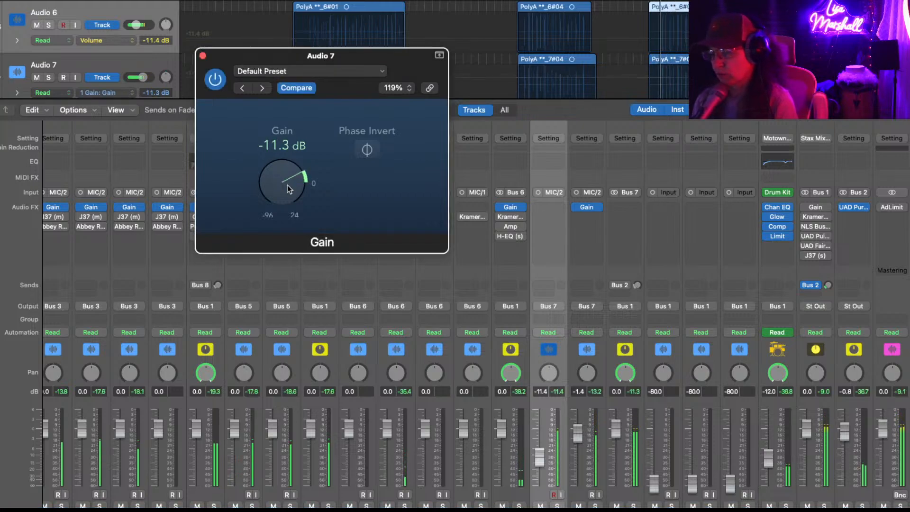
{"action": "left_click_drag", "start_coordinate": [287, 185], "coordinate": [287, 189]}
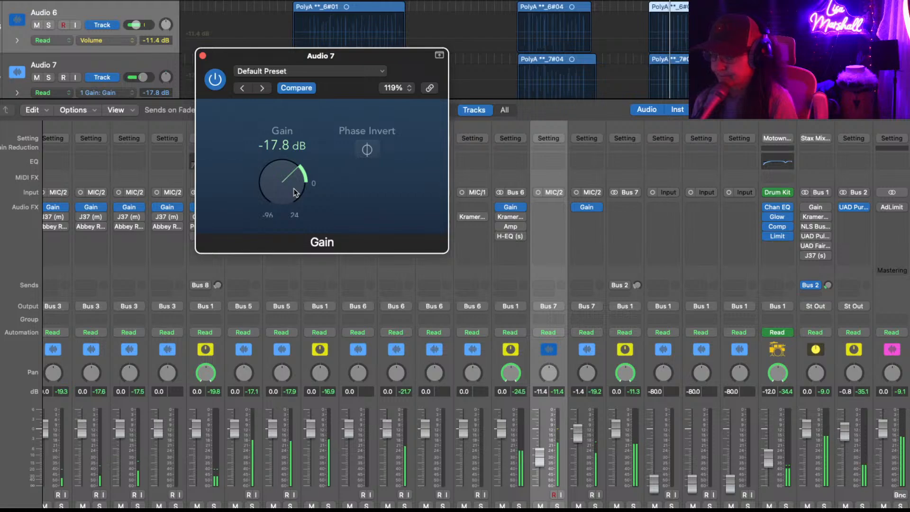
{"action": "left_click_drag", "start_coordinate": [294, 188], "coordinate": [294, 196]}
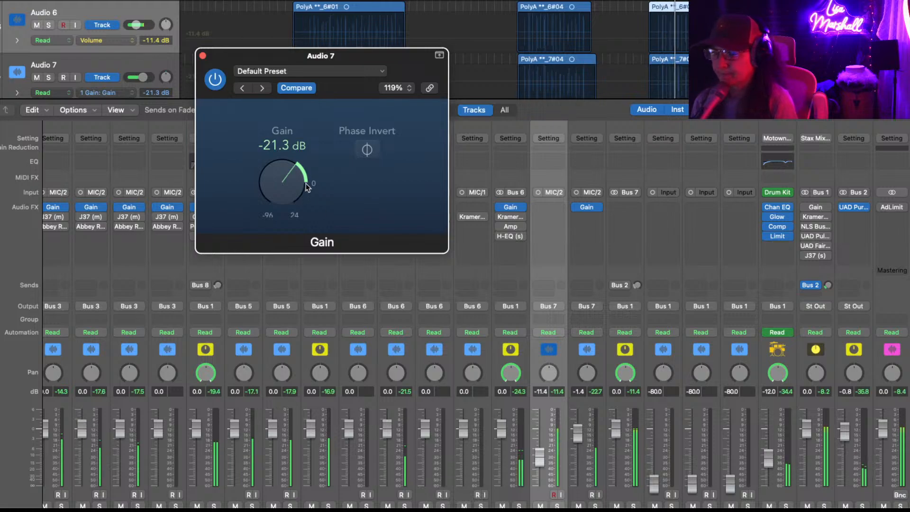
{"action": "left_click_drag", "start_coordinate": [285, 175], "coordinate": [286, 168]}
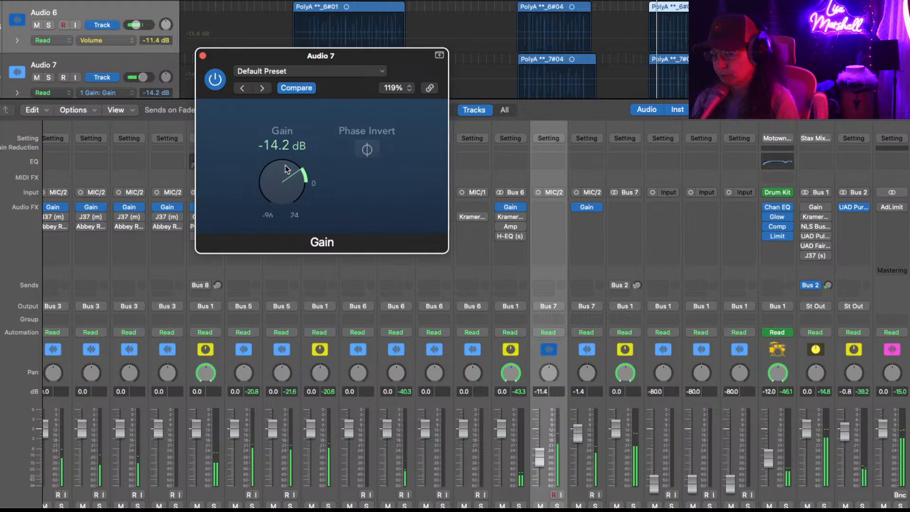
{"action": "left_click", "coordinate": [515, 415]}
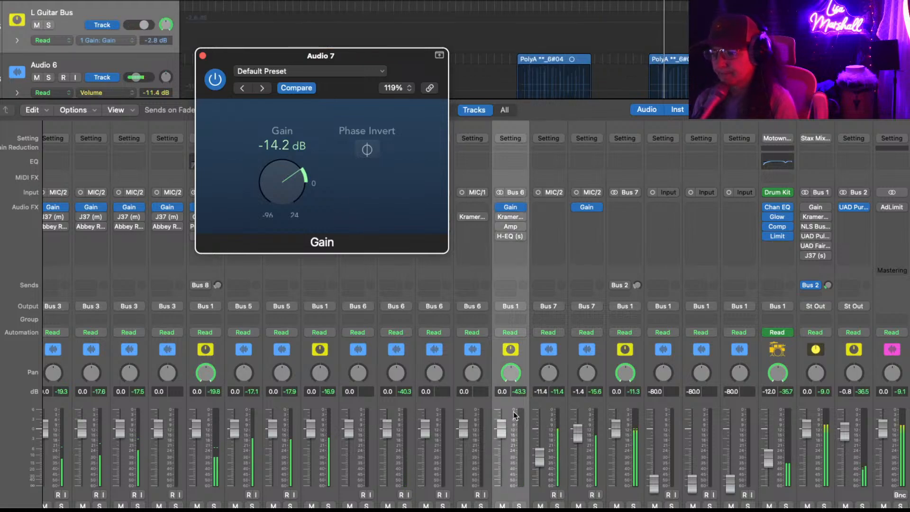
{"action": "scroll", "coordinate": [527, 412], "scroll_direction": "down", "scroll_amount": 2}
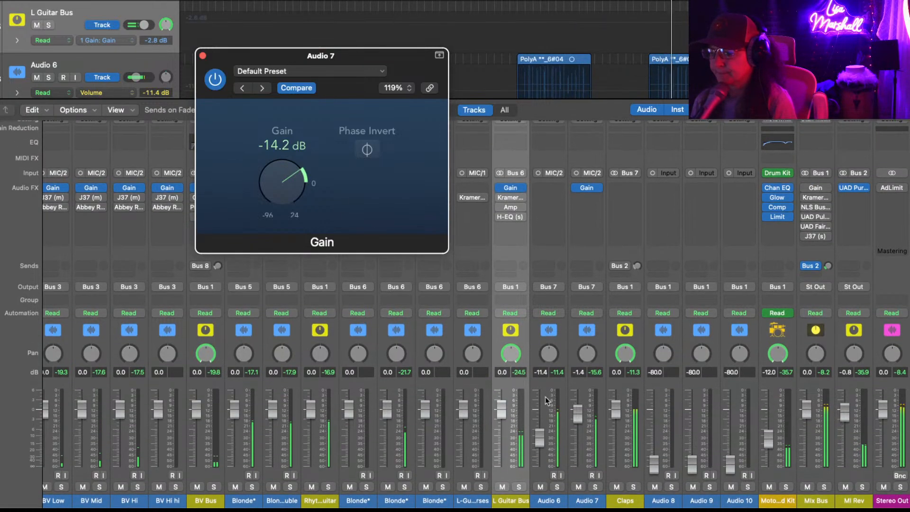
{"action": "left_click", "coordinate": [549, 397]}
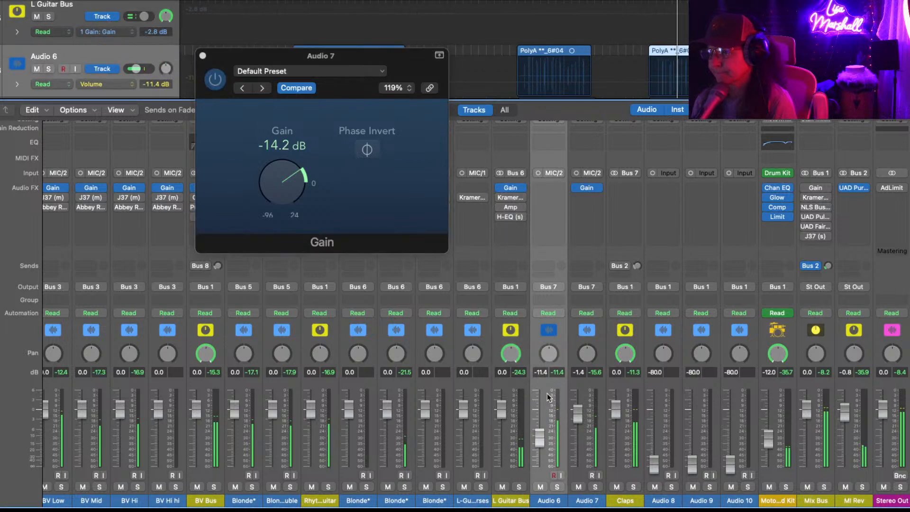
{"action": "left_click", "coordinate": [590, 389]}
{"action": "left_click_drag", "start_coordinate": [304, 182], "coordinate": [307, 185]}
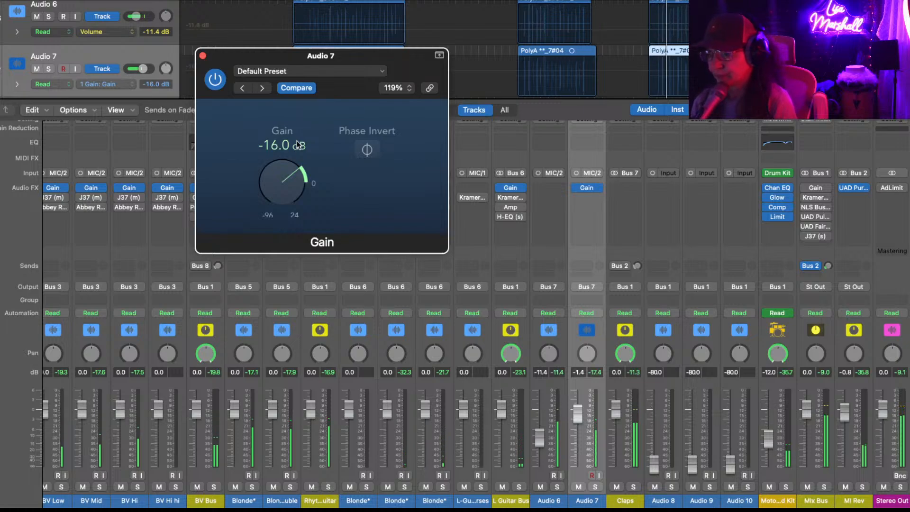
{"action": "left_click", "coordinate": [203, 56]}
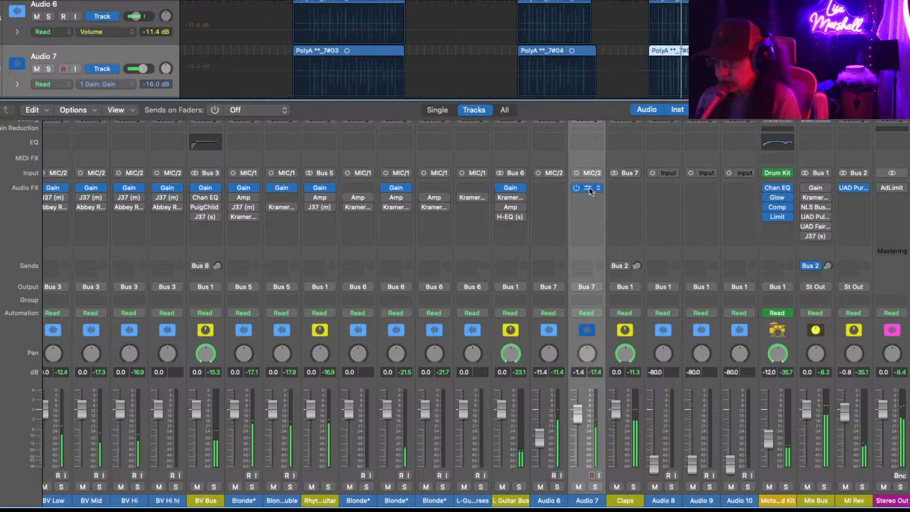
- Copy the Gain plug-in from Audio 7 to Audio 6 and raise the Audio 6 fader to about -0.2 dB
{"action": "left_click_drag", "start_coordinate": [590, 187], "coordinate": [550, 186]}
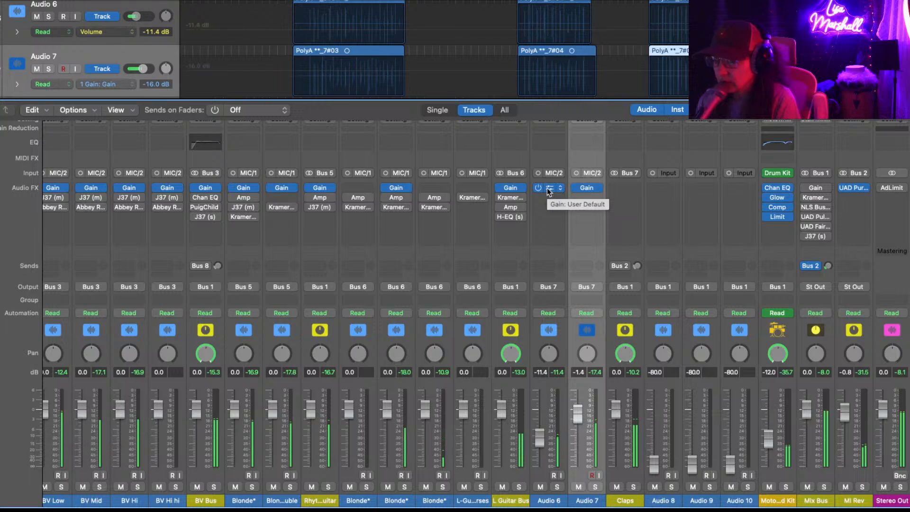
{"action": "left_click_drag", "start_coordinate": [539, 438], "coordinate": [539, 409]}
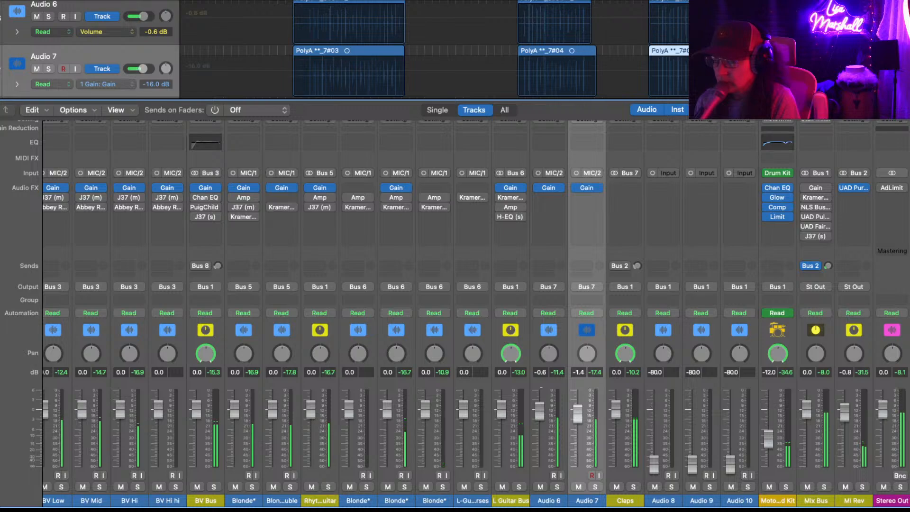
{"action": "left_click_drag", "start_coordinate": [539, 411], "coordinate": [541, 410]}
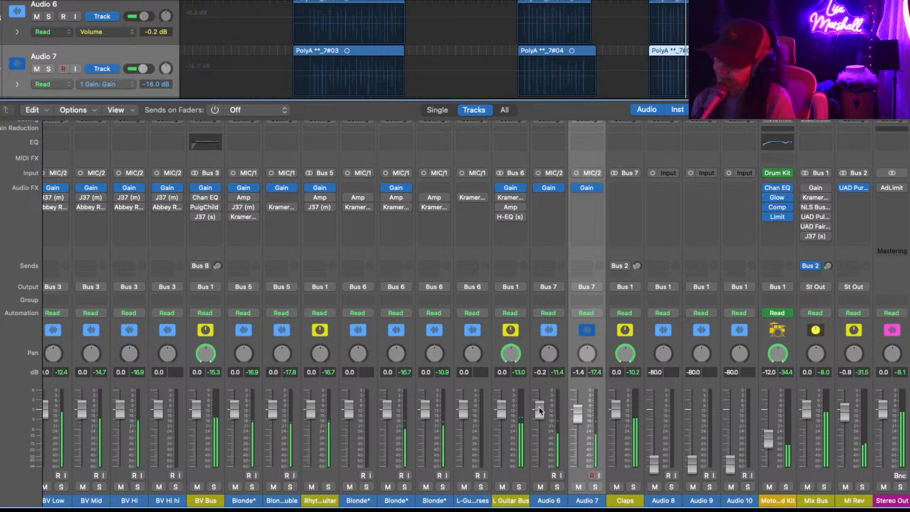
- Insert a stereo Gain plug-in on the Claps bus, set it to about -4.6 dB and close its window
{"action": "left_click", "coordinate": [635, 188]}
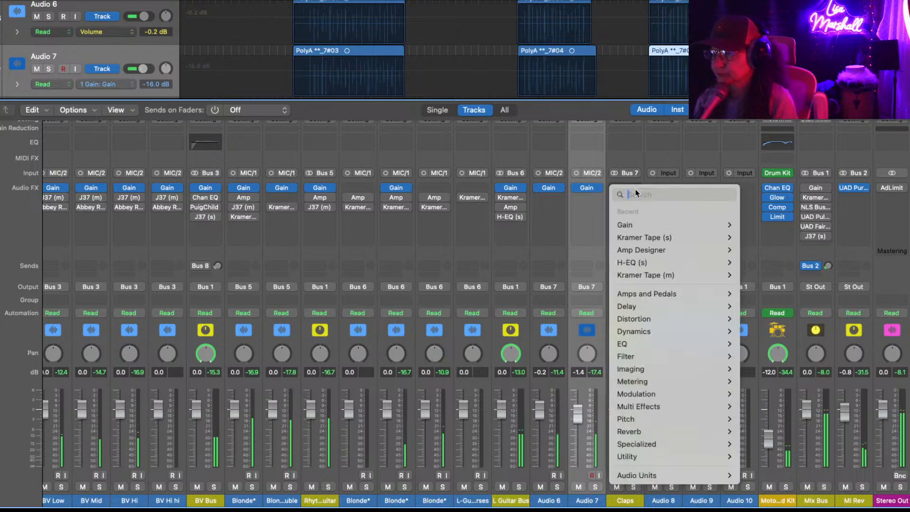
{"action": "mouse_move", "coordinate": [645, 225]}
{"action": "left_click", "coordinate": [756, 225]}
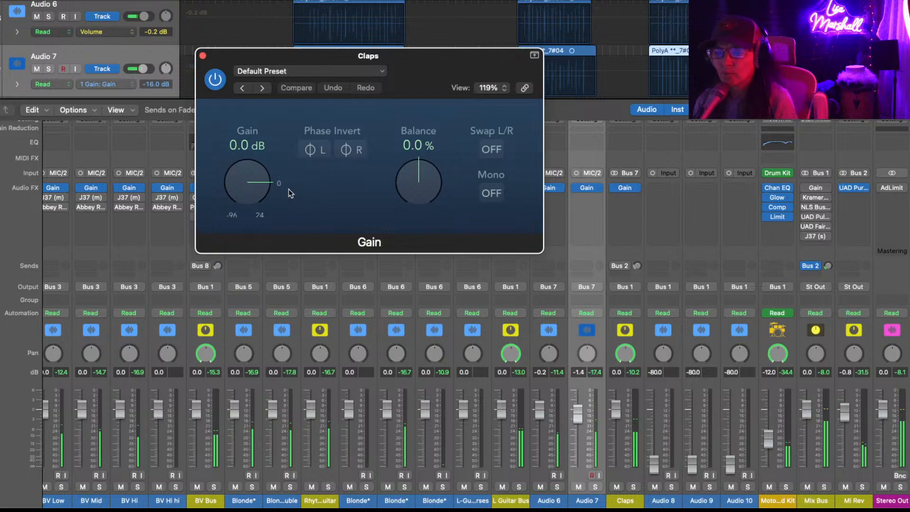
{"action": "left_click_drag", "start_coordinate": [272, 184], "coordinate": [271, 189]}
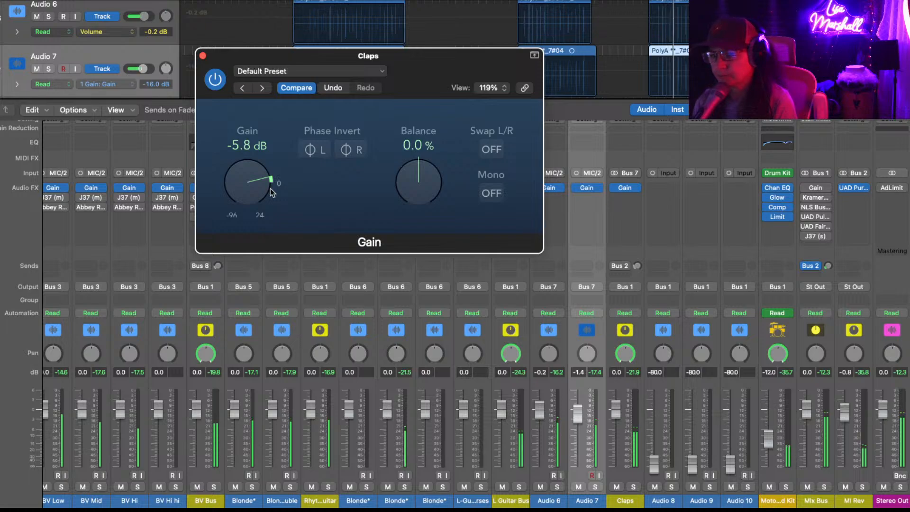
{"action": "scroll", "coordinate": [270, 189], "scroll_direction": "up", "scroll_amount": 6}
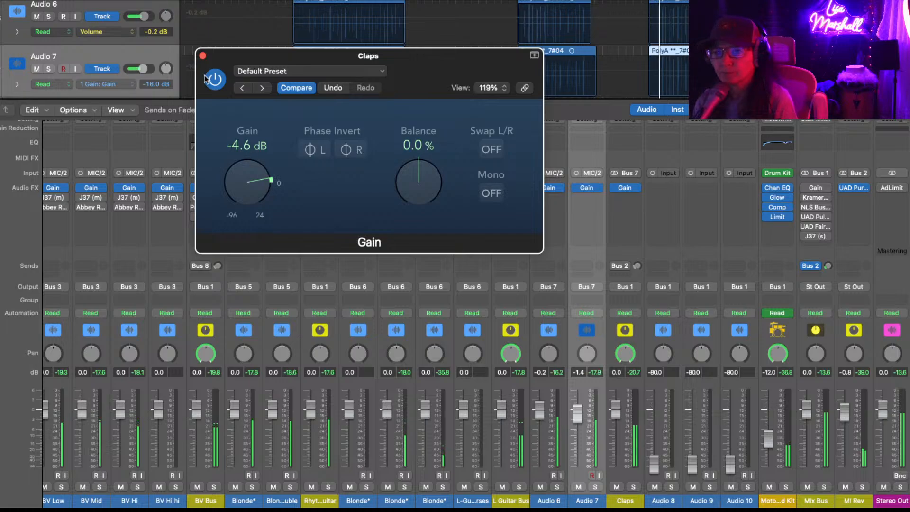
{"action": "left_click", "coordinate": [202, 55]}
- Try raising the Motown drum kit fader to about -8.4 dB
{"action": "scroll", "coordinate": [352, 434], "scroll_direction": "left", "scroll_amount": 10}
{"action": "scroll", "coordinate": [353, 434], "scroll_direction": "right", "scroll_amount": 10}
{"action": "scroll", "coordinate": [353, 435], "scroll_direction": "left", "scroll_amount": 2}
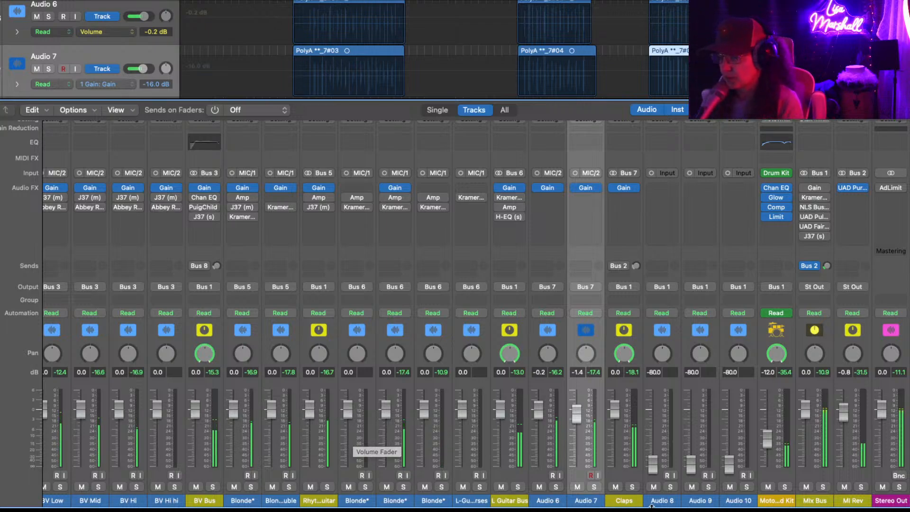
{"action": "left_click_drag", "start_coordinate": [767, 442], "coordinate": [767, 434]}
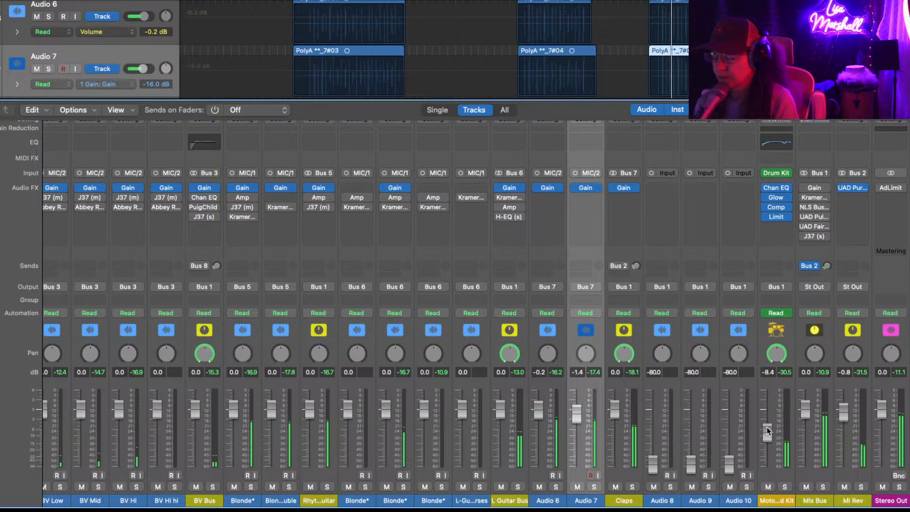
- Select the rhythm guitar channels Blonde* and Blonde* double together and lower both faders to about -1.8 dB
{"action": "scroll", "coordinate": [238, 404], "scroll_direction": "left", "scroll_amount": 10}
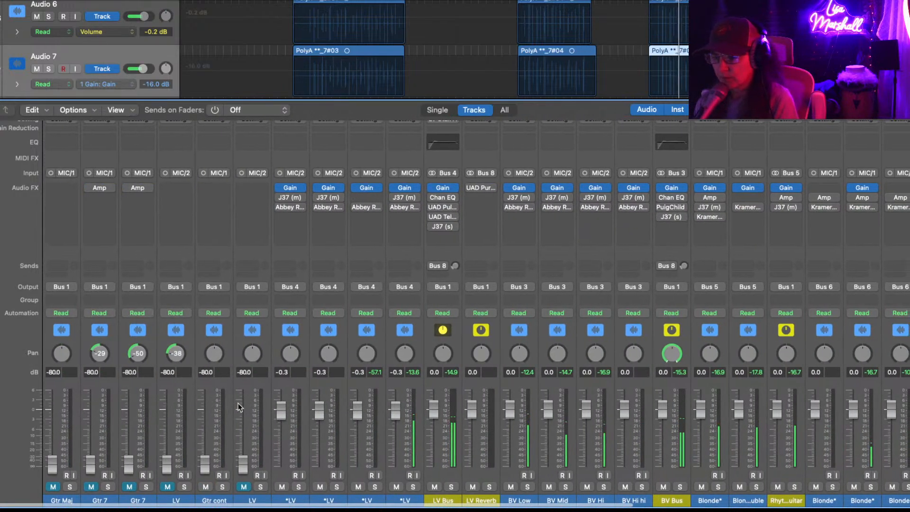
{"action": "scroll", "coordinate": [624, 458], "scroll_direction": "right", "scroll_amount": 6}
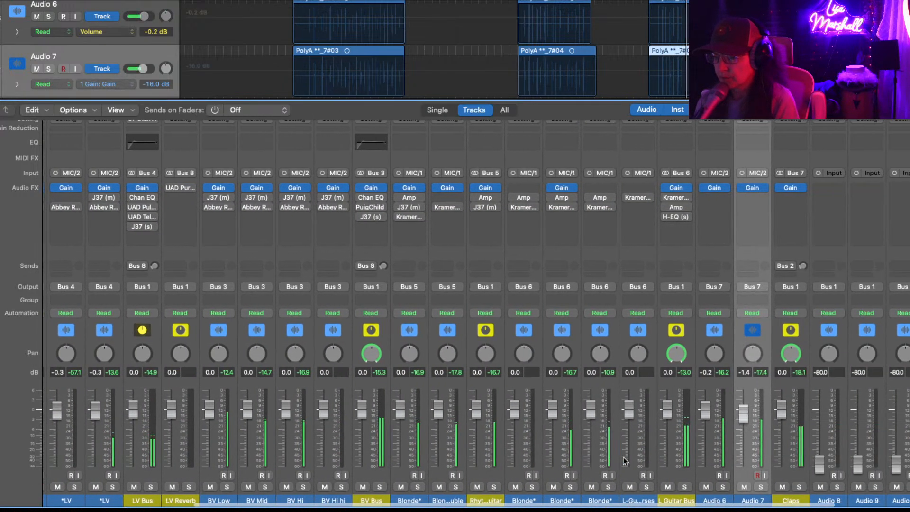
{"action": "scroll", "coordinate": [624, 460], "scroll_direction": "right", "scroll_amount": 2}
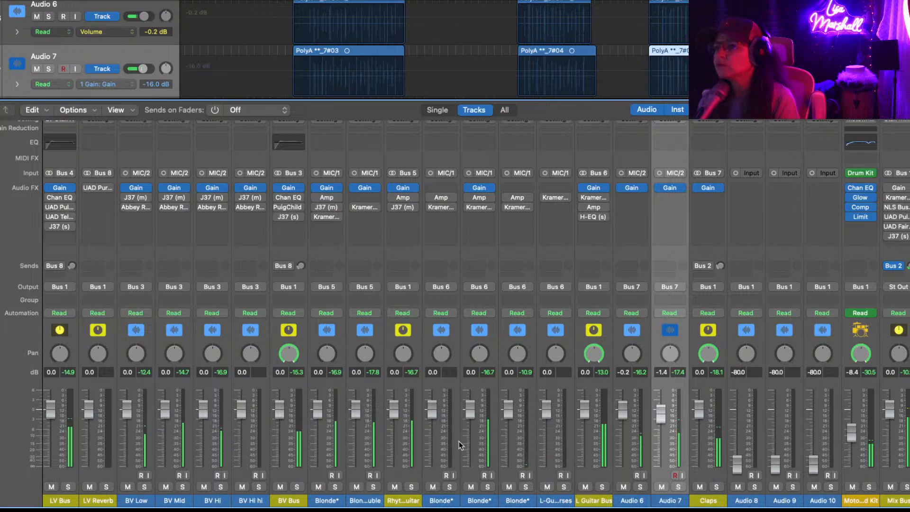
{"action": "left_click", "coordinate": [366, 383]}
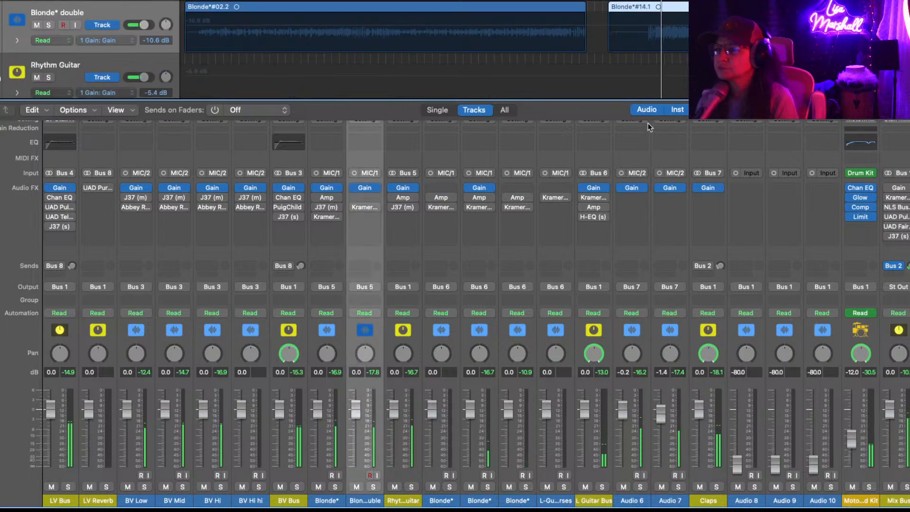
{"action": "mouse_move", "coordinate": [906, 71]}
{"action": "left_mouse_down"}
{"action": "mouse_move", "coordinate": [906, 62]}
{"action": "mouse_move", "coordinate": [906, 70]}
{"action": "left_mouse_up"}
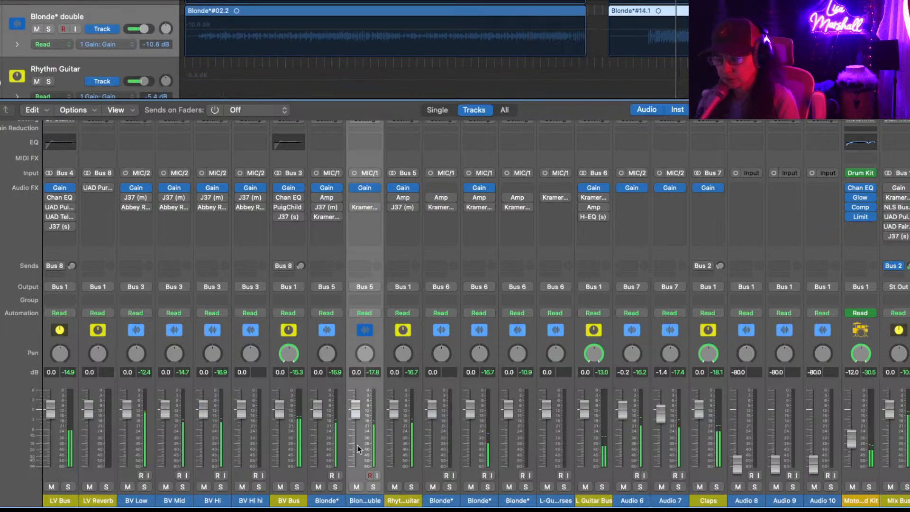
{"action": "left_click", "coordinate": [324, 388]}
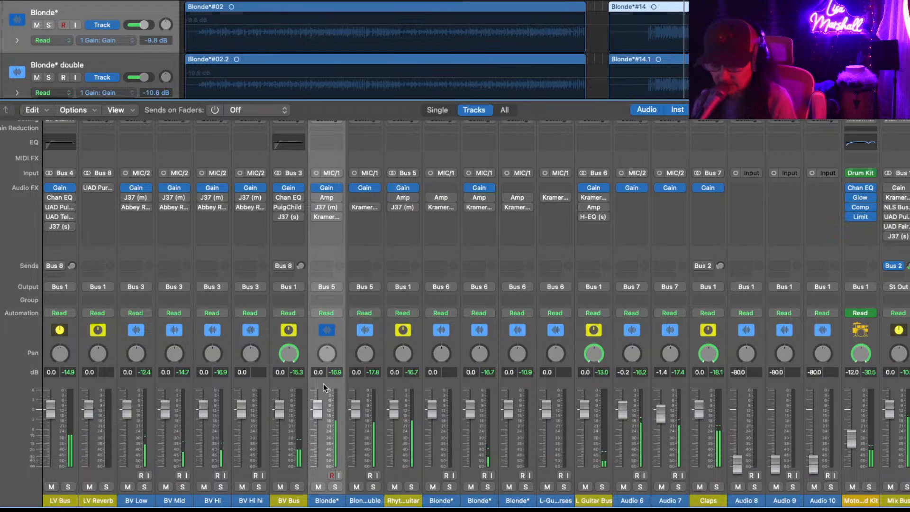
{"action": "left_click", "coordinate": [365, 385], "text": "shift"}
{"action": "left_click_drag", "start_coordinate": [355, 407], "coordinate": [355, 413]}
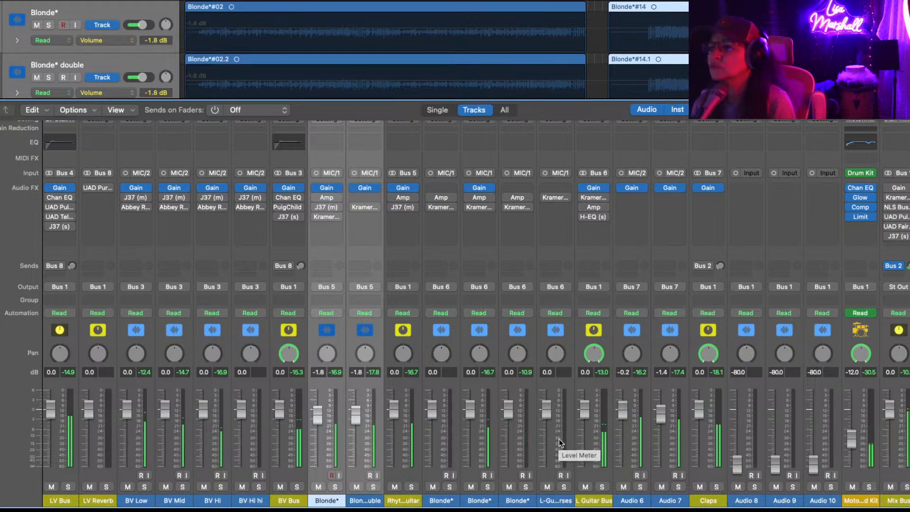
- Insert a mono Gain plug-in on the third Blonde* channel feeding Bus 6 and lower it to about -9.9 dB
{"action": "scroll", "coordinate": [529, 40], "scroll_direction": "down", "scroll_amount": 5}
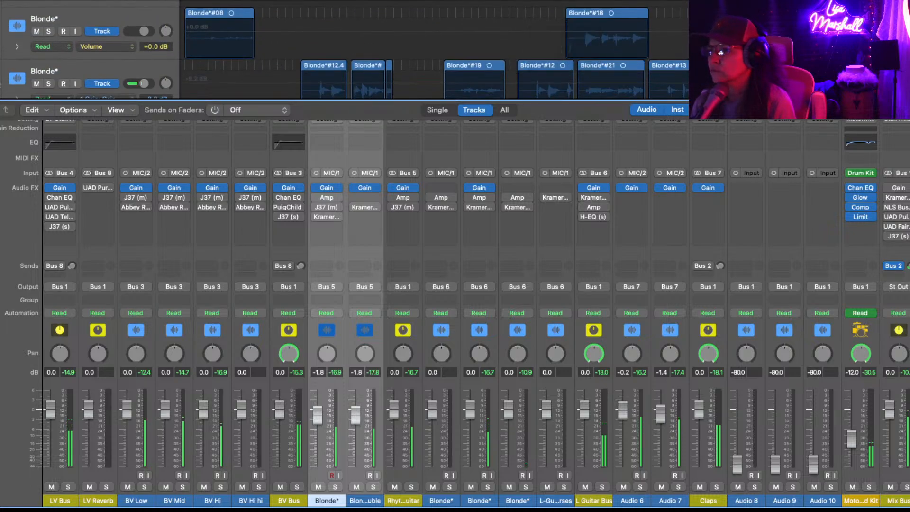
{"action": "scroll", "coordinate": [388, 22], "scroll_direction": "down", "scroll_amount": 2}
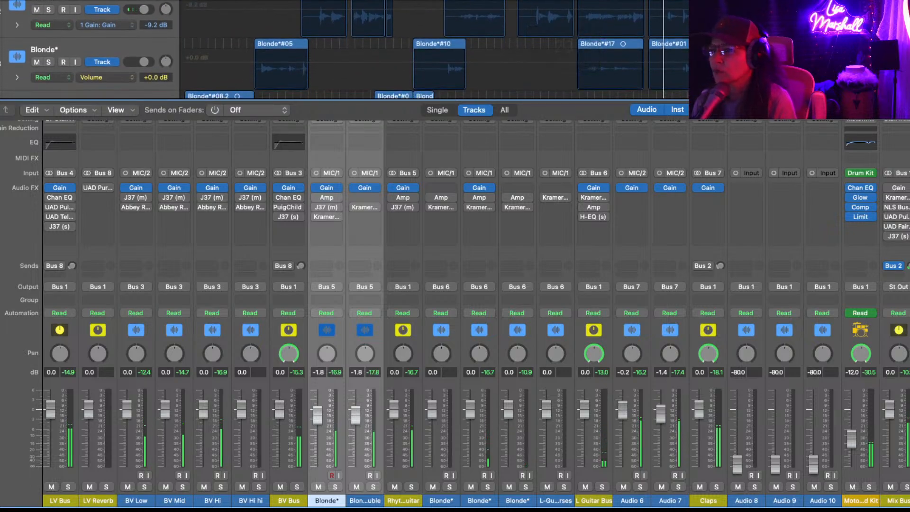
{"action": "left_click", "coordinate": [22, 21]}
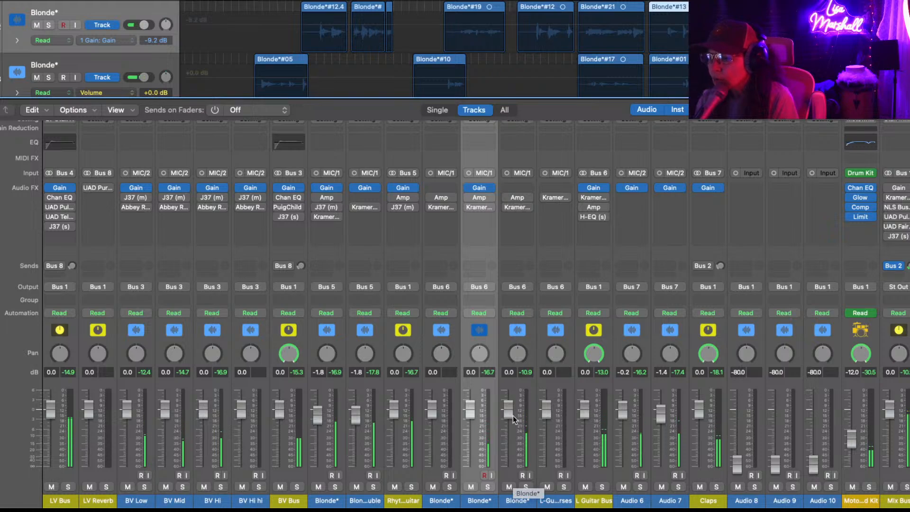
{"action": "left_click", "coordinate": [527, 187]}
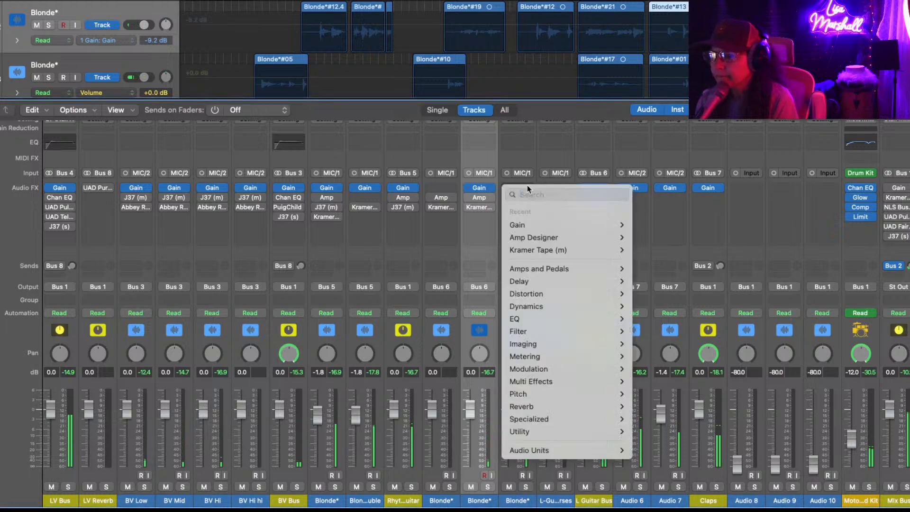
{"action": "mouse_move", "coordinate": [532, 223]}
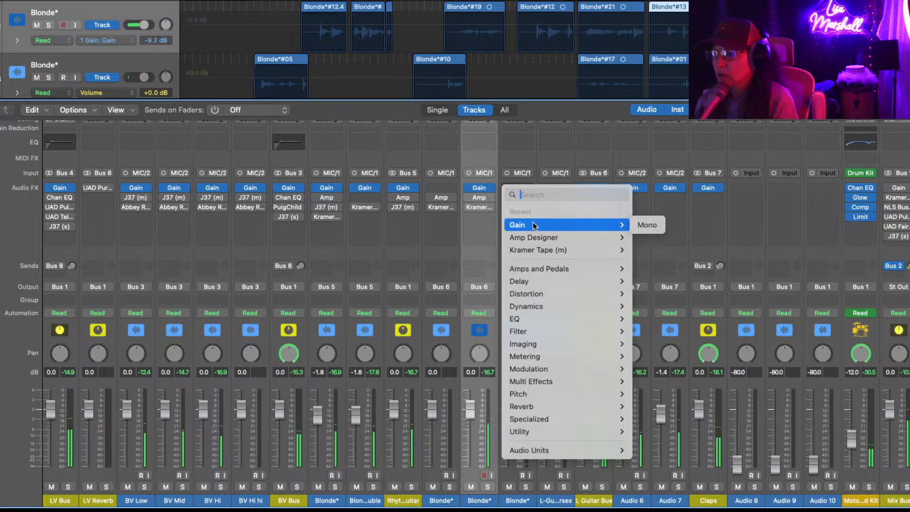
{"action": "left_click", "coordinate": [647, 226]}
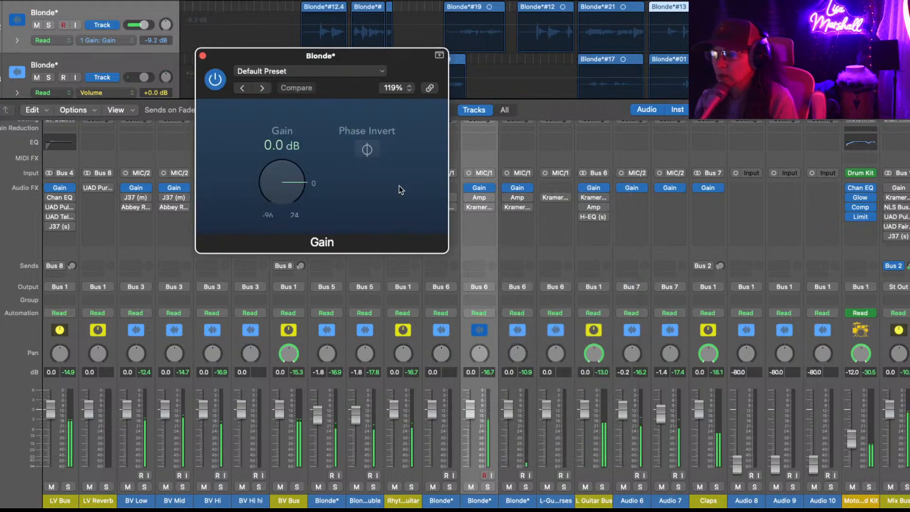
{"action": "left_click_drag", "start_coordinate": [299, 181], "coordinate": [304, 191]}
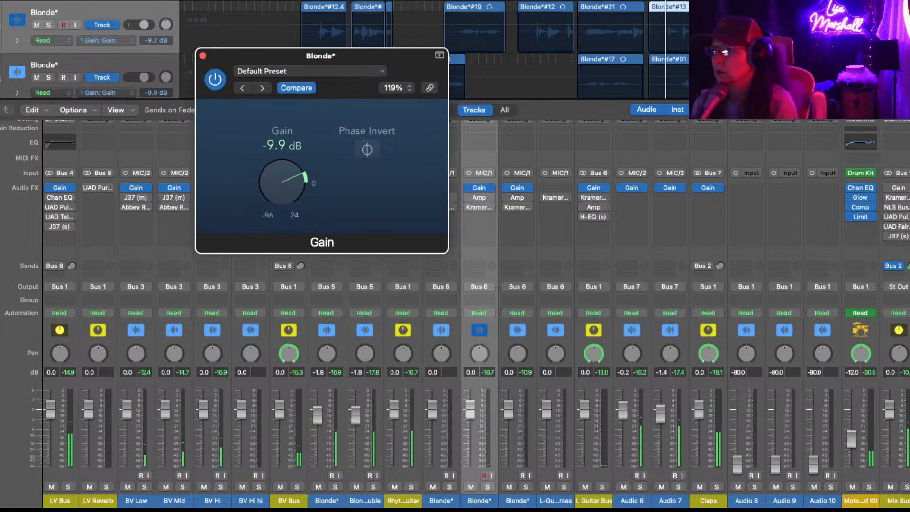
- Play the current section again to check the third Blonde* channel's level, and close its Gain window
{"action": "mouse_move", "coordinate": [677, 1]}
{"action": "left_mouse_down"}
{"action": "mouse_move", "coordinate": [691, 1]}
{"action": "mouse_move", "coordinate": [677, 1]}
{"action": "left_mouse_up"}
{"action": "key", "text": "space"}
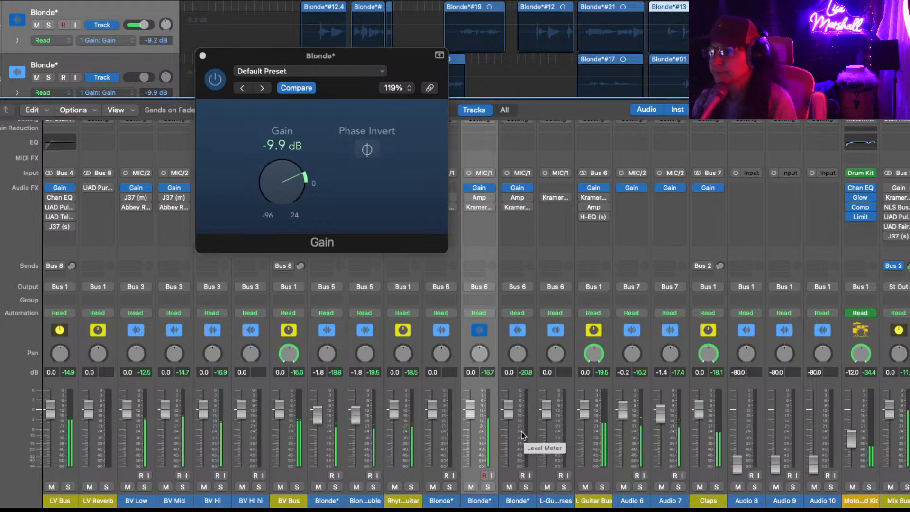
{"action": "left_click", "coordinate": [203, 57]}
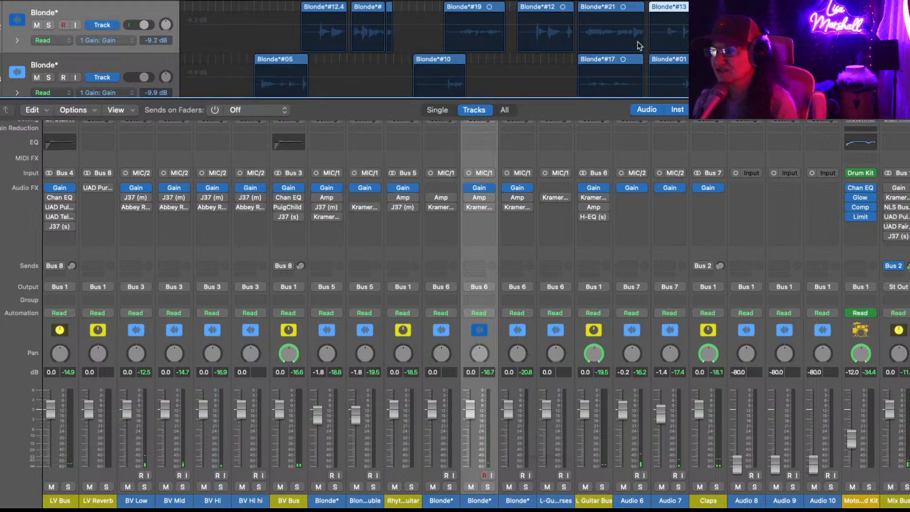
- Examine the Blonde* guitar tracks in the arrangement and the playback levels of the vocal, guitar and bus channels across the mixer
{"action": "scroll", "coordinate": [639, 46], "scroll_direction": "down", "scroll_amount": 4}
{"action": "scroll", "coordinate": [640, 46], "scroll_direction": "up", "scroll_amount": 4}
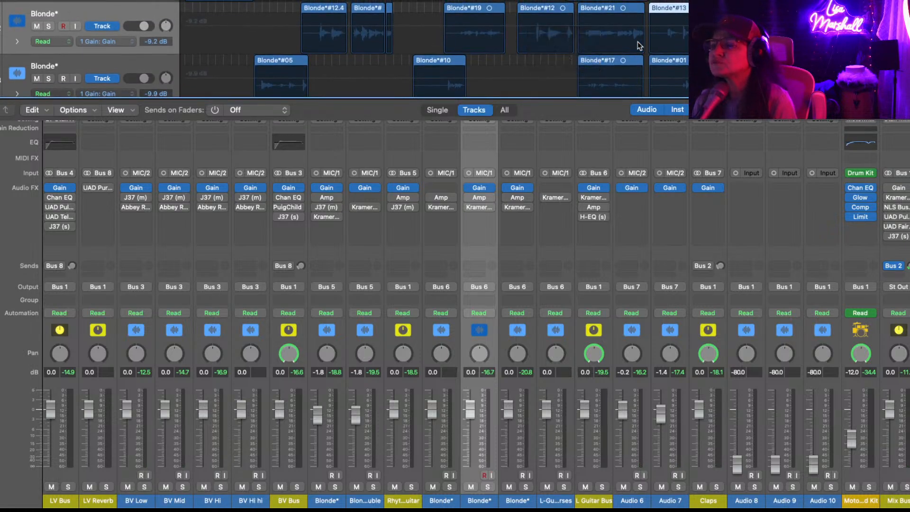
{"action": "scroll", "coordinate": [639, 45], "scroll_direction": "up", "scroll_amount": 2}
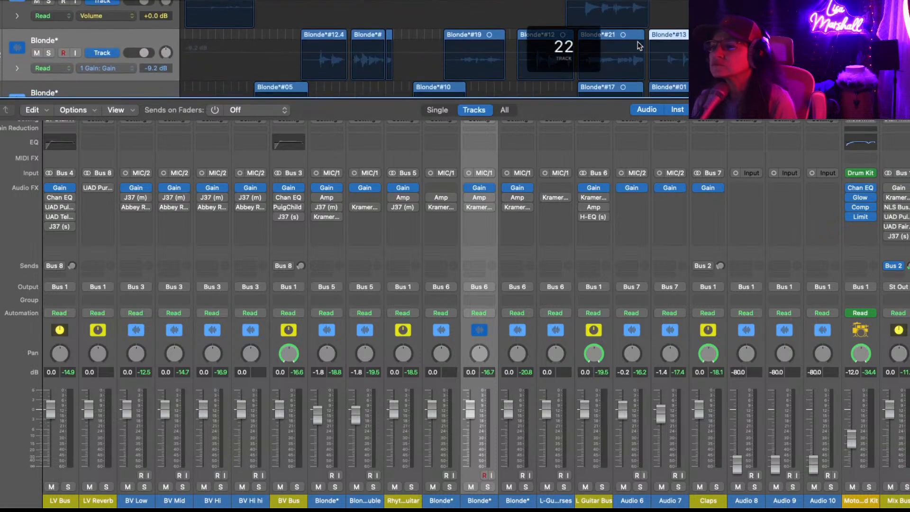
{"action": "scroll", "coordinate": [639, 46], "scroll_direction": "down", "scroll_amount": 2}
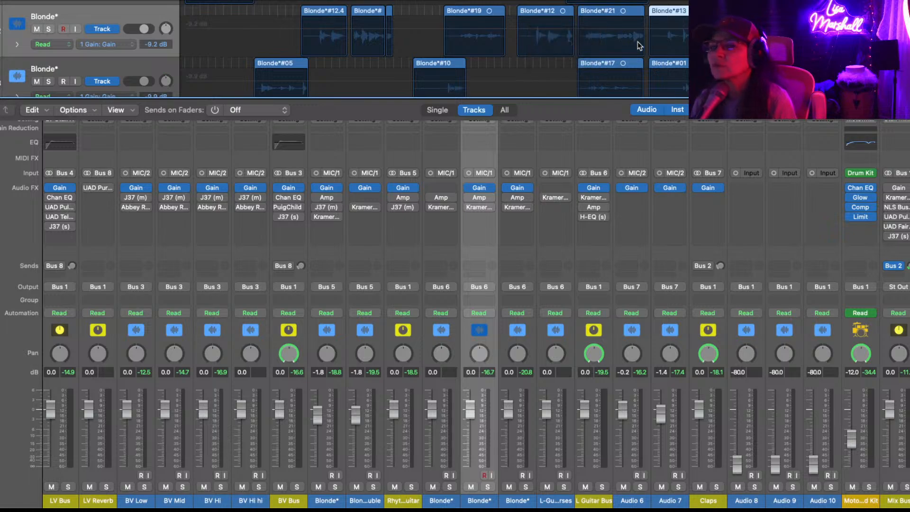
{"action": "scroll", "coordinate": [639, 46], "scroll_direction": "down", "scroll_amount": 1}
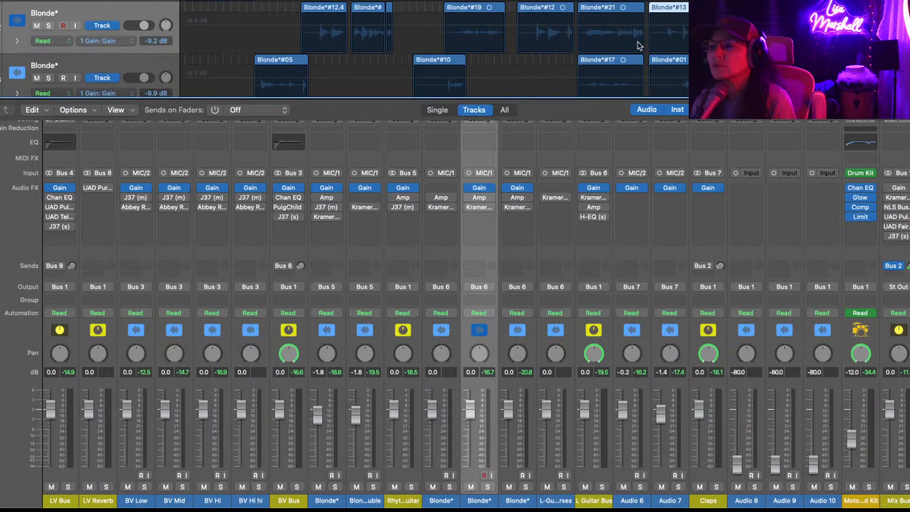
{"action": "scroll", "coordinate": [639, 45], "scroll_direction": "up", "scroll_amount": 3}
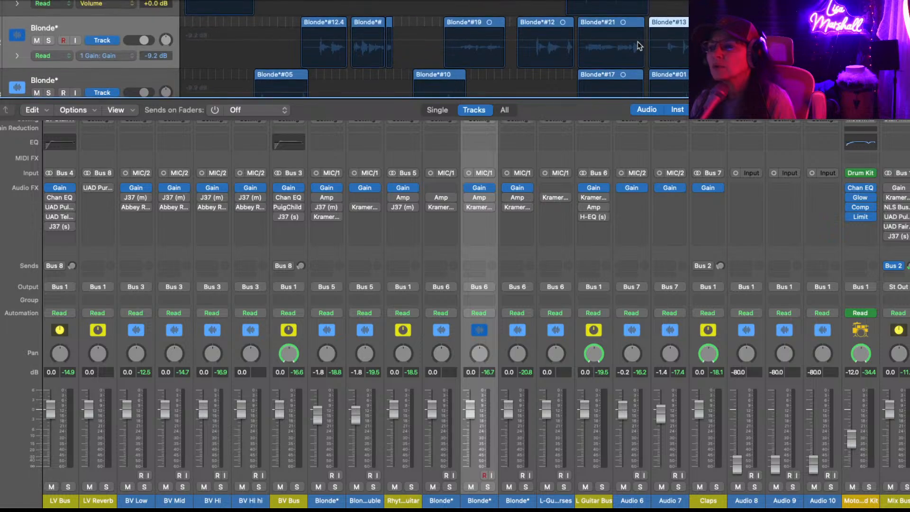
{"action": "scroll", "coordinate": [640, 46], "scroll_direction": "down", "scroll_amount": 3}
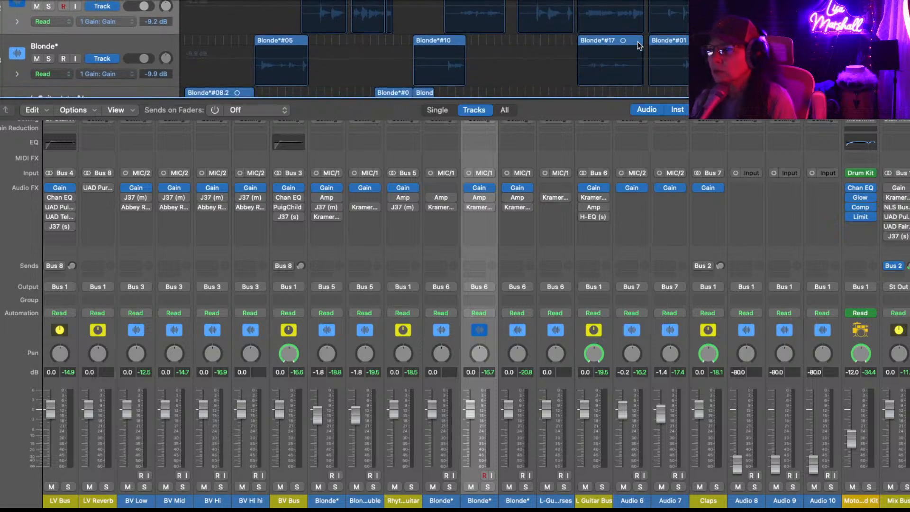
{"action": "key", "text": "space"}
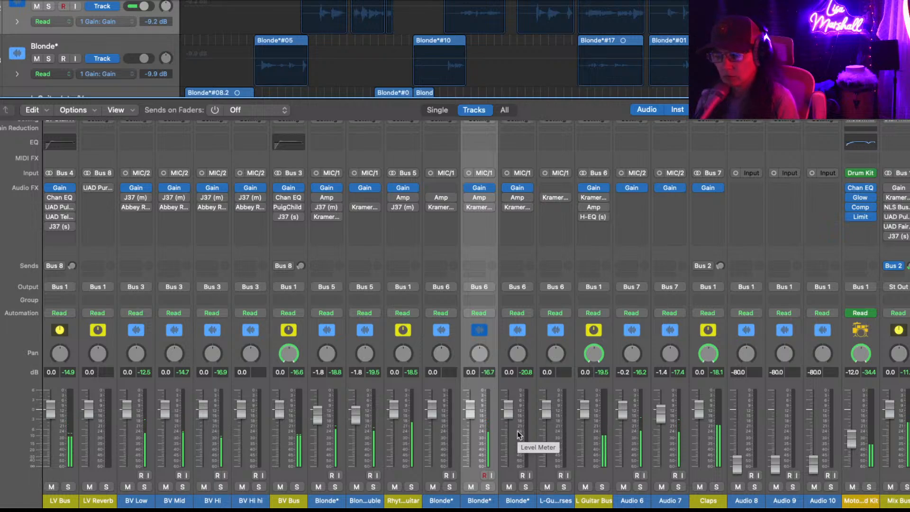
{"action": "scroll", "coordinate": [518, 434], "scroll_direction": "left", "scroll_amount": 10}
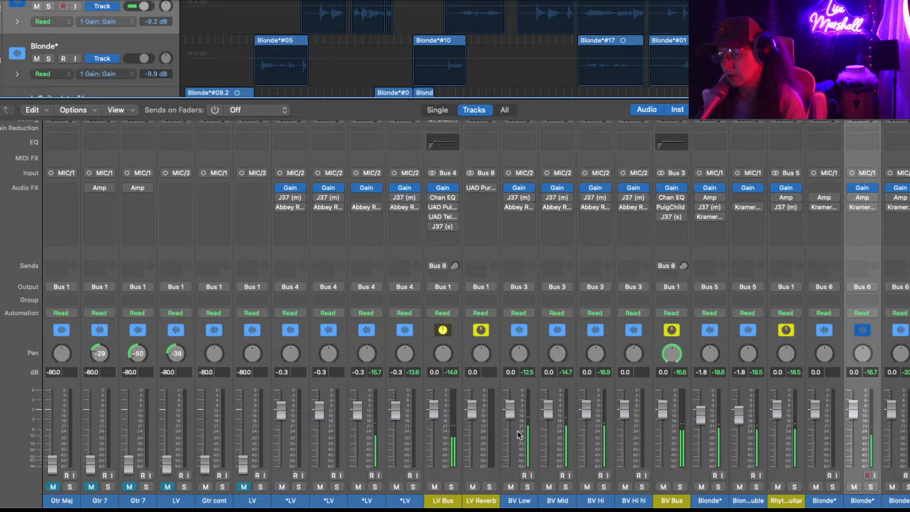
{"action": "scroll", "coordinate": [518, 433], "scroll_direction": "right", "scroll_amount": 12}
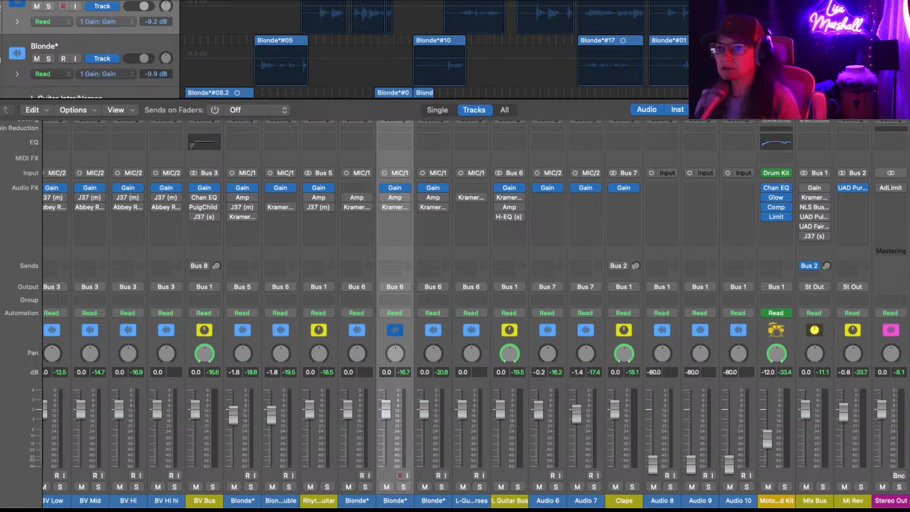
- Cycle the song's earlier guitar section and insert Gain plug-ins on the first Blonde* channel feeding Bus 6 and on the L-Guitar verses channel
{"action": "left_click_drag", "start_coordinate": [712, 3], "coordinate": [286, 3]}
{"action": "key", "text": "space"}
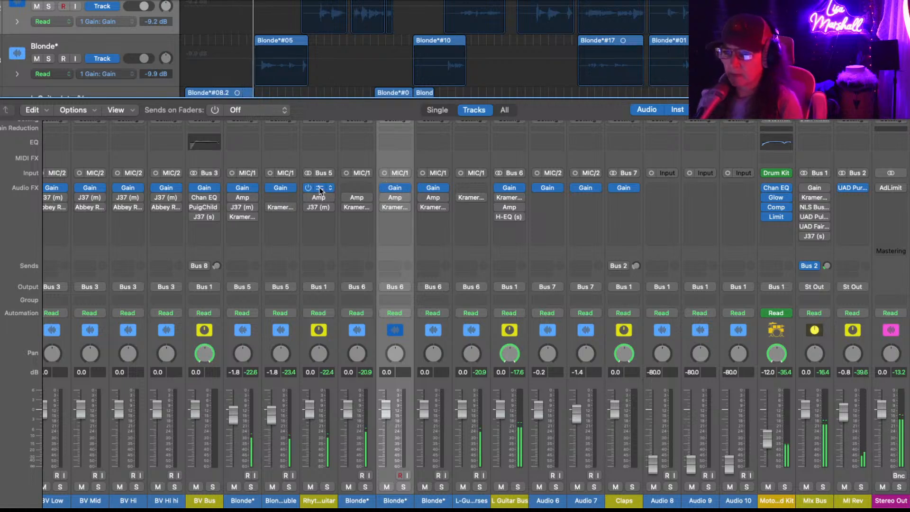
{"action": "left_click", "coordinate": [357, 187]}
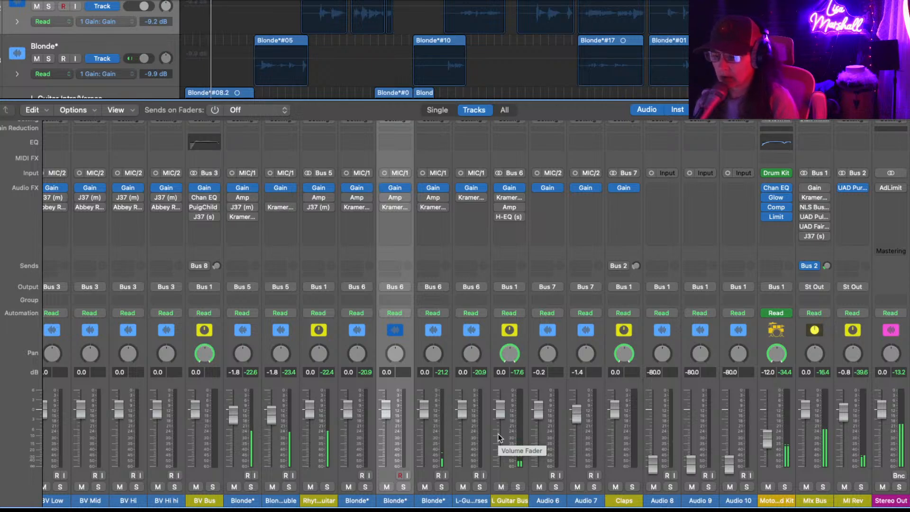
{"action": "scroll", "coordinate": [531, 420], "scroll_direction": "right", "scroll_amount": 2}
{"action": "scroll", "coordinate": [531, 420], "scroll_direction": "left", "scroll_amount": 2}
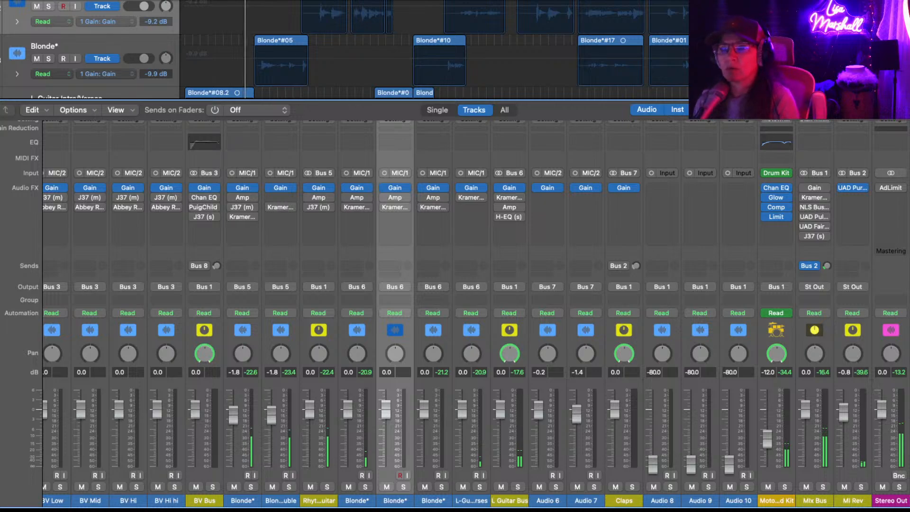
- Cycle the fuller section, activate the Mix Bus Gain plug-in, set it to about -8.2 dB and close its window
{"action": "left_click_drag", "start_coordinate": [407, 1], "coordinate": [671, 1]}
{"action": "key", "text": "space"}
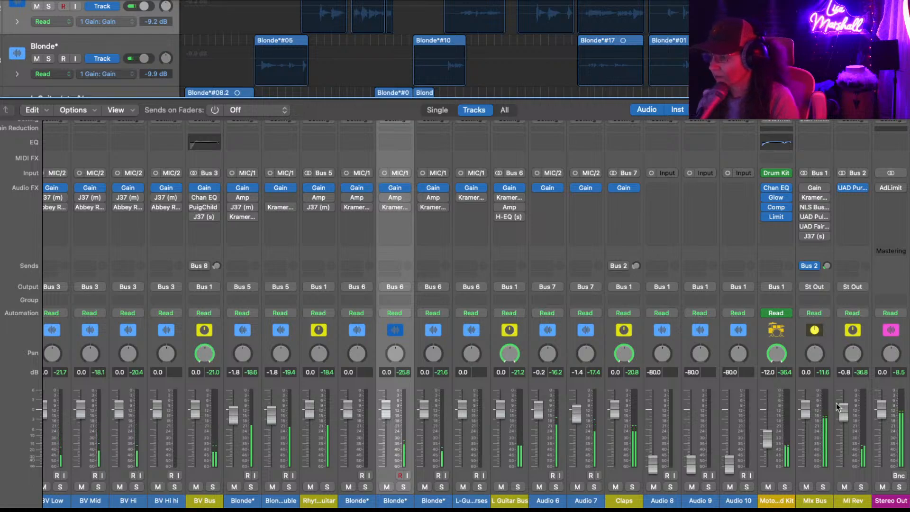
{"action": "left_click", "coordinate": [815, 188]}
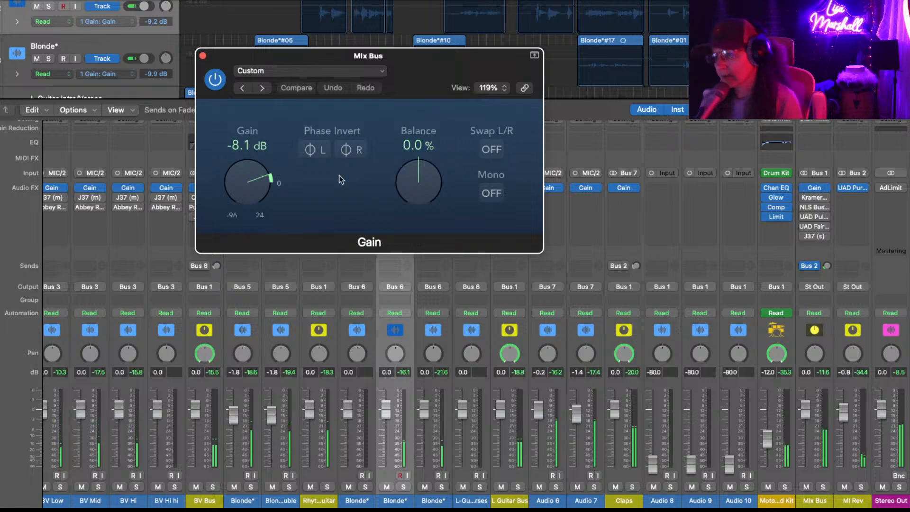
{"action": "left_click_drag", "start_coordinate": [270, 179], "coordinate": [270, 183]}
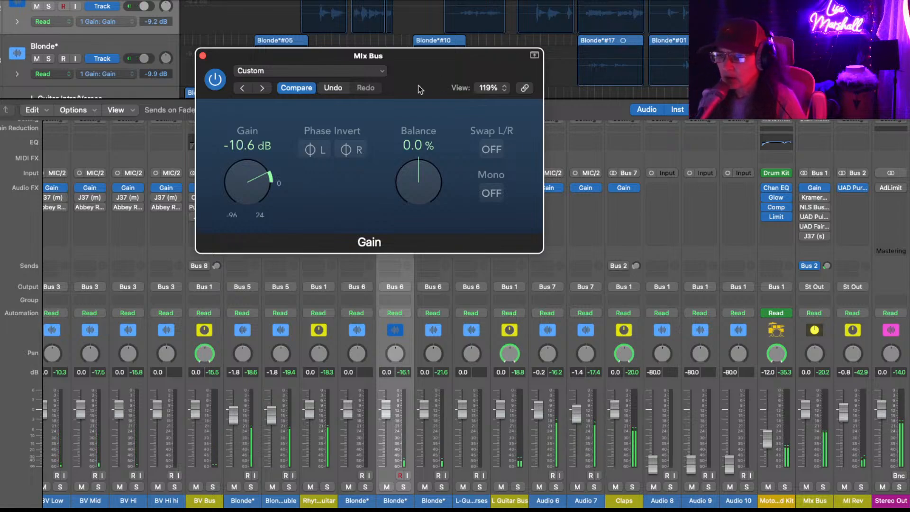
{"action": "left_click_drag", "start_coordinate": [266, 177], "coordinate": [269, 177]}
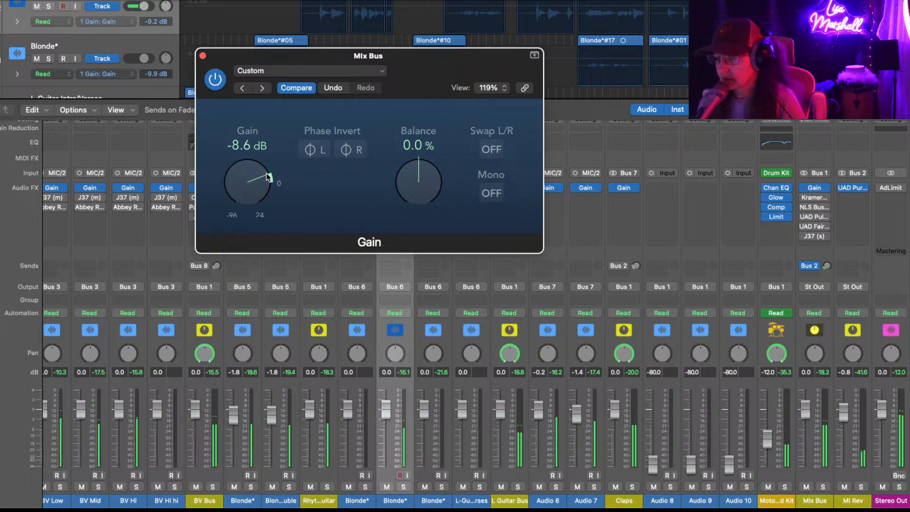
{"action": "left_click_drag", "start_coordinate": [269, 178], "coordinate": [269, 176]}
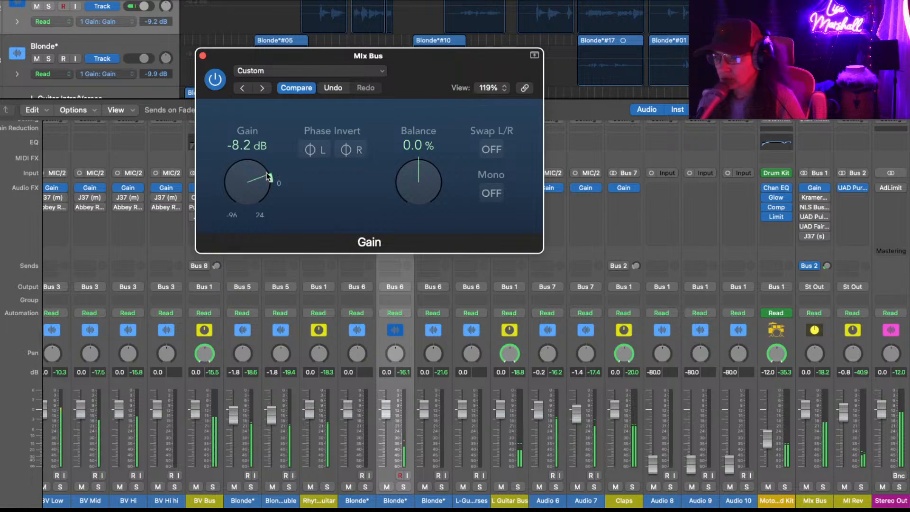
{"action": "left_click", "coordinate": [203, 55]}
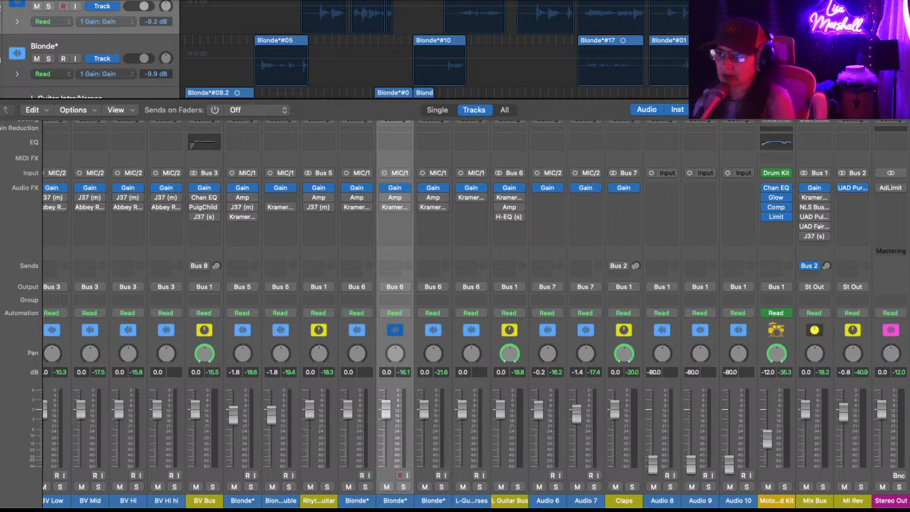
- Cycle the opening section, activate and open Kramer Tape on the Mix Bus, and compare the sound with it bypassed and active
{"action": "left_click_drag", "start_coordinate": [766, 1], "coordinate": [234, 0]}
{"action": "key", "text": "space"}
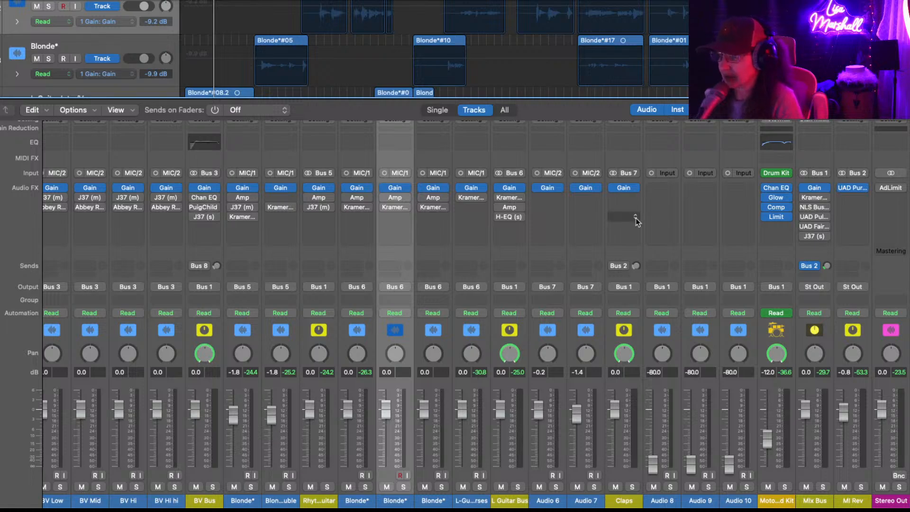
{"action": "left_click", "coordinate": [803, 198]}
{"action": "key", "text": "space"}
{"action": "left_click", "coordinate": [815, 198]}
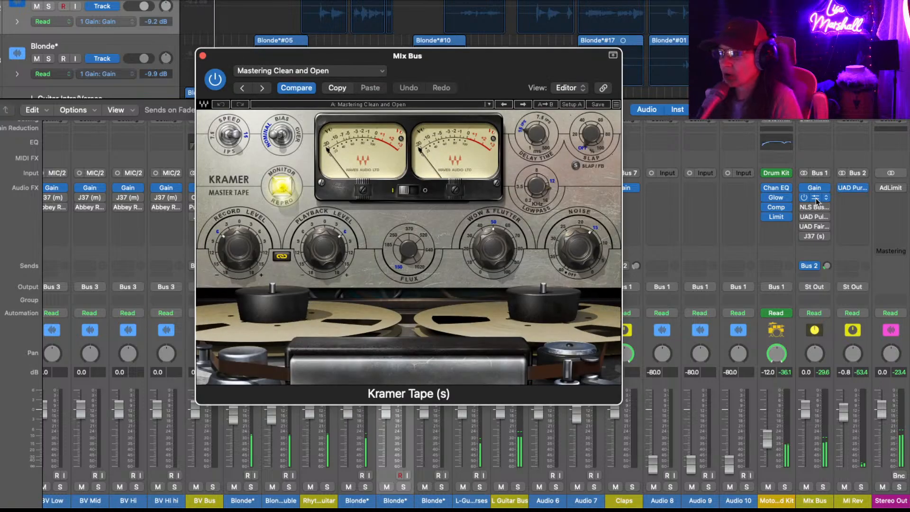
{"action": "left_click_drag", "start_coordinate": [471, 64], "coordinate": [451, 61]}
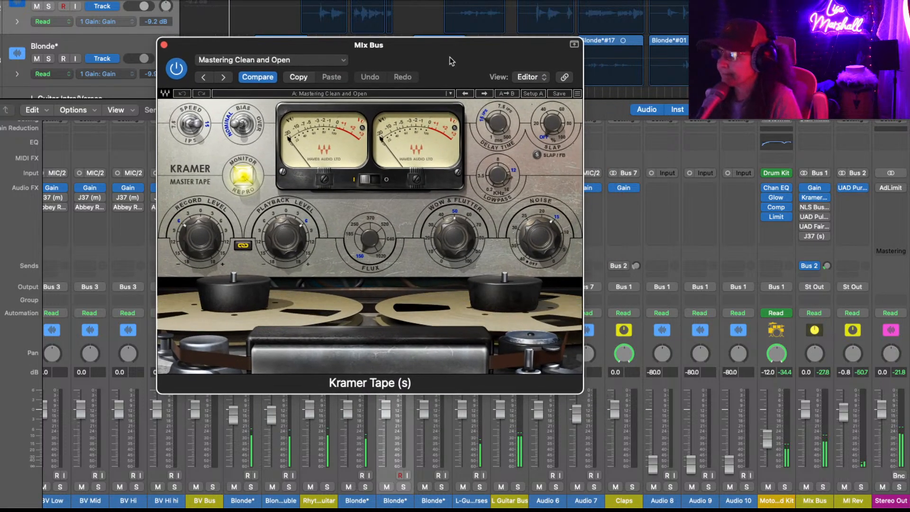
{"action": "left_click", "coordinate": [184, 74]}
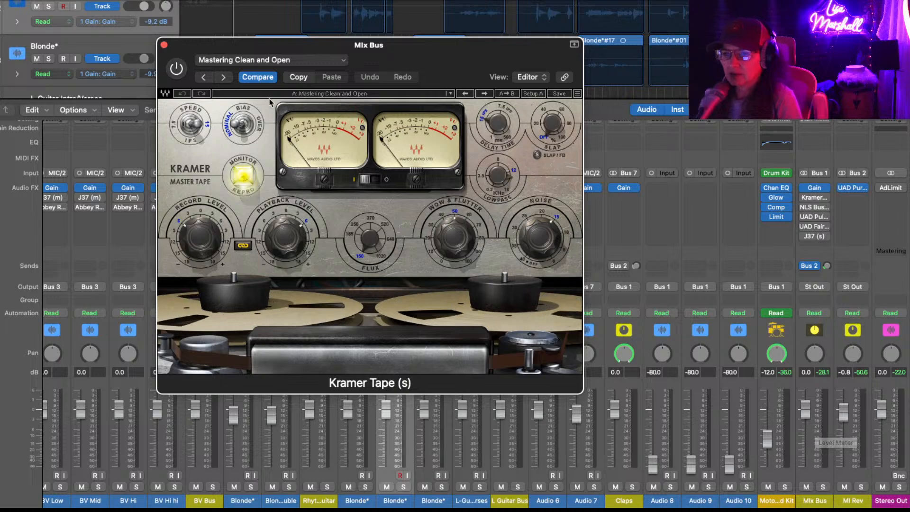
{"action": "left_click", "coordinate": [177, 69]}
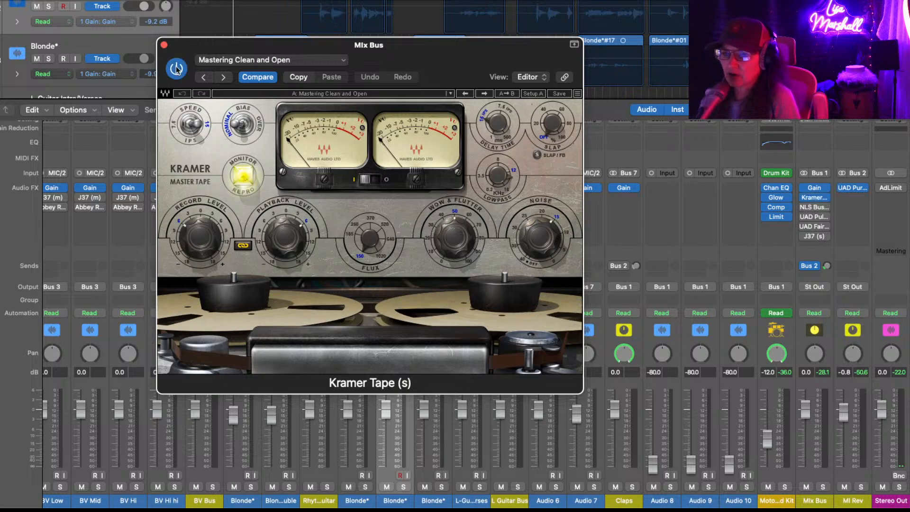
- Load the PA Default preset in the Mix Bus Kramer Tape and set its tape speed to 7.5 IPS
{"action": "left_click", "coordinate": [343, 61]}
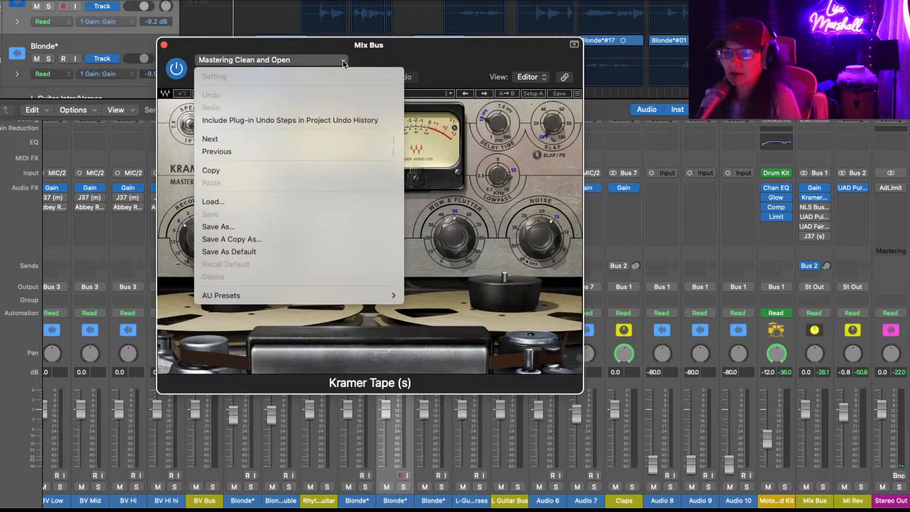
{"action": "mouse_move", "coordinate": [342, 291]}
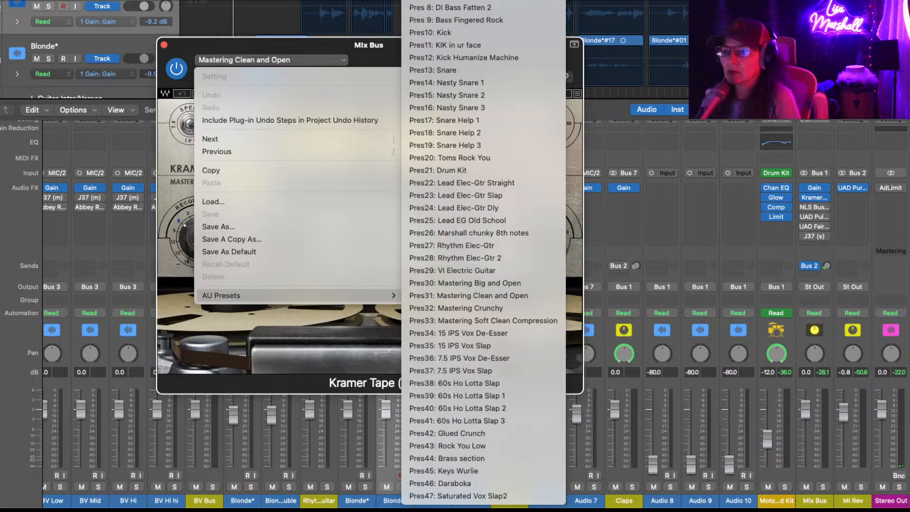
{"action": "left_click", "coordinate": [429, 1]}
{"action": "key", "text": "space"}
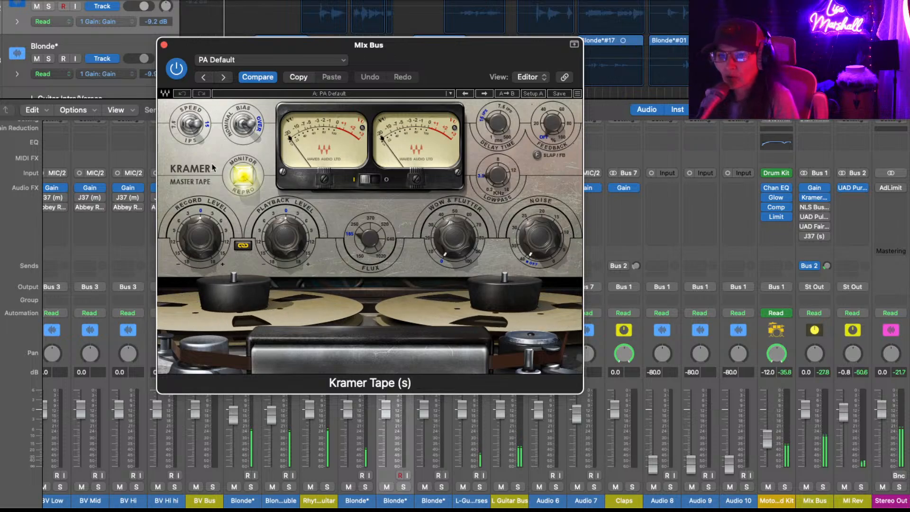
{"action": "left_click", "coordinate": [184, 127]}
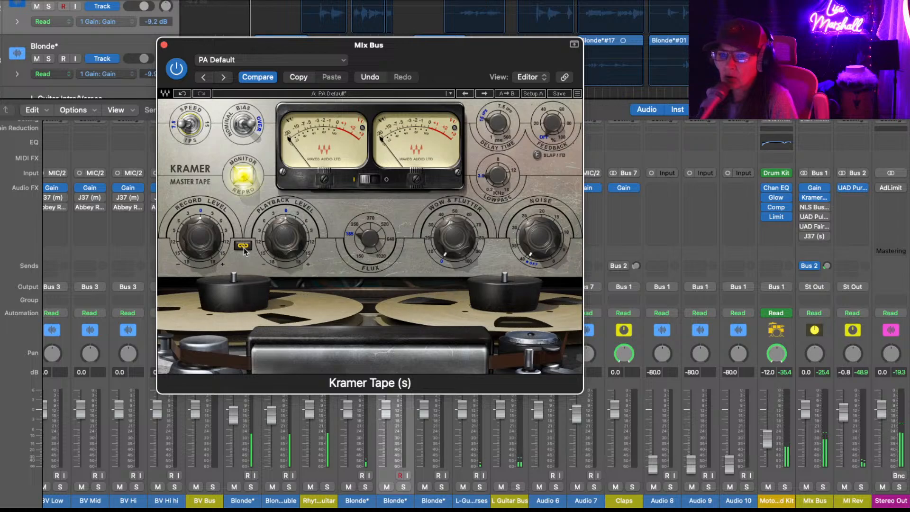
- Set Kramer Tape's linked record level to about +6 while cycling the fuller section of the song
{"action": "left_click_drag", "start_coordinate": [199, 238], "coordinate": [196, 154]}
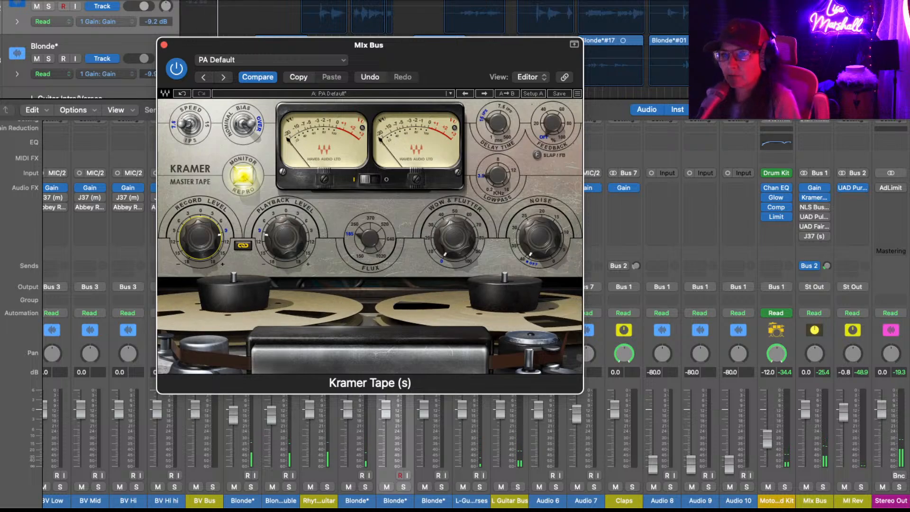
{"action": "left_click", "coordinate": [814, 207]}
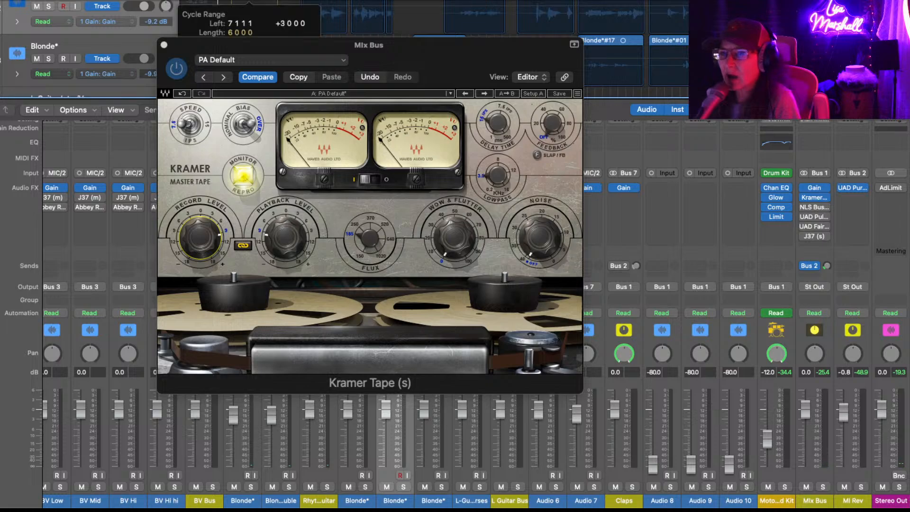
{"action": "key", "text": "space"}
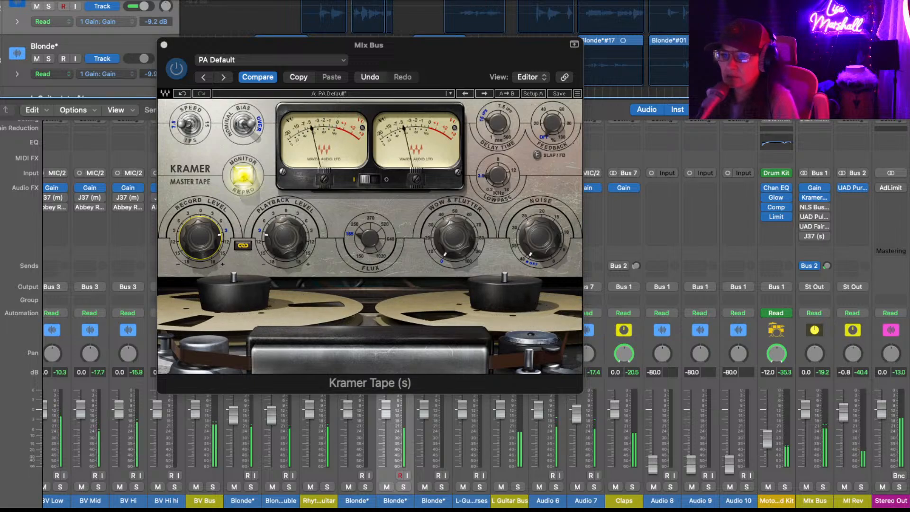
{"action": "left_click", "coordinate": [193, 226]}
{"action": "left_click_drag", "start_coordinate": [193, 225], "coordinate": [182, 294]}
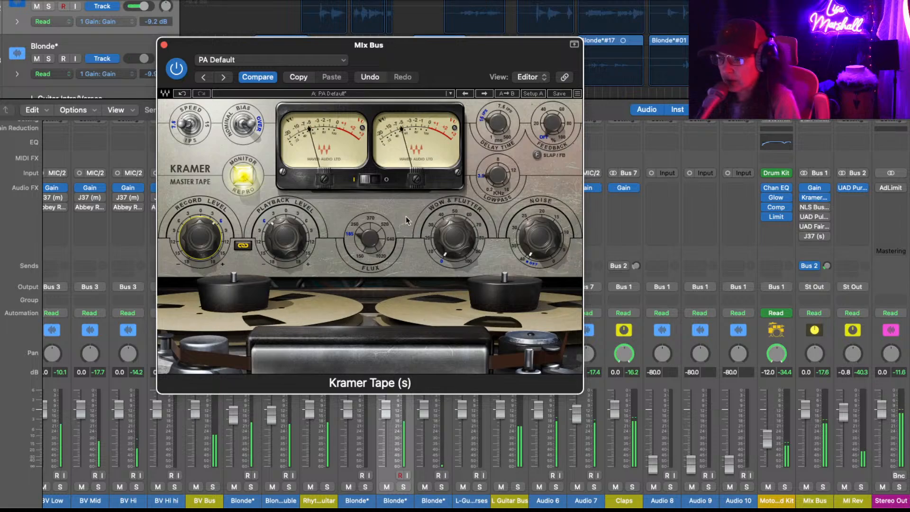
{"action": "mouse_move", "coordinate": [473, 219]}
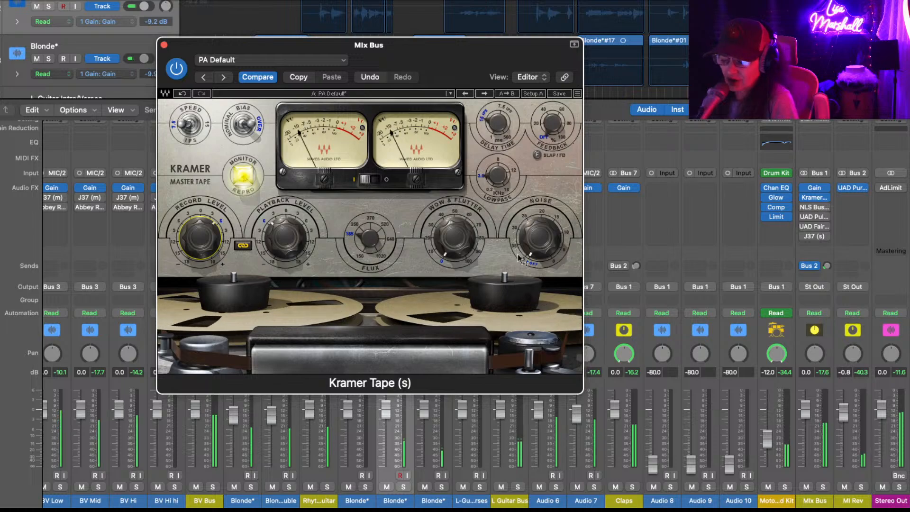
{"action": "mouse_move", "coordinate": [520, 258]}
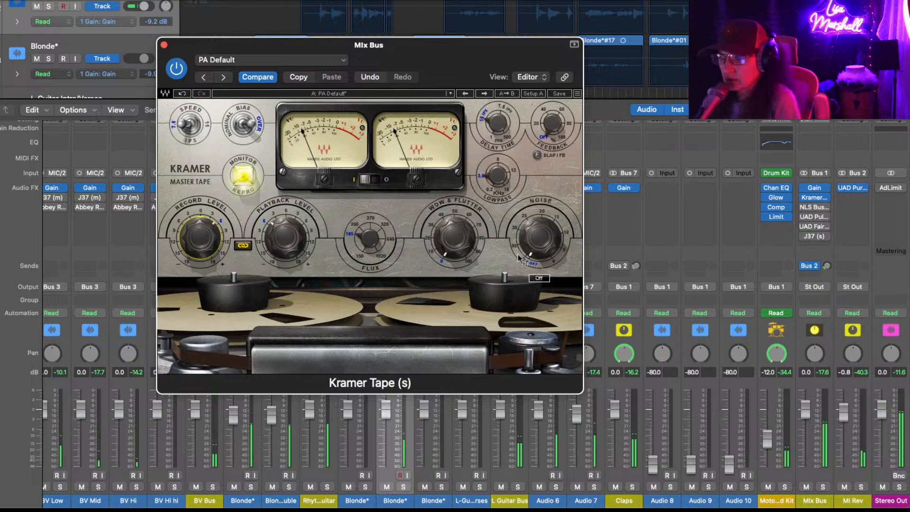
- Set the low-pass filter in the Mix Bus Kramer Tape to 200 Hz, play the song and close the plug-in window
{"action": "mouse_move", "coordinate": [487, 119]}
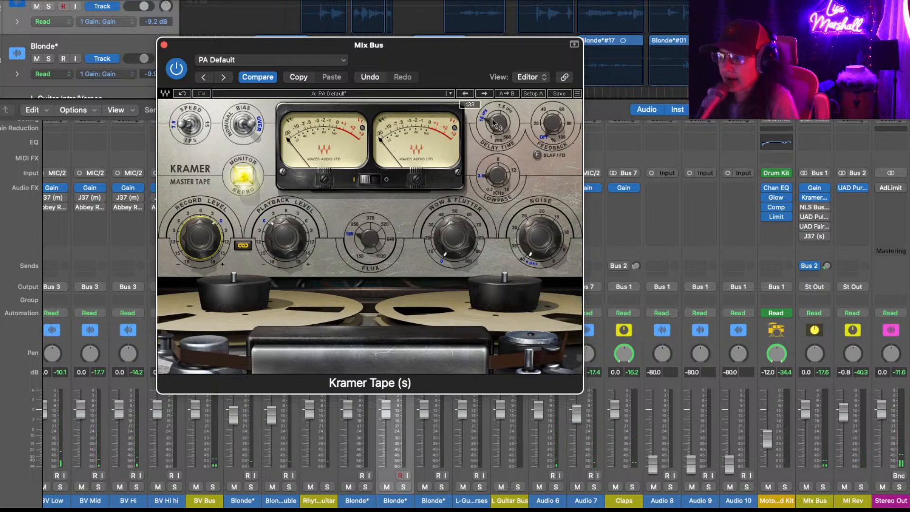
{"action": "mouse_move", "coordinate": [547, 127]}
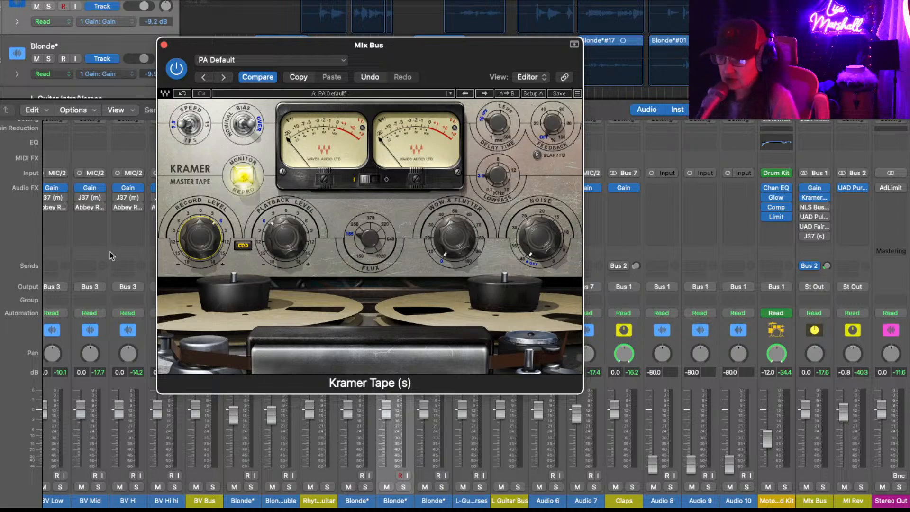
{"action": "mouse_move", "coordinate": [494, 189]}
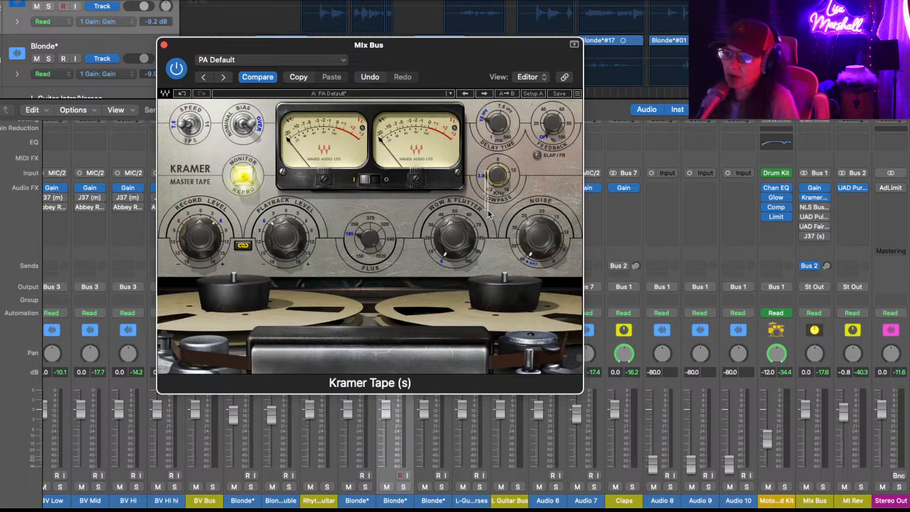
{"action": "left_click", "coordinate": [490, 191]}
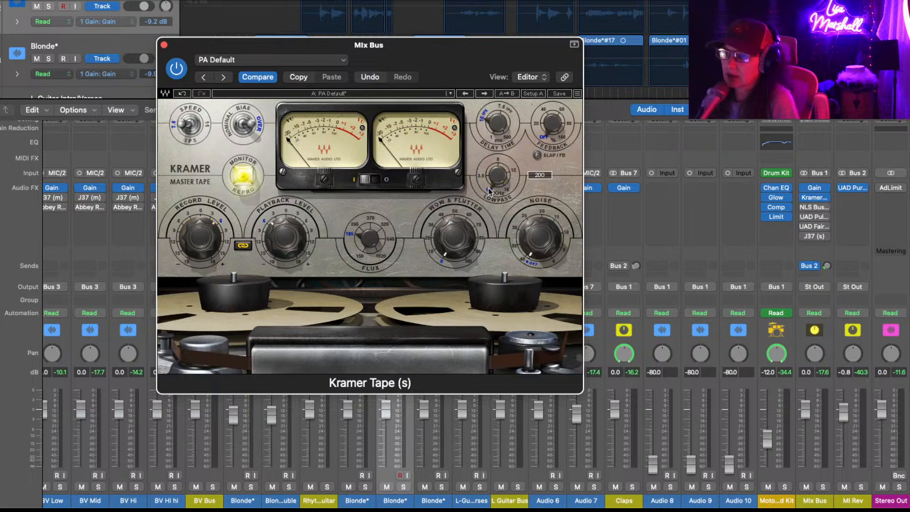
{"action": "key", "text": "space"}
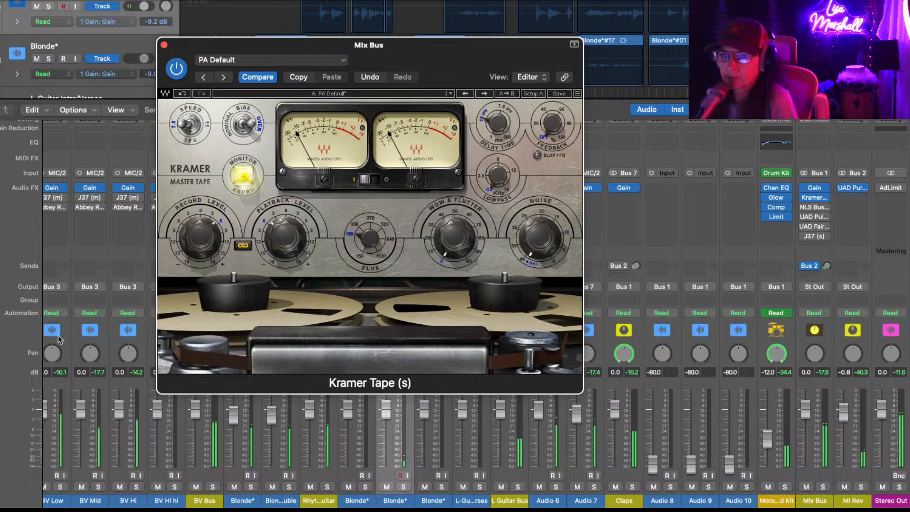
{"action": "left_click", "coordinate": [164, 44]}
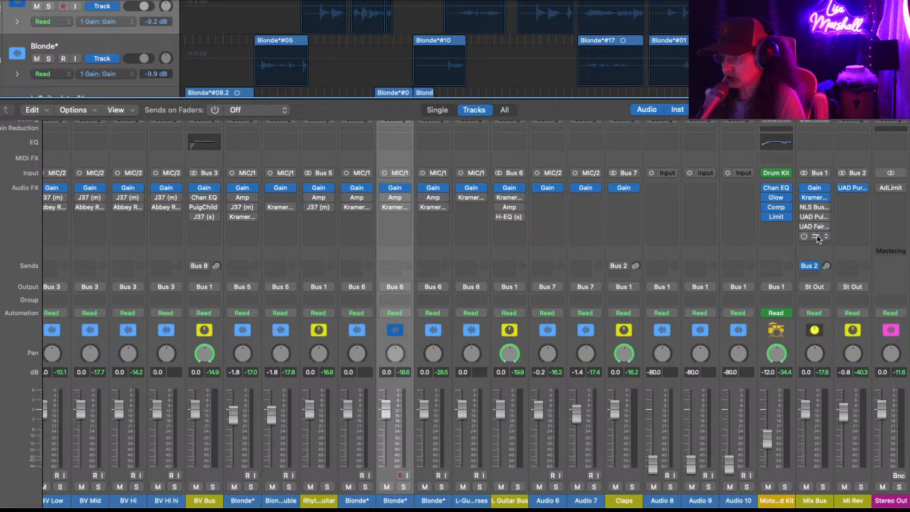
- Remove the J37 plug-in from the end of the Mix Bus effects chain
{"action": "left_click", "coordinate": [826, 235]}
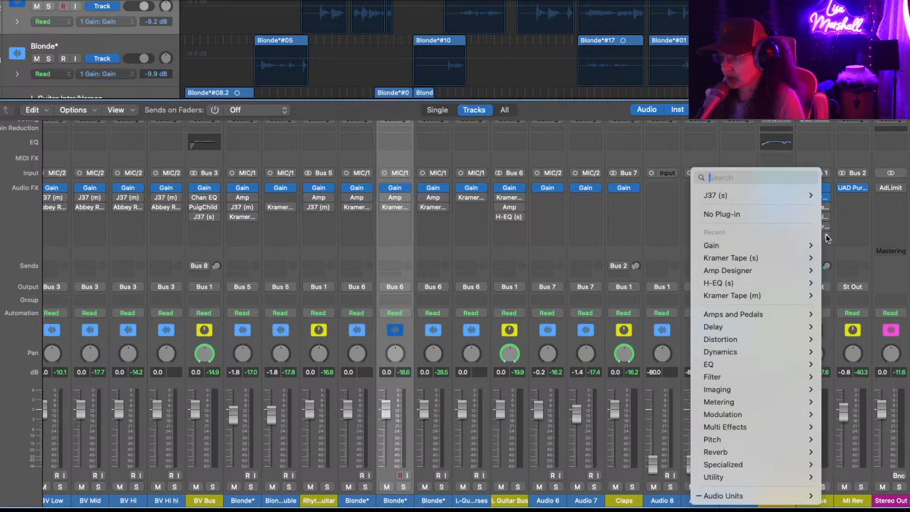
{"action": "left_click", "coordinate": [754, 214]}
{"action": "scroll", "coordinate": [815, 216], "scroll_direction": "up", "scroll_amount": 1}
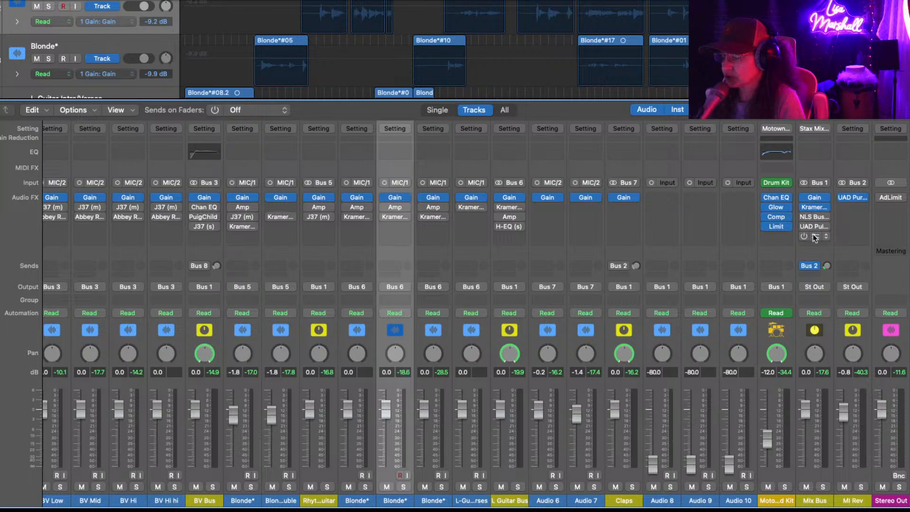
- Replace the UAD Pultec EQP-1A on the Mix Bus with the stereo Waves Scheps 73 and close its window
{"action": "mouse_move", "coordinate": [814, 217]}
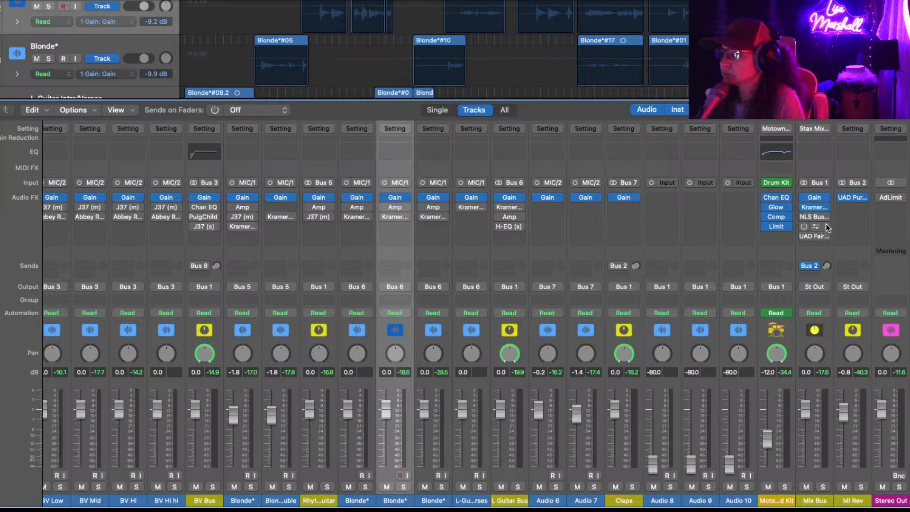
{"action": "left_click", "coordinate": [827, 227]}
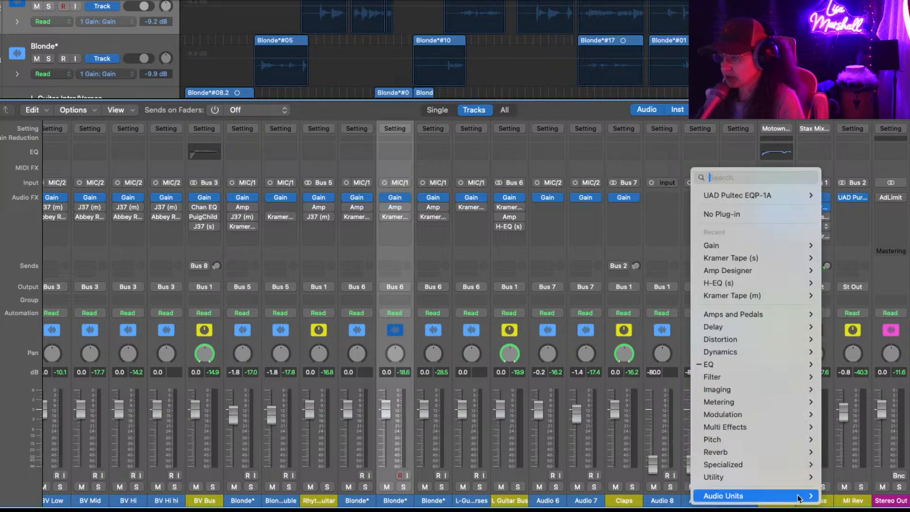
{"action": "mouse_move", "coordinate": [811, 495]}
{"action": "mouse_move", "coordinate": [849, 501]}
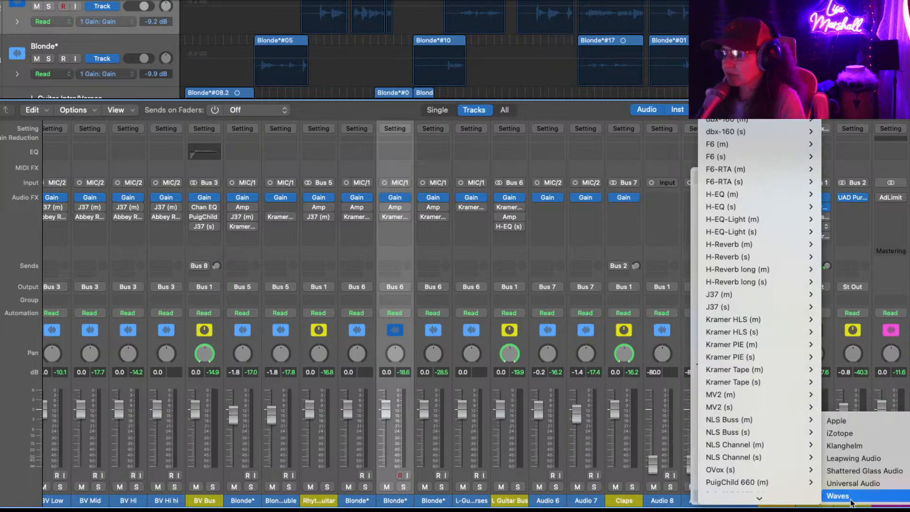
{"action": "scroll", "coordinate": [742, 428], "scroll_direction": "down", "scroll_amount": 5}
{"action": "mouse_move", "coordinate": [742, 426]}
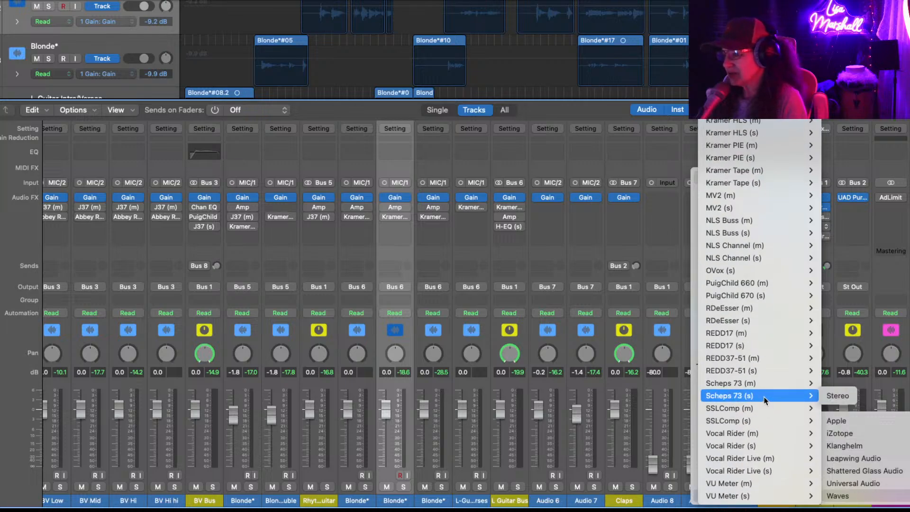
{"action": "left_click", "coordinate": [835, 397]}
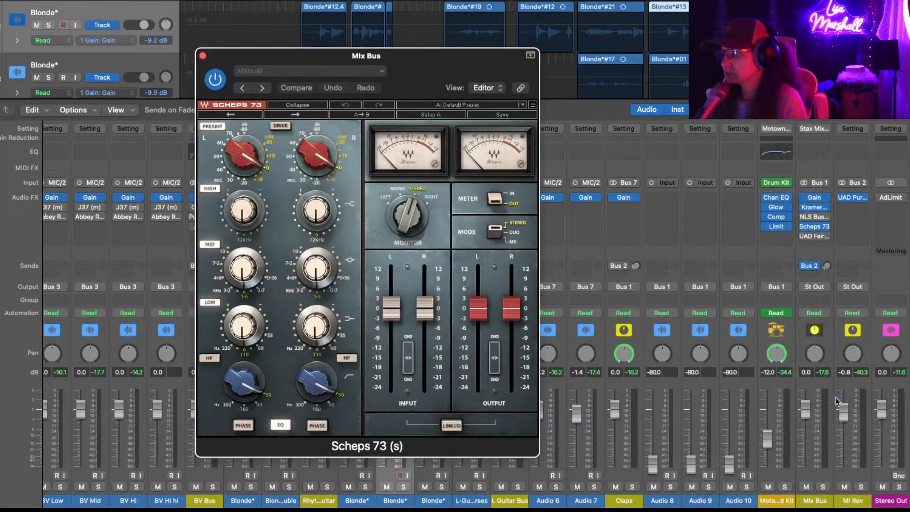
{"action": "left_click", "coordinate": [202, 55]}
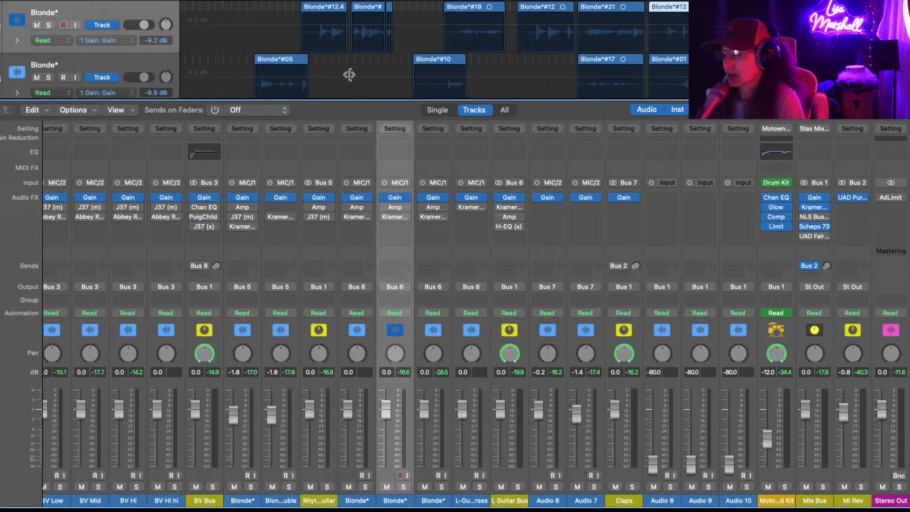
- Open the Mix Bus Scheps 73 and NLS Buss plug-ins and arrange their windows side by side
{"action": "left_click", "coordinate": [816, 229]}
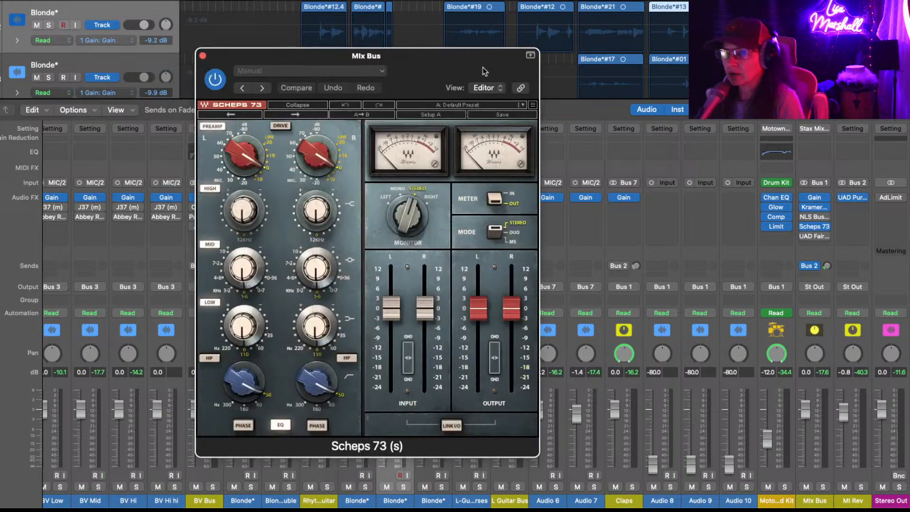
{"action": "left_click", "coordinate": [814, 217]}
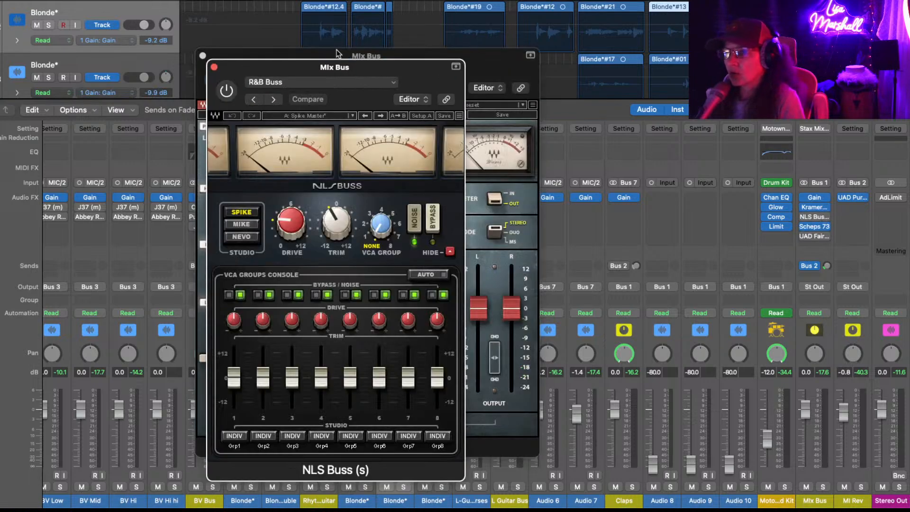
{"action": "left_click_drag", "start_coordinate": [413, 61], "coordinate": [760, 39]}
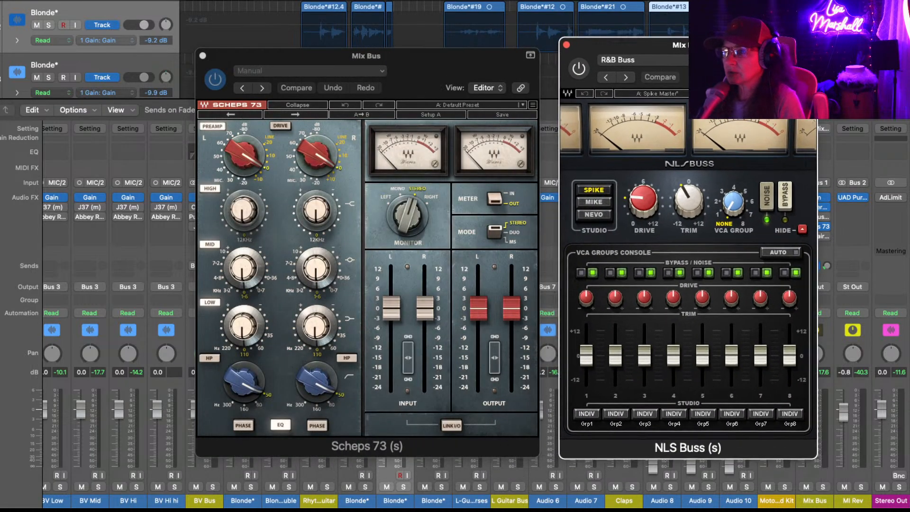
- Play the song and compare the Mix Bus sound with NLS Buss and Scheps 73 each switched on and bypassed
{"action": "left_click", "coordinate": [216, 81]}
{"action": "key", "text": "space"}
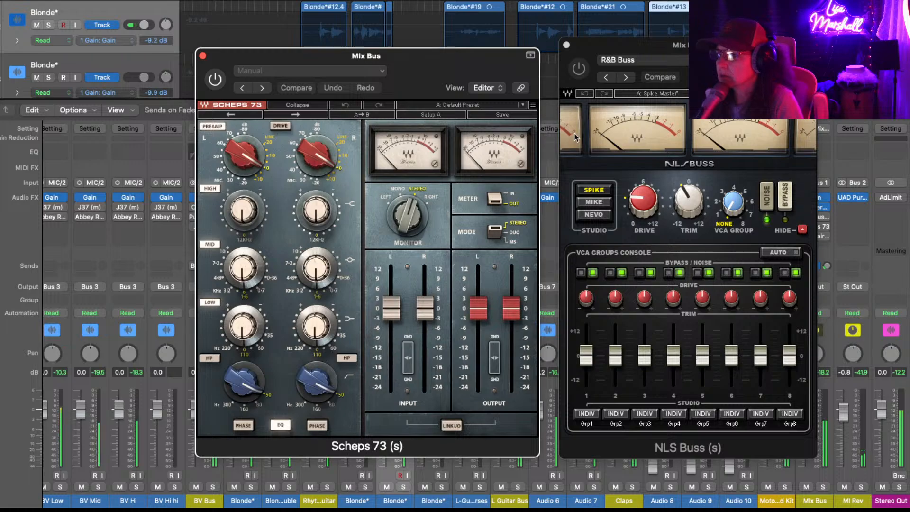
{"action": "left_click", "coordinate": [579, 69]}
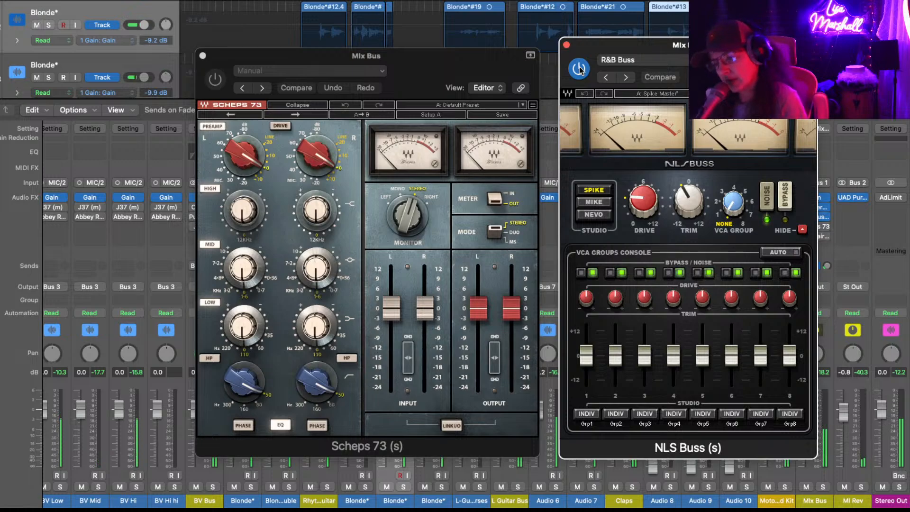
{"action": "left_click", "coordinate": [580, 69]}
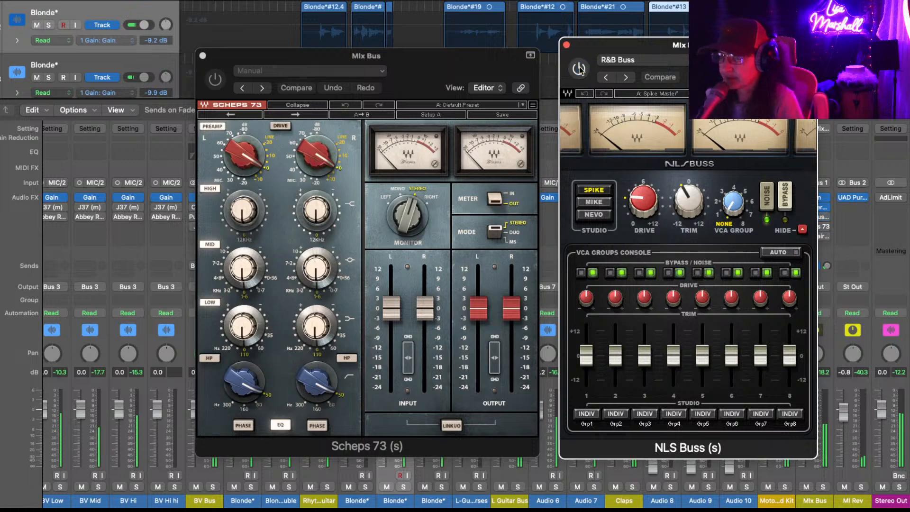
{"action": "left_click", "coordinate": [580, 69]}
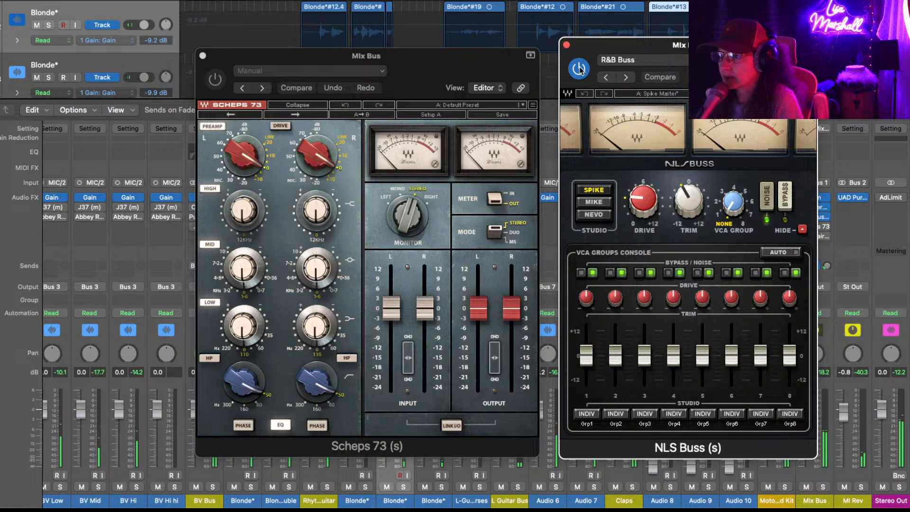
{"action": "left_click", "coordinate": [217, 82]}
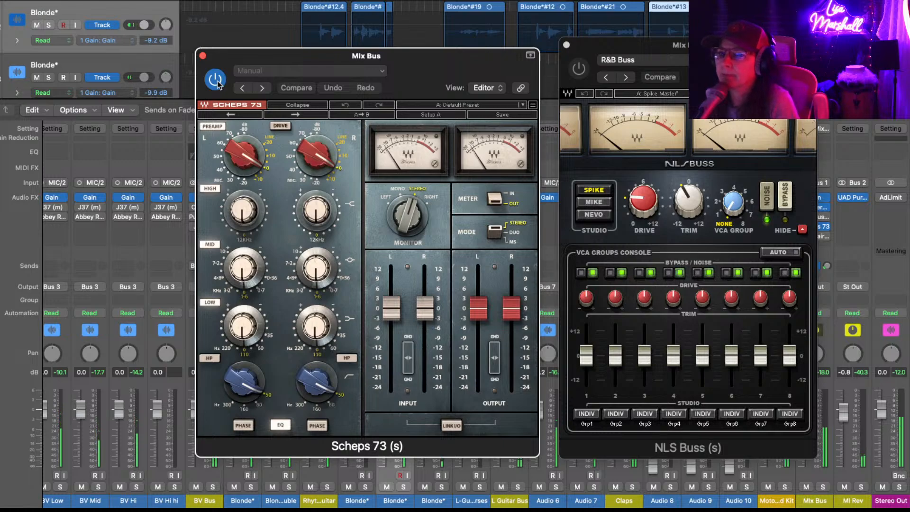
{"action": "left_click", "coordinate": [216, 81]}
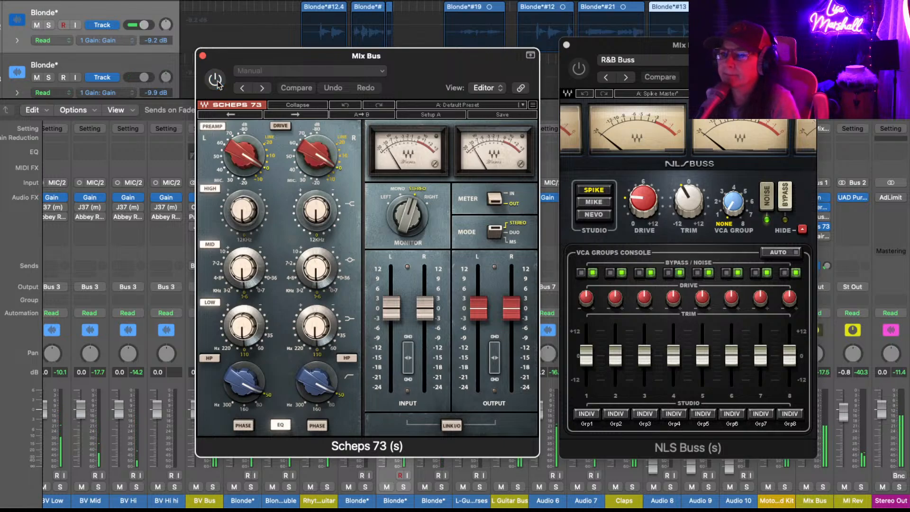
- Audition NLS Buss and bypass it again, enable Scheps 73 on the Mix Bus, and close both plug-in windows
{"action": "left_click", "coordinate": [579, 68]}
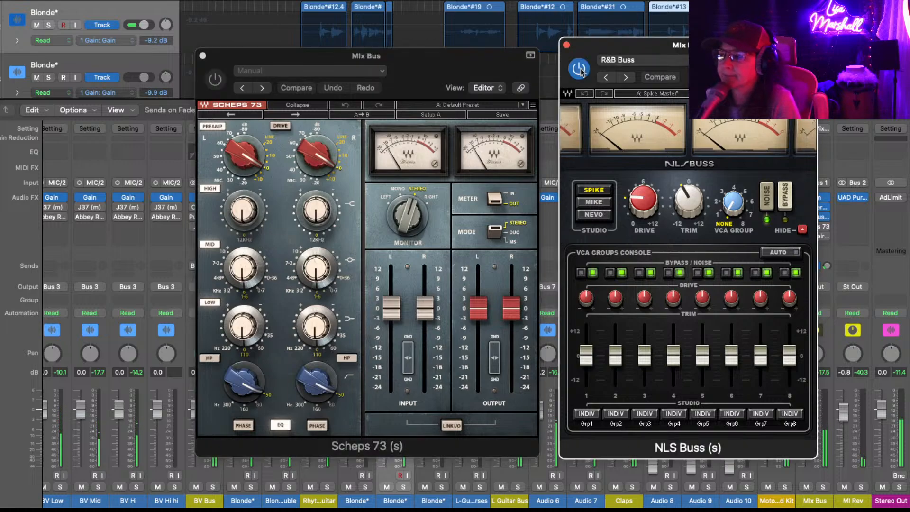
{"action": "left_click", "coordinate": [579, 69]}
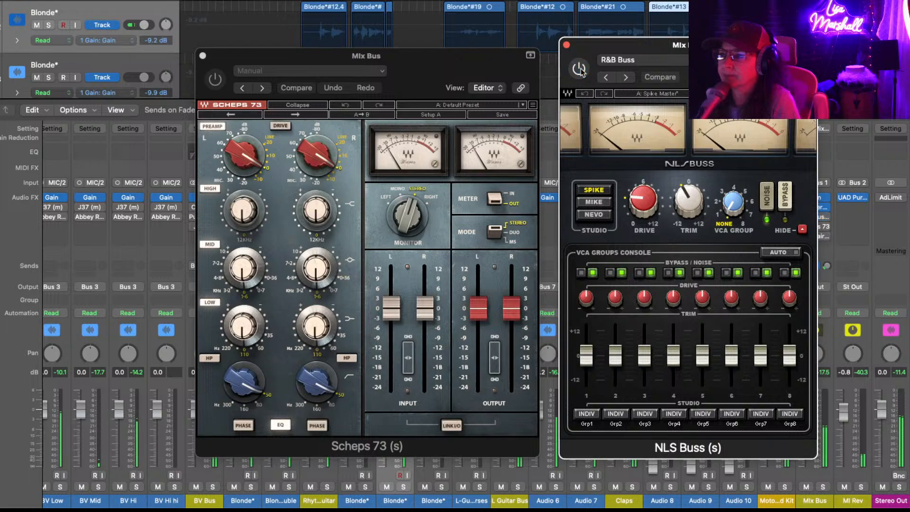
{"action": "left_click", "coordinate": [215, 80]}
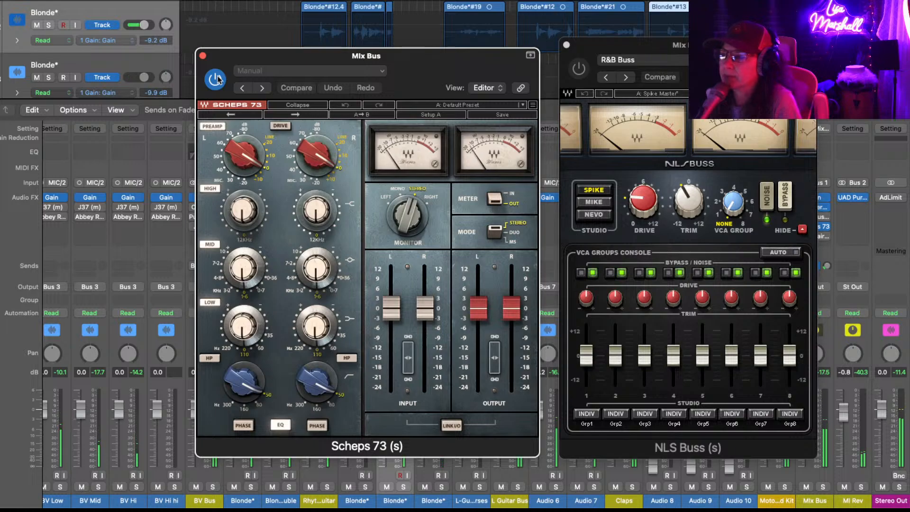
{"action": "left_click", "coordinate": [567, 46]}
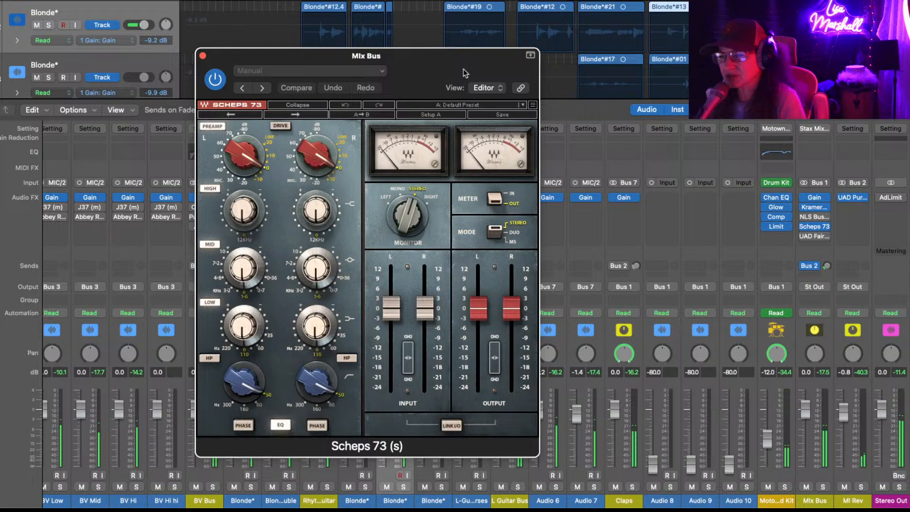
{"action": "left_click", "coordinate": [202, 56]}
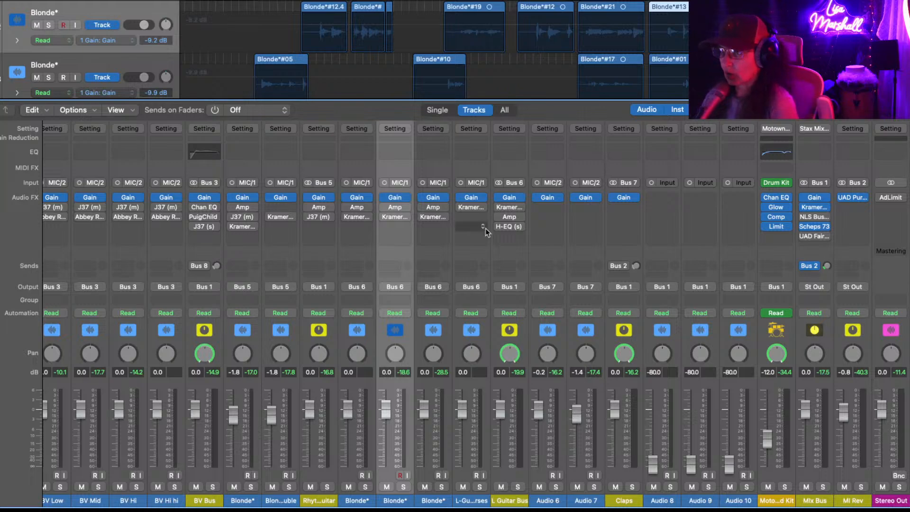
- Move Scheps 73 ahead of NLS Buss in the Mix Bus effects chain, and replace NLS Buss with UAD Pultec EQP-1A
{"action": "mouse_move", "coordinate": [813, 227]}
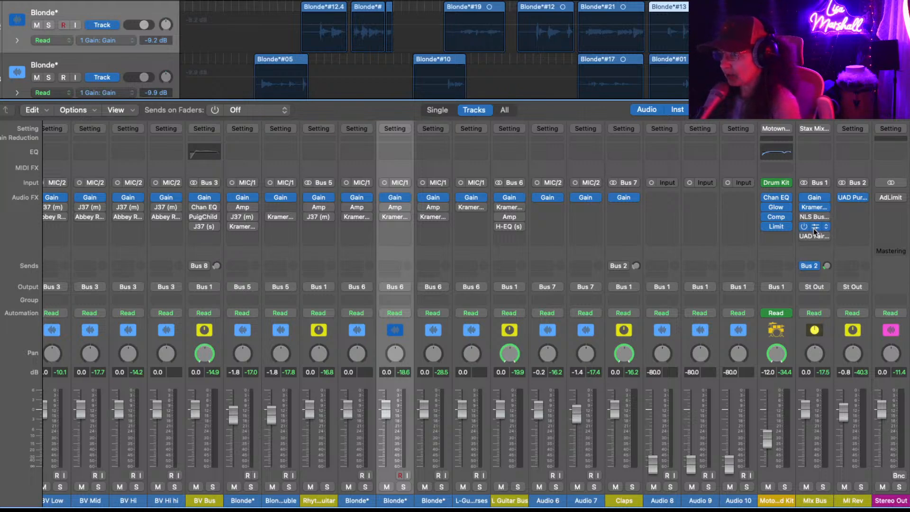
{"action": "left_click_drag", "start_coordinate": [813, 215], "coordinate": [812, 214]}
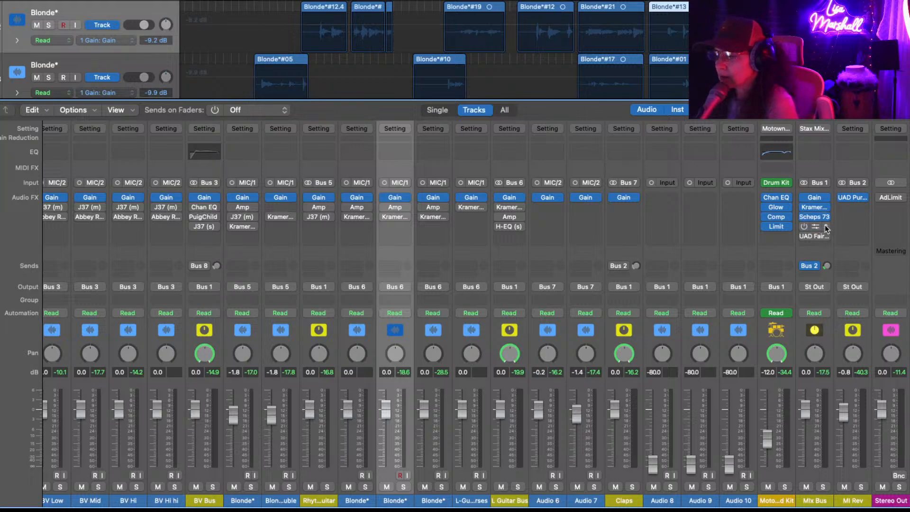
{"action": "left_click", "coordinate": [827, 227]}
{"action": "mouse_move", "coordinate": [724, 496]}
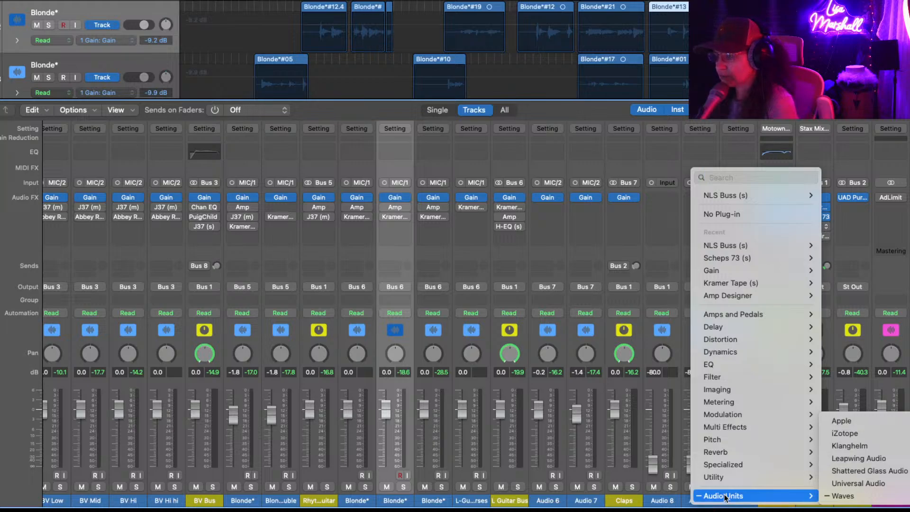
{"action": "left_click", "coordinate": [844, 481]}
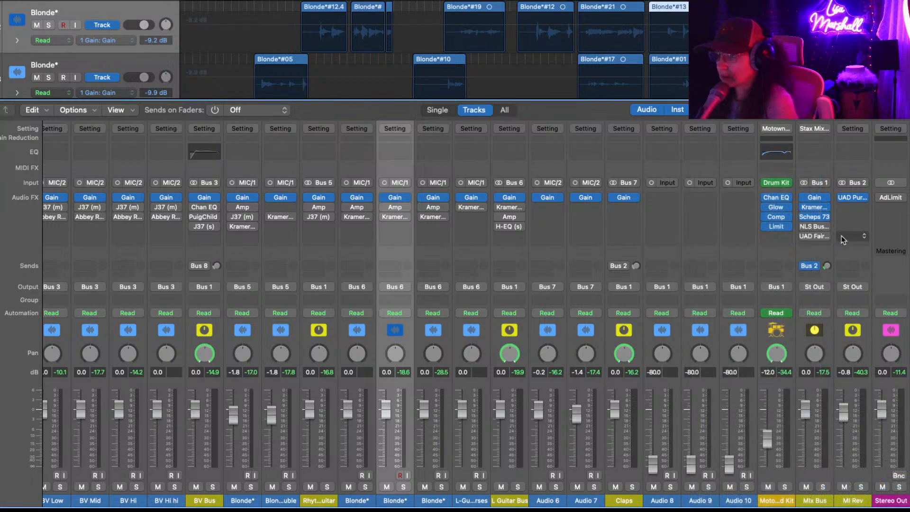
{"action": "left_click", "coordinate": [826, 228]}
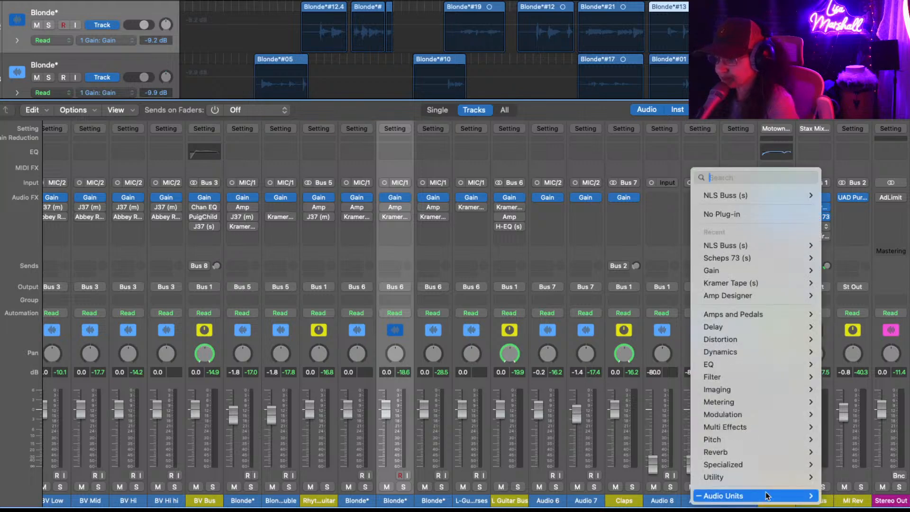
{"action": "mouse_move", "coordinate": [768, 495]}
{"action": "mouse_move", "coordinate": [855, 489]}
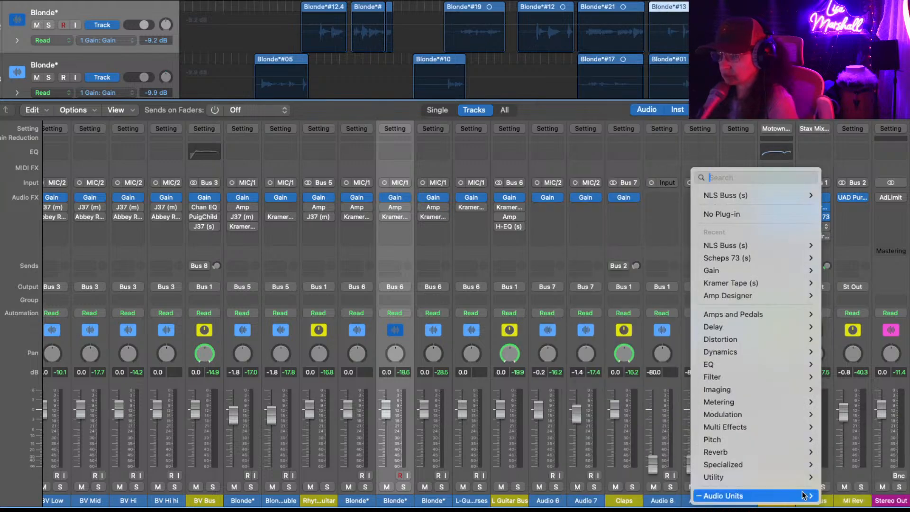
{"action": "mouse_move", "coordinate": [804, 495]}
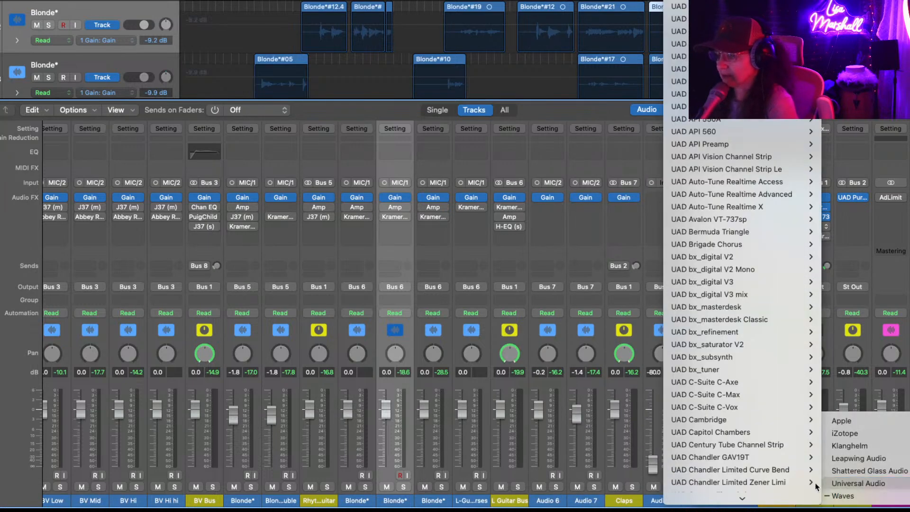
{"action": "scroll", "coordinate": [740, 467], "scroll_direction": "down", "scroll_amount": 15}
{"action": "scroll", "coordinate": [749, 463], "scroll_direction": "down", "scroll_amount": 15}
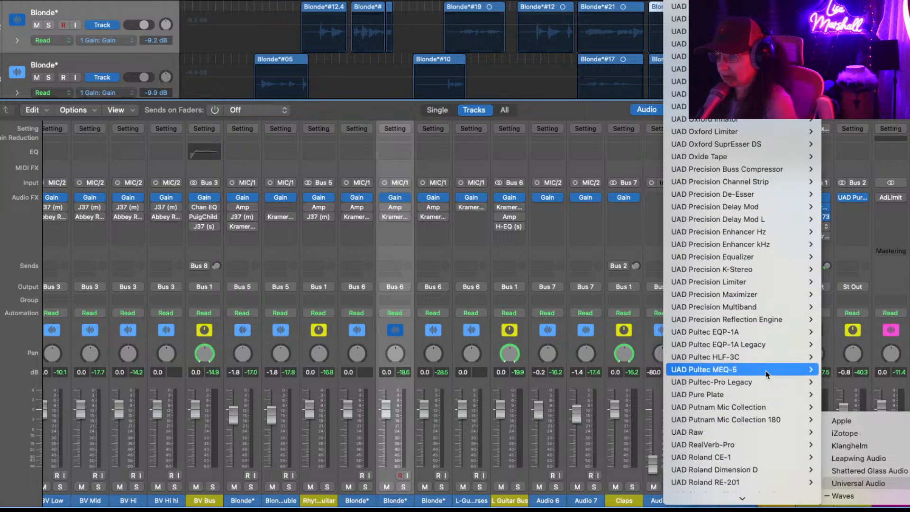
{"action": "mouse_move", "coordinate": [777, 323]}
{"action": "left_click", "coordinate": [837, 330]}
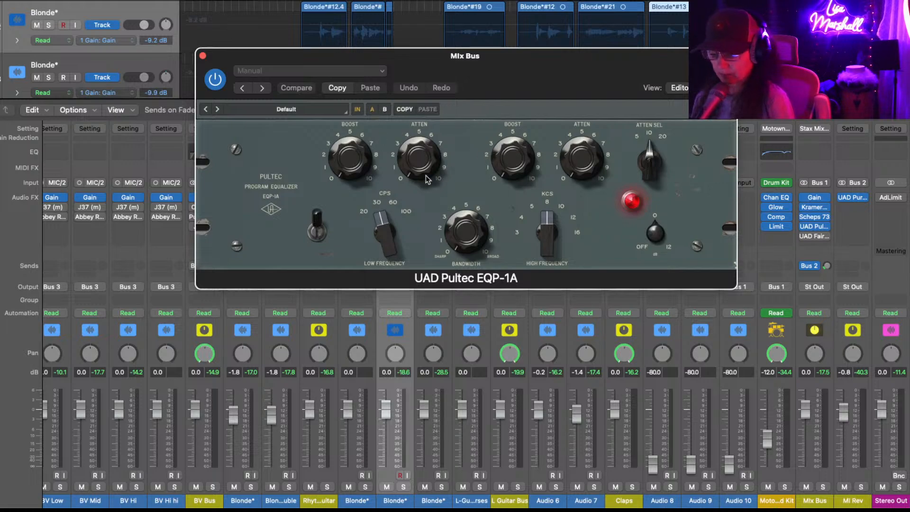
- During playback, set the Pultec's 60 CPS boost to about 2 and attenuation to about 1, and its 10 KCS boost to about 2, and close it
{"action": "left_click_drag", "start_coordinate": [384, 231], "coordinate": [369, 185]}
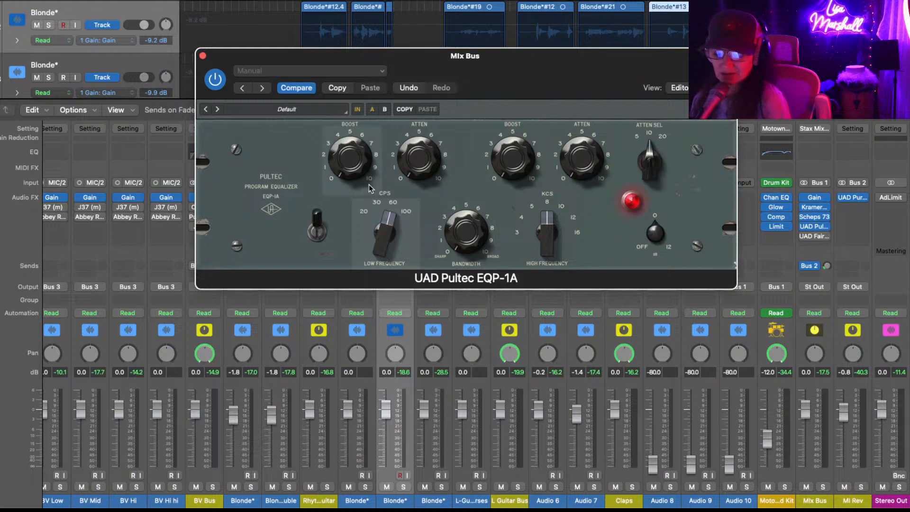
{"action": "key", "text": "space"}
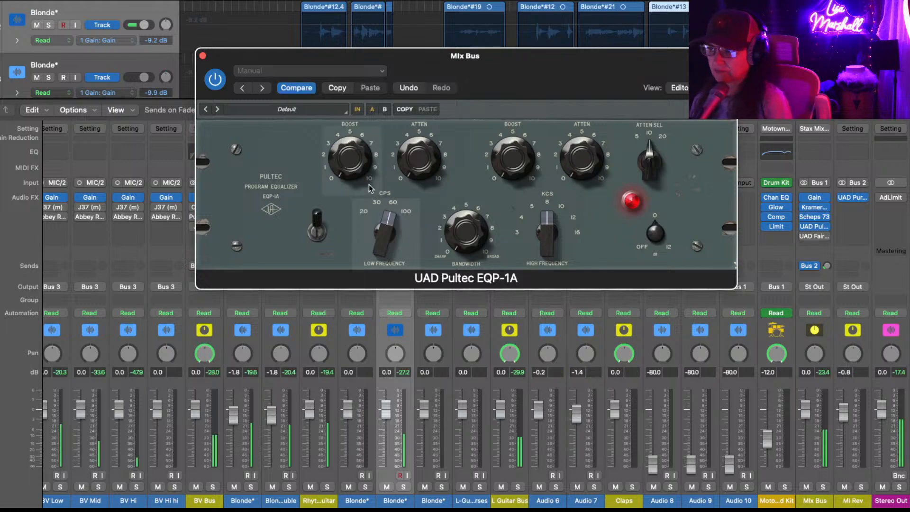
{"action": "left_click_drag", "start_coordinate": [348, 179], "coordinate": [333, 136]}
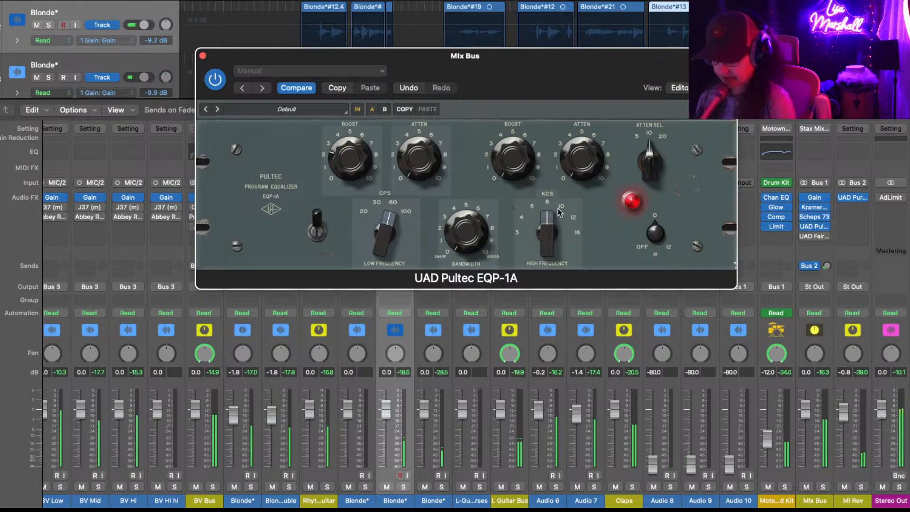
{"action": "left_click_drag", "start_coordinate": [547, 218], "coordinate": [545, 204]}
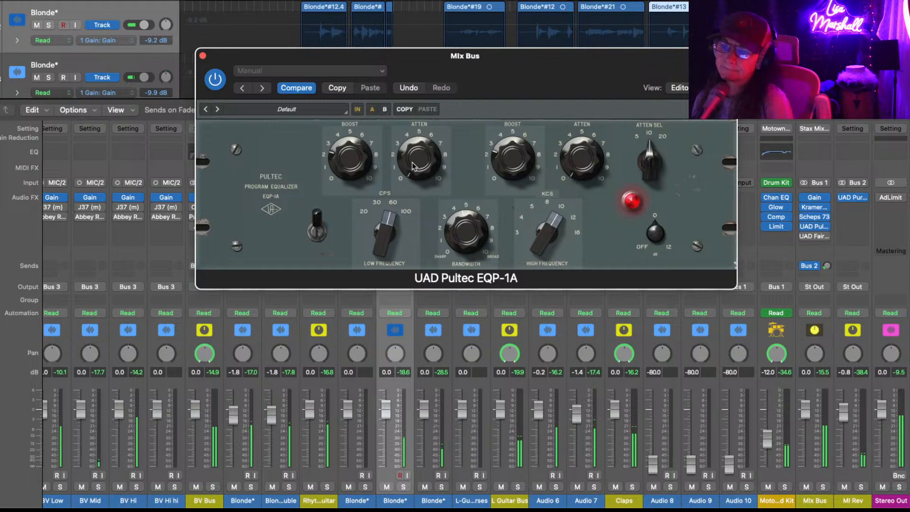
{"action": "left_click_drag", "start_coordinate": [406, 152], "coordinate": [401, 138]}
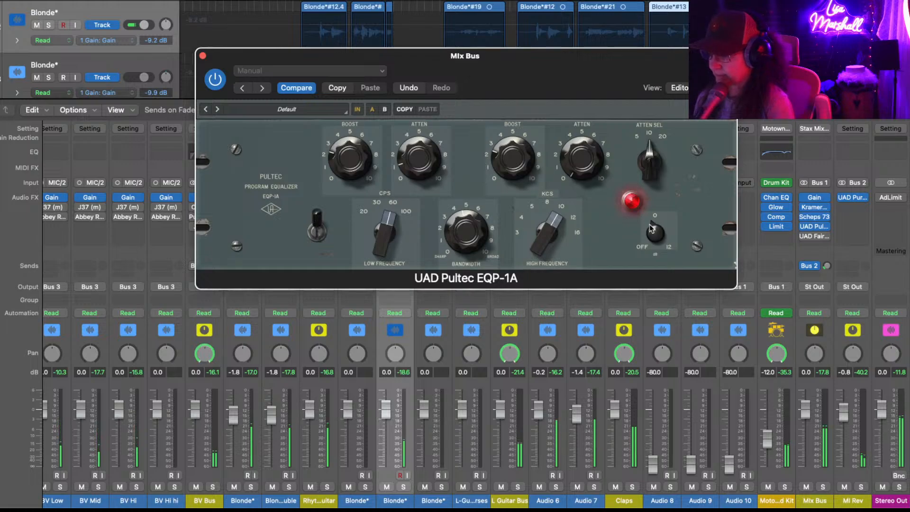
{"action": "left_click", "coordinate": [202, 57]}
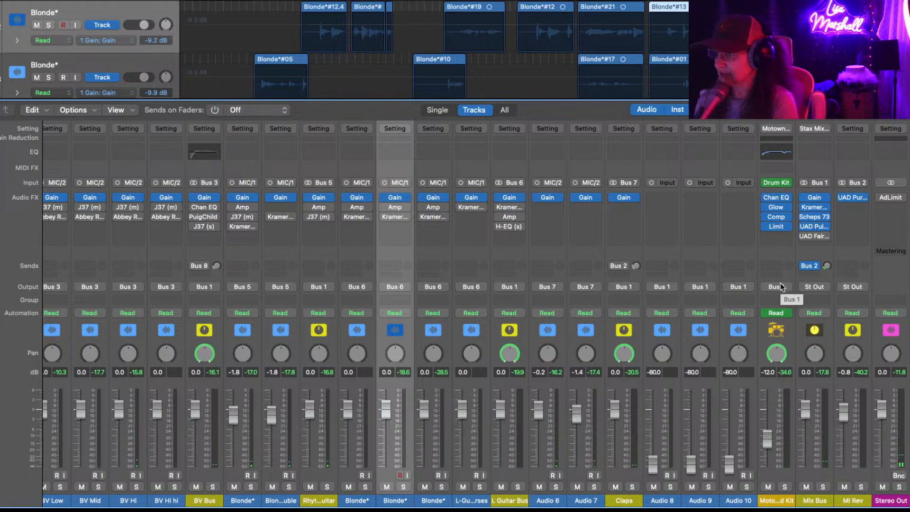
- Open the UAD Fairchild 670 on the Mix Bus and move its window clear of the Mix Bus channel strip
{"action": "mouse_move", "coordinate": [816, 238]}
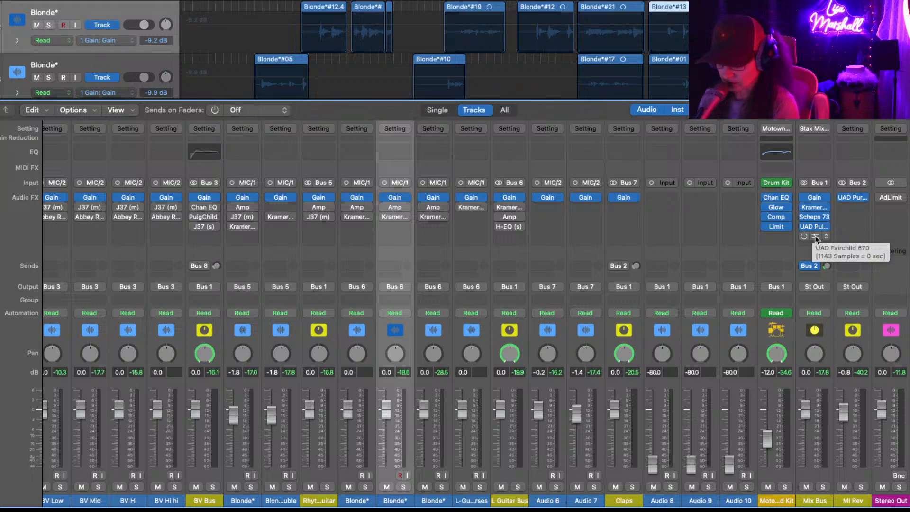
{"action": "left_click", "coordinate": [816, 238]}
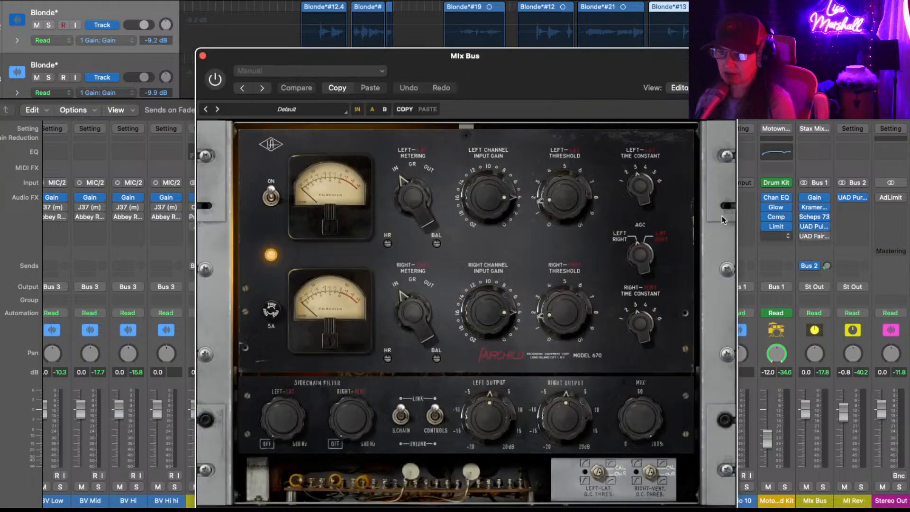
{"action": "left_click_drag", "start_coordinate": [590, 57], "coordinate": [424, 0]}
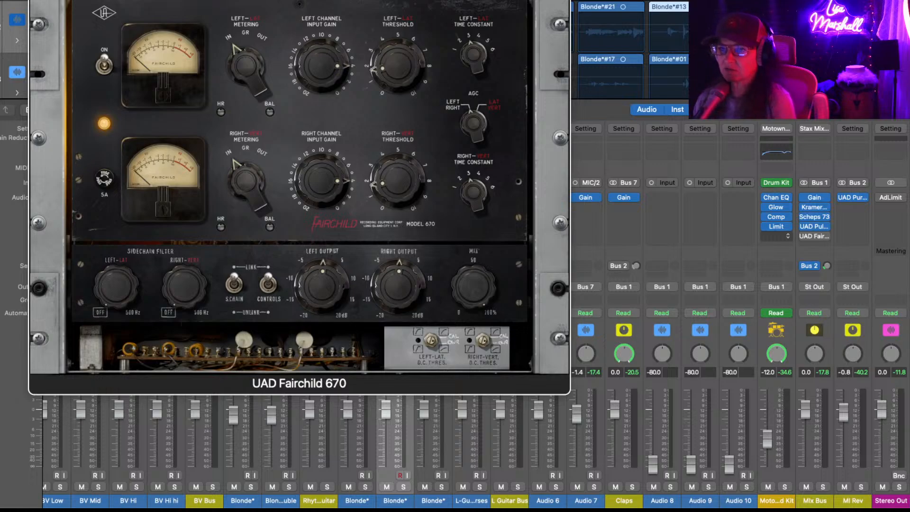
- Play the song, compare several Fairchild 670 presets, and load one that meters gain reduction as the starting point
{"action": "key", "text": "space"}
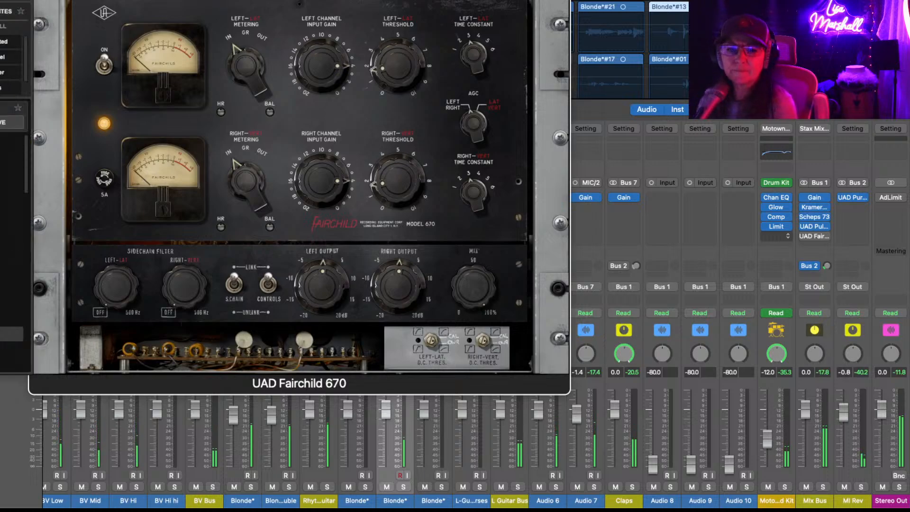
{"action": "left_click", "coordinate": [2, 72]}
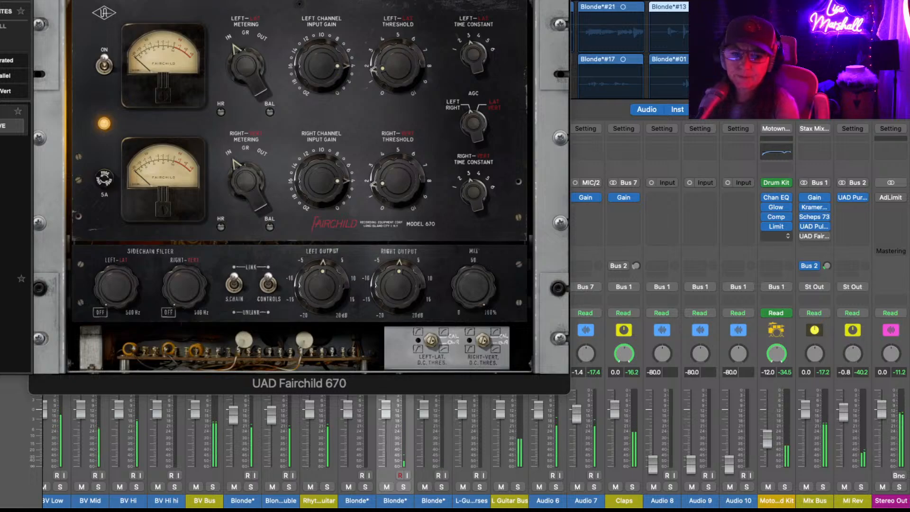
{"action": "left_click", "coordinate": [6, 263]}
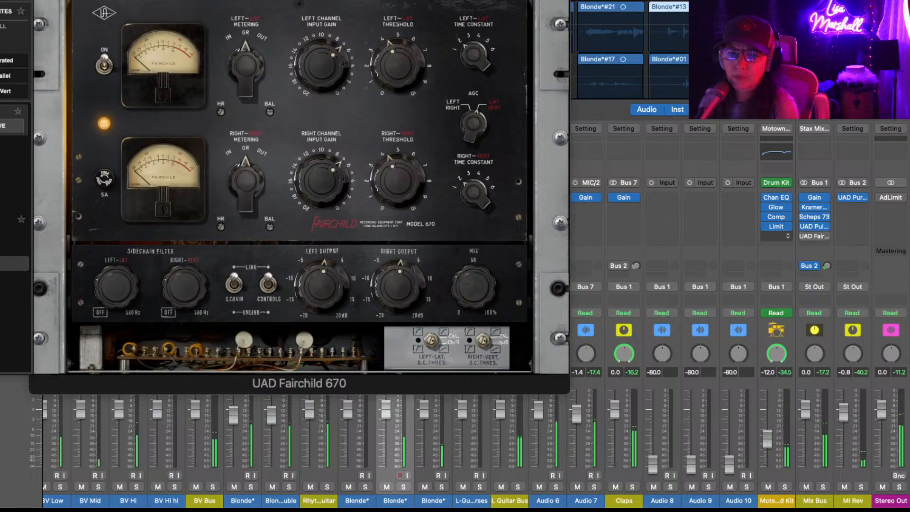
{"action": "left_click", "coordinate": [6, 218]}
{"action": "left_click", "coordinate": [7, 264]}
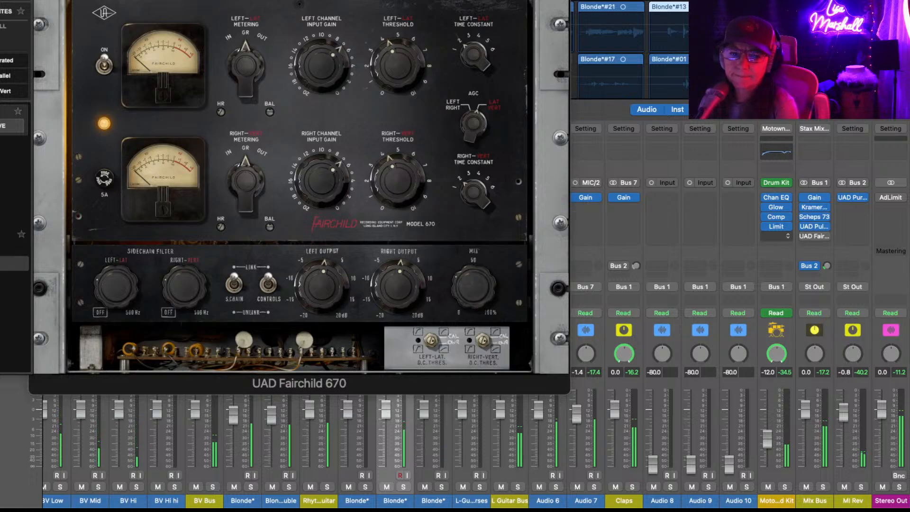
{"action": "left_click", "coordinate": [7, 249]}
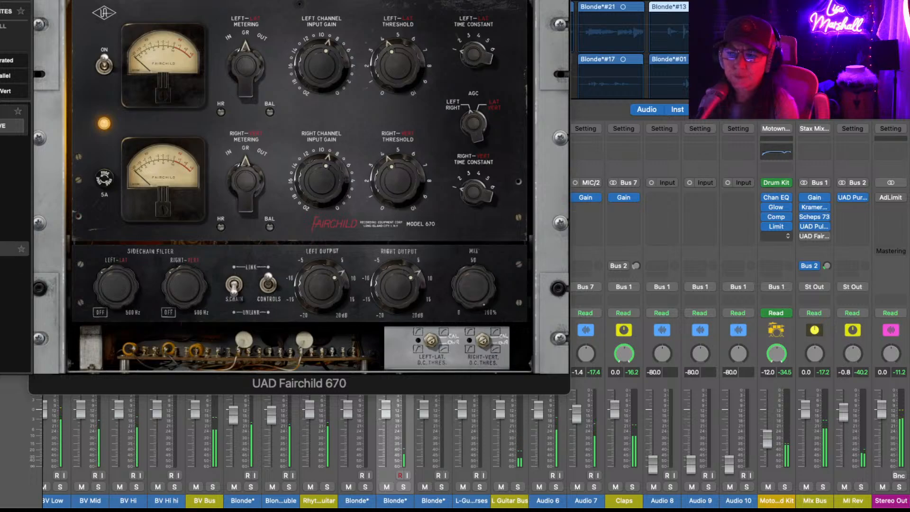
{"action": "left_click", "coordinate": [7, 263]}
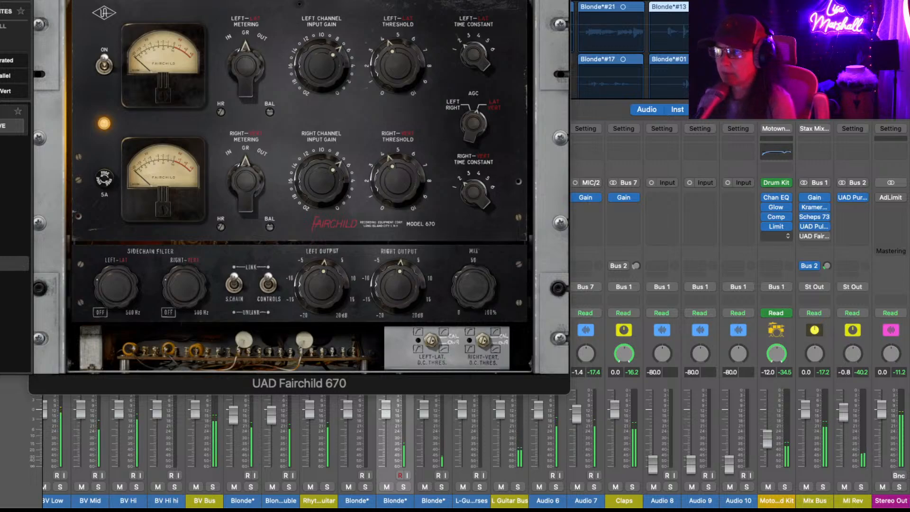
{"action": "key", "text": "Escape"}
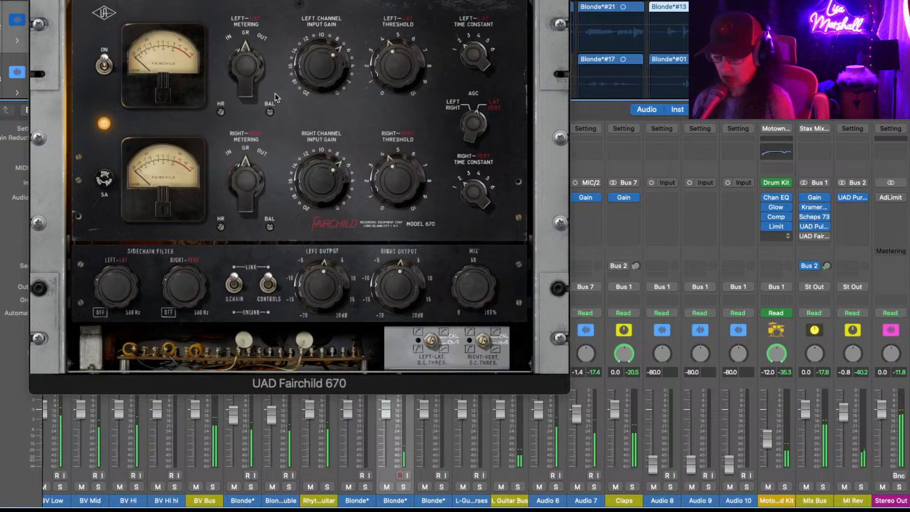
- Lower the Fairchild's thresholds slightly and fine-tune its input gains, checking IN metering, set metering to GR, and enable the compressor
{"action": "left_click_drag", "start_coordinate": [307, 195], "coordinate": [306, 193]}
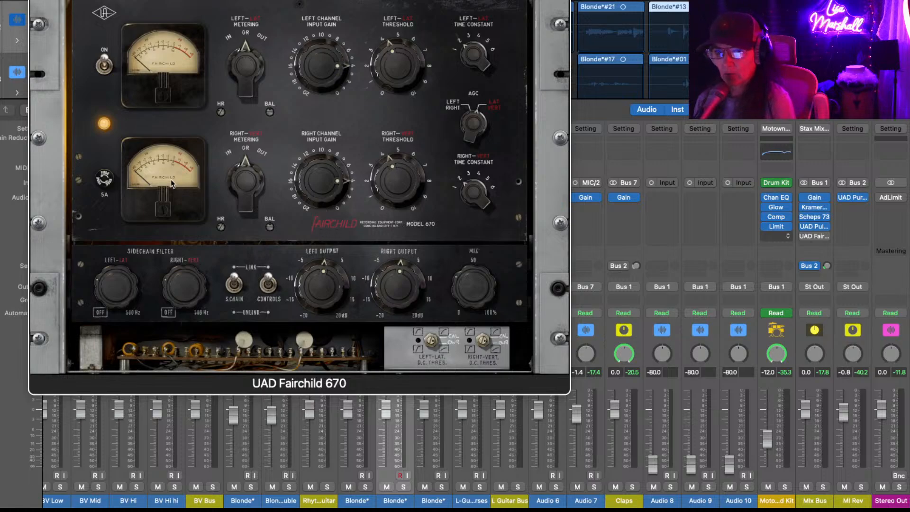
{"action": "left_click", "coordinate": [229, 40]}
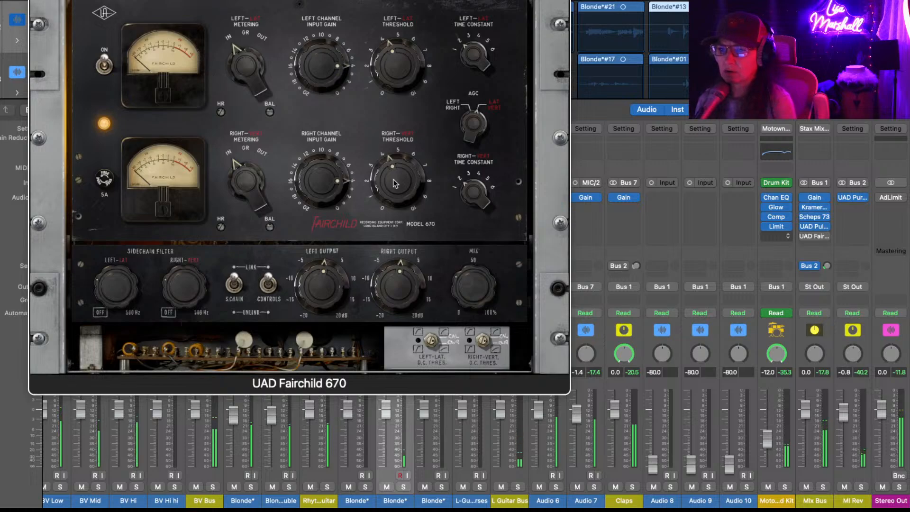
{"action": "mouse_move", "coordinate": [388, 155]}
{"action": "left_mouse_down"}
{"action": "mouse_move", "coordinate": [379, 175]}
{"action": "mouse_move", "coordinate": [394, 93]}
{"action": "mouse_move", "coordinate": [397, 216]}
{"action": "mouse_move", "coordinate": [388, 151]}
{"action": "left_mouse_up"}
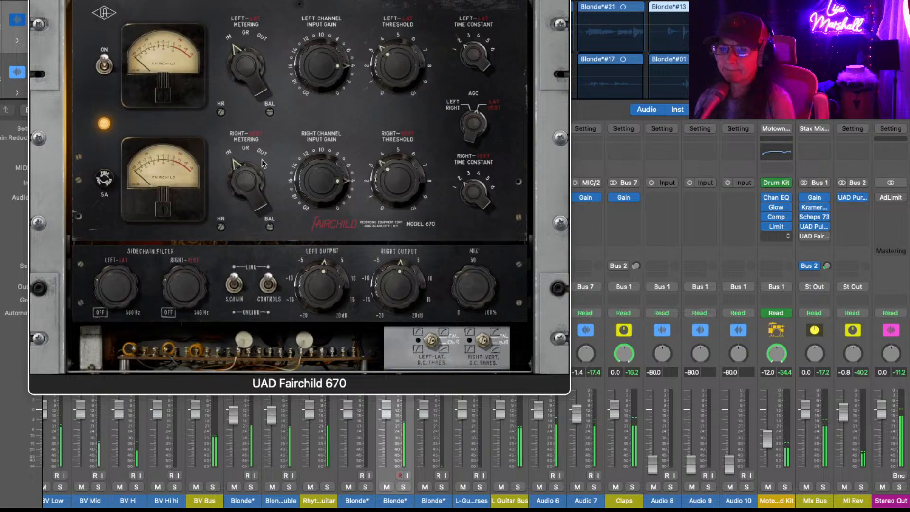
{"action": "left_click", "coordinate": [245, 149]}
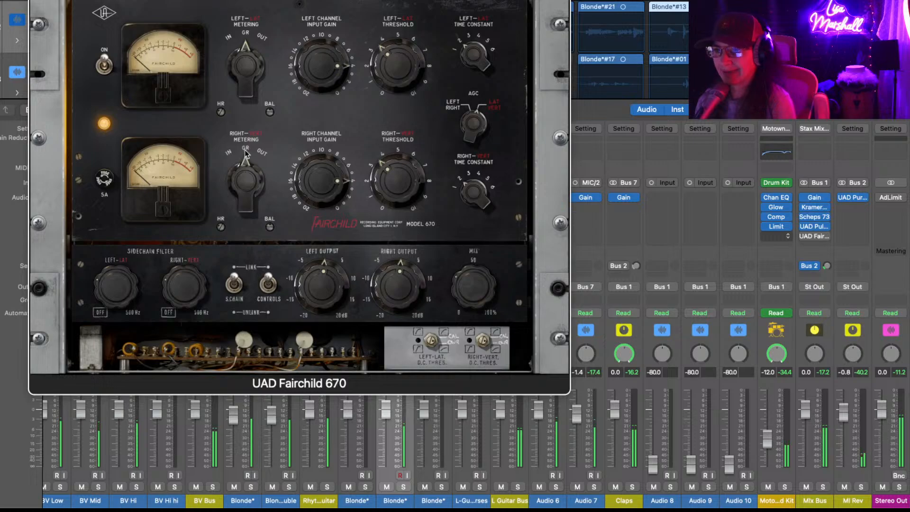
{"action": "mouse_move", "coordinate": [318, 63]}
{"action": "left_mouse_down"}
{"action": "mouse_move", "coordinate": [318, 86]}
{"action": "mouse_move", "coordinate": [347, 126]}
{"action": "mouse_move", "coordinate": [344, 138]}
{"action": "mouse_move", "coordinate": [303, 88]}
{"action": "mouse_move", "coordinate": [306, 70]}
{"action": "left_mouse_up"}
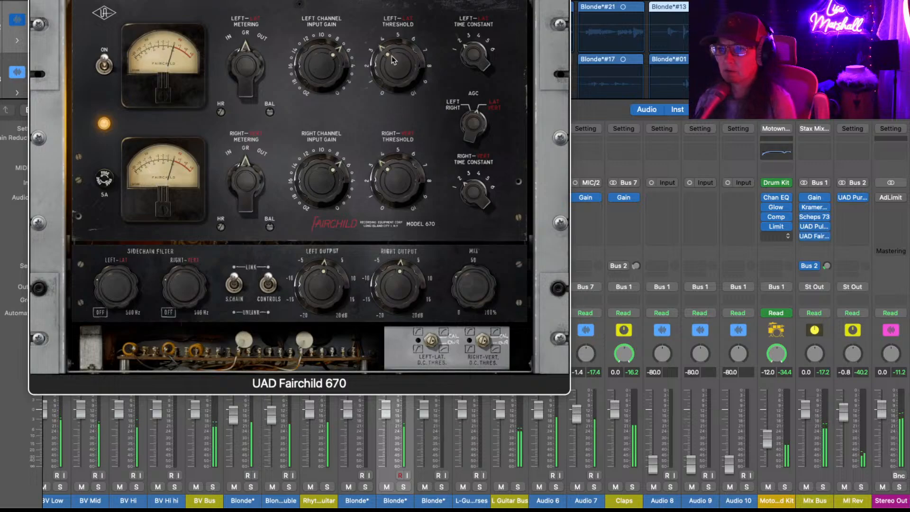
- During playback, readjust the Fairchild 670's input gains and thresholds and change its time constants
{"action": "left_click_drag", "start_coordinate": [336, 57], "coordinate": [318, 72]}
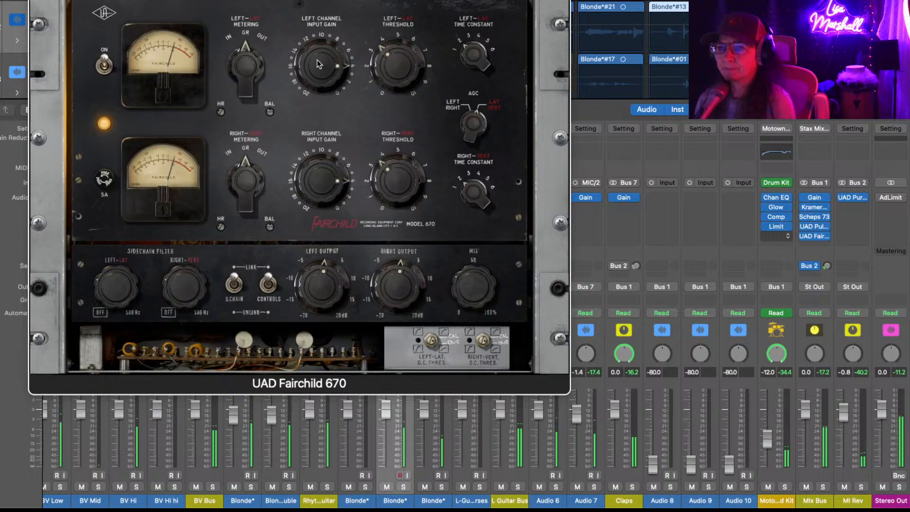
{"action": "left_click_drag", "start_coordinate": [393, 56], "coordinate": [385, 7]}
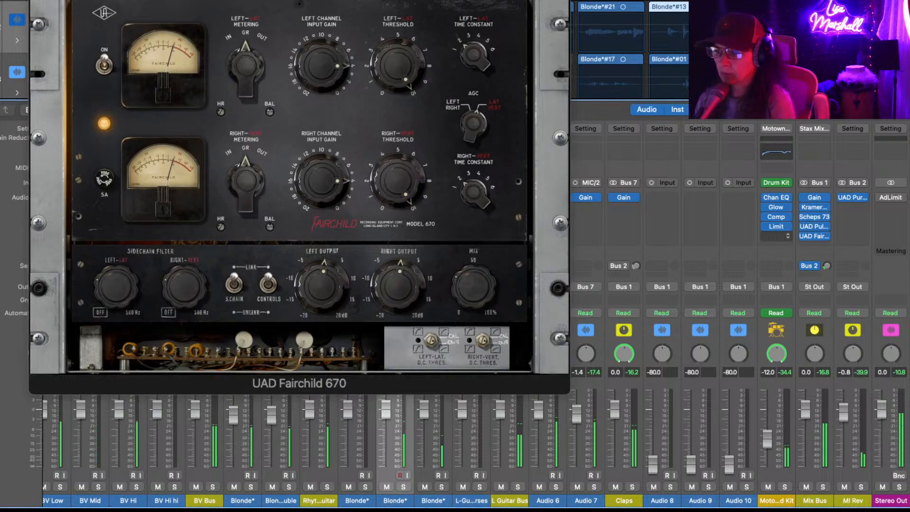
{"action": "left_click", "coordinate": [493, 205]}
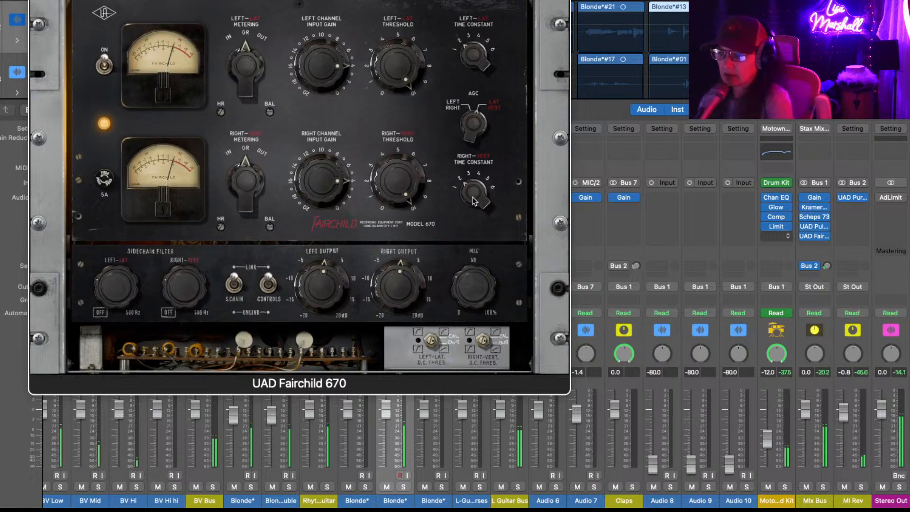
{"action": "left_click_drag", "start_coordinate": [493, 204], "coordinate": [464, 163]}
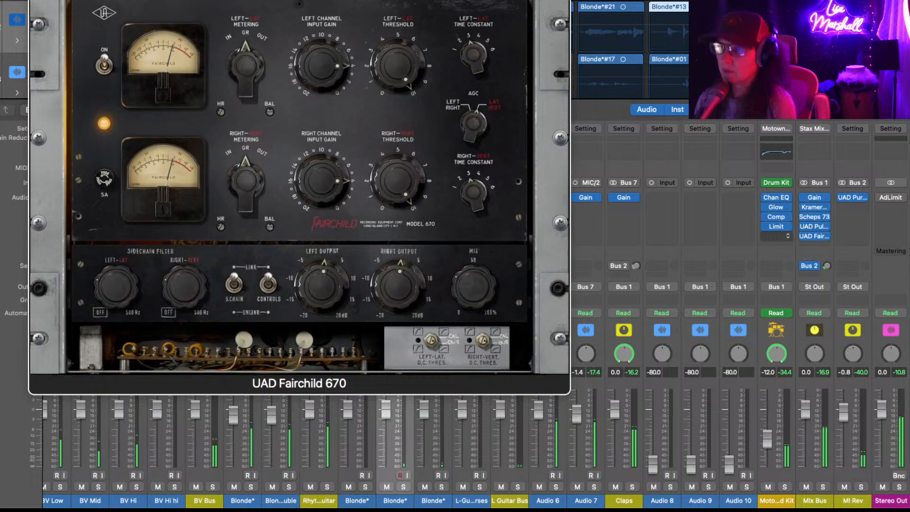
- Adjust the Fairchild's Mix control and play the song to check the compression
{"action": "left_click", "coordinate": [758, 110]}
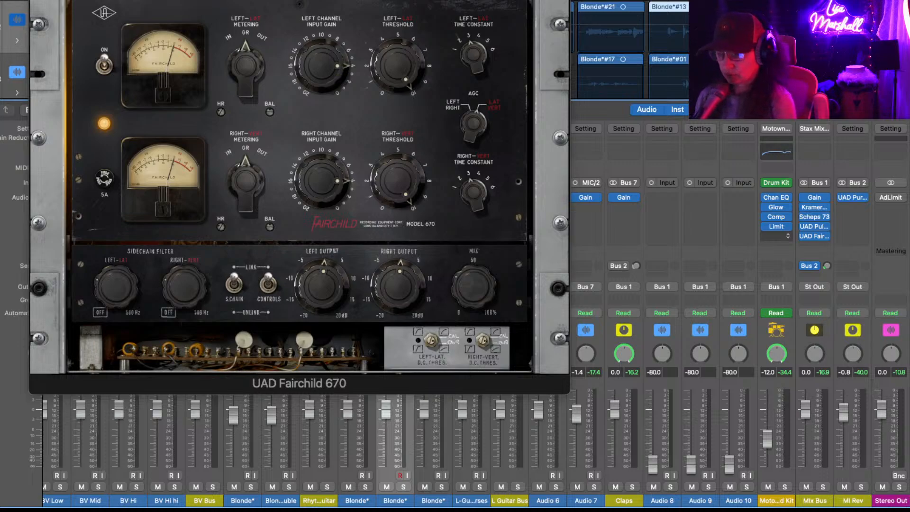
{"action": "left_click_drag", "start_coordinate": [464, 287], "coordinate": [458, 221]}
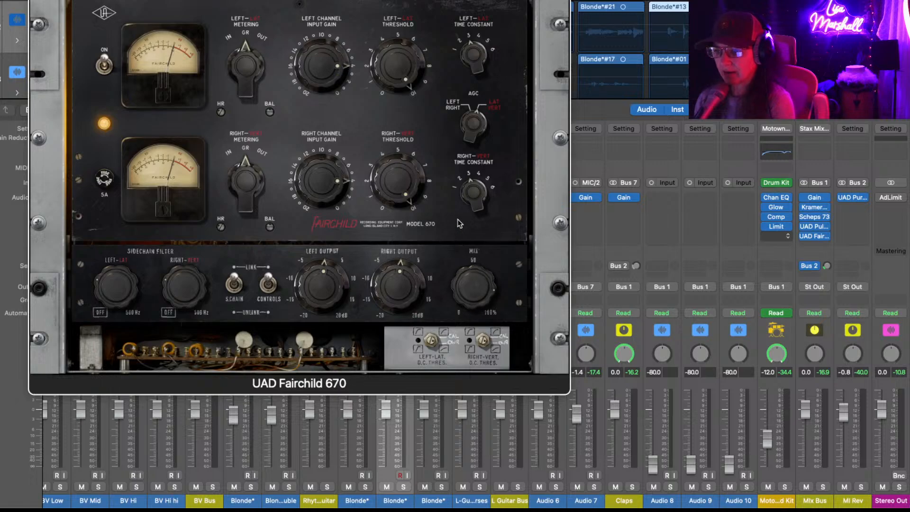
{"action": "key", "text": "space"}
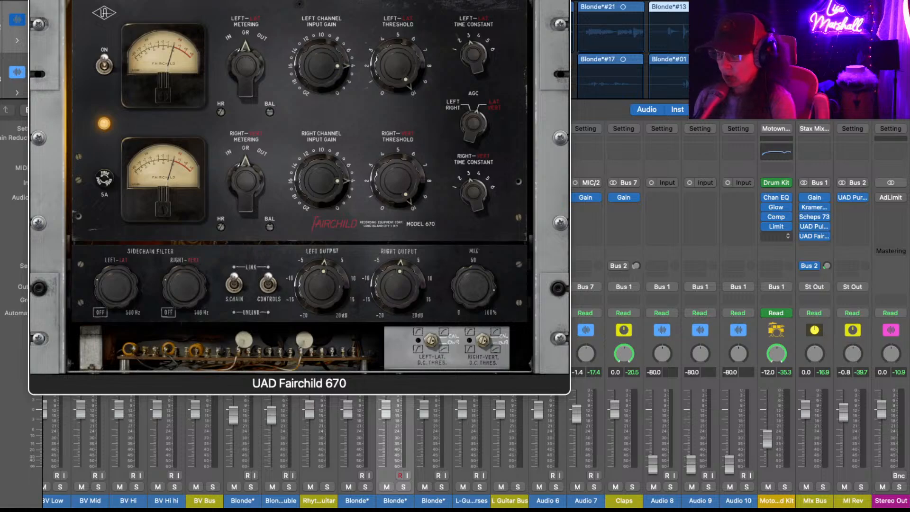
- Open the UAD Pure Plate on MI Rev, shorten its reverb time slightly, and adjust the Mix Bus send to Bus 2 during playback
{"action": "left_click", "coordinate": [853, 198]}
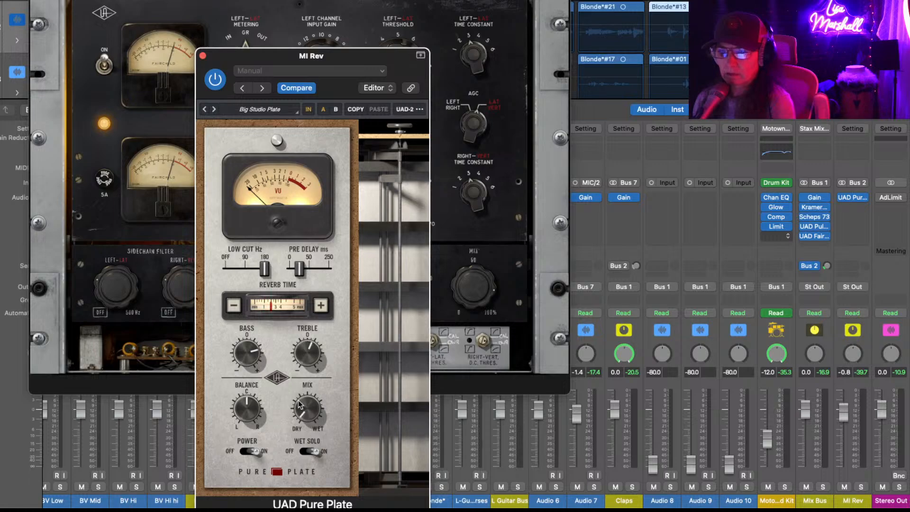
{"action": "left_click", "coordinate": [281, 303]}
{"action": "left_click_drag", "start_coordinate": [281, 304], "coordinate": [270, 305]}
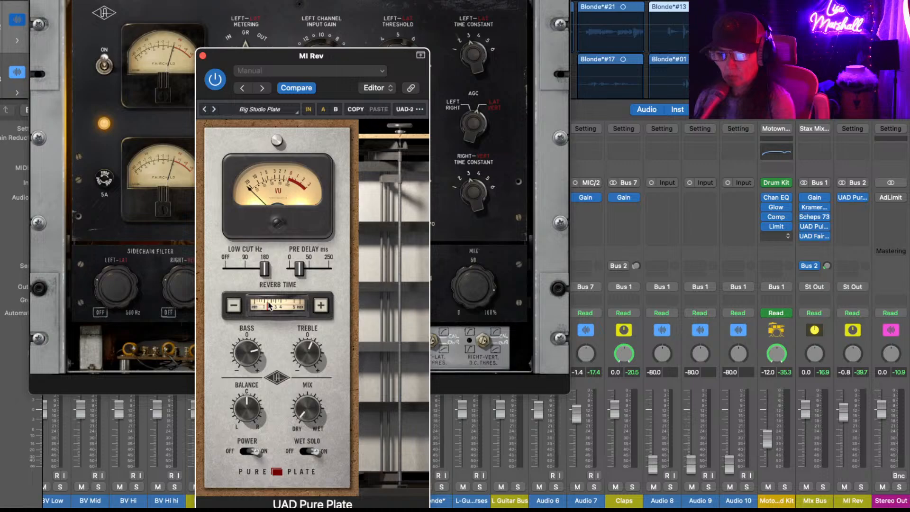
{"action": "key", "text": "space"}
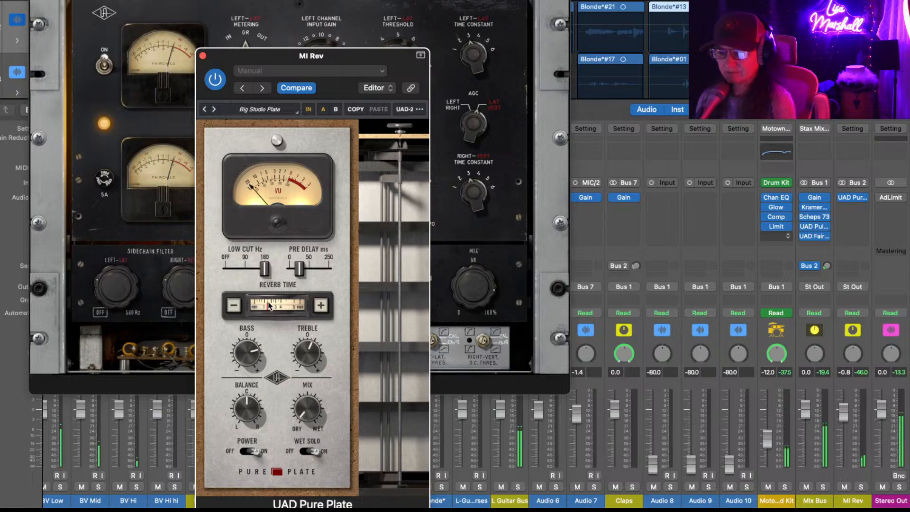
{"action": "left_click", "coordinate": [826, 266]}
{"action": "left_click_drag", "start_coordinate": [826, 266], "coordinate": [825, 266]}
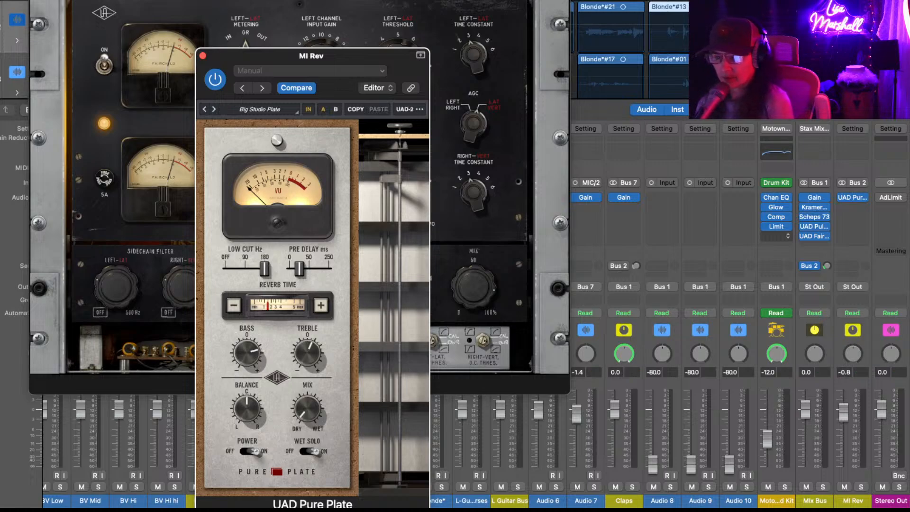
- Play the song while raising the Pure Plate's wet mix slightly and lengthening its reverb time
{"action": "key", "text": "space"}
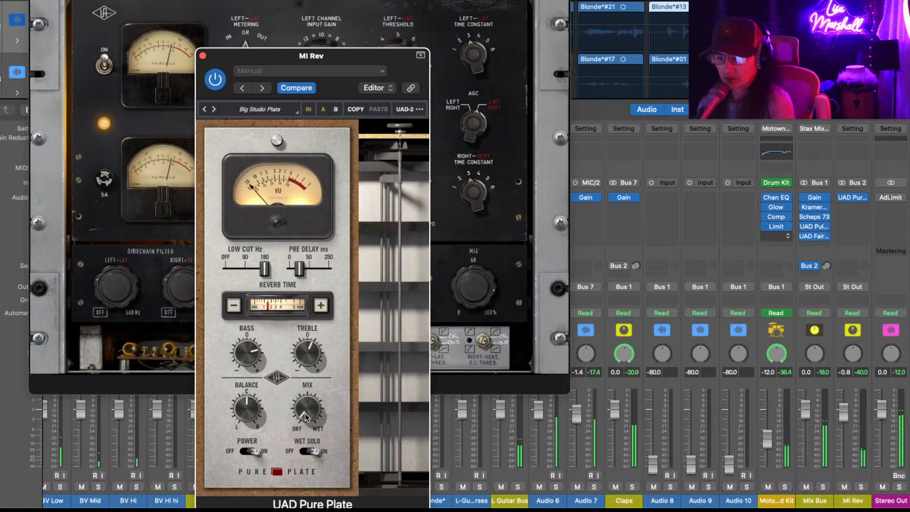
{"action": "left_click_drag", "start_coordinate": [294, 404], "coordinate": [294, 396]}
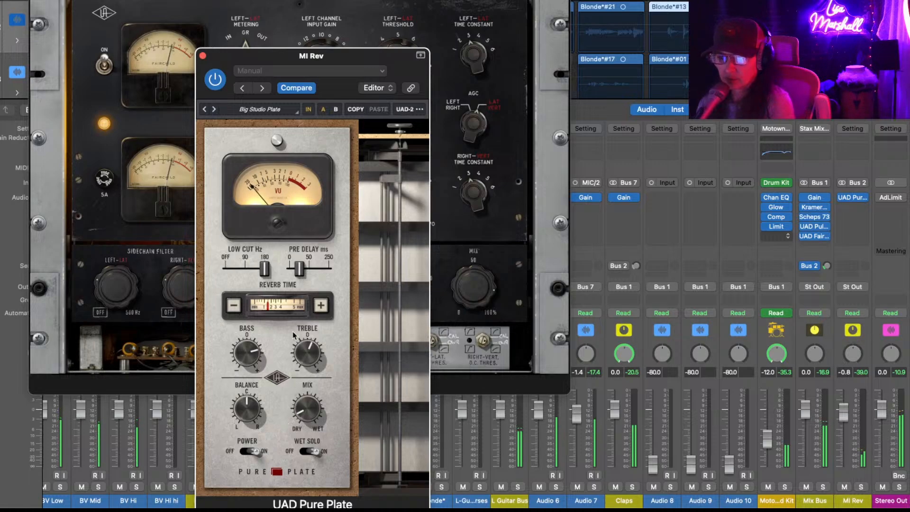
{"action": "left_click", "coordinate": [285, 302]}
{"action": "left_click_drag", "start_coordinate": [285, 303], "coordinate": [276, 302]}
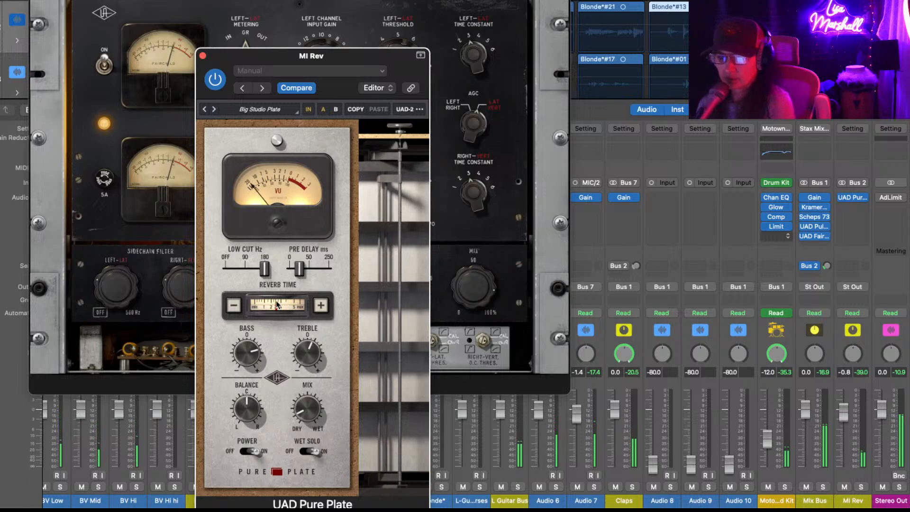
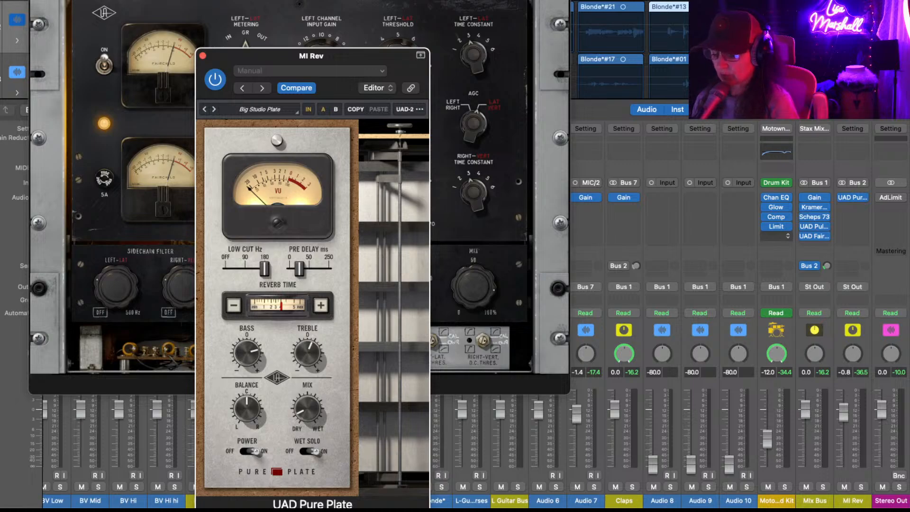
- Close the Pure Plate and Fairchild 670 plug-in windows
{"action": "left_click", "coordinate": [856, 199]}
{"action": "left_click", "coordinate": [856, 199]}
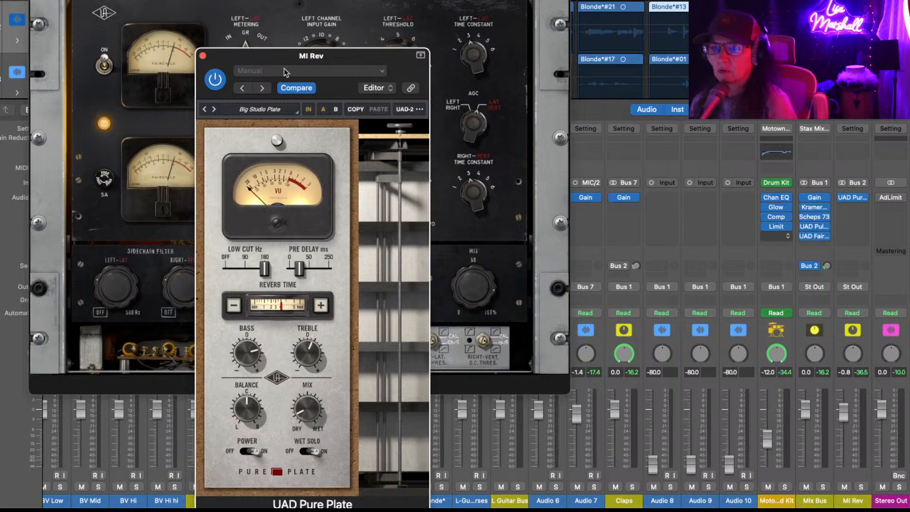
{"action": "left_click", "coordinate": [203, 56]}
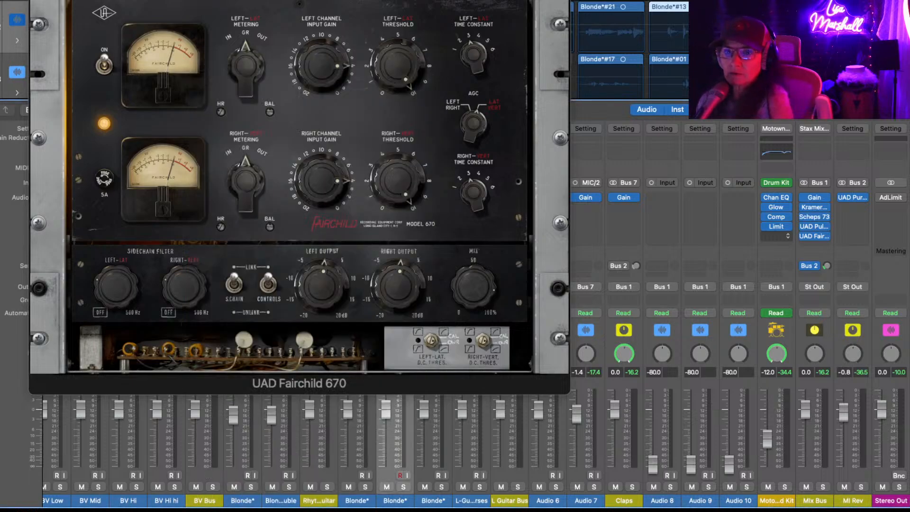
{"action": "key", "text": "super+w"}
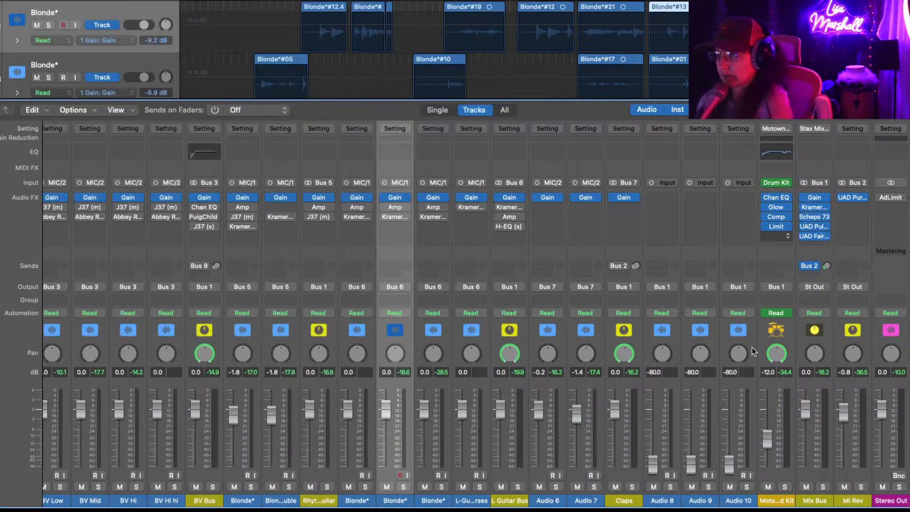
- Insert the stereo version of the Waves J37 tape plug-in after the Fairchild on the Mix Bus
{"action": "left_click", "coordinate": [828, 246]}
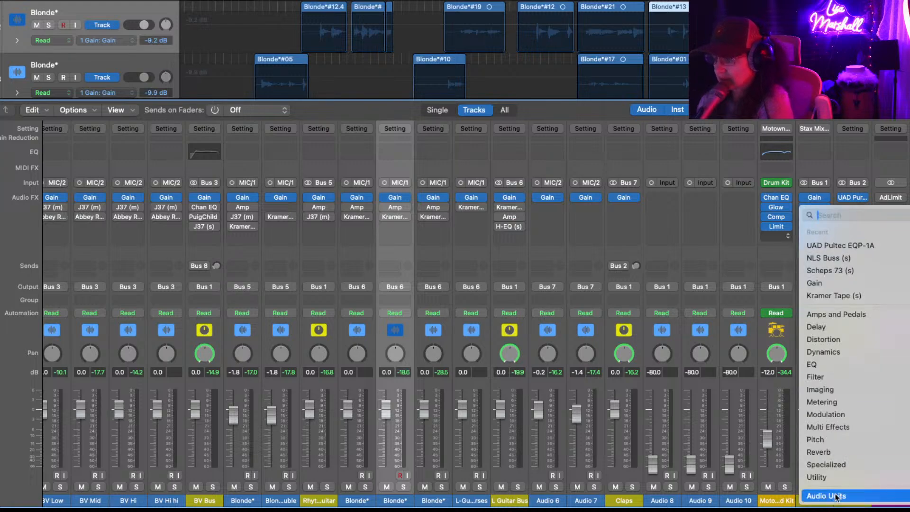
{"action": "mouse_move", "coordinate": [837, 496]}
{"action": "mouse_move", "coordinate": [711, 496]}
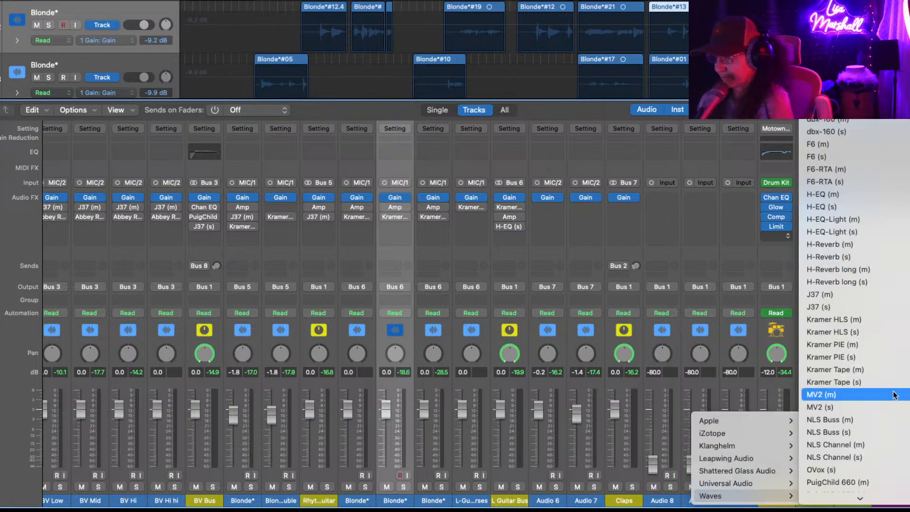
{"action": "mouse_move", "coordinate": [878, 312]}
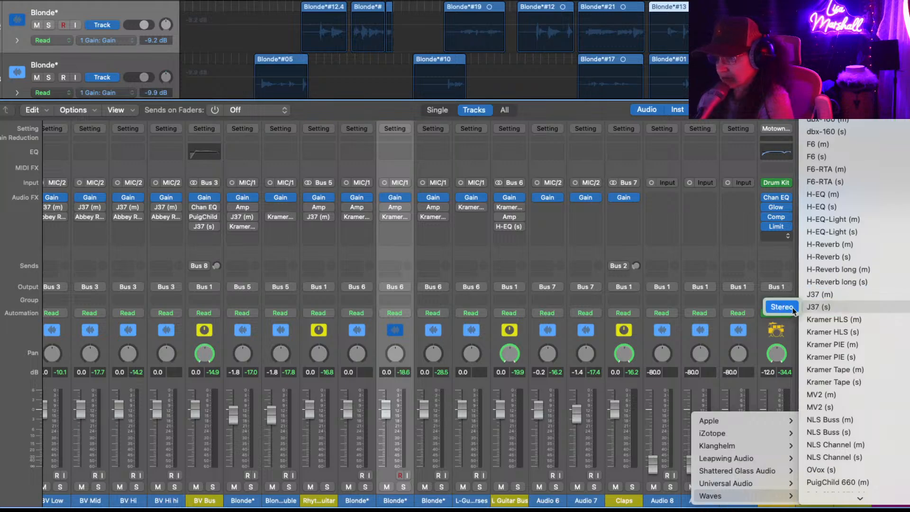
{"action": "left_click", "coordinate": [780, 308]}
{"action": "left_click", "coordinate": [778, 312]}
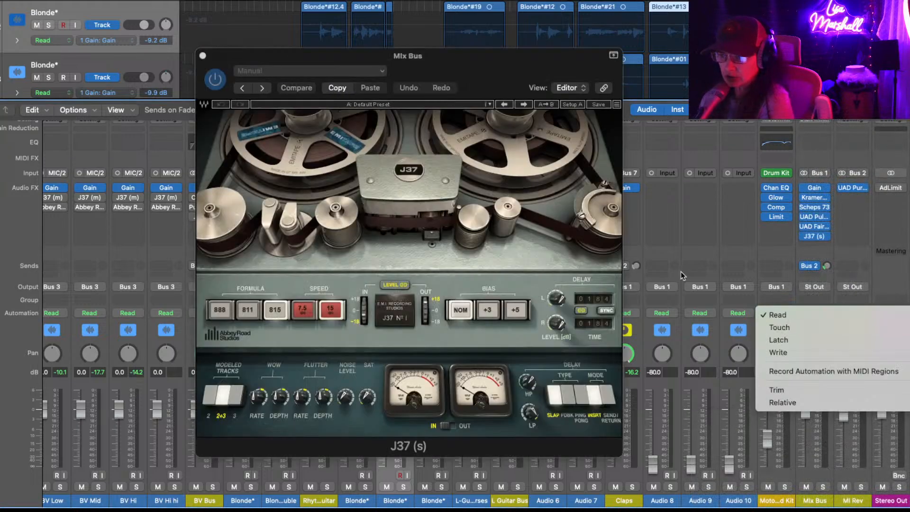
{"action": "left_click", "coordinate": [515, 82]}
- During playback, load the J37's Abbey Road Default preset, raise its input level to about 4.2 dB, and close it
{"action": "key", "text": "space"}
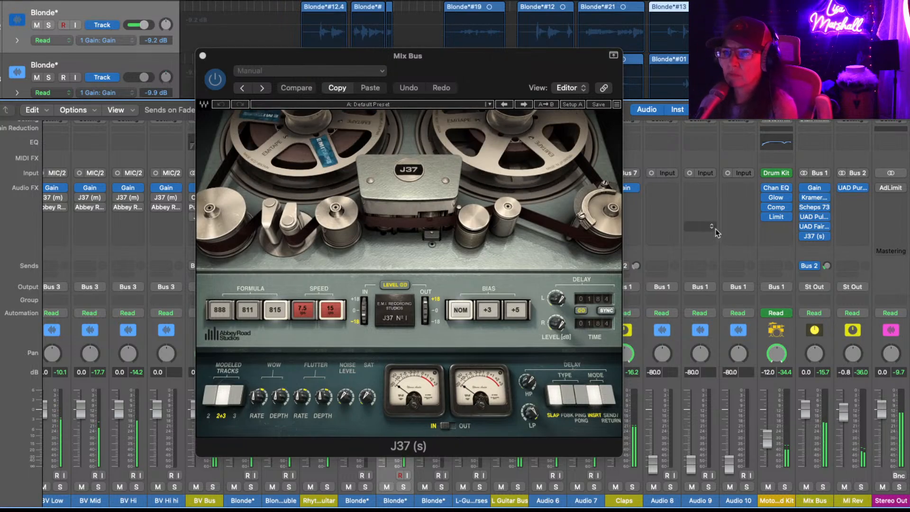
{"action": "left_click", "coordinate": [383, 74]}
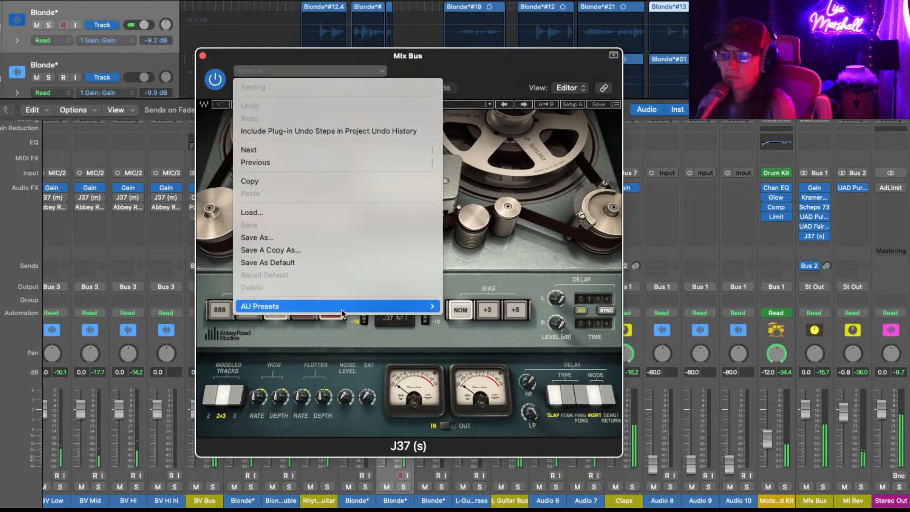
{"action": "mouse_move", "coordinate": [343, 312]}
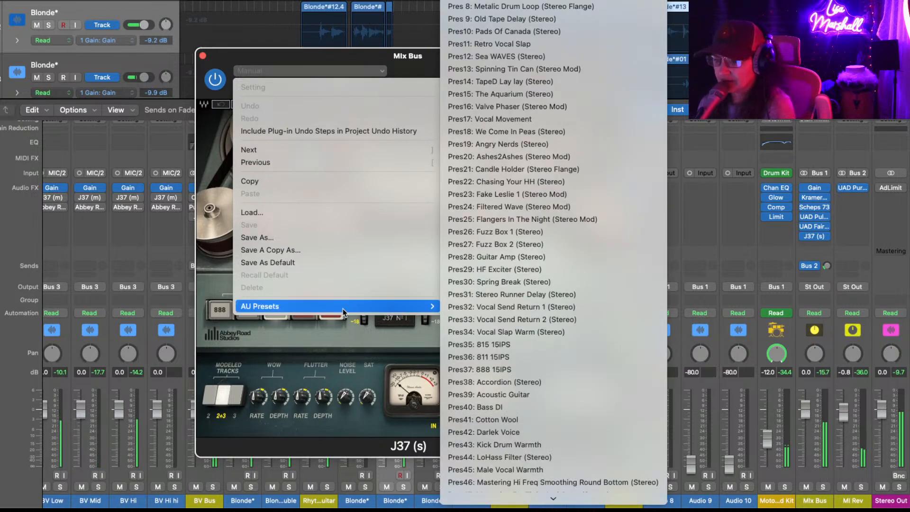
{"action": "scroll", "coordinate": [511, 315], "scroll_direction": "down", "scroll_amount": 1}
{"action": "scroll", "coordinate": [511, 317], "scroll_direction": "down", "scroll_amount": 15}
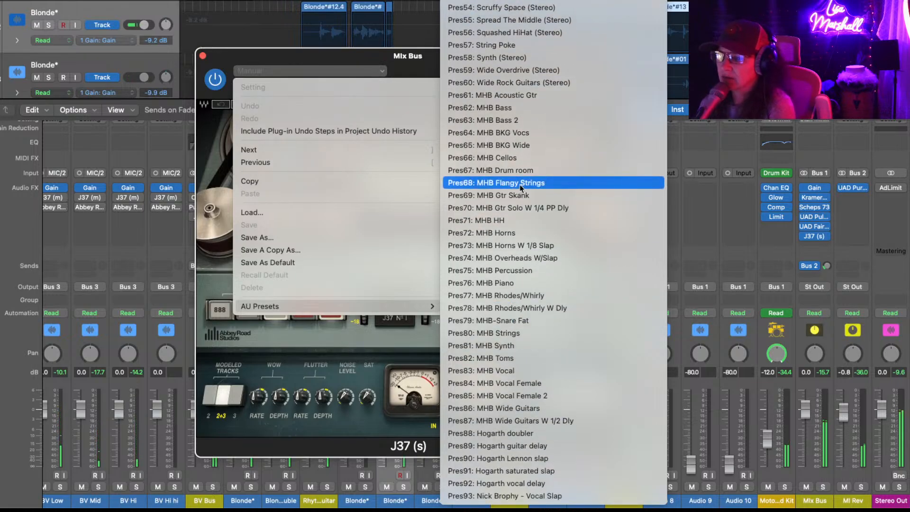
{"action": "scroll", "coordinate": [520, 188], "scroll_direction": "up", "scroll_amount": 15}
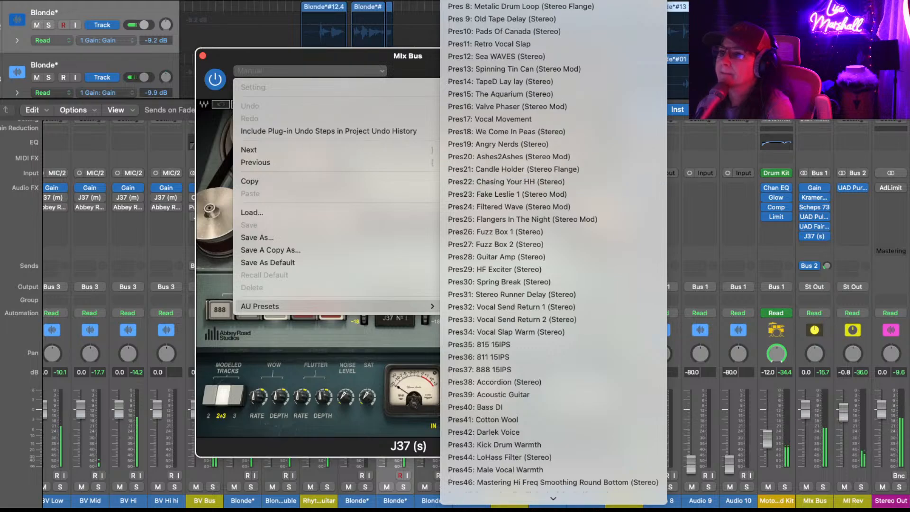
{"action": "key", "text": "Escape"}
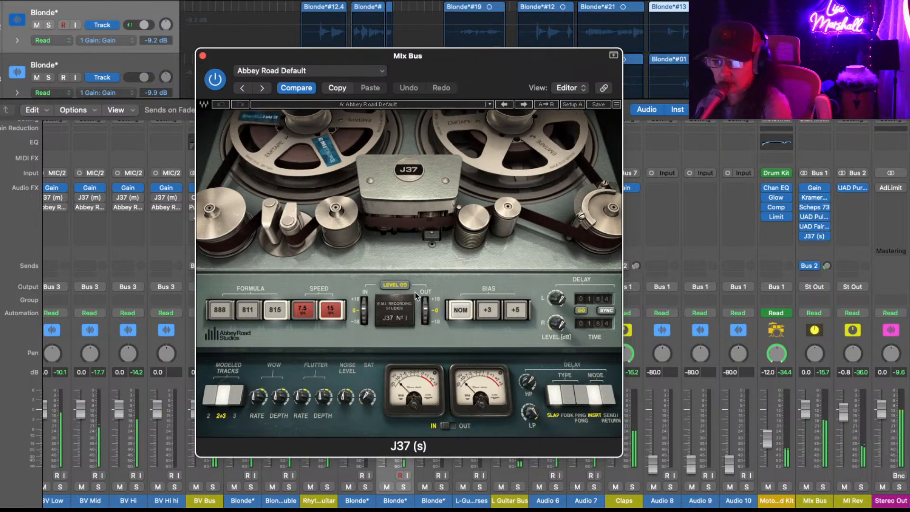
{"action": "left_click_drag", "start_coordinate": [364, 310], "coordinate": [366, 276]}
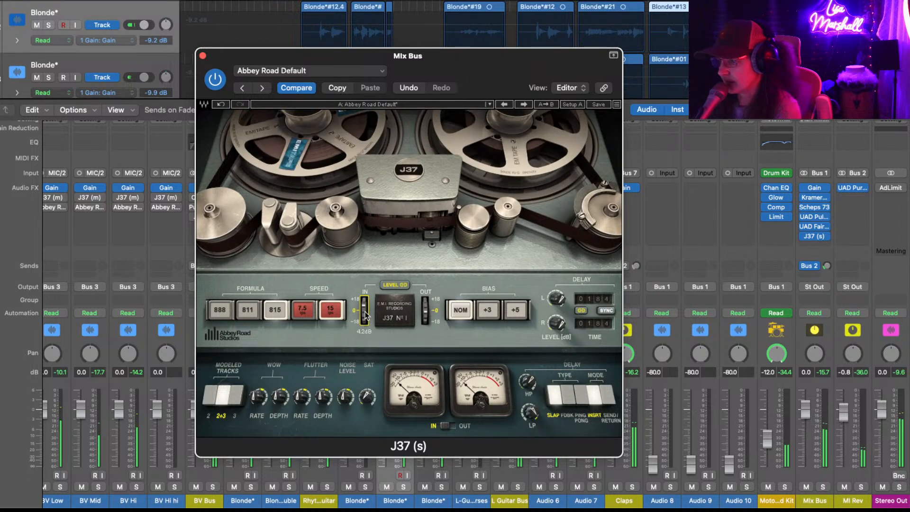
{"action": "left_click", "coordinate": [203, 55]}
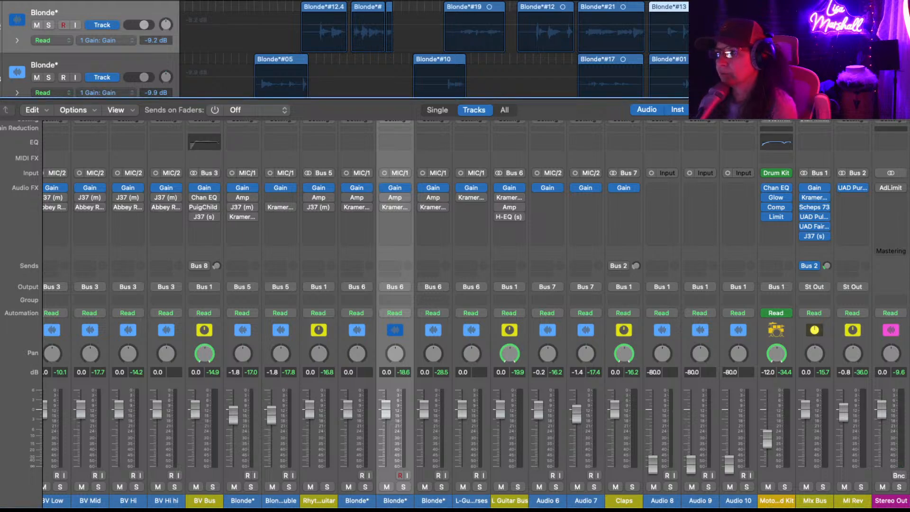
- Return the playhead to an early part of the song and play the mix with the full Mix Bus chain
{"action": "left_click_drag", "start_coordinate": [809, 0], "coordinate": [301, 1]}
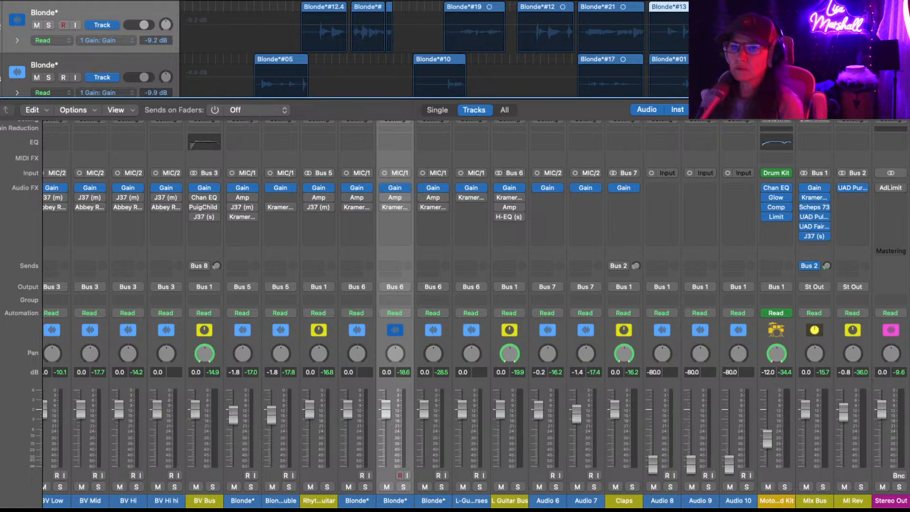
{"action": "key", "text": "space"}
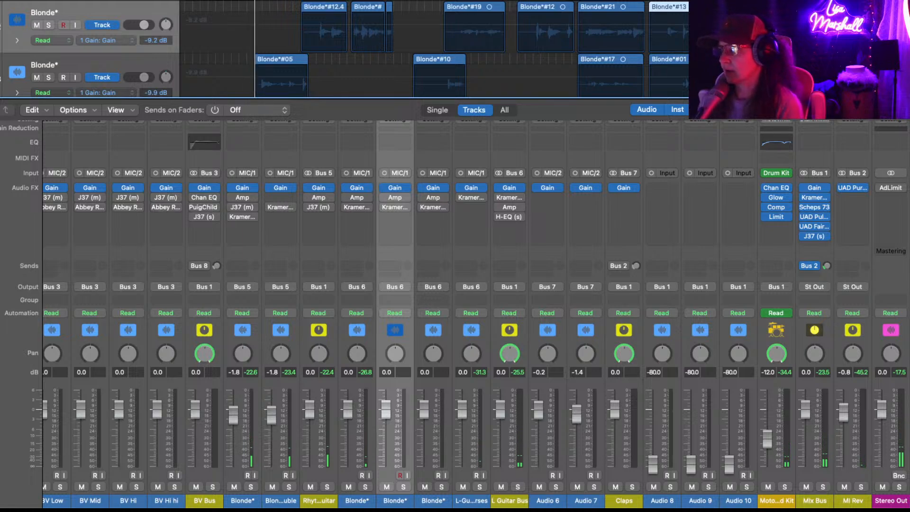
{"action": "key", "text": "space"}
{"action": "key", "text": "space"}
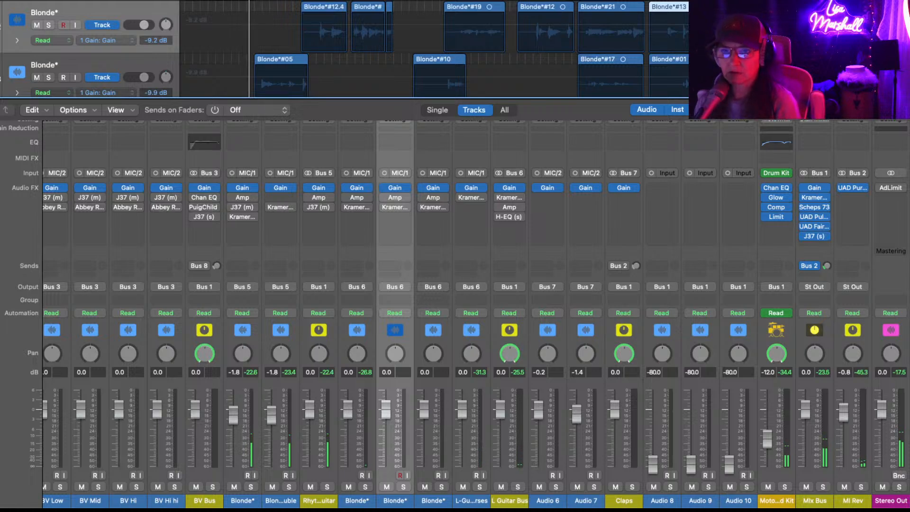
- Review the vocal tracks in the arrangement without the mixer, and play the song from the beginning with the mixer shown again
{"action": "key", "text": "x"}
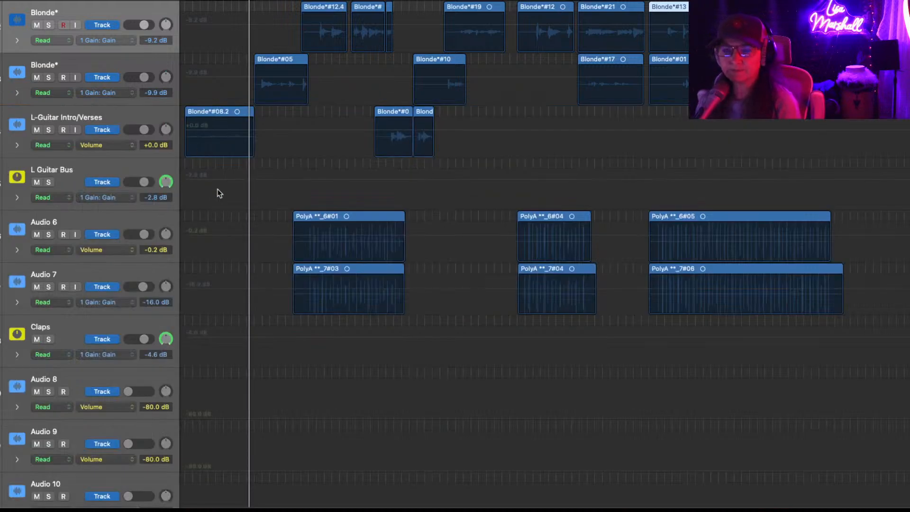
{"action": "scroll", "coordinate": [219, 193], "scroll_direction": "up", "scroll_amount": 10}
{"action": "scroll", "coordinate": [218, 193], "scroll_direction": "up", "scroll_amount": 5}
{"action": "scroll", "coordinate": [219, 193], "scroll_direction": "up", "scroll_amount": 8}
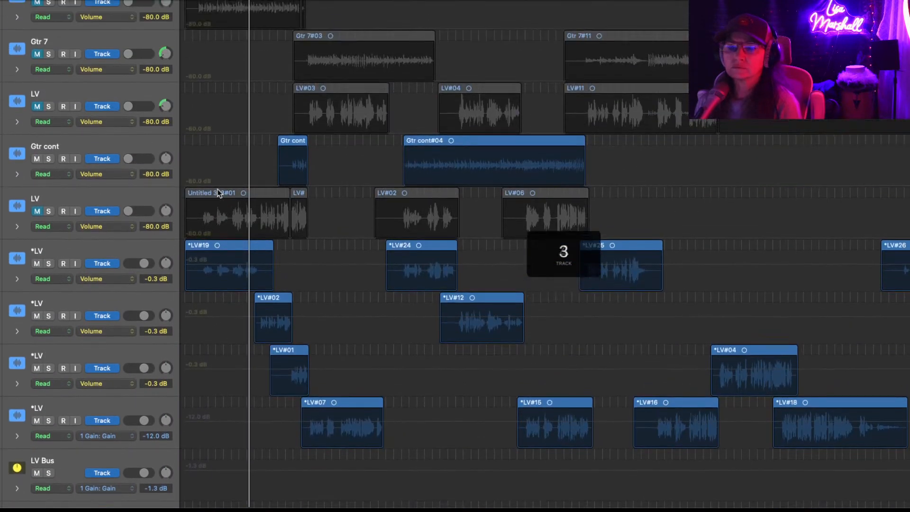
{"action": "scroll", "coordinate": [219, 193], "scroll_direction": "down", "scroll_amount": 5}
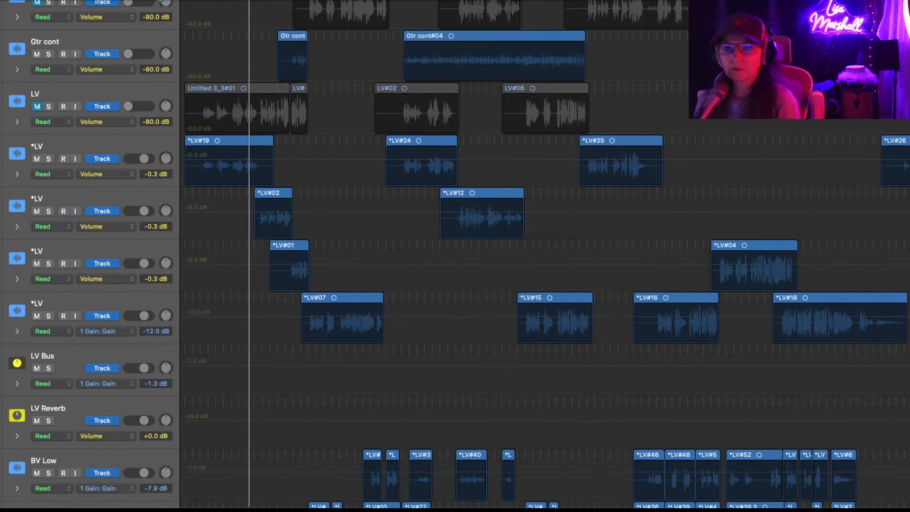
{"action": "key", "text": "x"}
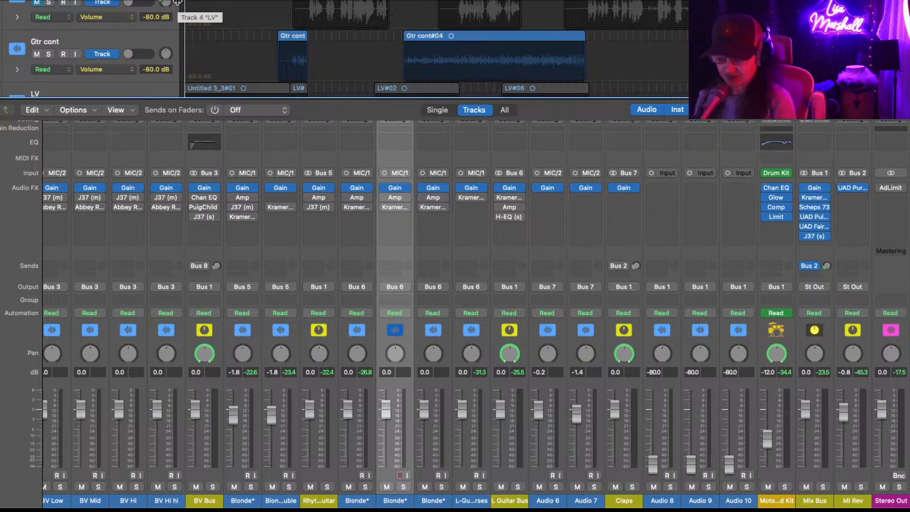
{"action": "key", "text": "space"}
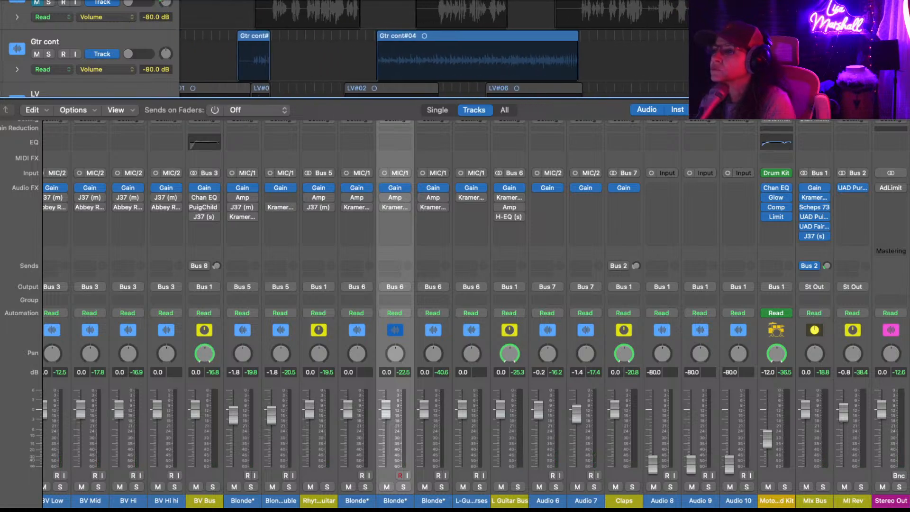
- Enlarge the timeline slightly and play the song from the start with the mixer hidden
{"action": "scroll", "coordinate": [635, 56], "scroll_direction": "down", "scroll_amount": 2}
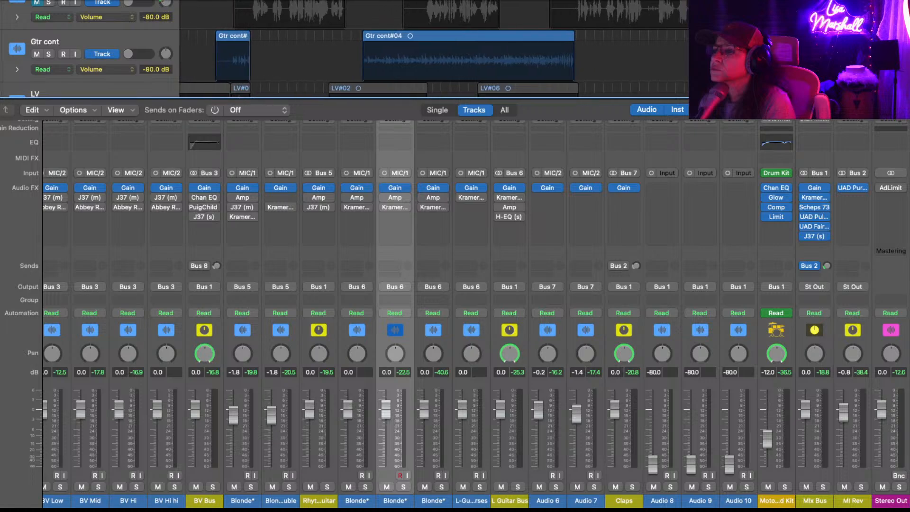
{"action": "scroll", "coordinate": [635, 57], "scroll_direction": "up", "scroll_amount": 1}
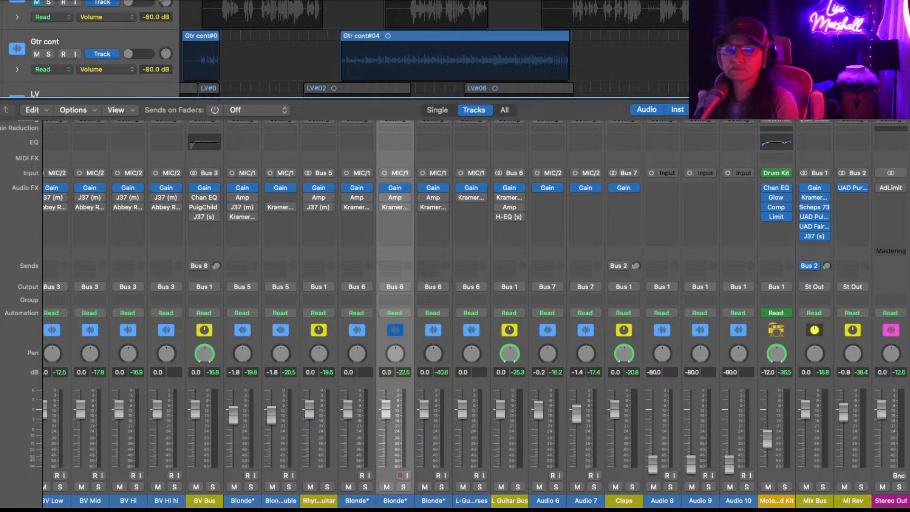
{"action": "key", "text": "x"}
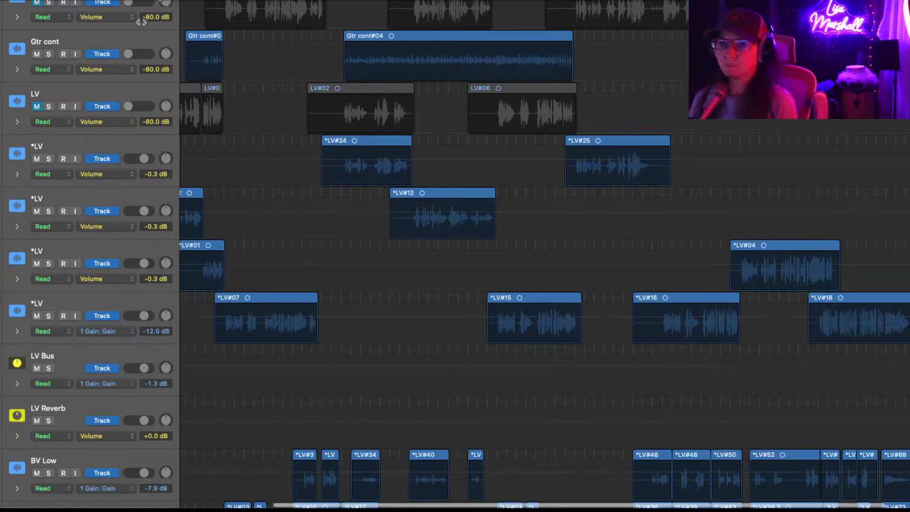
{"action": "scroll", "coordinate": [474, 256], "scroll_direction": "left", "scroll_amount": 5}
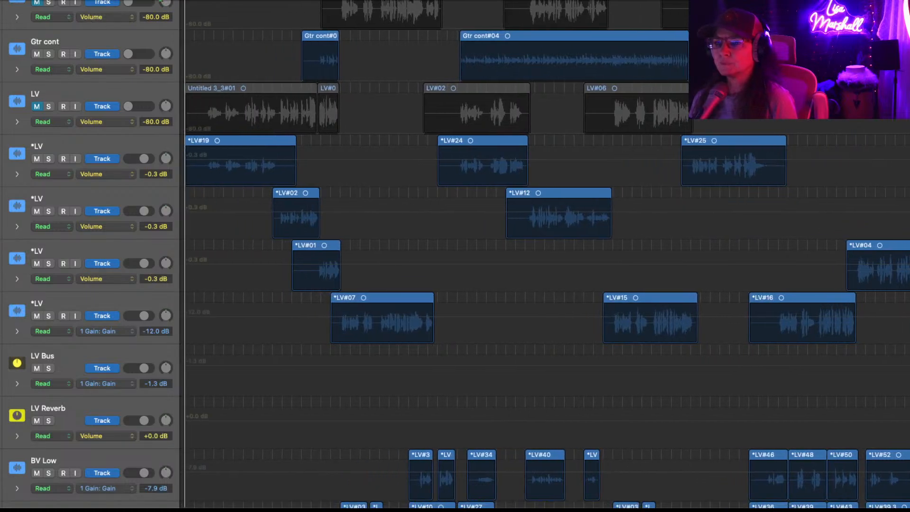
{"action": "left_click_drag", "start_coordinate": [302, 1], "coordinate": [185, 1]}
{"action": "left_click_drag", "start_coordinate": [360, 1], "coordinate": [418, 1]}
{"action": "key", "text": "space"}
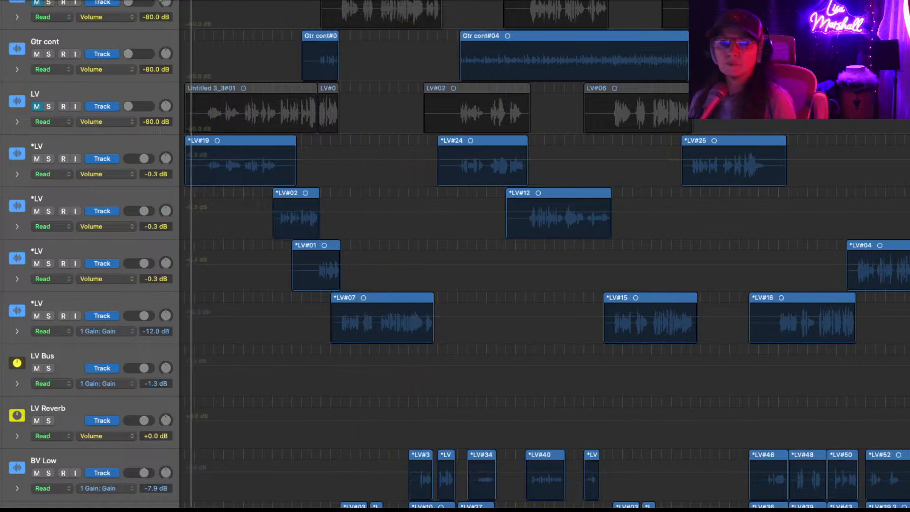
- Bring back the mixer and check the vocal and backing-vocal channel levels during playback
{"action": "key", "text": "x"}
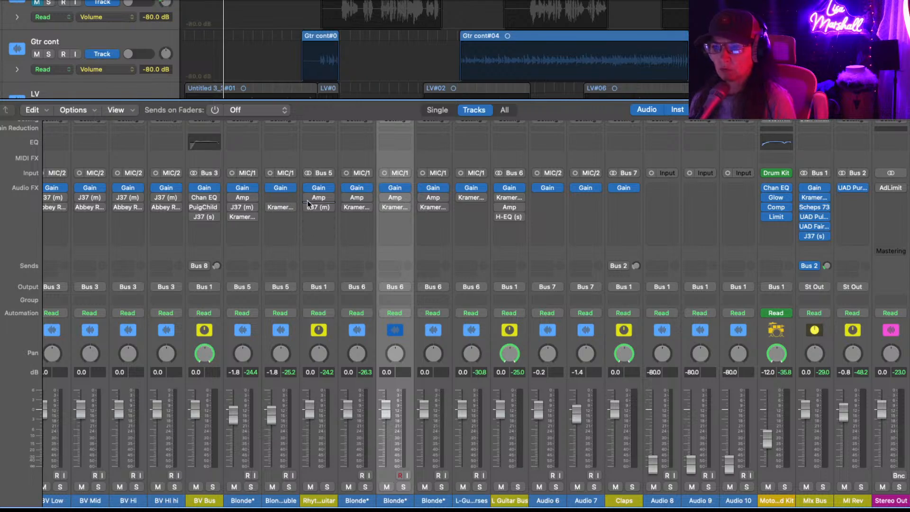
{"action": "key", "text": "space"}
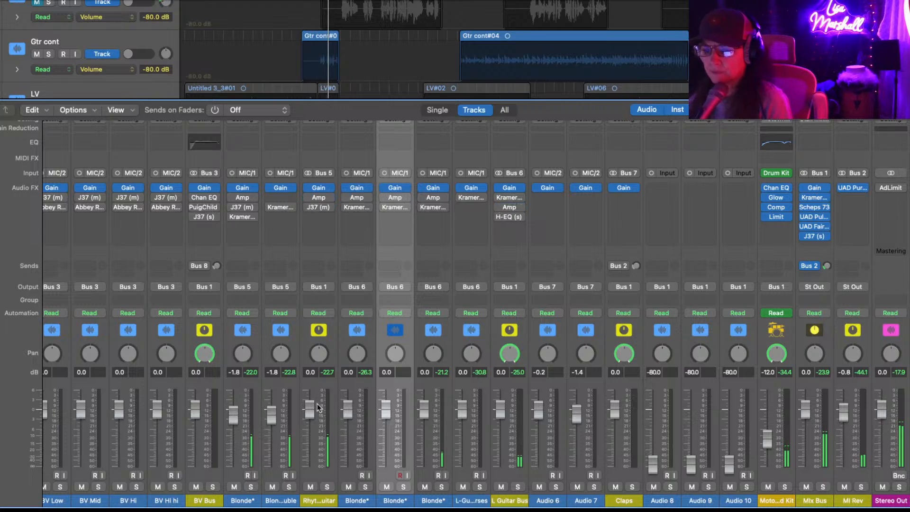
{"action": "scroll", "coordinate": [318, 406], "scroll_direction": "left", "scroll_amount": 10}
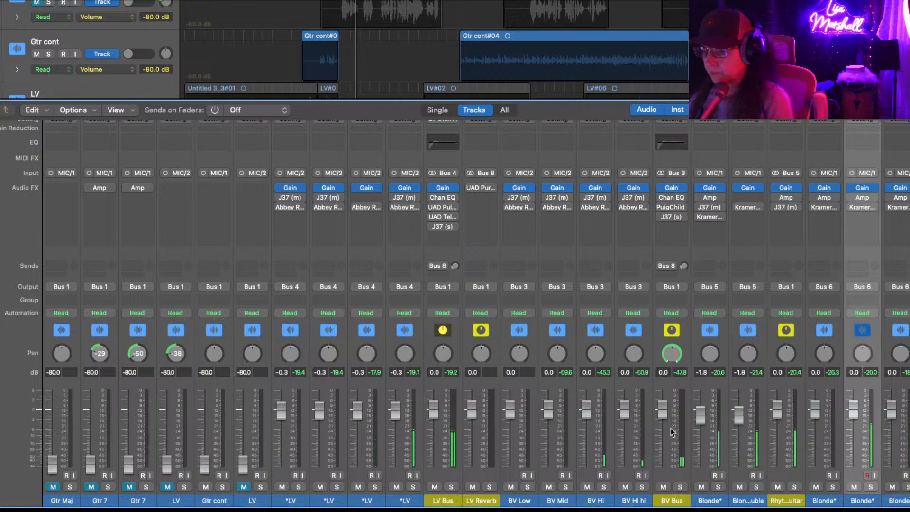
{"action": "scroll", "coordinate": [672, 444], "scroll_direction": "right", "scroll_amount": 3}
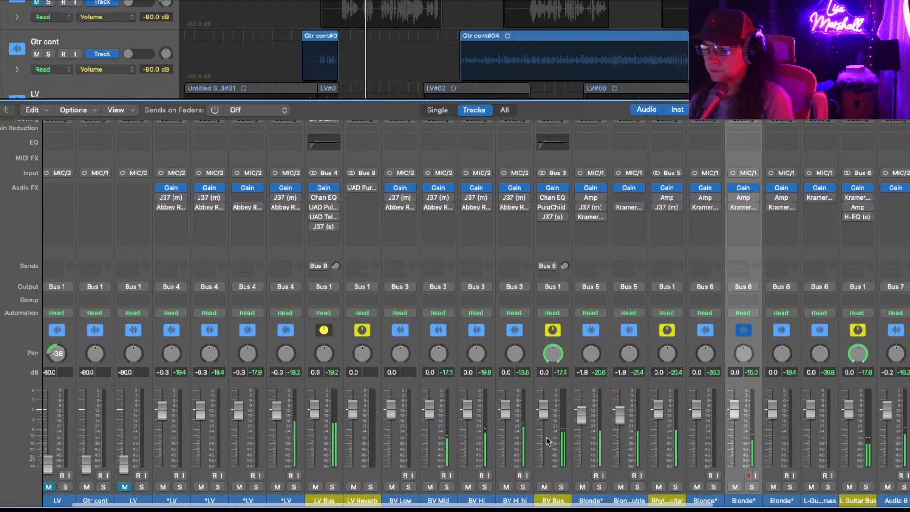
- Select the BV Bus, shrink the mixer to mostly its faders for a taller track area, and restart playback from the beginning
{"action": "left_click", "coordinate": [552, 434]}
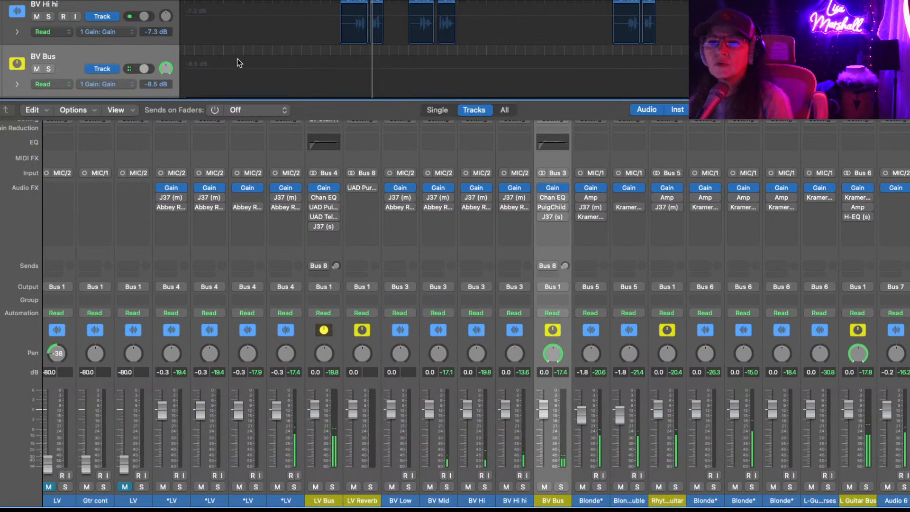
{"action": "scroll", "coordinate": [358, 42], "scroll_direction": "up", "scroll_amount": 5}
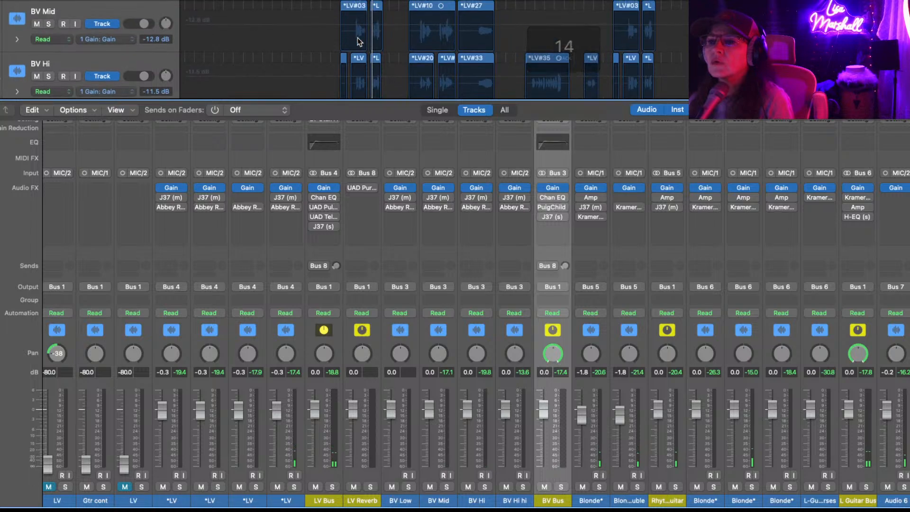
{"action": "scroll", "coordinate": [322, 69], "scroll_direction": "down", "scroll_amount": 1}
{"action": "left_click_drag", "start_coordinate": [320, 100], "coordinate": [335, 350]}
{"action": "key", "text": "Return"}
{"action": "key", "text": "space"}
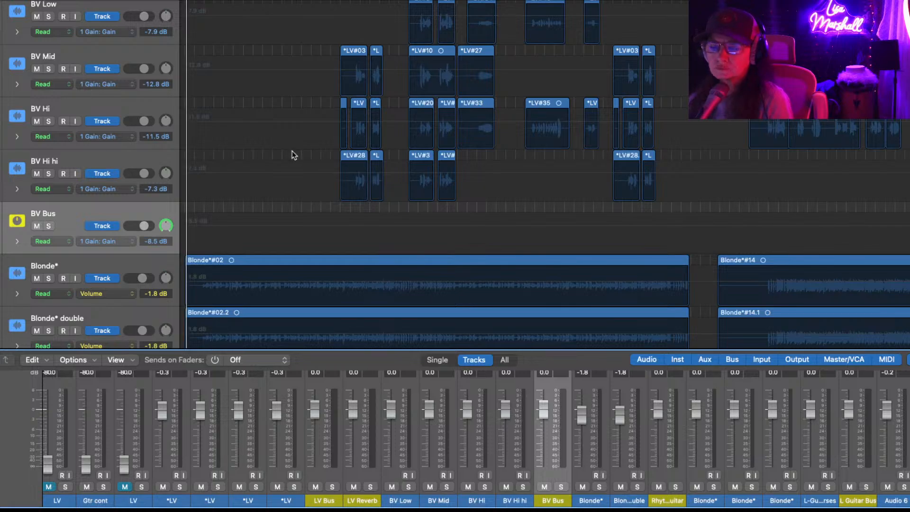
- Switch the LV Bus automation lane from Gain to Volume and create a starting automation point at +0.0 dB
{"action": "scroll", "coordinate": [292, 154], "scroll_direction": "up", "scroll_amount": 10}
{"action": "scroll", "coordinate": [292, 150], "scroll_direction": "down", "scroll_amount": 2}
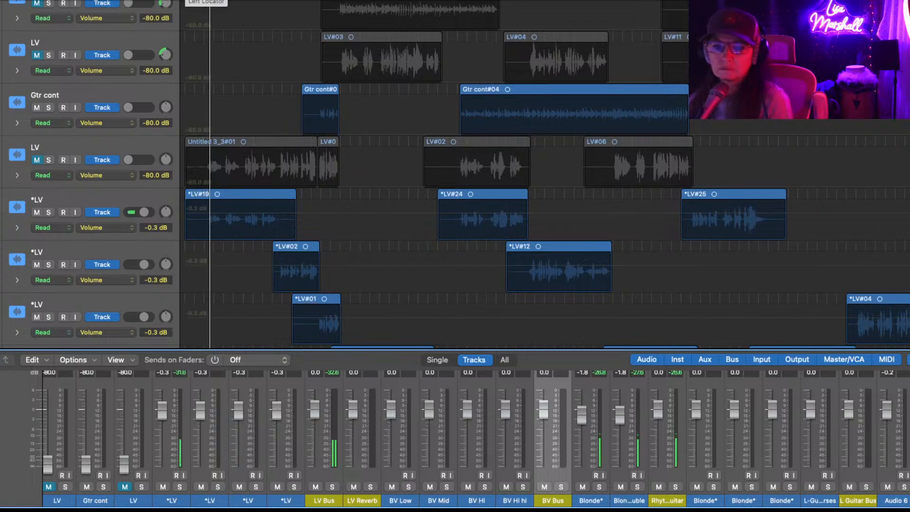
{"action": "scroll", "coordinate": [180, 262], "scroll_direction": "down", "scroll_amount": 5}
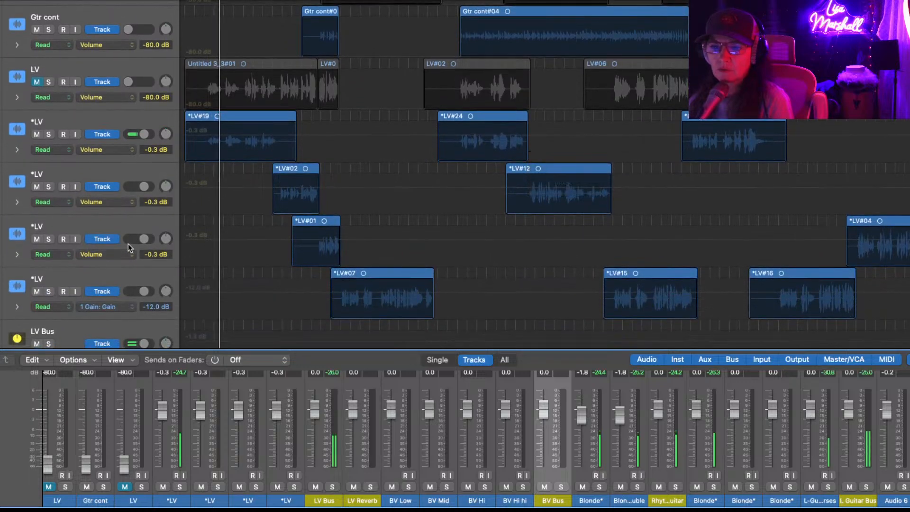
{"action": "scroll", "coordinate": [129, 246], "scroll_direction": "down", "scroll_amount": 6}
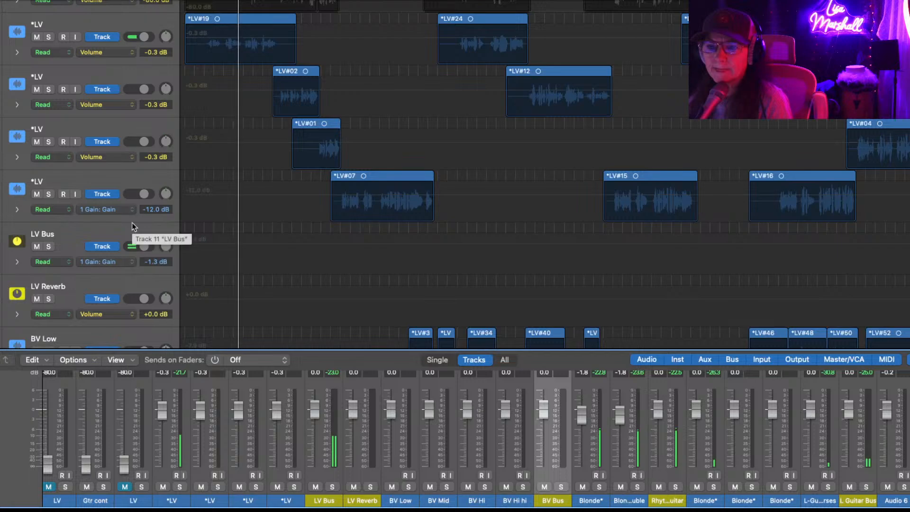
{"action": "left_click", "coordinate": [92, 229]}
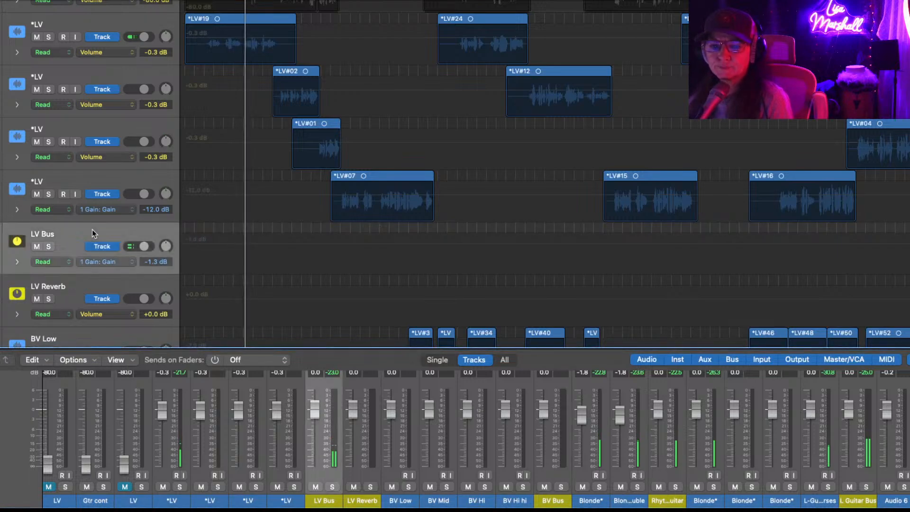
{"action": "left_click", "coordinate": [132, 261]}
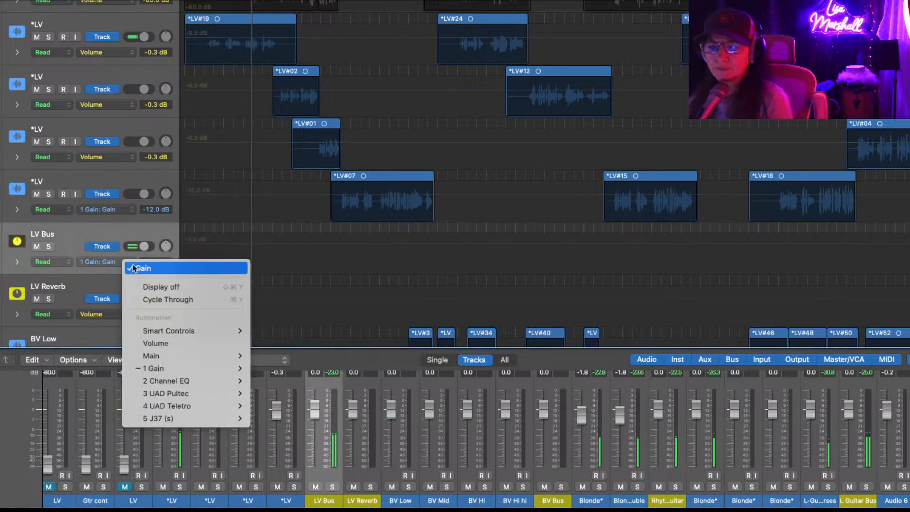
{"action": "left_click", "coordinate": [156, 342]}
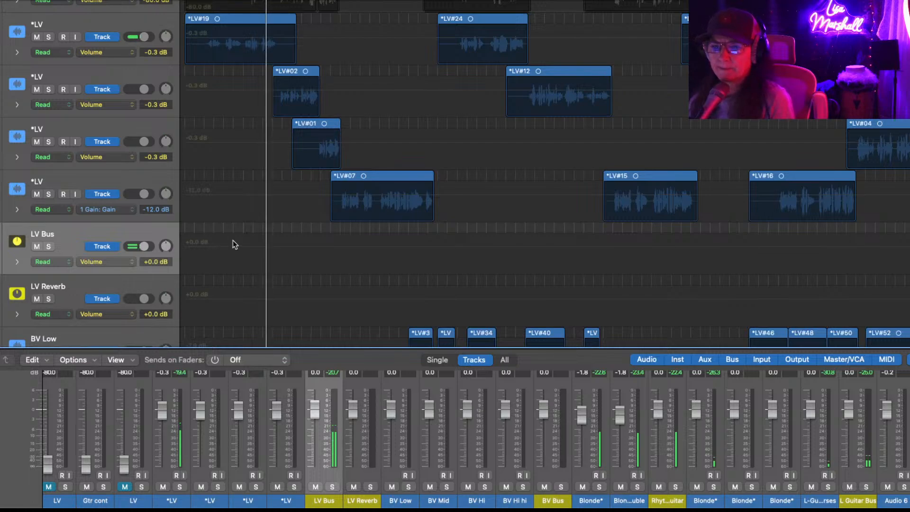
{"action": "left_click", "coordinate": [255, 250]}
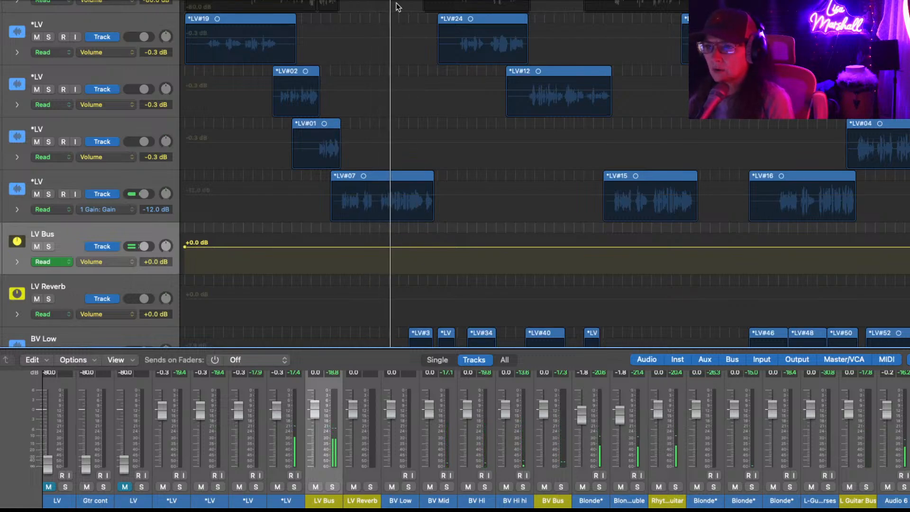
- Split the LV Bus volume automation near the end of the *LV#16 region and raise the part before it to +1.2 dB
{"action": "left_click_drag", "start_coordinate": [391, 0], "coordinate": [418, 0]}
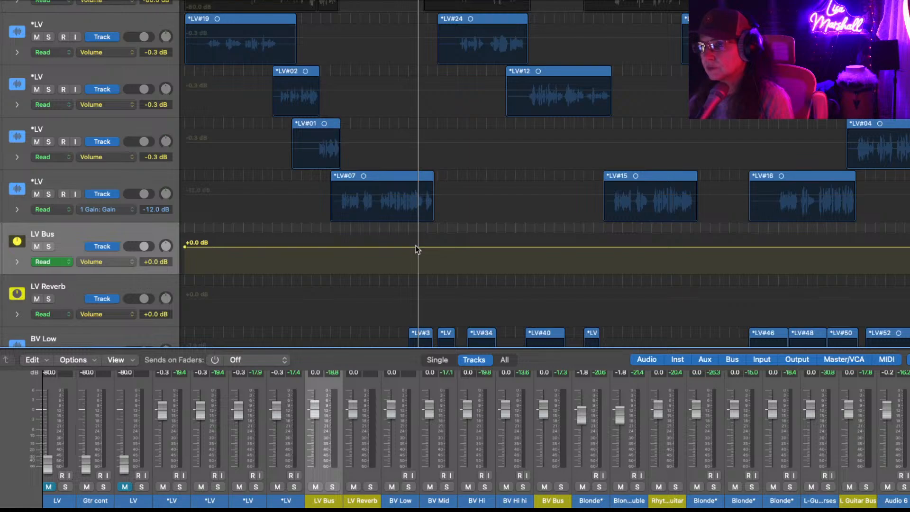
{"action": "scroll", "coordinate": [704, 256], "scroll_direction": "right", "scroll_amount": 5}
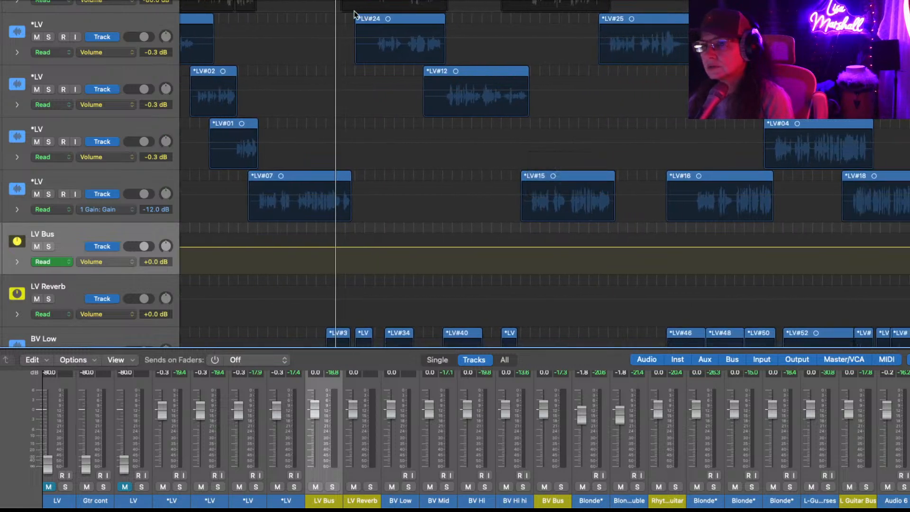
{"action": "left_click", "coordinate": [345, 0]}
{"action": "left_click_drag", "start_coordinate": [345, 0], "coordinate": [754, 0]}
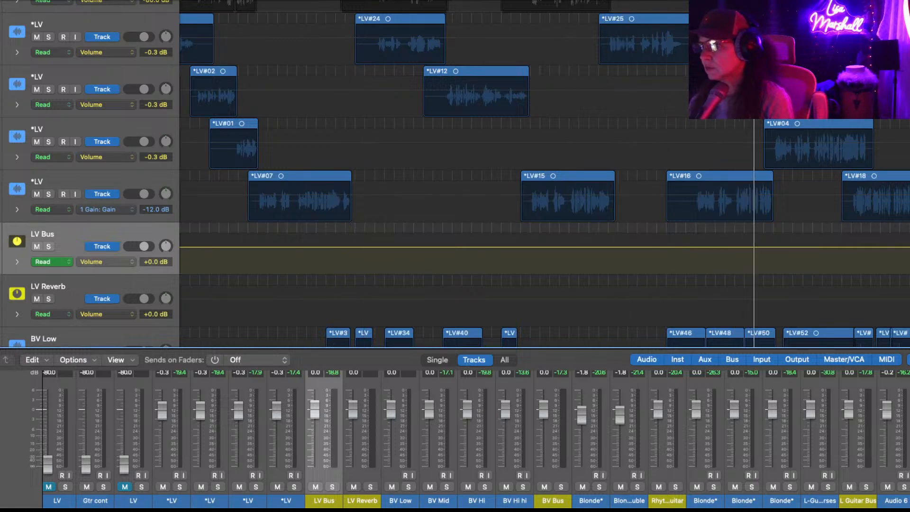
{"action": "left_click", "coordinate": [749, 247]}
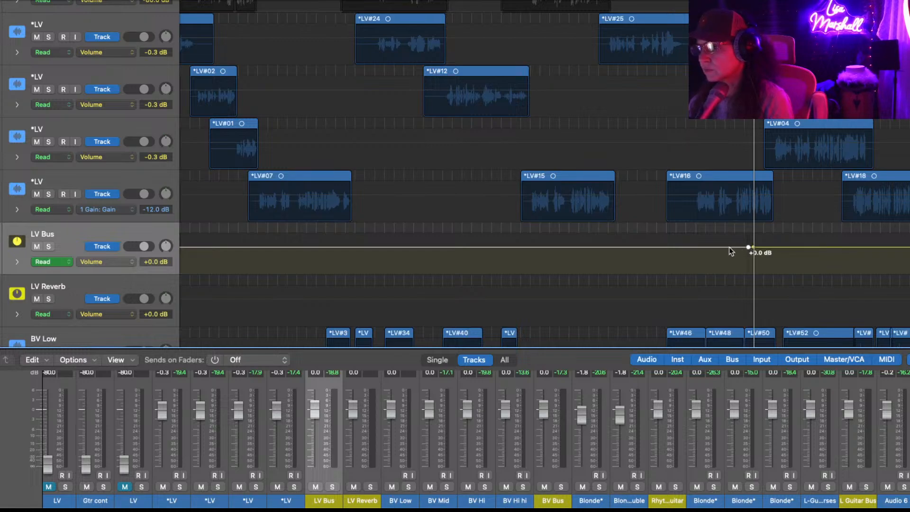
{"action": "left_click_drag", "start_coordinate": [729, 247], "coordinate": [729, 244]}
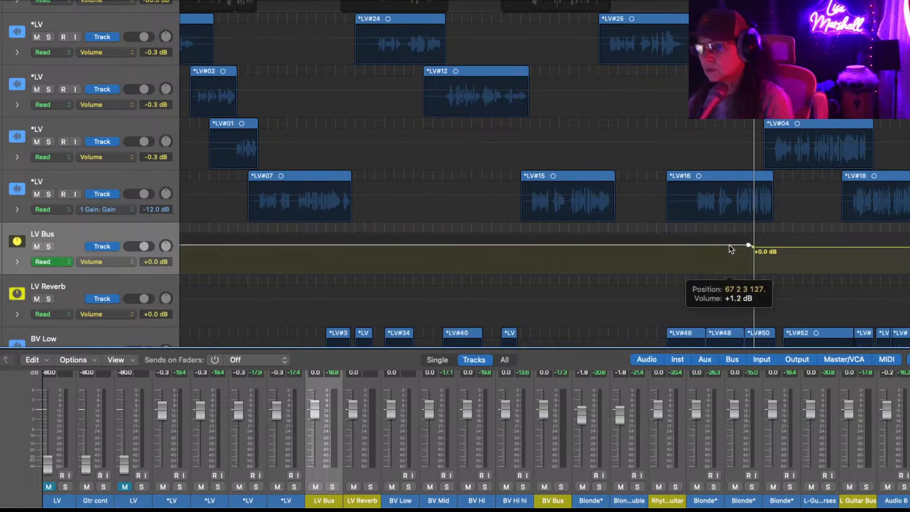
- Play from the beginning and switch the BV Bus automation lane to Volume, creating a starting point at +0.0 dB
{"action": "scroll", "coordinate": [621, 255], "scroll_direction": "left", "scroll_amount": 3}
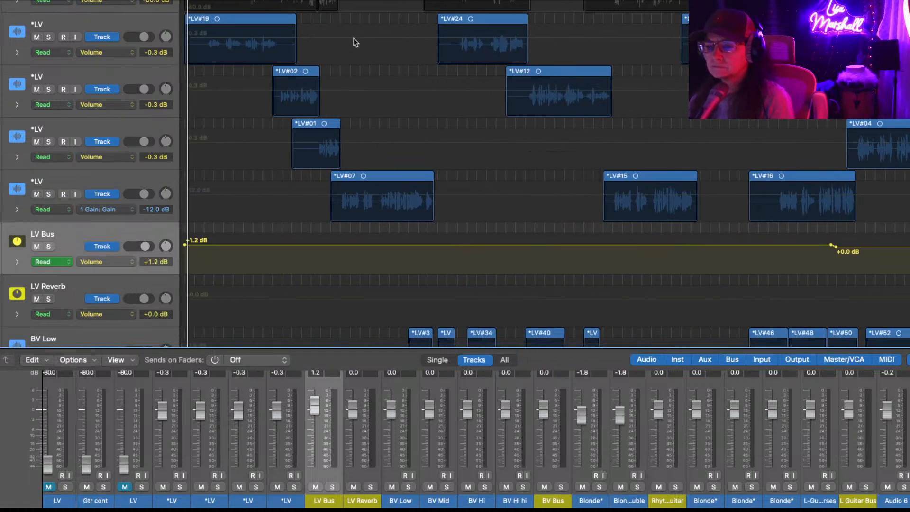
{"action": "scroll", "coordinate": [411, 257], "scroll_direction": "down", "scroll_amount": 3}
{"action": "scroll", "coordinate": [412, 259], "scroll_direction": "down", "scroll_amount": 4}
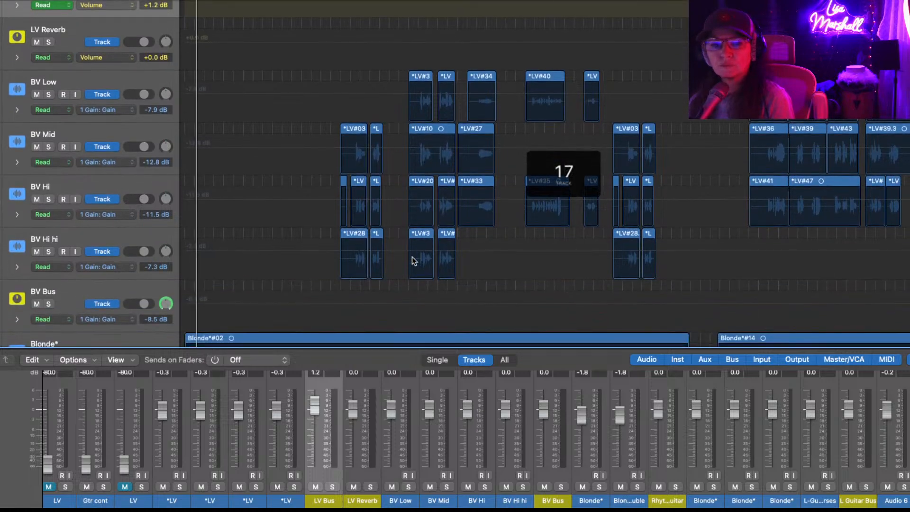
{"action": "key", "text": "space"}
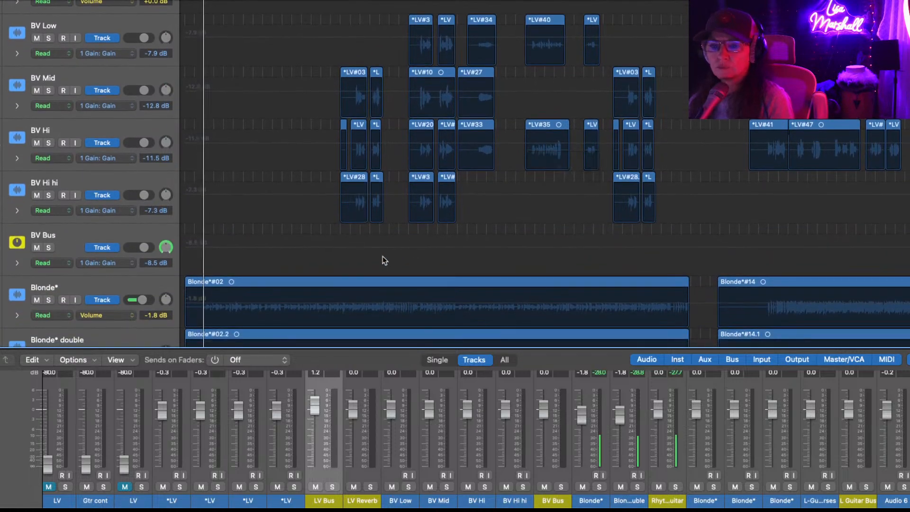
{"action": "left_click", "coordinate": [87, 231]}
{"action": "left_click", "coordinate": [131, 262]}
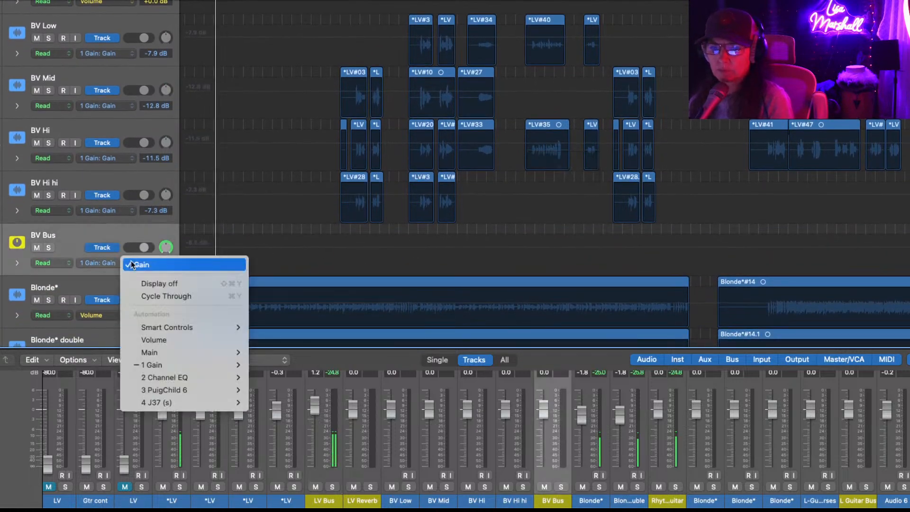
{"action": "left_click", "coordinate": [153, 340]}
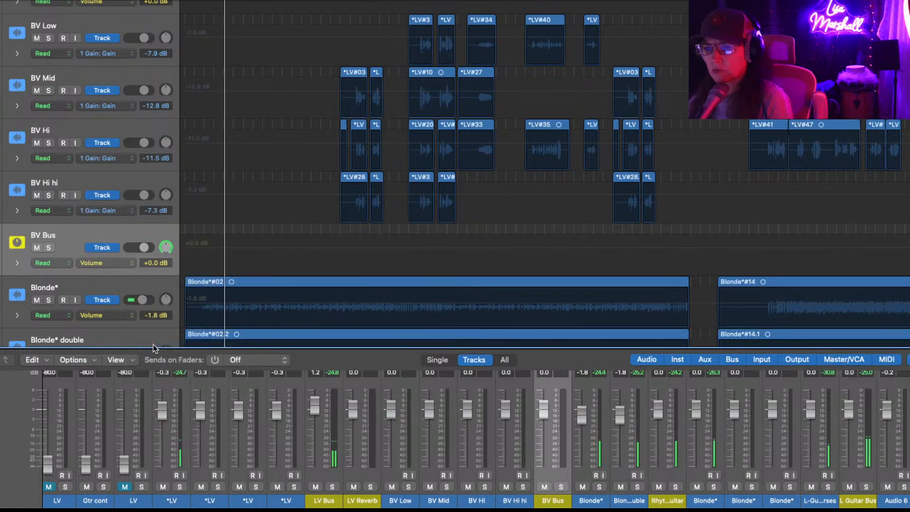
{"action": "left_click", "coordinate": [387, 258]}
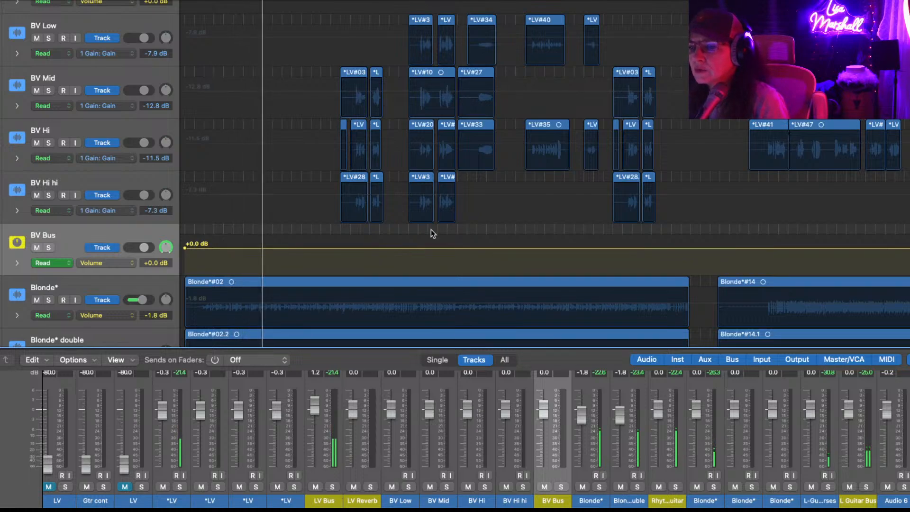
- Add BV Bus volume points around the first group of backing vocal regions and raise the section between them to +1.9 dB
{"action": "left_click", "coordinate": [394, 248]}
{"action": "left_click", "coordinate": [392, 248]}
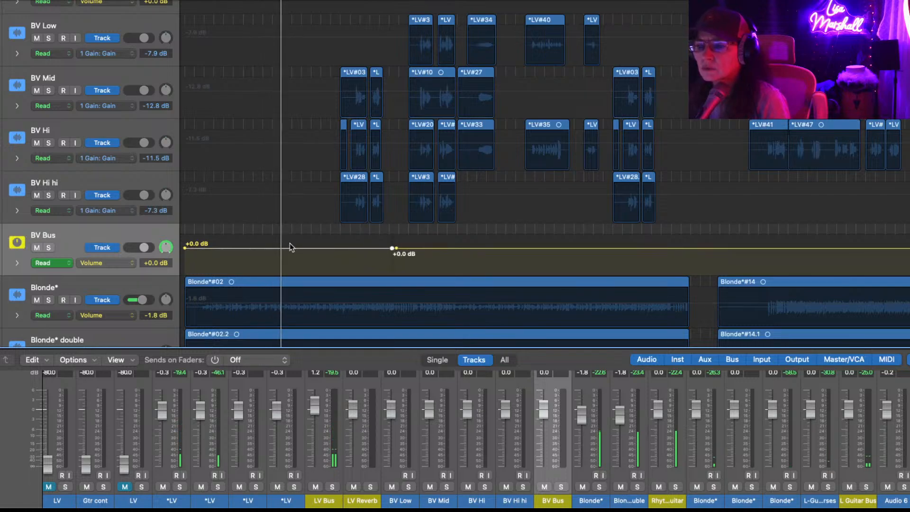
{"action": "left_click", "coordinate": [322, 249]}
{"action": "left_click", "coordinate": [327, 248]}
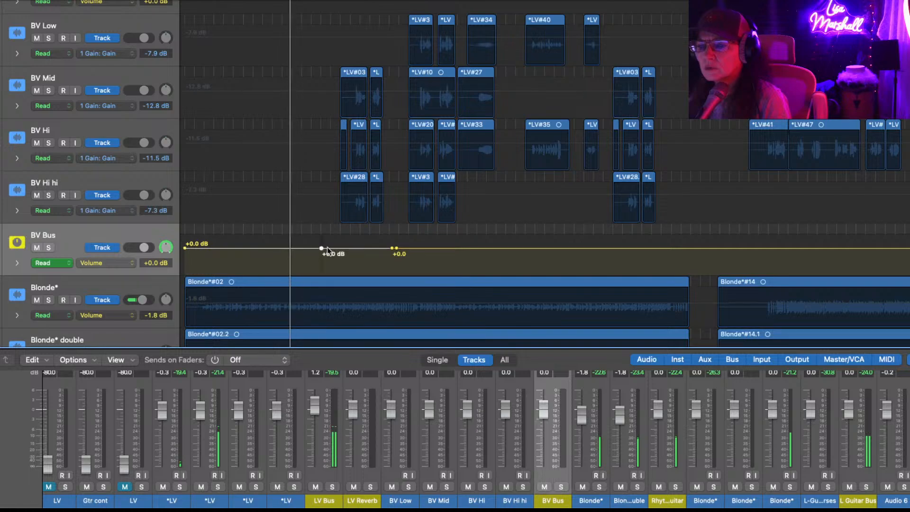
{"action": "right_click", "coordinate": [327, 249]}
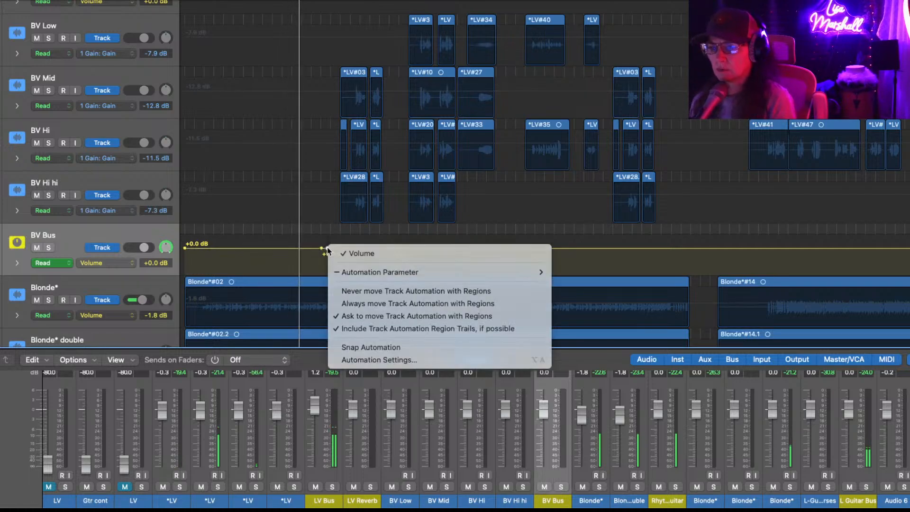
{"action": "key", "text": "Escape"}
{"action": "left_click_drag", "start_coordinate": [327, 248], "coordinate": [346, 248]}
{"action": "left_click_drag", "start_coordinate": [364, 251], "coordinate": [364, 247]}
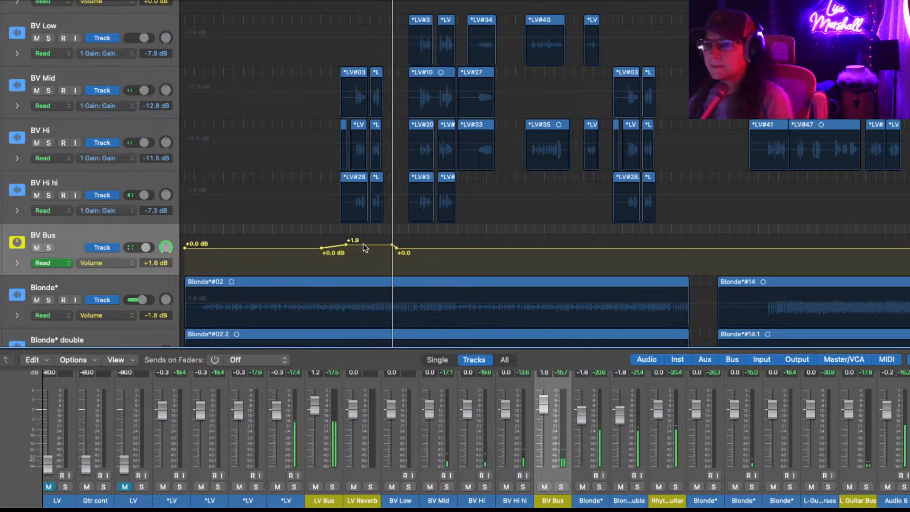
- Add BV Bus volume points between the *LV#34 and *LV#40 regions and raise the section before them to +1.9 dB
{"action": "left_click_drag", "start_coordinate": [286, 6], "coordinate": [490, 6]}
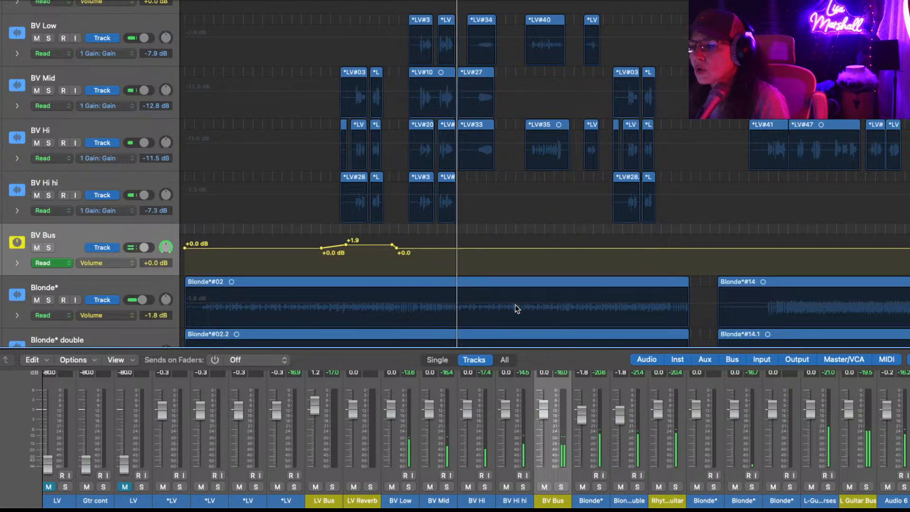
{"action": "left_click", "coordinate": [517, 248]}
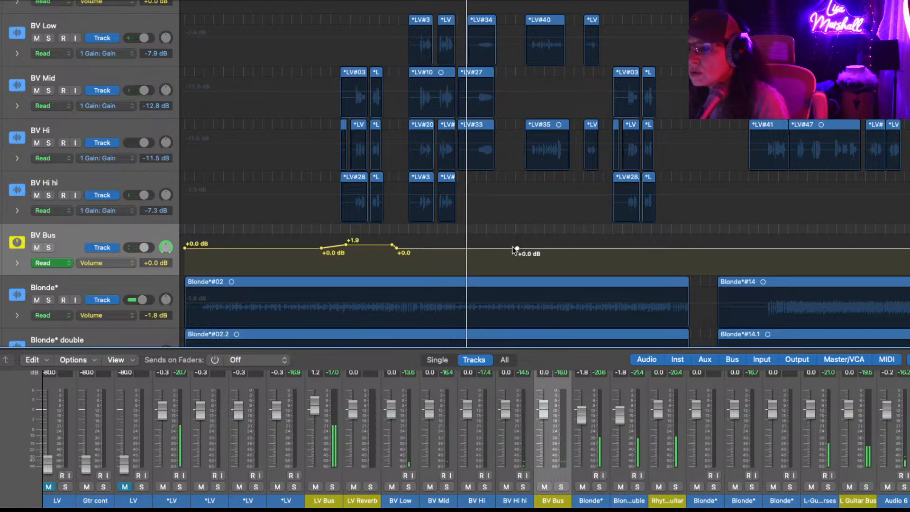
{"action": "left_click", "coordinate": [512, 248]}
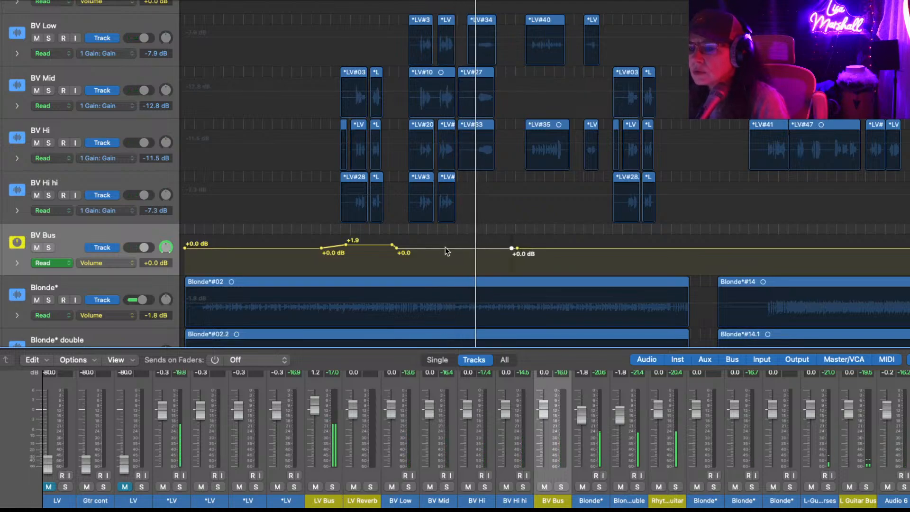
{"action": "left_click_drag", "start_coordinate": [445, 251], "coordinate": [448, 247]}
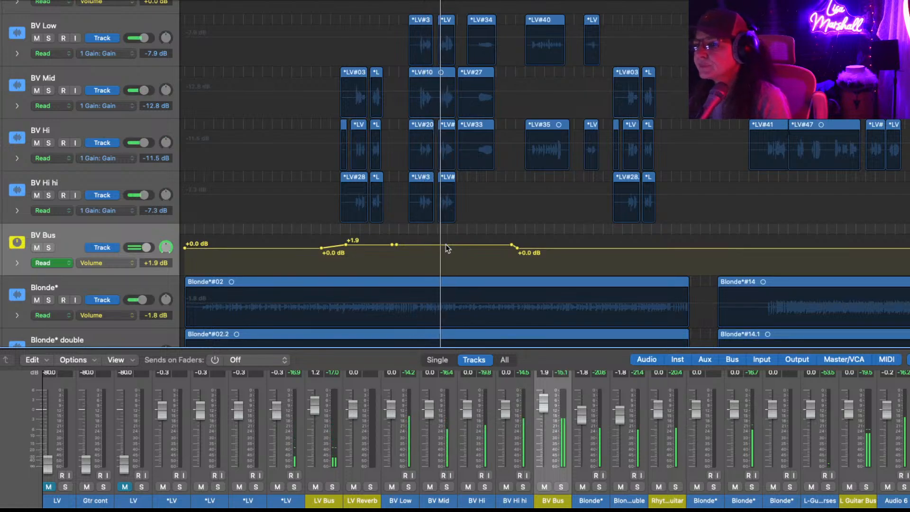
- Add BV Bus volume points just past the end of Blonde*#02 and raise the section from *LV#40 up to them to +2.2 dB
{"action": "left_click", "coordinate": [697, 247]}
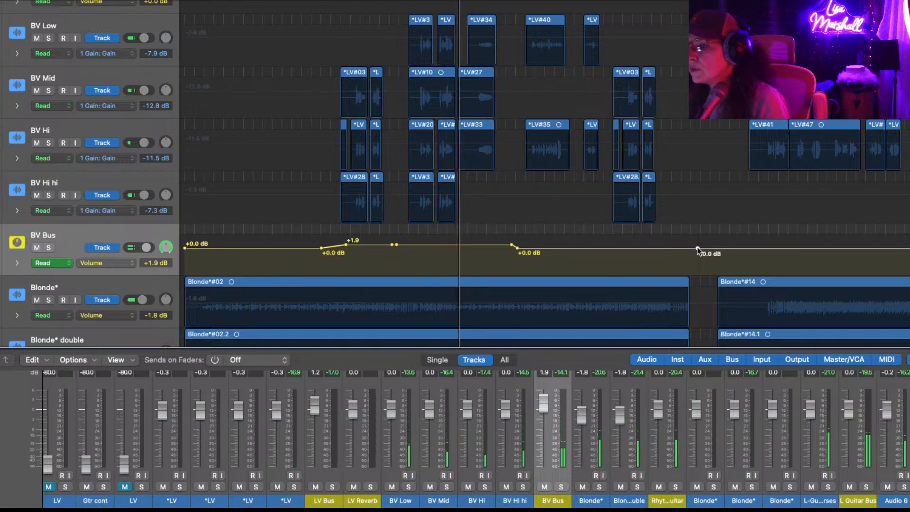
{"action": "left_click", "coordinate": [691, 248]}
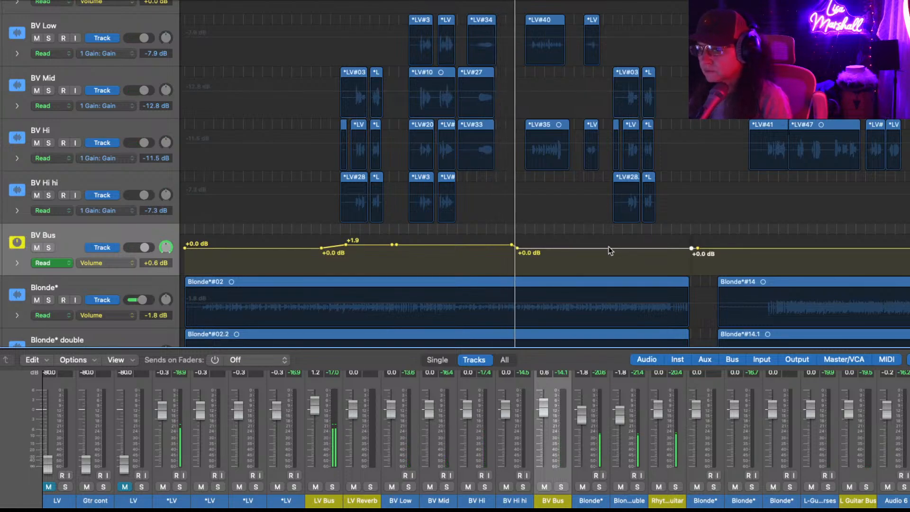
{"action": "left_click_drag", "start_coordinate": [609, 247], "coordinate": [609, 245]}
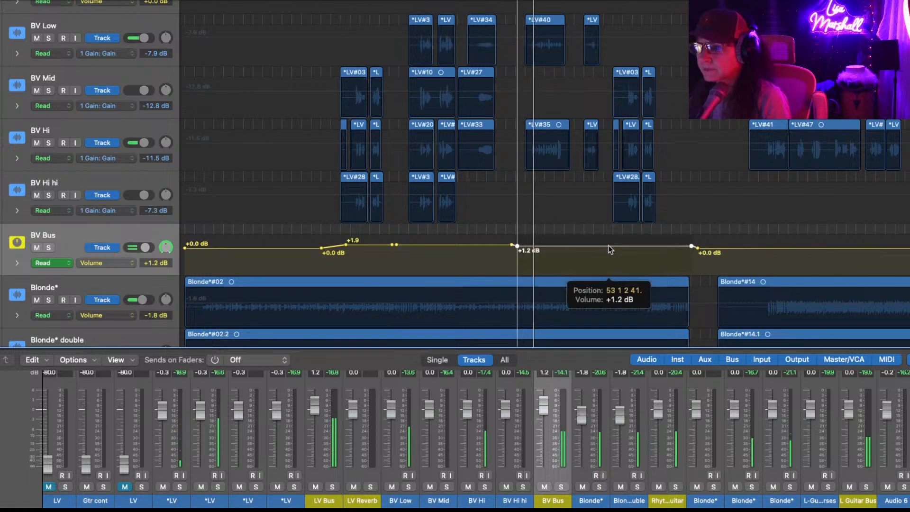
{"action": "left_click_drag", "start_coordinate": [609, 246], "coordinate": [609, 245]}
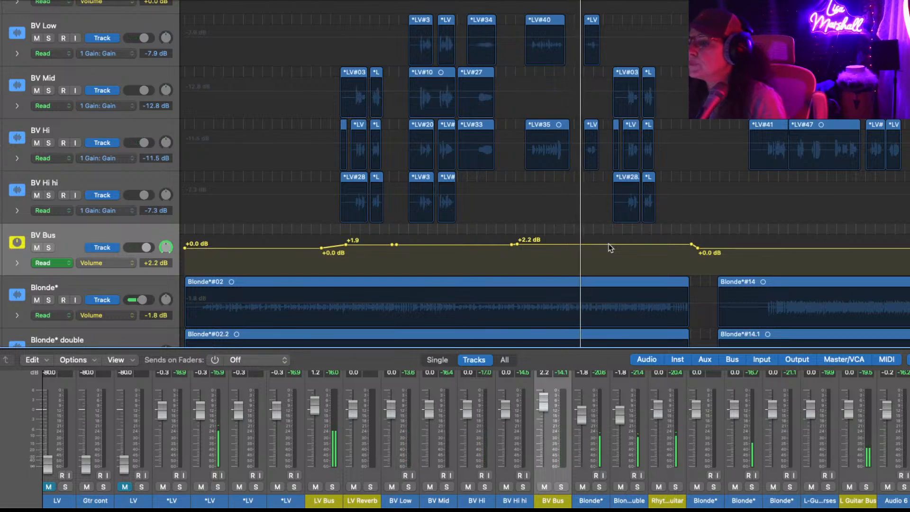
- Split the BV Bus volume line just before the second *LV#03 region, raise the part after it to +3.6 dB and play it back
{"action": "left_click_drag", "start_coordinate": [621, 0], "coordinate": [690, 0]}
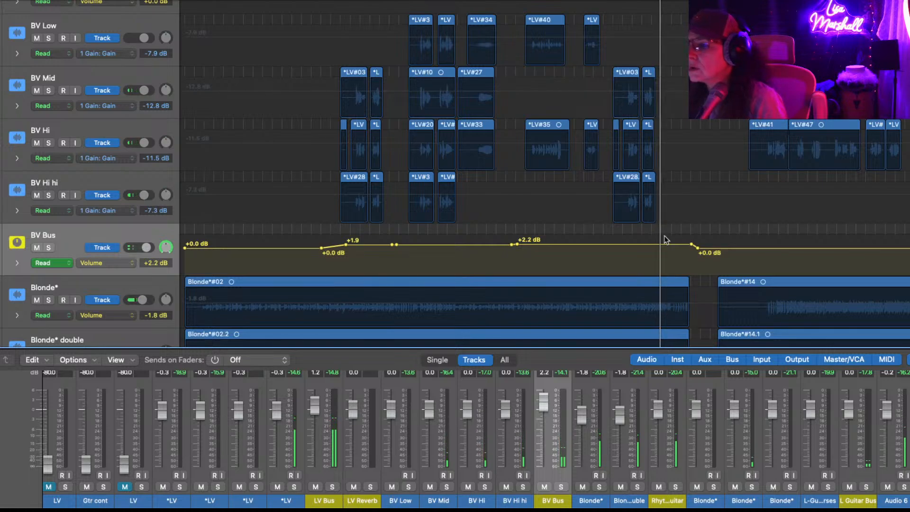
{"action": "left_click", "coordinate": [604, 245]}
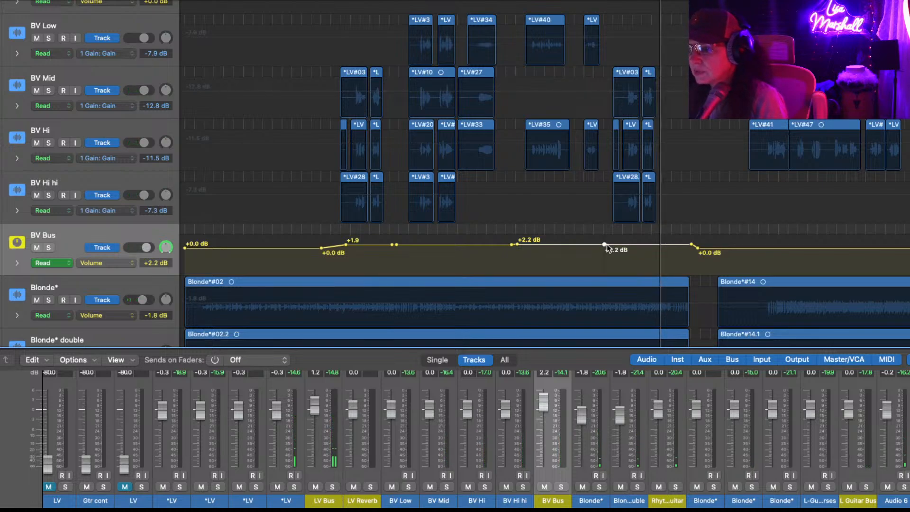
{"action": "left_click", "coordinate": [644, 245]}
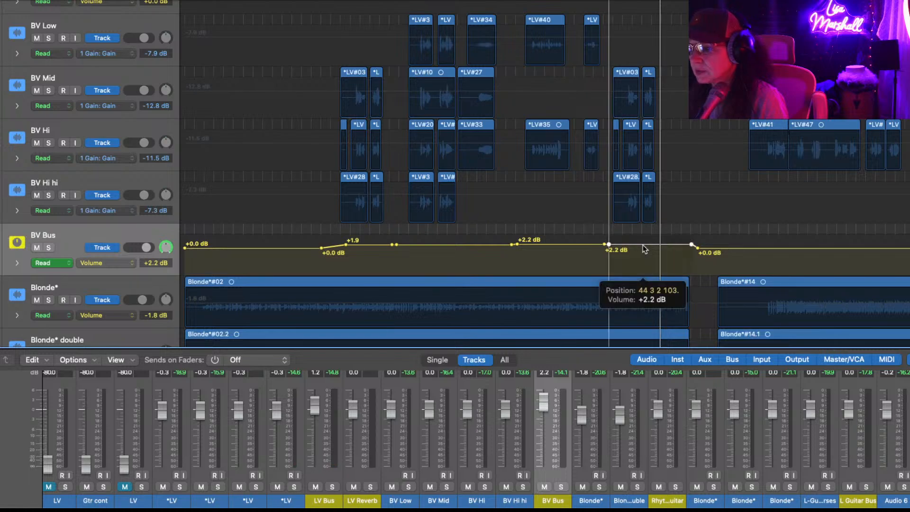
{"action": "left_click_drag", "start_coordinate": [643, 246], "coordinate": [643, 244]}
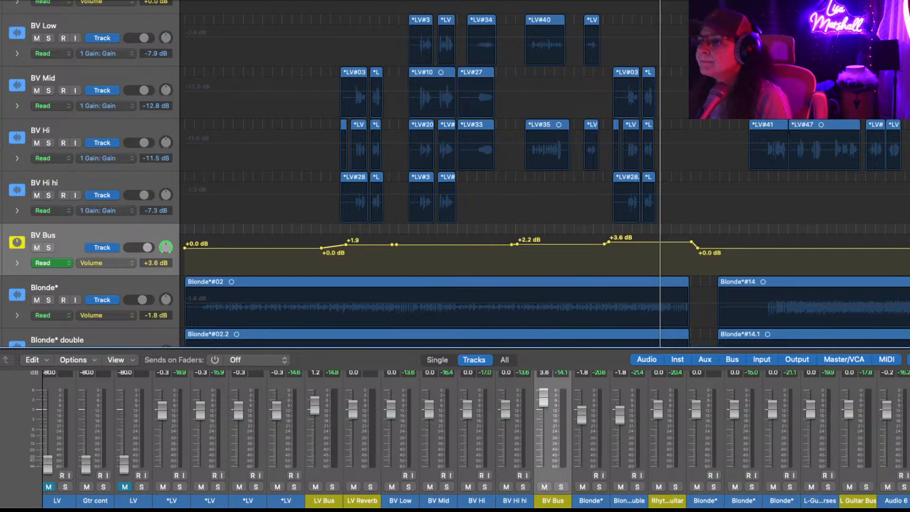
{"action": "key", "text": "space"}
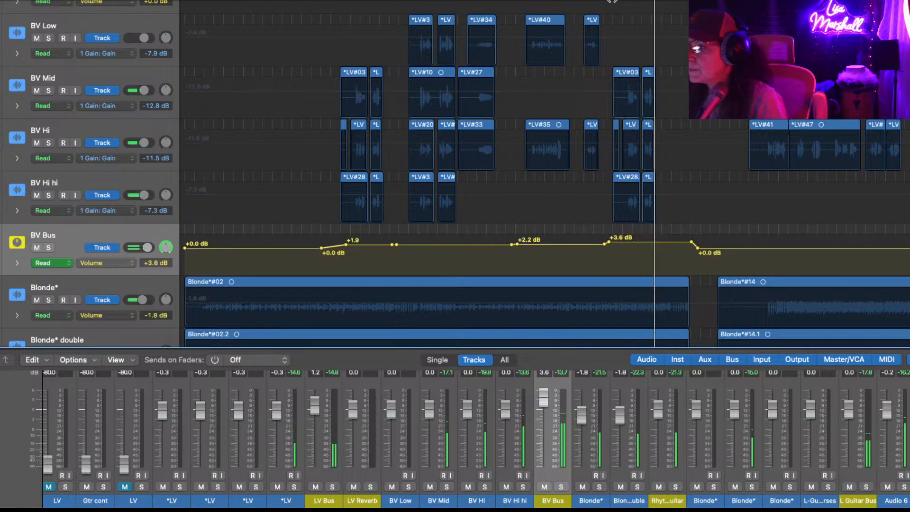
- Review the lead vocal tracks and the LV Bus volume automation during playback, with more of the song's timeline in view
{"action": "scroll", "coordinate": [728, 190], "scroll_direction": "up", "scroll_amount": 8}
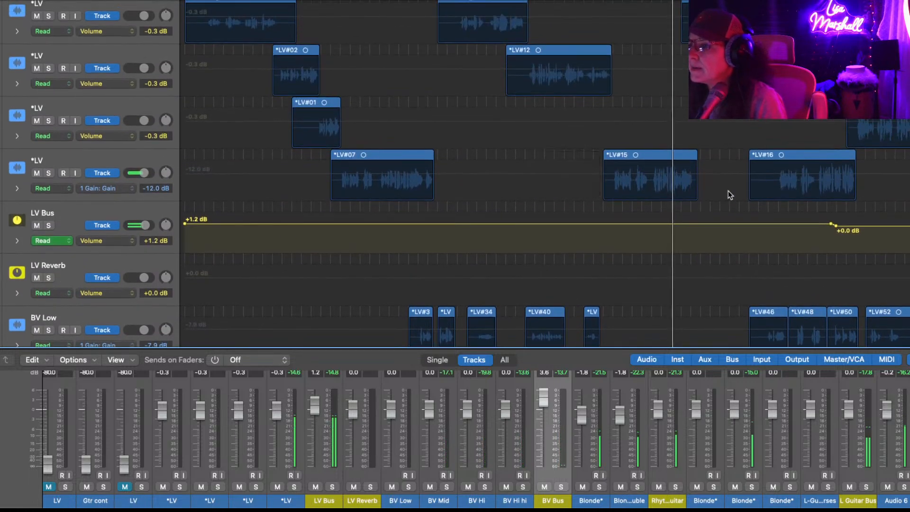
{"action": "scroll", "coordinate": [728, 192], "scroll_direction": "down", "scroll_amount": 3}
{"action": "scroll", "coordinate": [728, 192], "scroll_direction": "up", "scroll_amount": 4}
{"action": "scroll", "coordinate": [729, 194], "scroll_direction": "up", "scroll_amount": 3}
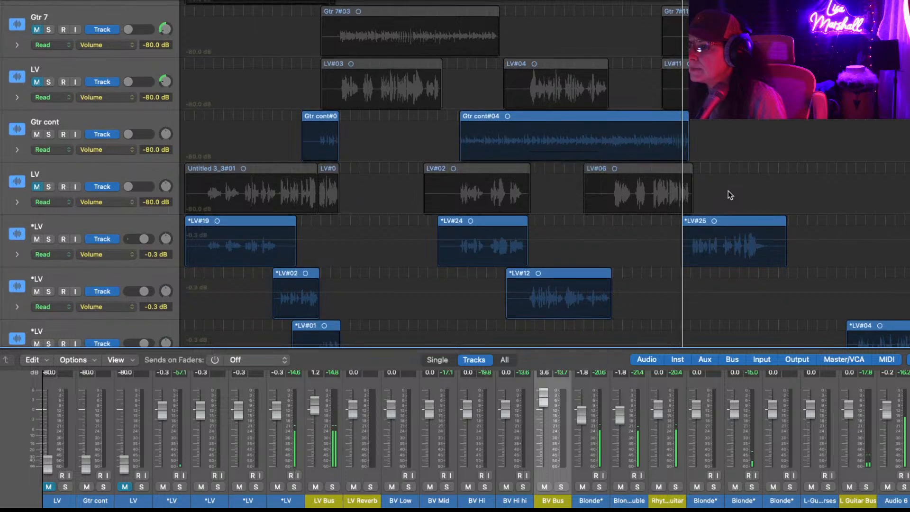
{"action": "scroll", "coordinate": [728, 195], "scroll_direction": "down", "scroll_amount": 2}
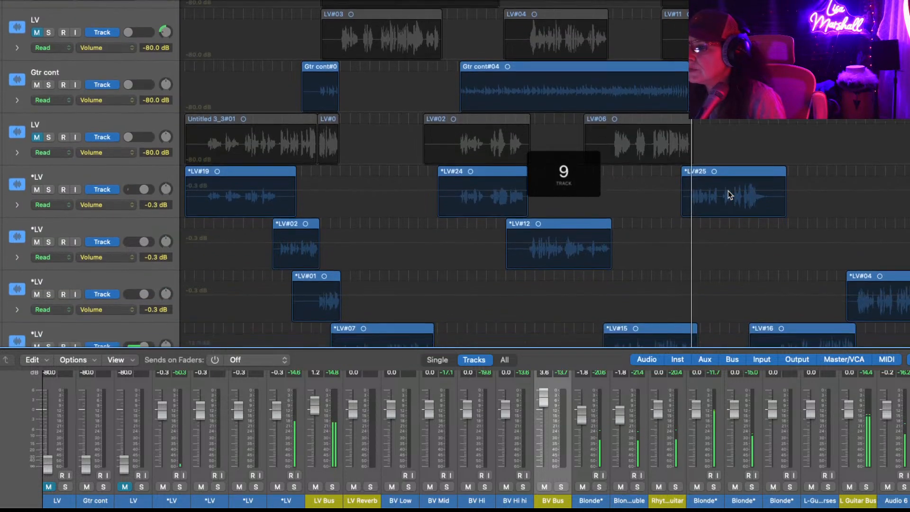
{"action": "scroll", "coordinate": [729, 194], "scroll_direction": "down", "scroll_amount": 6}
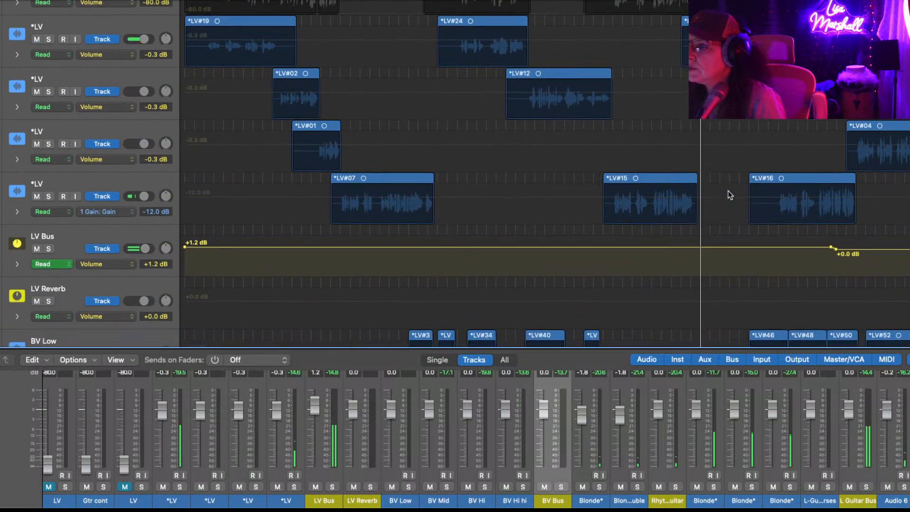
{"action": "scroll", "coordinate": [728, 194], "scroll_direction": "up", "scroll_amount": 8}
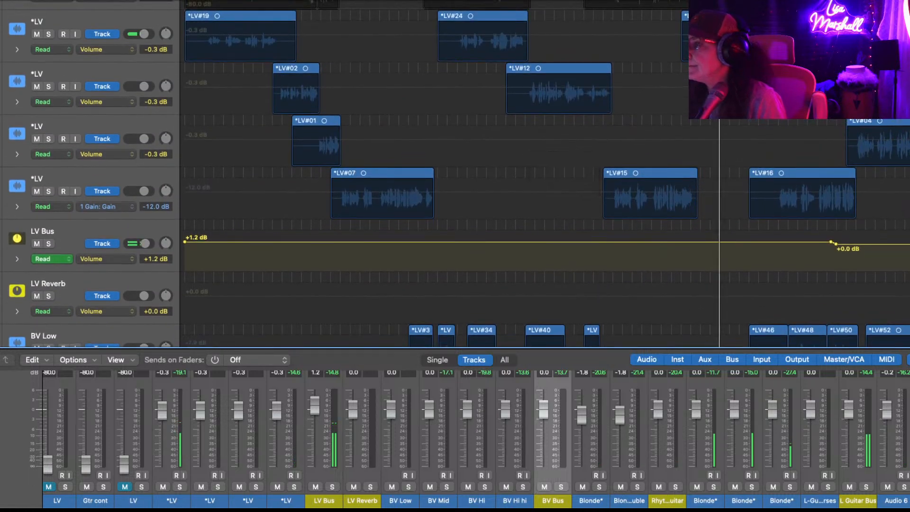
{"action": "key", "text": "super+Left"}
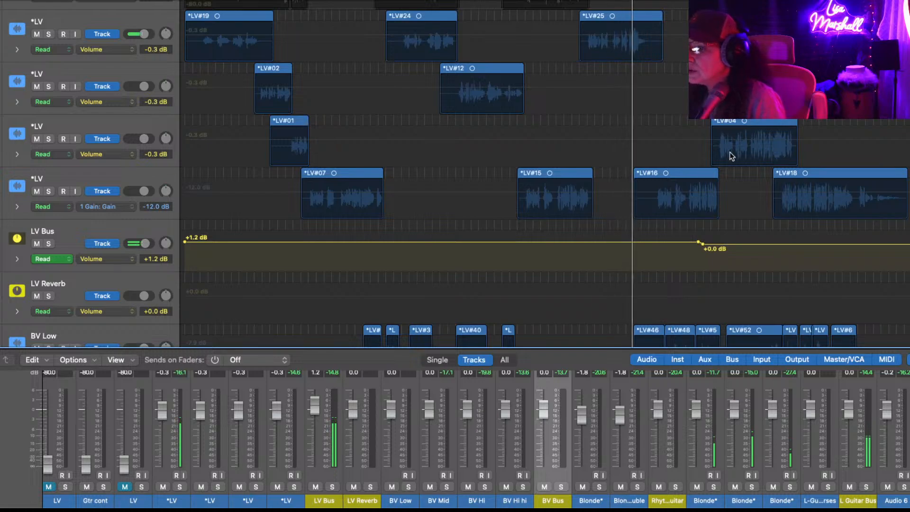
- Raise the BV Bus volume to +4.4 dB over the *LV#46 region and to +3.6 dB from *LV#48 through the last backing vocals
{"action": "scroll", "coordinate": [752, 253], "scroll_direction": "down", "scroll_amount": 5}
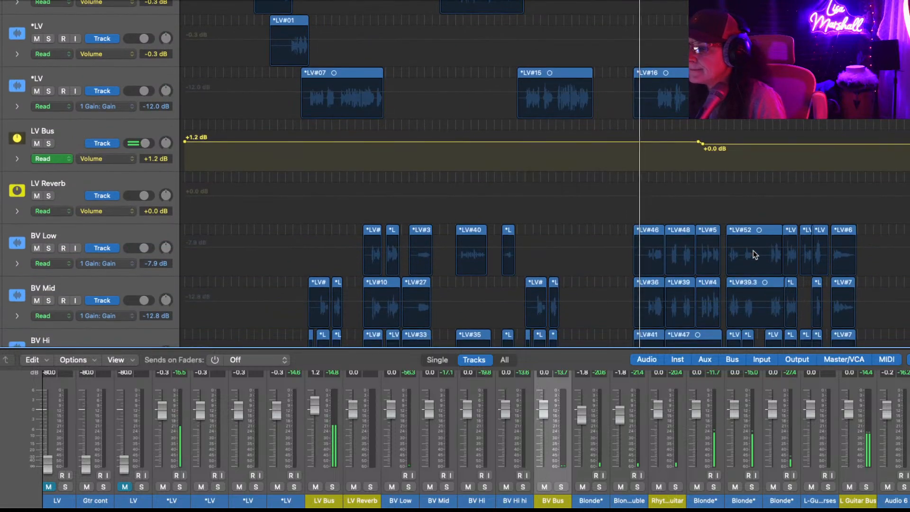
{"action": "scroll", "coordinate": [754, 255], "scroll_direction": "down", "scroll_amount": 10}
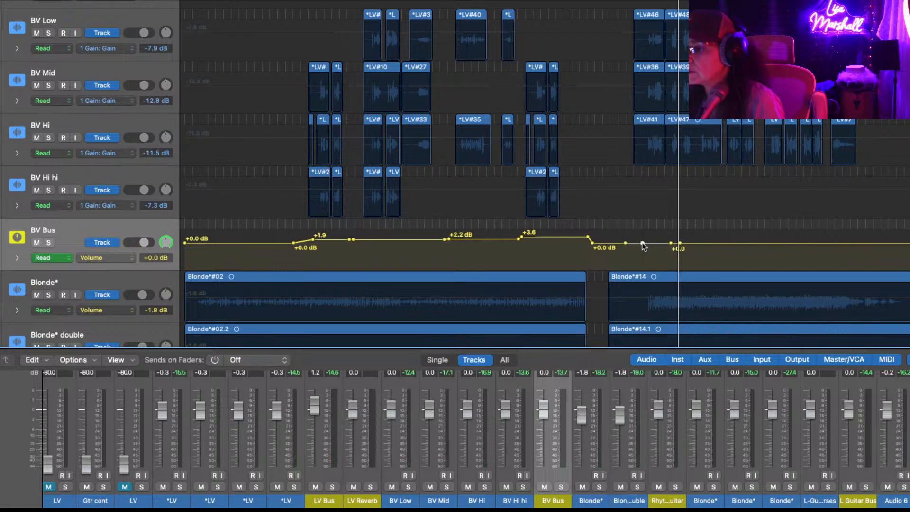
{"action": "left_click_drag", "start_coordinate": [658, 245], "coordinate": [656, 234]}
{"action": "key", "text": "space"}
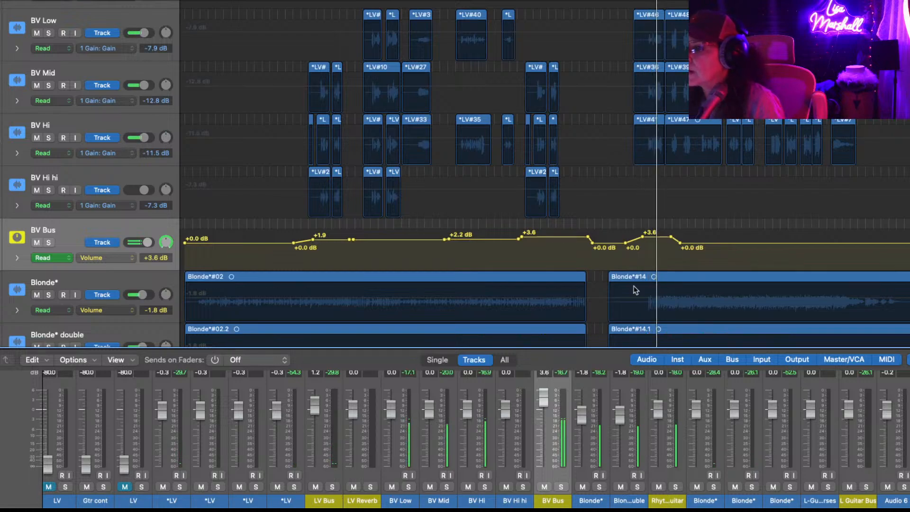
{"action": "left_click_drag", "start_coordinate": [660, 242], "coordinate": [660, 238]}
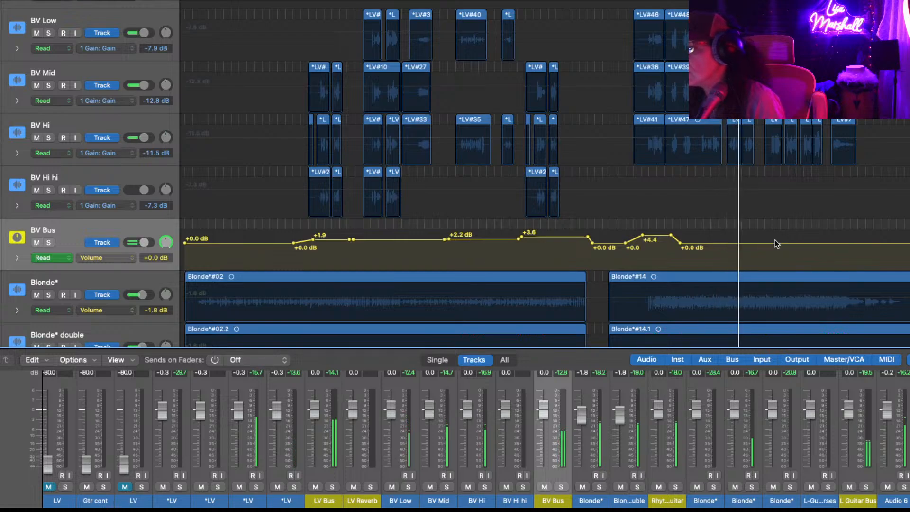
{"action": "left_click", "coordinate": [898, 244]}
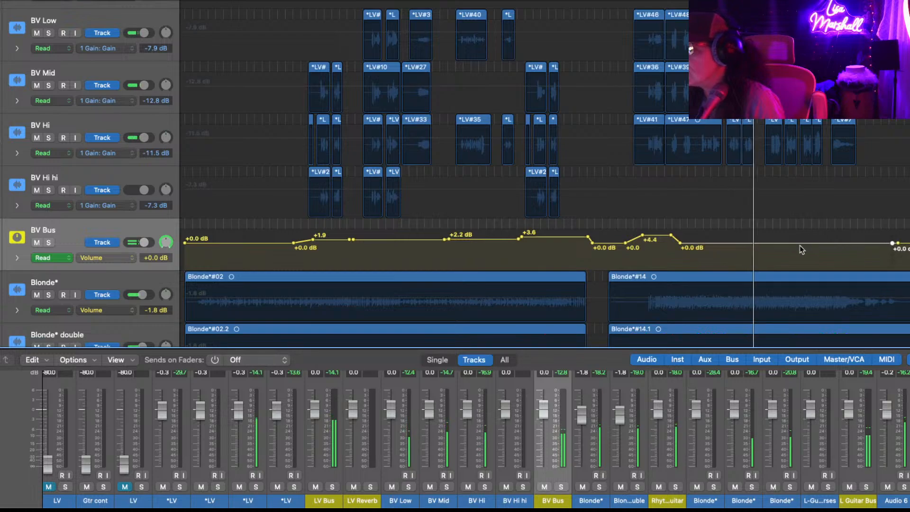
{"action": "left_click_drag", "start_coordinate": [795, 243], "coordinate": [796, 238]}
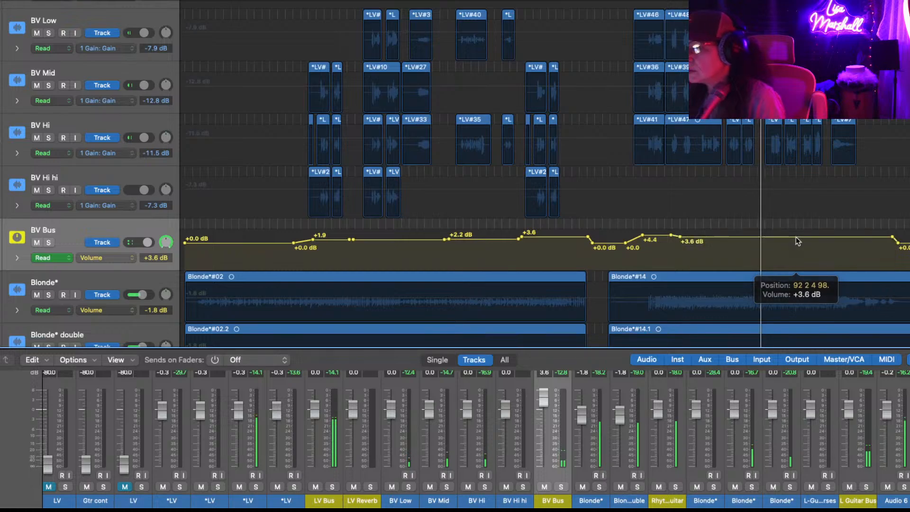
- Create a -0.3 dB starting volume point on the *LV track holding *LV#01, lower its section near the start of *LV#18 to -3.2 dB, and play
{"action": "scroll", "coordinate": [796, 187], "scroll_direction": "up", "scroll_amount": 15}
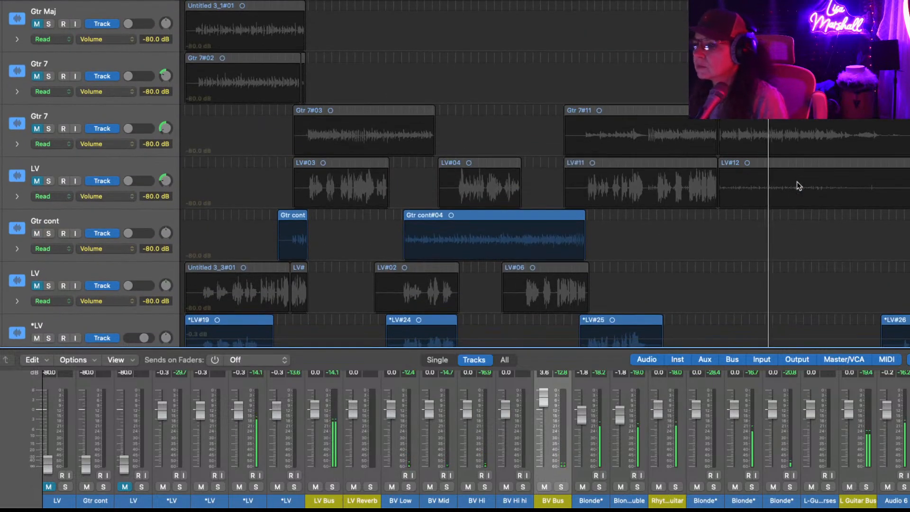
{"action": "scroll", "coordinate": [797, 185], "scroll_direction": "down", "scroll_amount": 15}
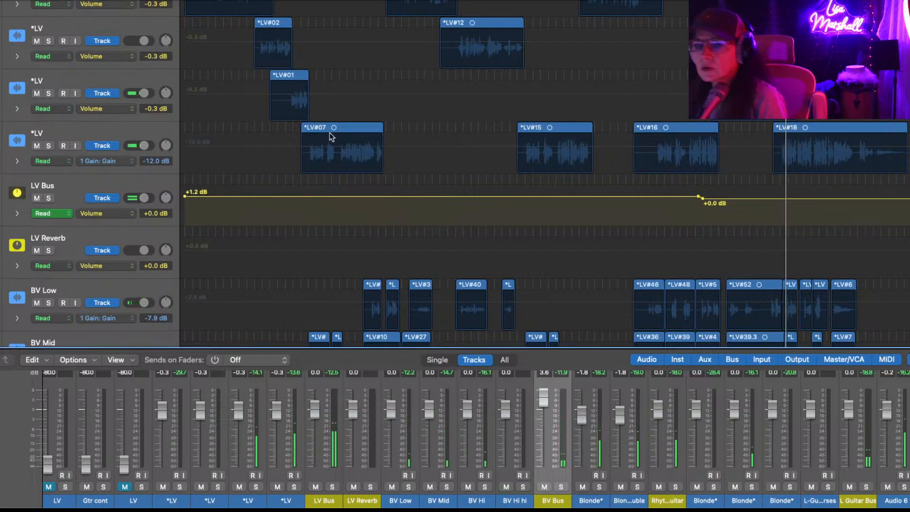
{"action": "left_click", "coordinate": [133, 109]}
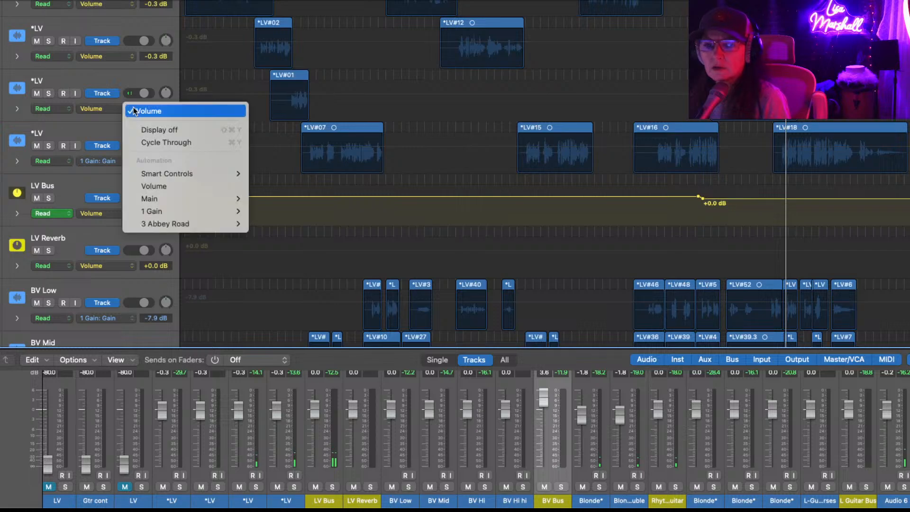
{"action": "left_click", "coordinate": [142, 111]}
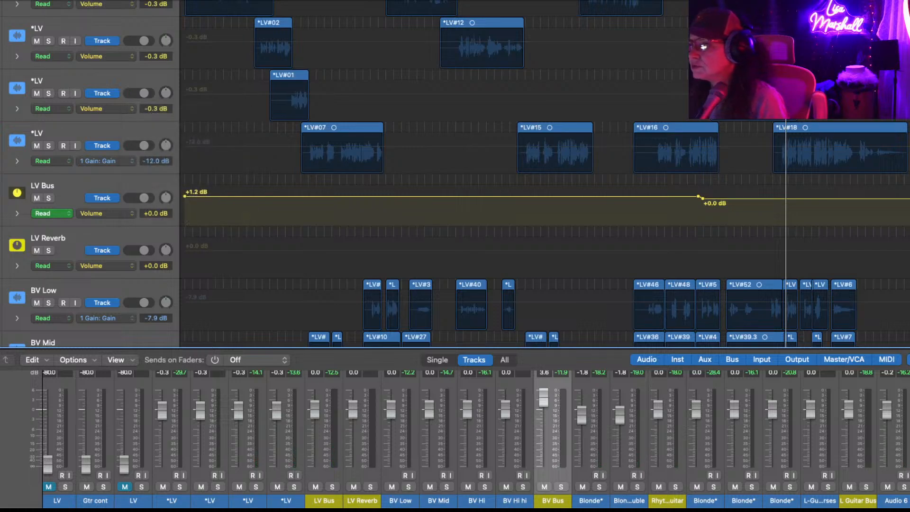
{"action": "left_click", "coordinate": [199, 97]}
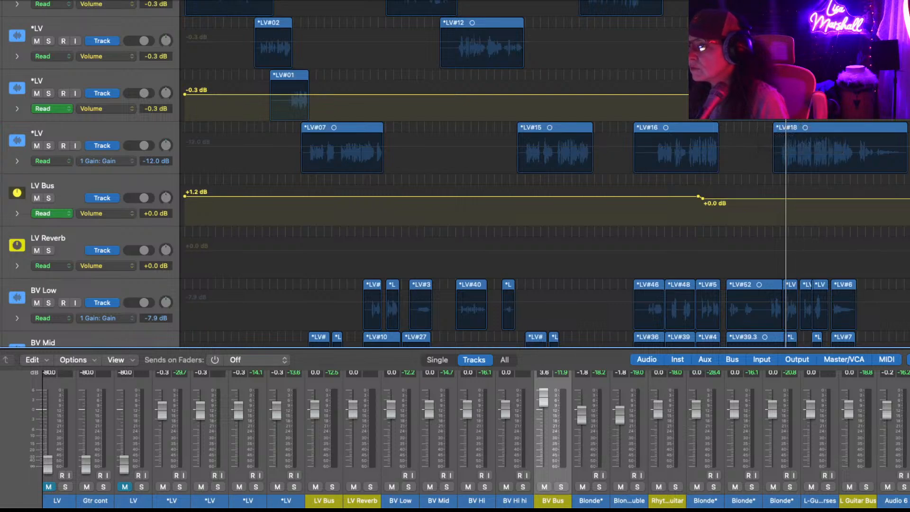
{"action": "left_click_drag", "start_coordinate": [794, 94], "coordinate": [794, 103]}
{"action": "key", "text": "space"}
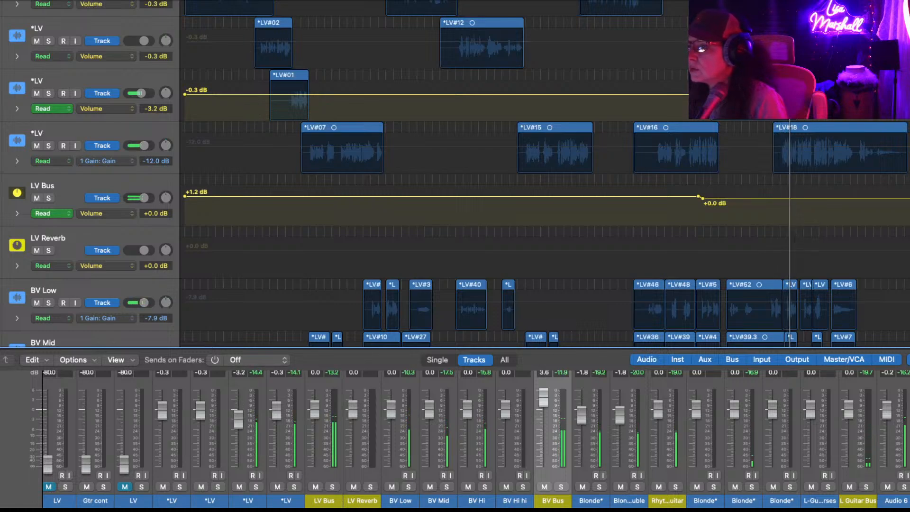
- Lower the volume automation dip at the end of the *LV#04 region to -6.9 dB and play it back
{"action": "left_click_drag", "start_coordinate": [779, 101], "coordinate": [779, 103]}
{"action": "key", "text": "space"}
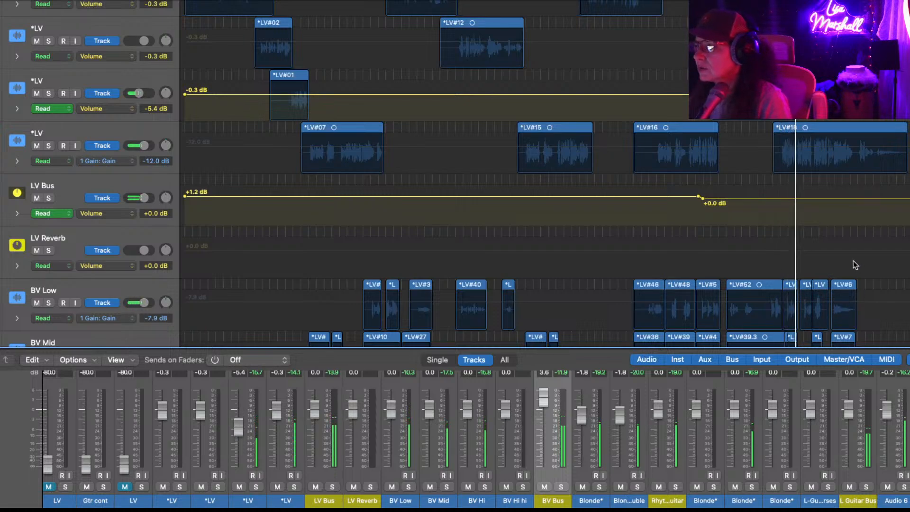
- Raise the BV Bus volume line from *LV#48 through the last backing vocals to +4.4 dB
{"action": "scroll", "coordinate": [854, 264], "scroll_direction": "down", "scroll_amount": 3}
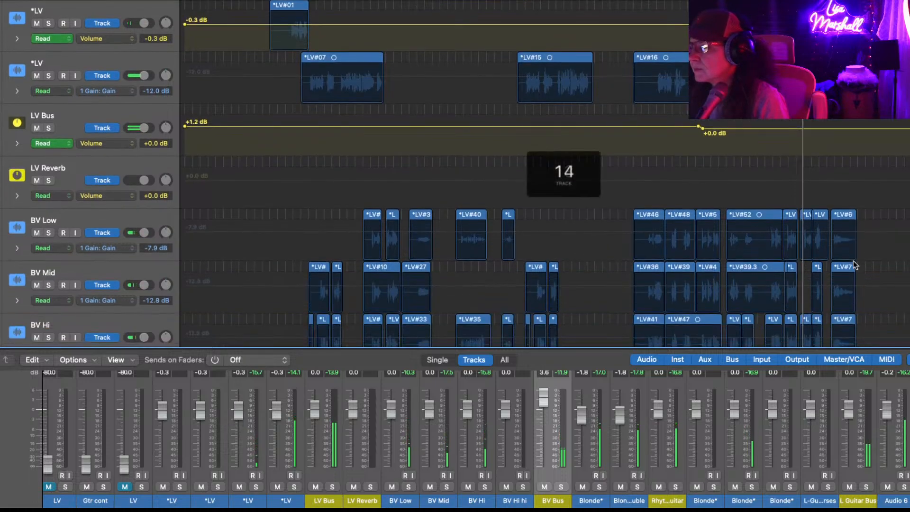
{"action": "scroll", "coordinate": [855, 265], "scroll_direction": "down", "scroll_amount": 10}
{"action": "scroll", "coordinate": [854, 265], "scroll_direction": "up", "scroll_amount": 6}
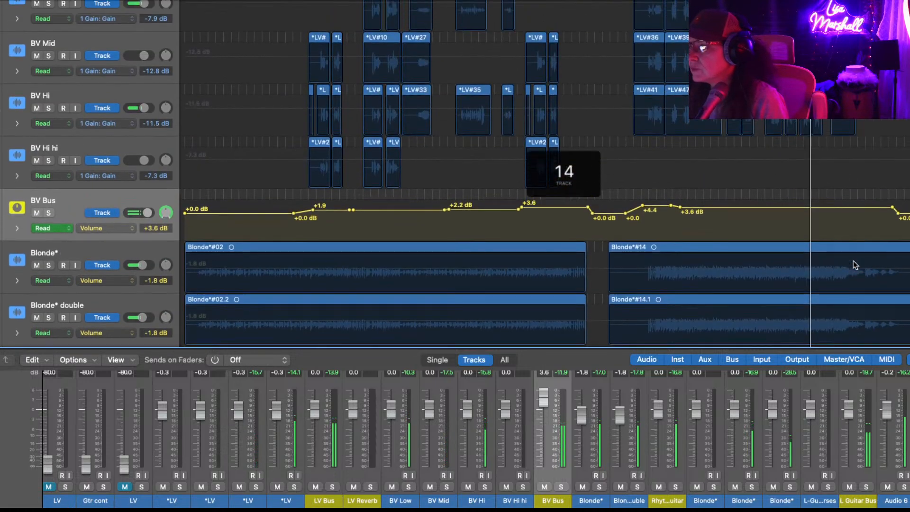
{"action": "scroll", "coordinate": [854, 264], "scroll_direction": "up", "scroll_amount": 1}
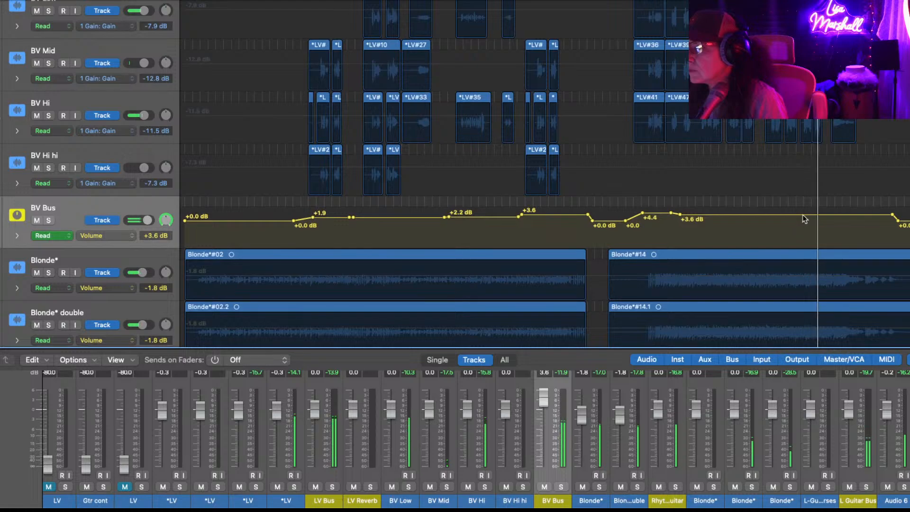
{"action": "left_click_drag", "start_coordinate": [802, 216], "coordinate": [804, 213]}
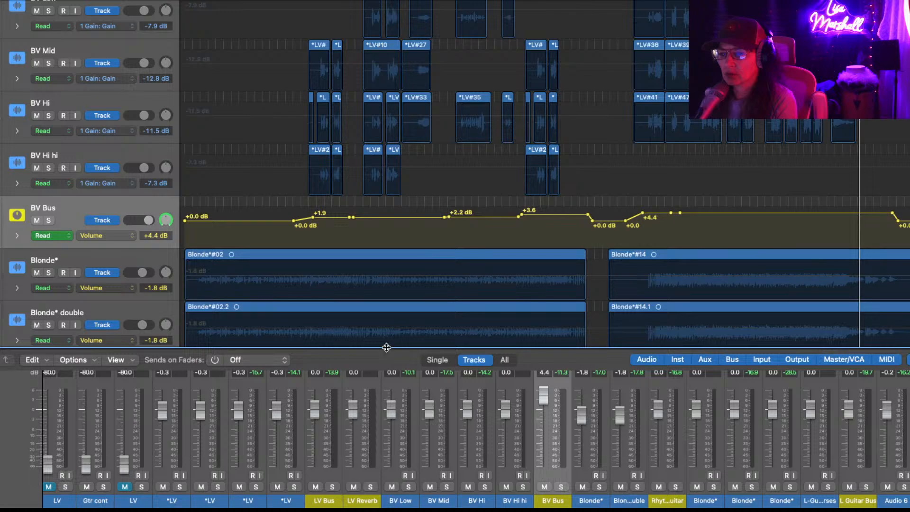
- Enlarge the mixer to show the full channel strips and play with the cycle range shortened to bars 2–16
{"action": "left_click_drag", "start_coordinate": [386, 348], "coordinate": [387, 79]}
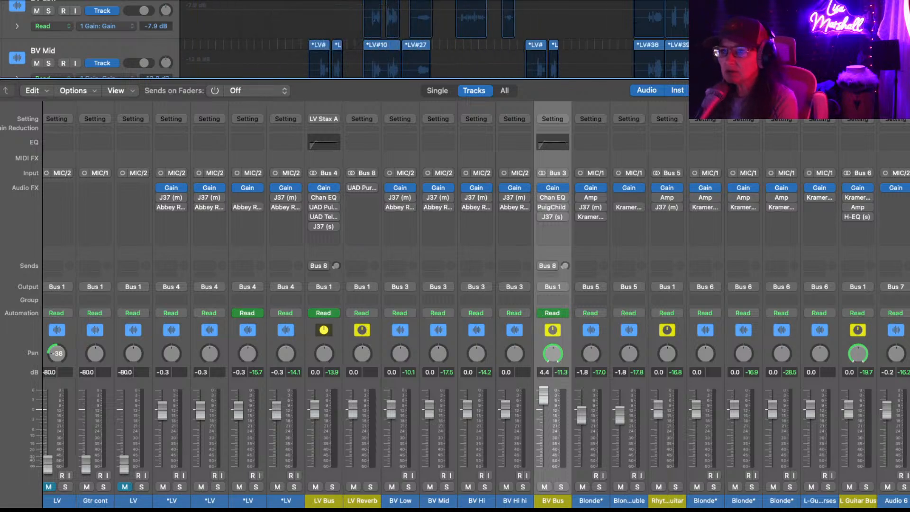
{"action": "left_click_drag", "start_coordinate": [434, 1], "coordinate": [303, 1]}
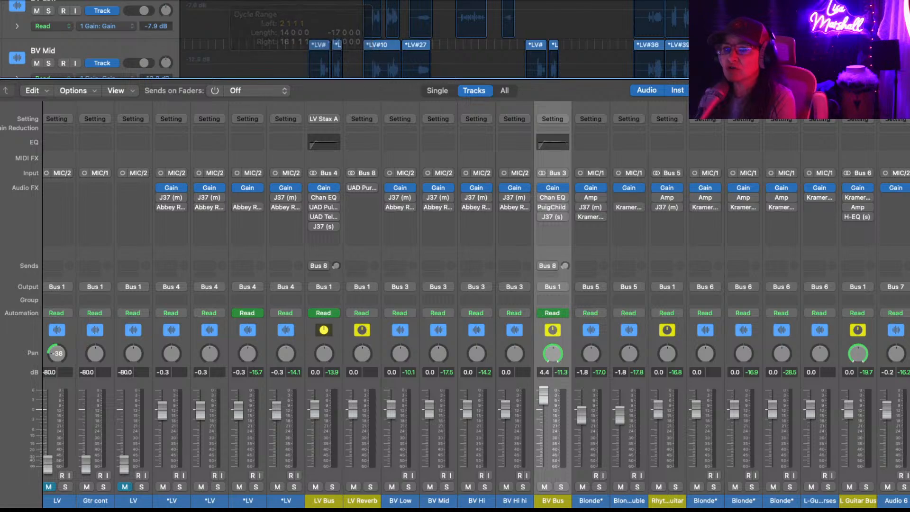
{"action": "key", "text": "space"}
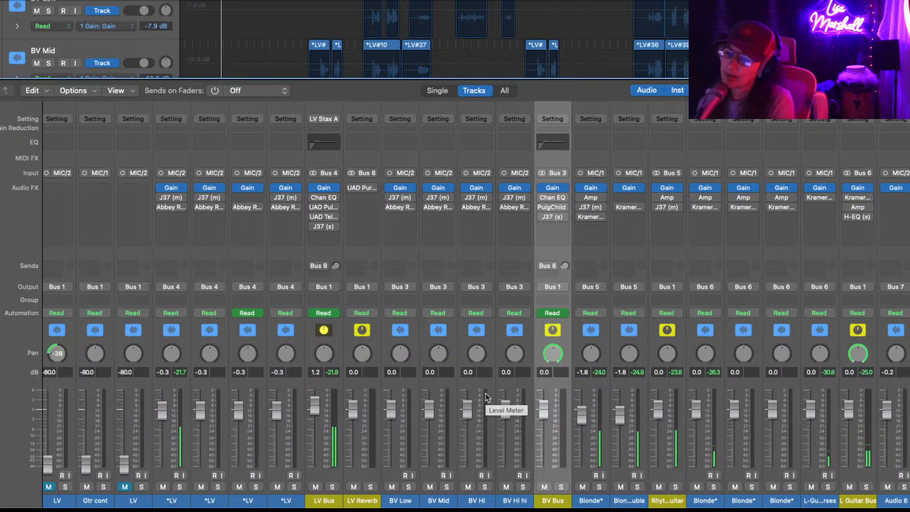
- Hide the mixer, split the LV Bus volume line where *LV#07 begins, and raise the part before it to +4.6 dB
{"action": "key", "text": "x"}
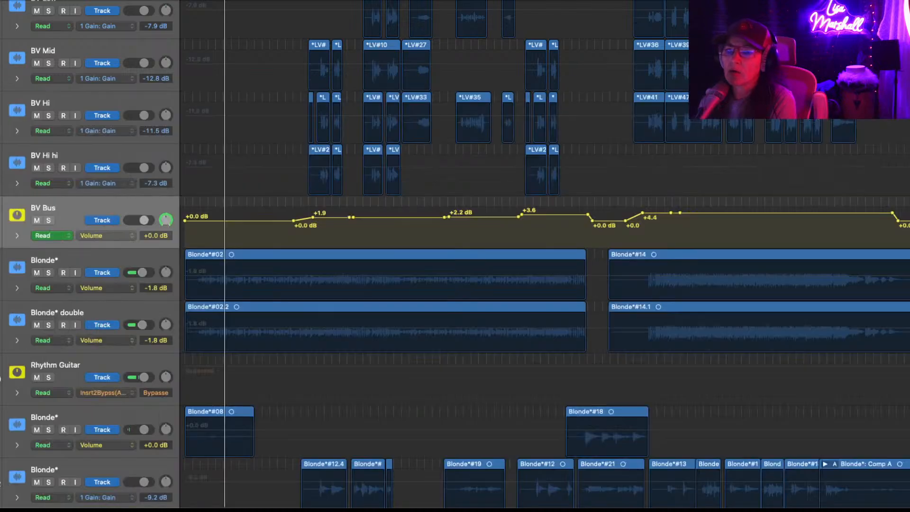
{"action": "scroll", "coordinate": [269, 200], "scroll_direction": "up", "scroll_amount": 5}
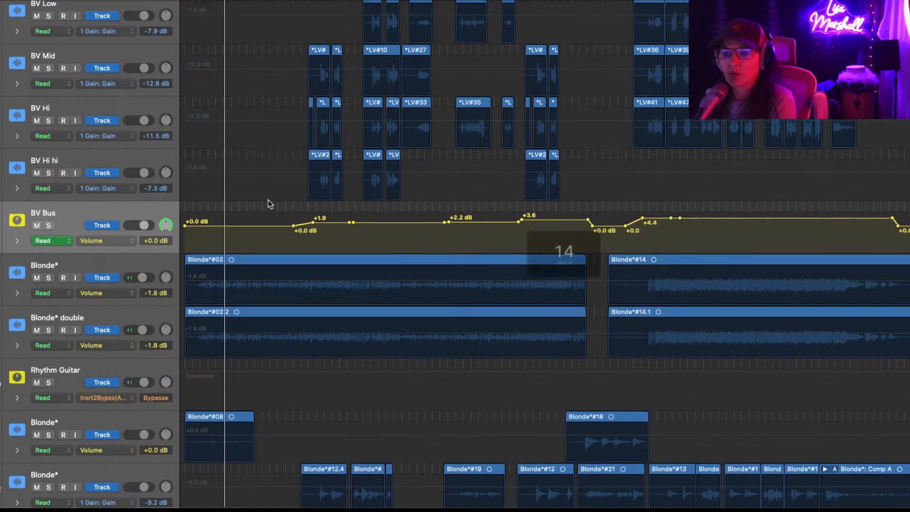
{"action": "scroll", "coordinate": [268, 204], "scroll_direction": "up", "scroll_amount": 3}
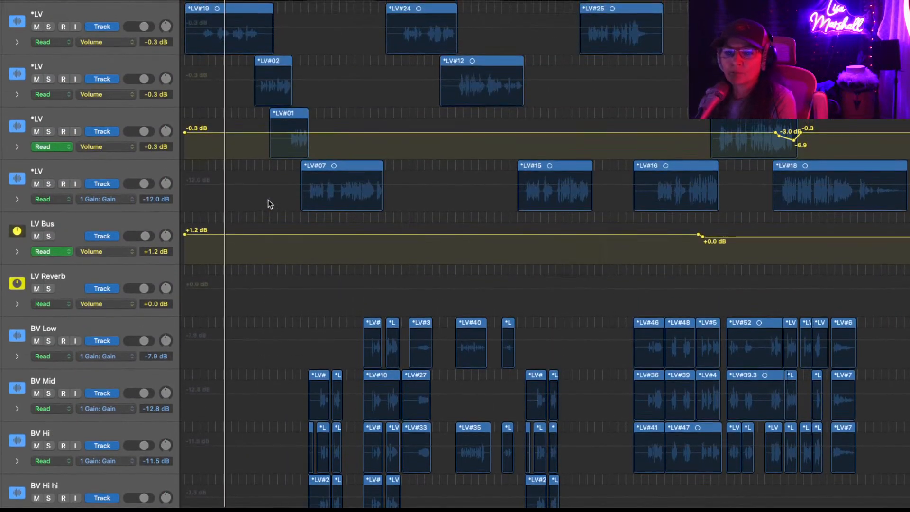
{"action": "scroll", "coordinate": [269, 204], "scroll_direction": "up", "scroll_amount": 1}
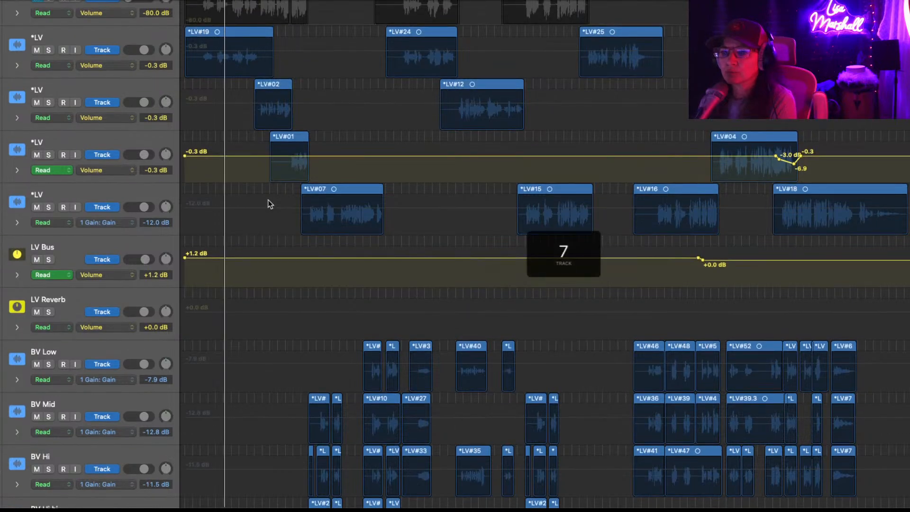
{"action": "scroll", "coordinate": [268, 204], "scroll_direction": "down", "scroll_amount": 1}
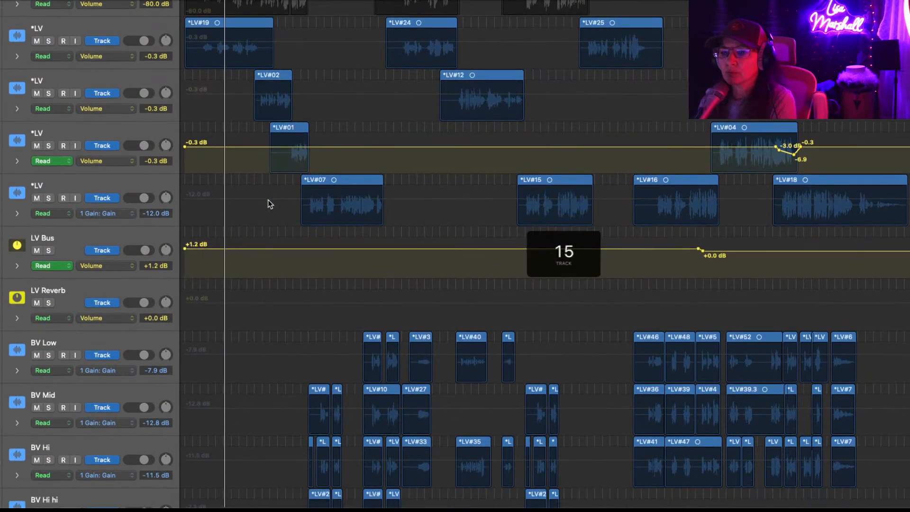
{"action": "left_click", "coordinate": [309, 249]}
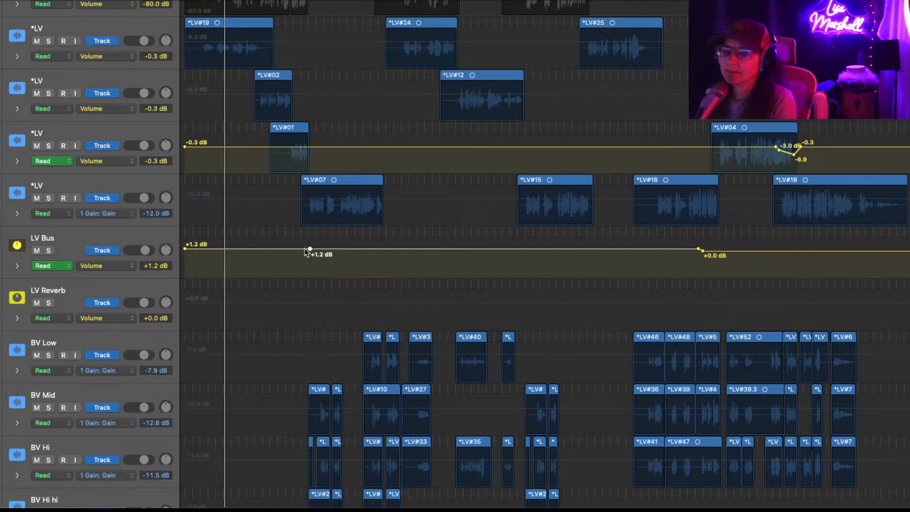
{"action": "left_click", "coordinate": [304, 248]}
{"action": "left_click_drag", "start_coordinate": [251, 251], "coordinate": [251, 244]}
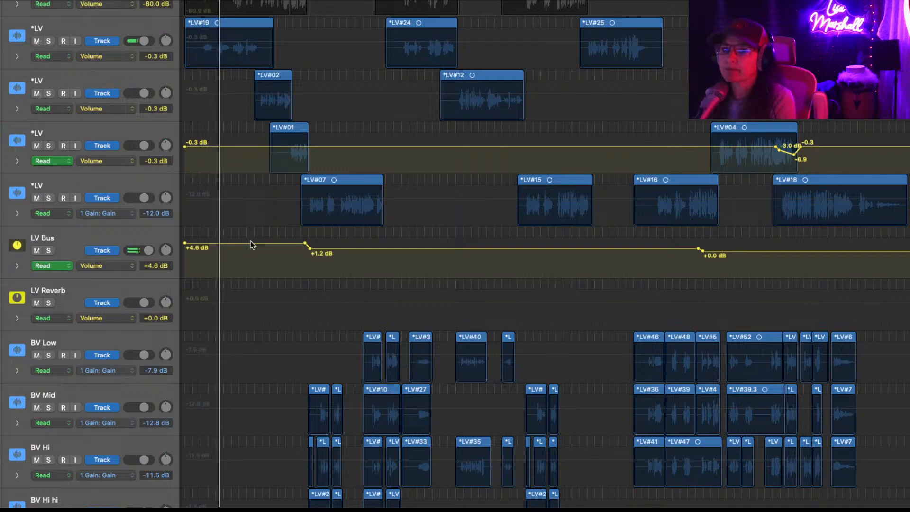
- Show the mixer again and listen to the cycled opening section while checking the channel levels
{"action": "key", "text": "x"}
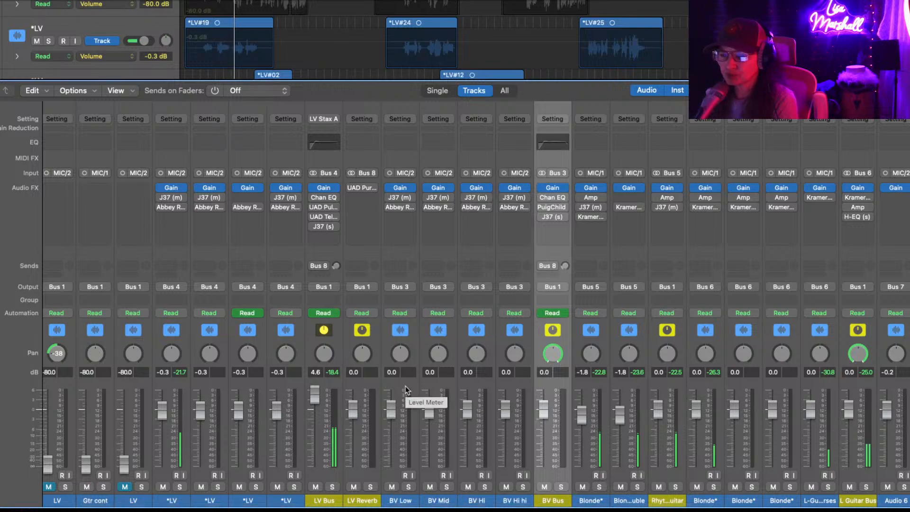
{"action": "key", "text": "space"}
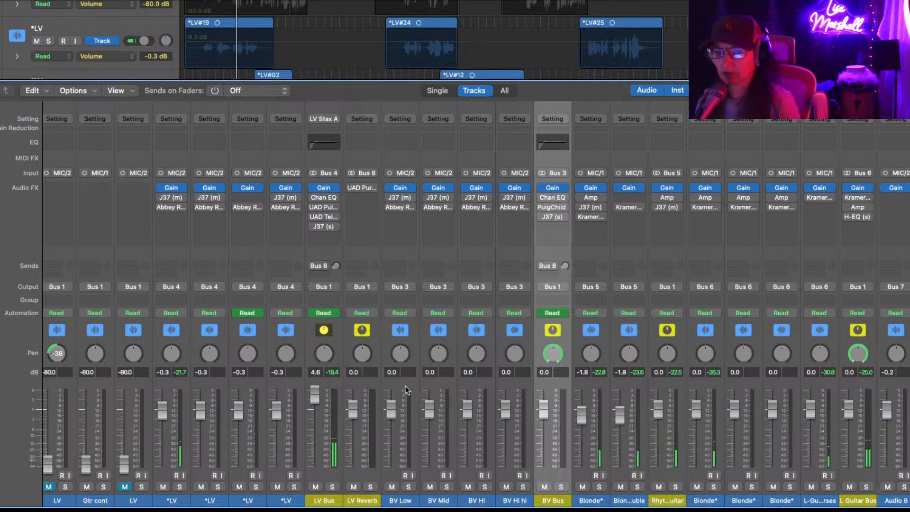
{"action": "key", "text": "space"}
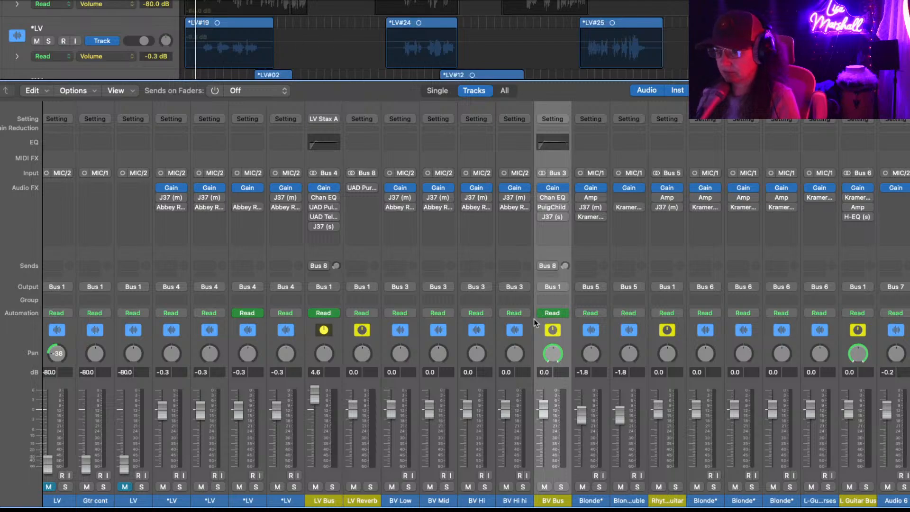
- Move the cycle range on to the section starting around *LV#07 and set the BV Bus pan to -12
{"action": "left_click_drag", "start_coordinate": [241, 0], "coordinate": [353, 0]}
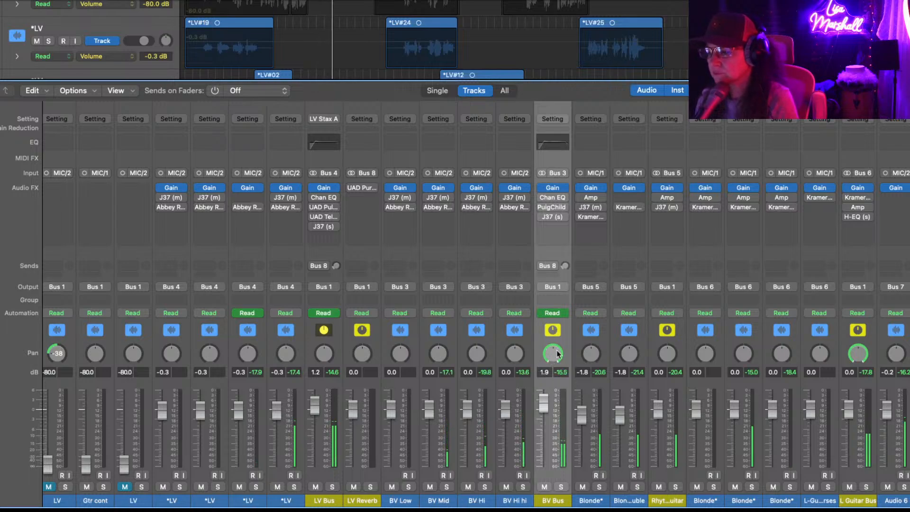
{"action": "left_click_drag", "start_coordinate": [552, 364], "coordinate": [552, 386]}
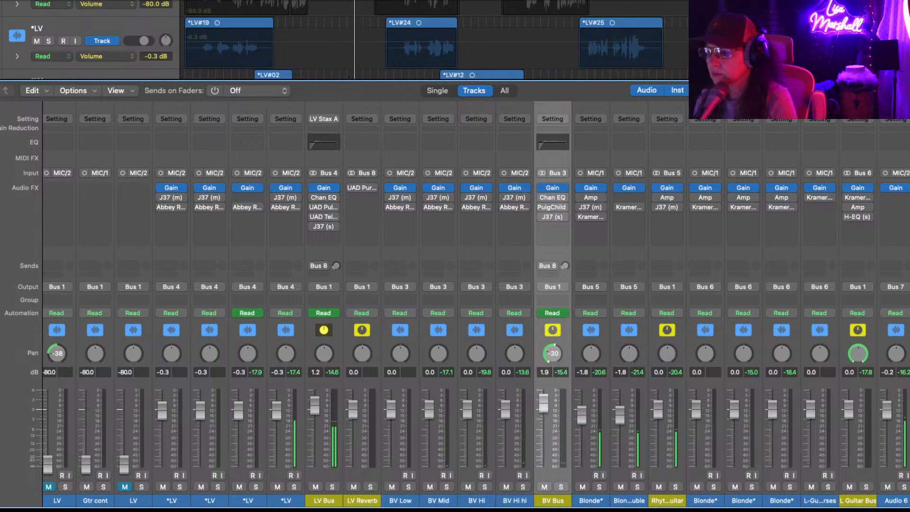
{"action": "left_click_drag", "start_coordinate": [550, 350], "coordinate": [550, 337]}
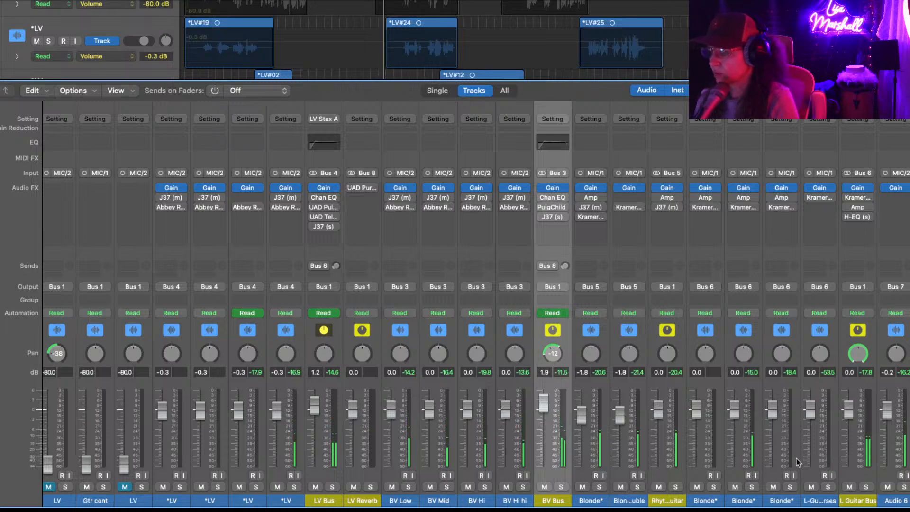
- Set the L Guitar Bus pan to +11
{"action": "scroll", "coordinate": [796, 458], "scroll_direction": "right", "scroll_amount": 3}
{"action": "scroll", "coordinate": [796, 458], "scroll_direction": "right", "scroll_amount": 5}
{"action": "left_click_drag", "start_coordinate": [559, 354], "coordinate": [556, 341]}
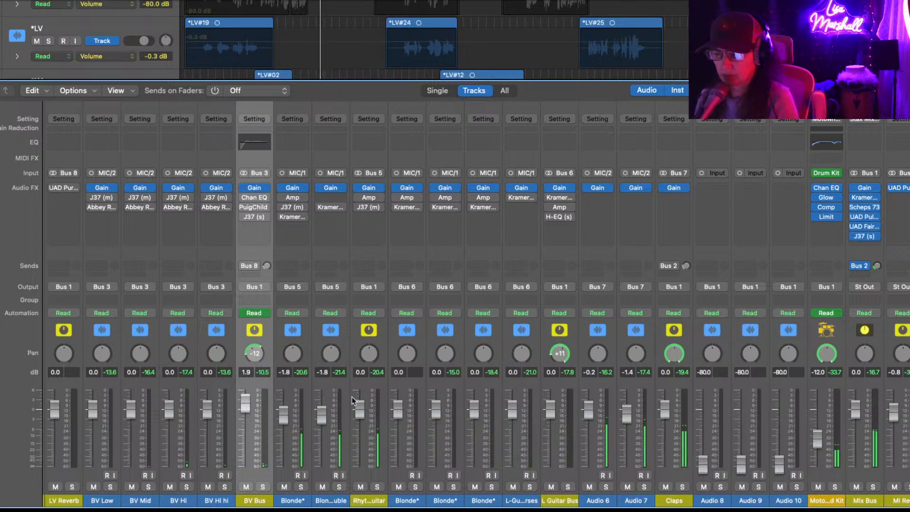
- Pan the Blonde* guitar track feeding Bus 5 to -21 and its Blonde* double track to +37
{"action": "scroll", "coordinate": [355, 382], "scroll_direction": "left", "scroll_amount": 2}
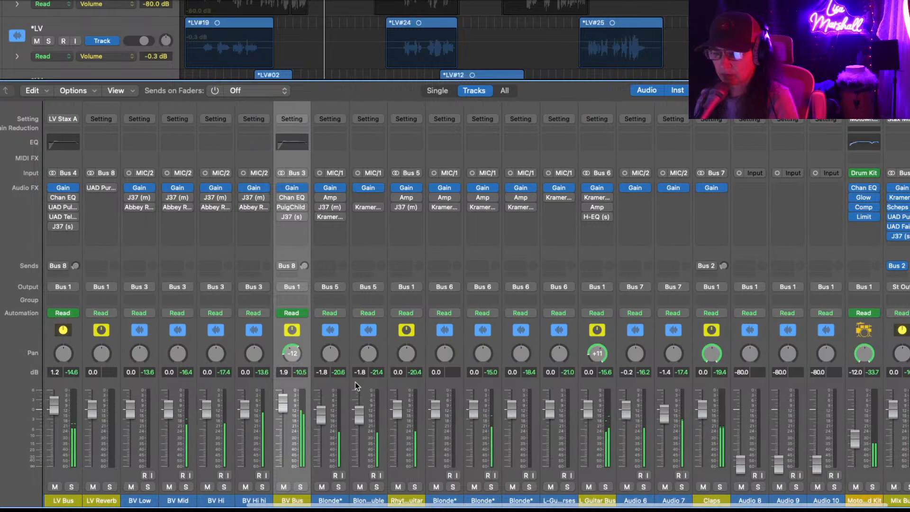
{"action": "right_click", "coordinate": [331, 354]}
{"action": "left_click", "coordinate": [331, 354]}
{"action": "left_click_drag", "start_coordinate": [331, 358], "coordinate": [317, 373]}
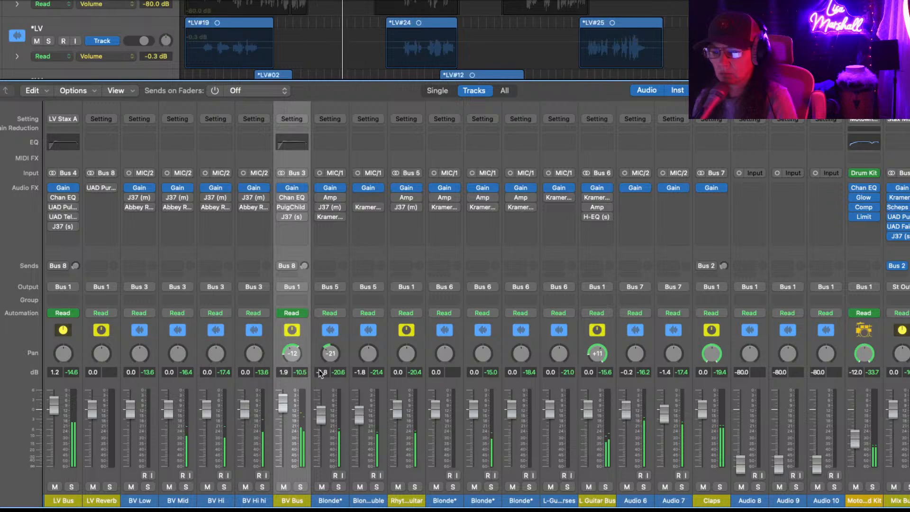
{"action": "left_click_drag", "start_coordinate": [365, 358], "coordinate": [356, 313]}
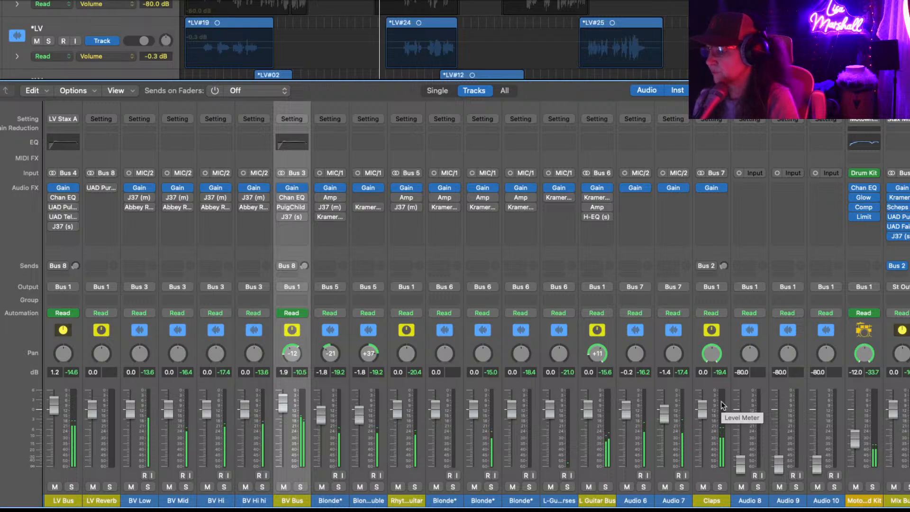
- Pan the drum kit channel to +14 and the Claps bus to -12
{"action": "scroll", "coordinate": [721, 404], "scroll_direction": "right", "scroll_amount": 3}
{"action": "left_click_drag", "start_coordinate": [775, 353], "coordinate": [775, 346]}
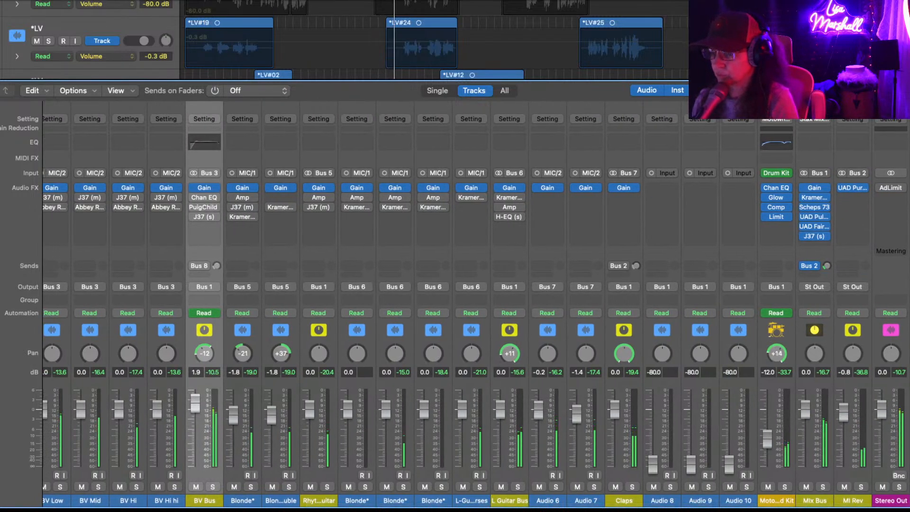
{"action": "left_click_drag", "start_coordinate": [623, 353], "coordinate": [623, 360]}
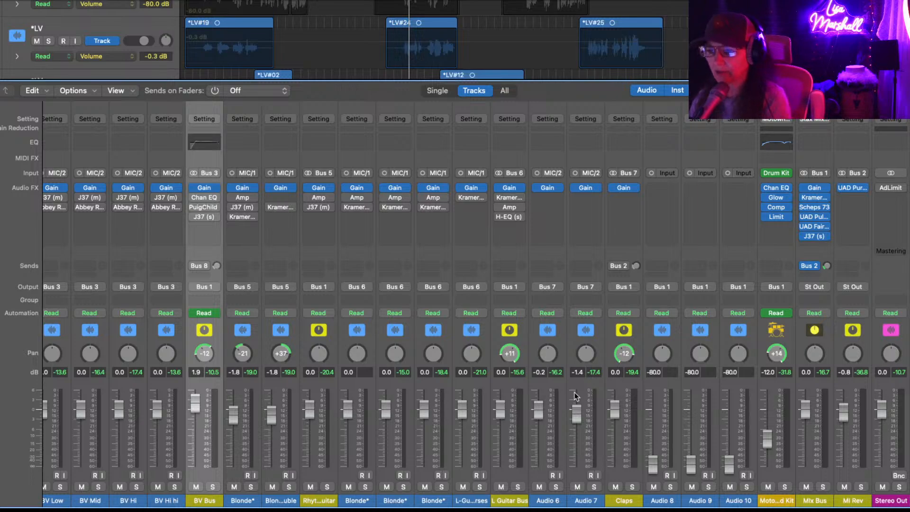
- Switch on the LV Bus's Channel EQ and arrange its window and the UAD Pultec EQP-1A's so both are visible
{"action": "scroll", "coordinate": [576, 397], "scroll_direction": "left", "scroll_amount": 10}
{"action": "key", "text": "space"}
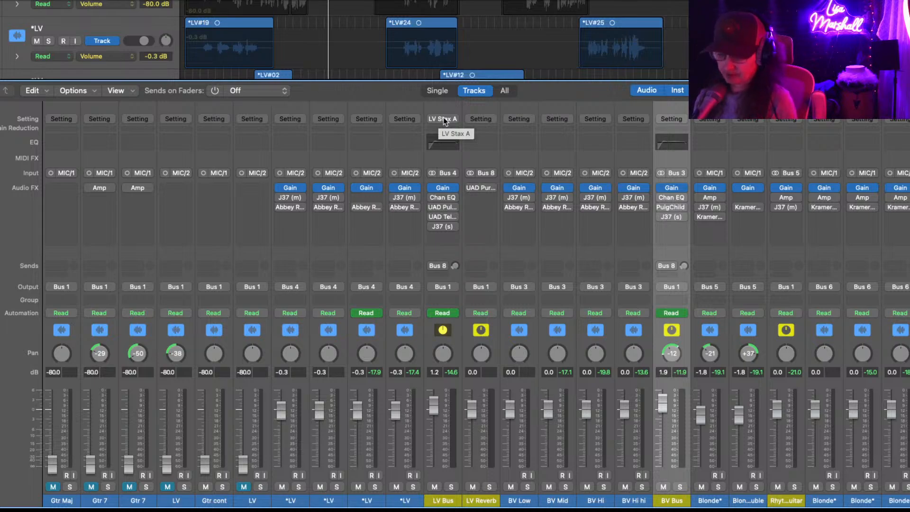
{"action": "left_click", "coordinate": [431, 198]}
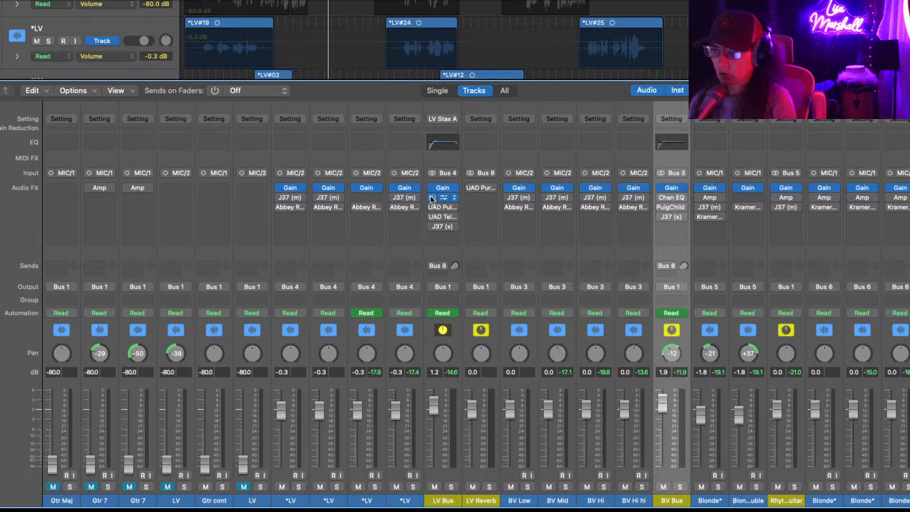
{"action": "left_click", "coordinate": [445, 197]}
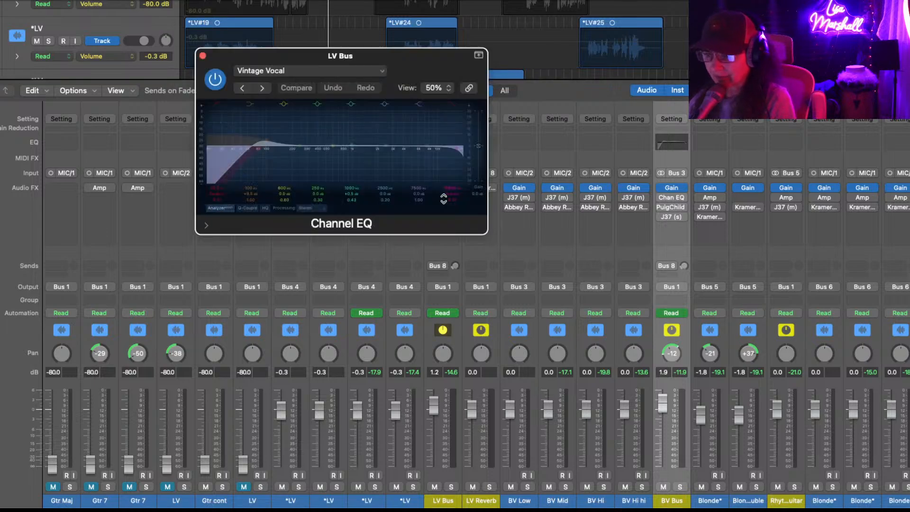
{"action": "left_click_drag", "start_coordinate": [431, 71], "coordinate": [256, 34]}
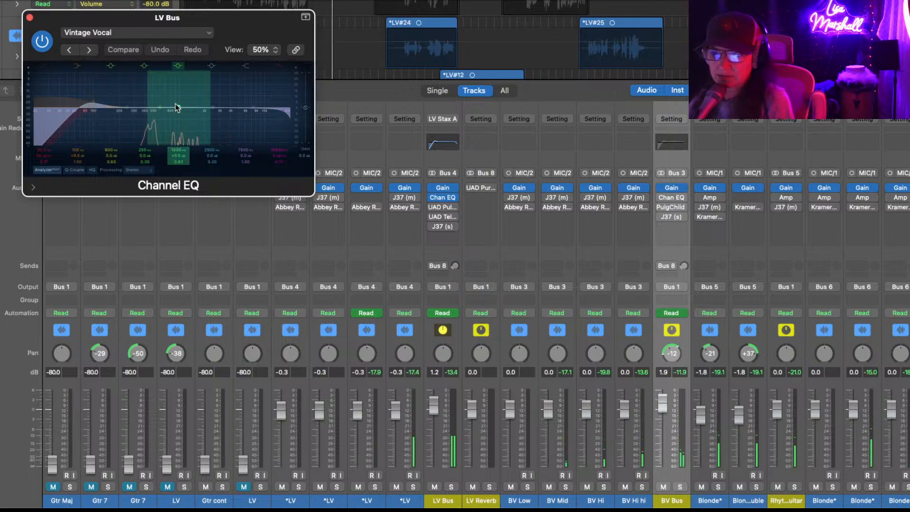
{"action": "left_click", "coordinate": [445, 209]}
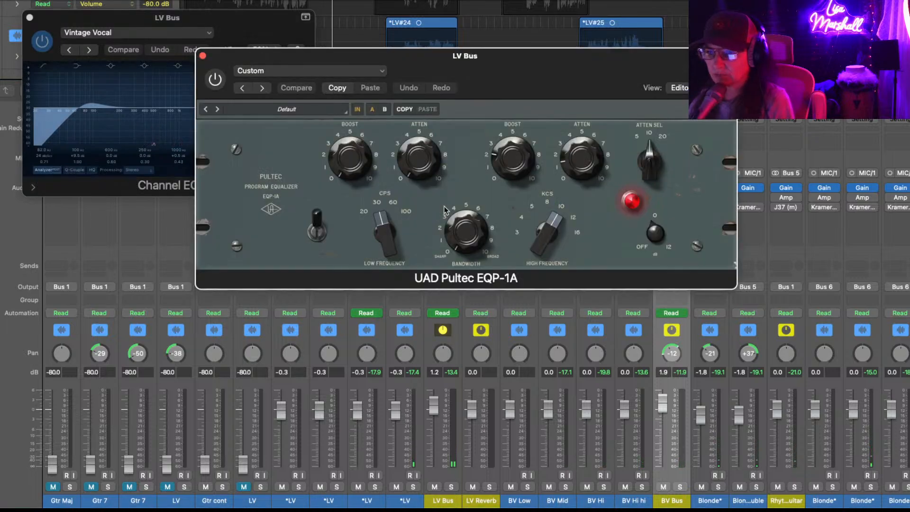
{"action": "left_click_drag", "start_coordinate": [548, 73], "coordinate": [377, 242]}
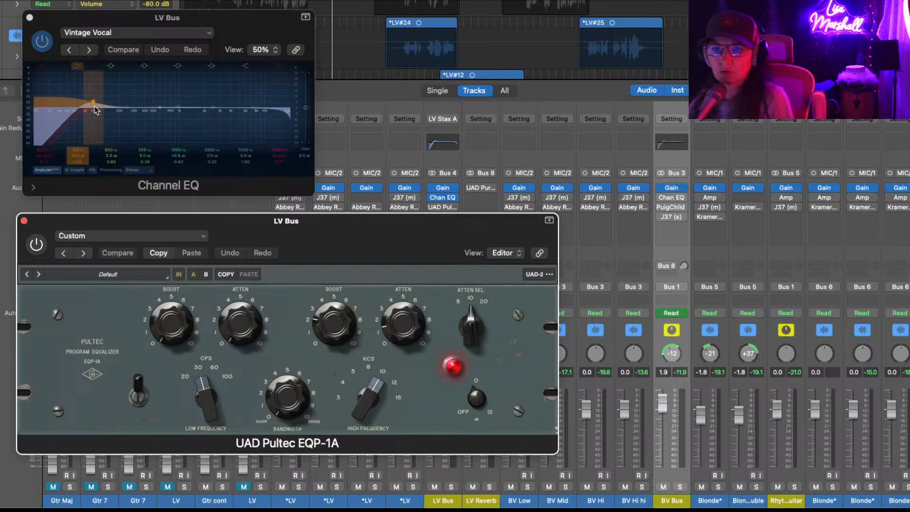
- Reset the LV Bus's Channel EQ from Vintage Vocal to its default preset
{"action": "left_click", "coordinate": [209, 33]}
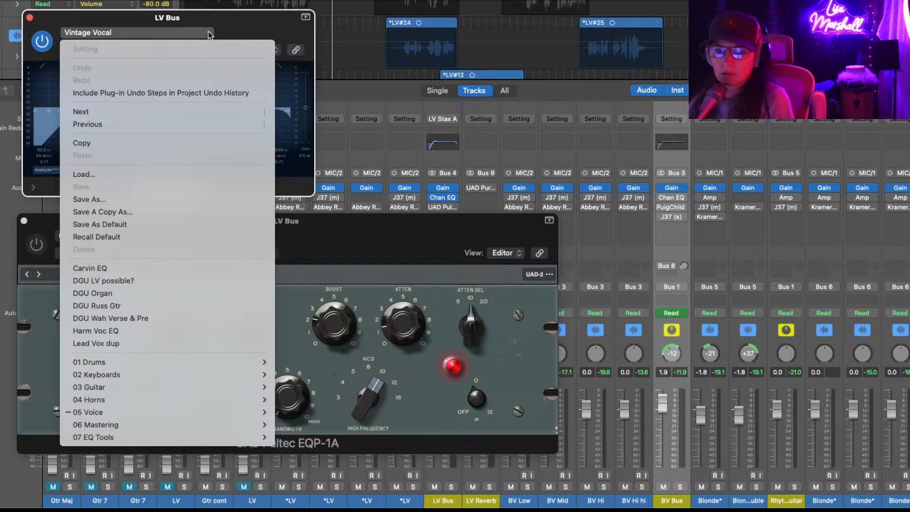
{"action": "left_click", "coordinate": [167, 235]}
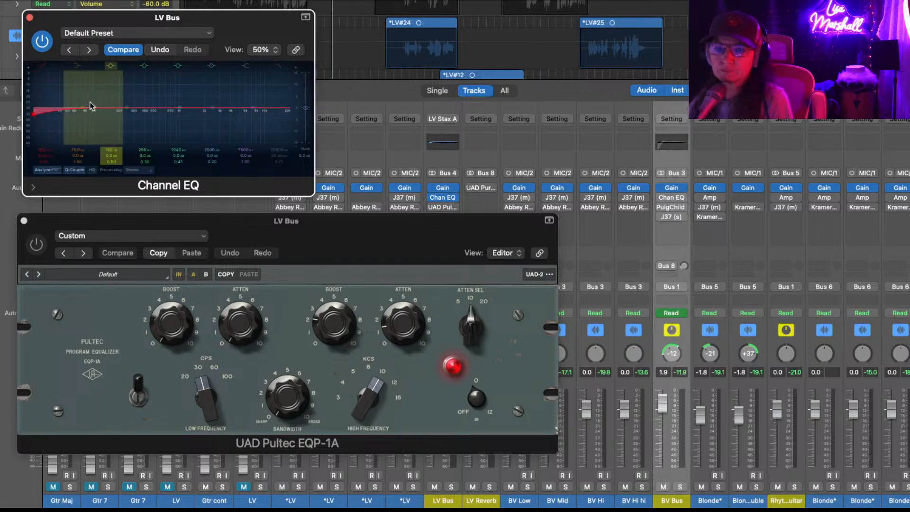
- Pull the low shelf of the LV Bus's Channel EQ down to -24 dB at about 31 Hz and play the song
{"action": "mouse_move", "coordinate": [83, 110]}
{"action": "left_mouse_down"}
{"action": "mouse_move", "coordinate": [39, 149]}
{"action": "mouse_move", "coordinate": [63, 212]}
{"action": "mouse_move", "coordinate": [50, 210]}
{"action": "left_mouse_up"}
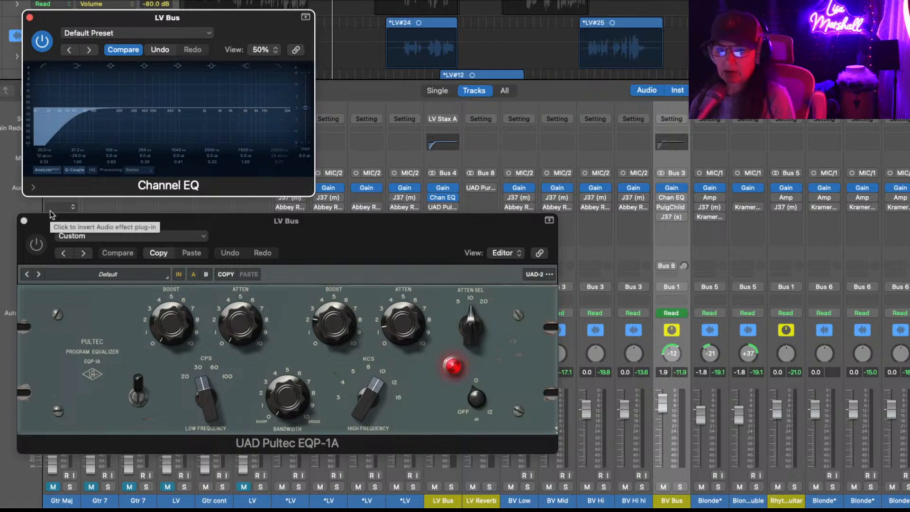
{"action": "key", "text": "space"}
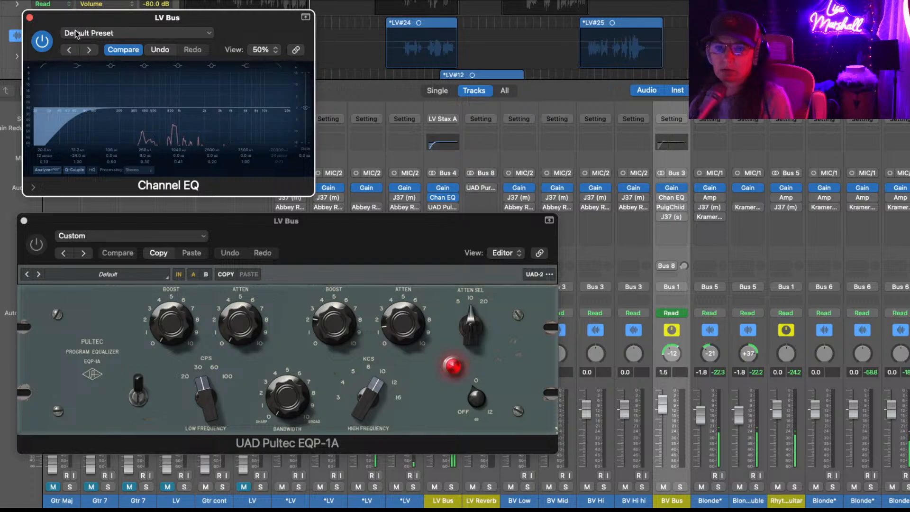
- Switch on the LV Bus's UAD Pultec EQP-1A and rearrange both EQ windows so they sit above the channel strips' inserts
{"action": "key", "text": "super+w"}
{"action": "left_click_drag", "start_coordinate": [406, 228], "coordinate": [818, 0]}
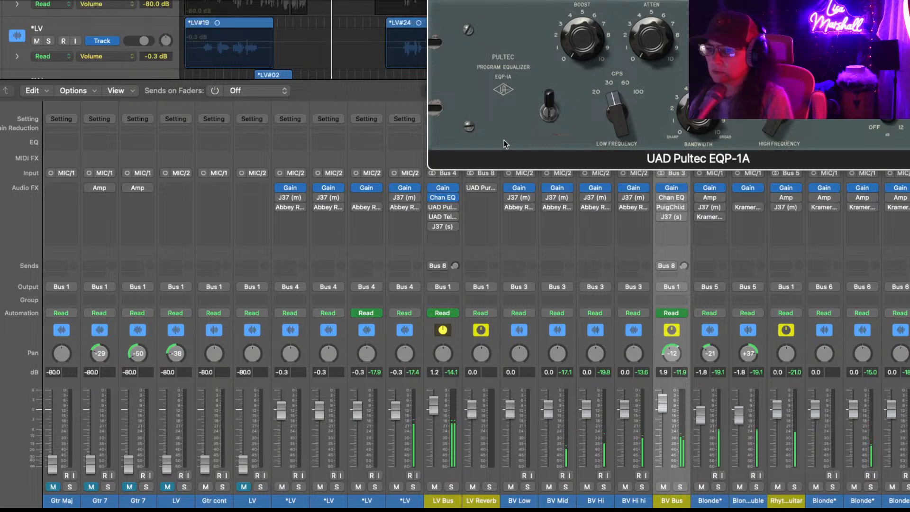
{"action": "left_click", "coordinate": [445, 198]}
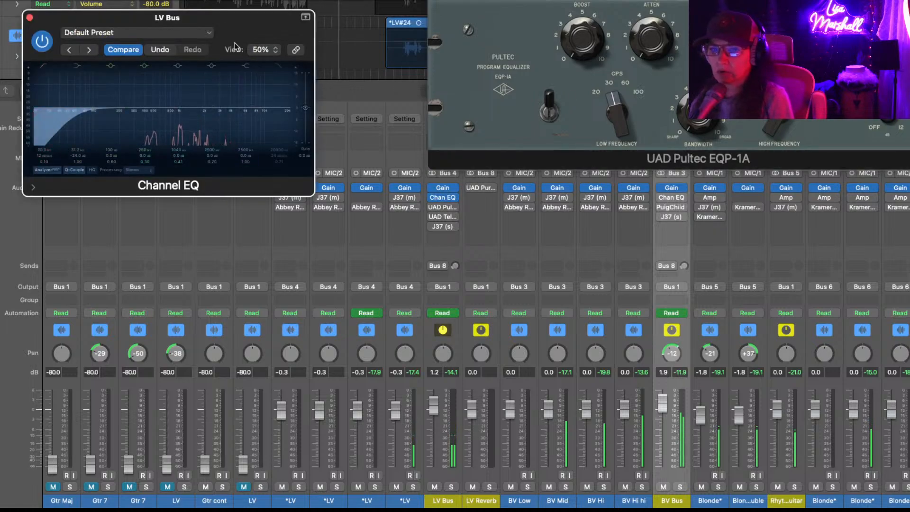
{"action": "left_click_drag", "start_coordinate": [248, 26], "coordinate": [179, 11]}
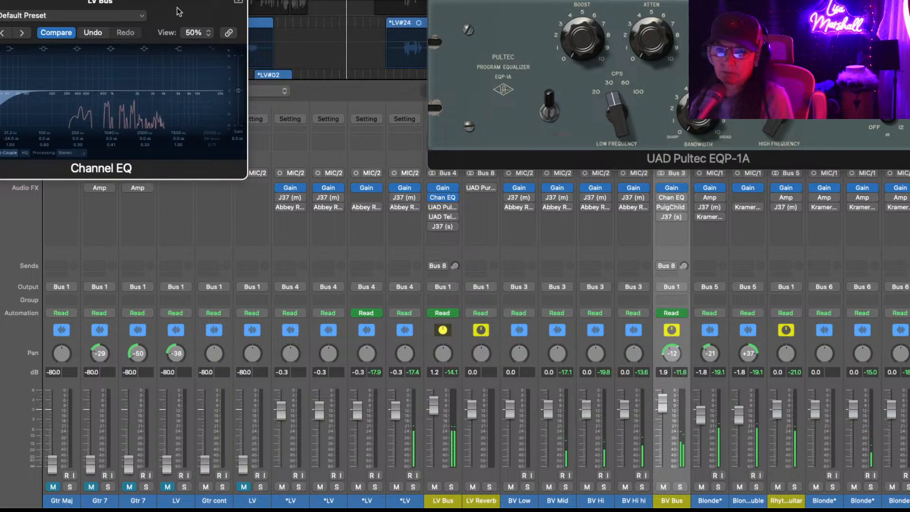
{"action": "left_click_drag", "start_coordinate": [616, 6], "coordinate": [534, 0]}
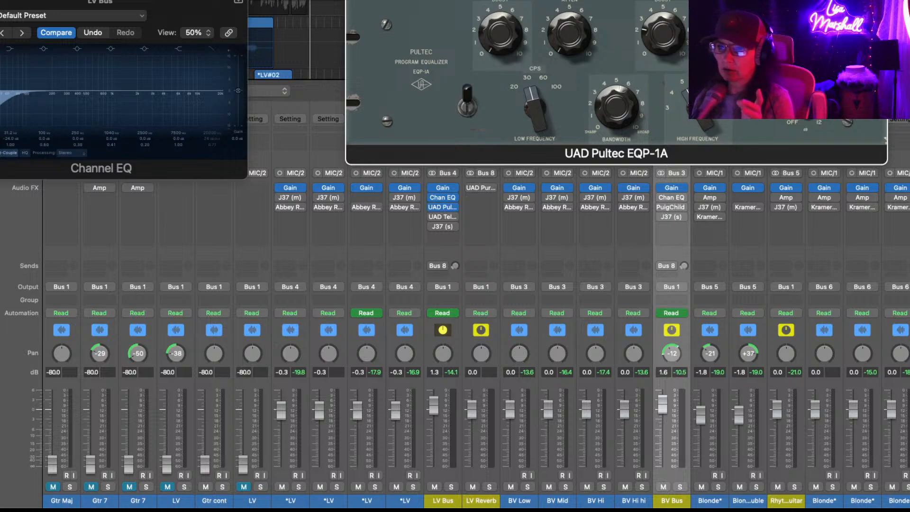
- Set the Pultec EQP-1A's low frequency to 100 CPS, adjust its low boost, and shift the Channel EQ's low bell band to 80.5 Hz
{"action": "key", "text": "space"}
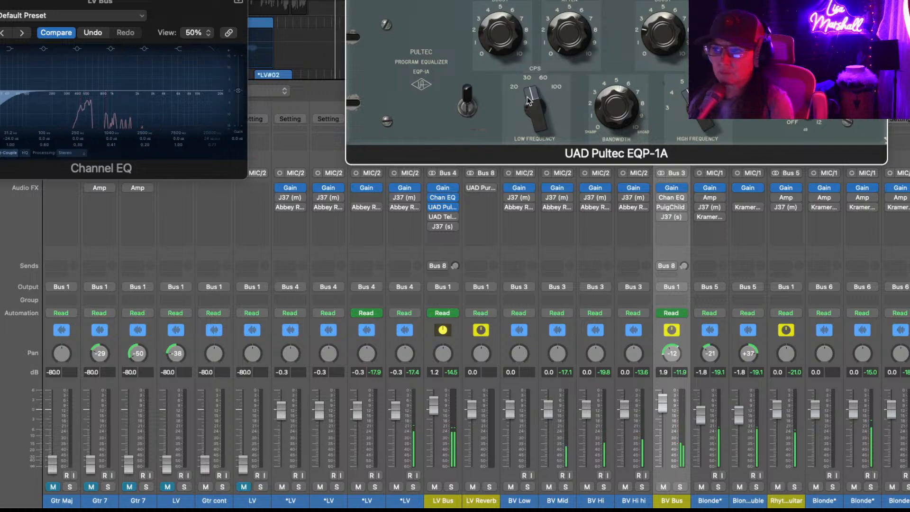
{"action": "left_click_drag", "start_coordinate": [531, 90], "coordinate": [531, 18]}
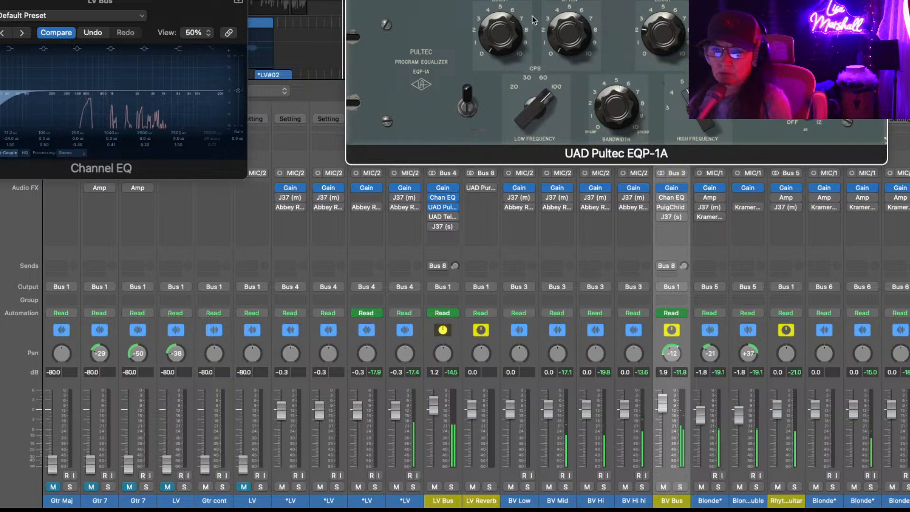
{"action": "left_click_drag", "start_coordinate": [497, 41], "coordinate": [482, 13]}
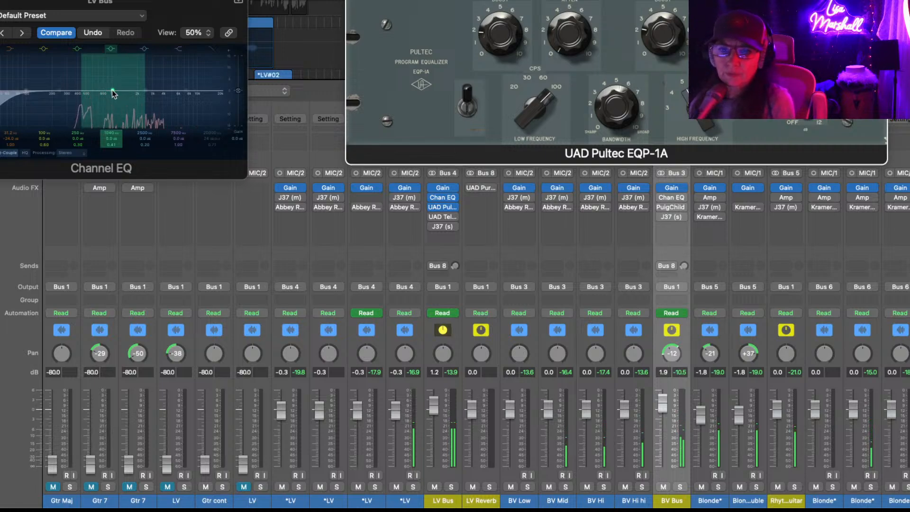
{"action": "left_click_drag", "start_coordinate": [27, 91], "coordinate": [26, 92]}
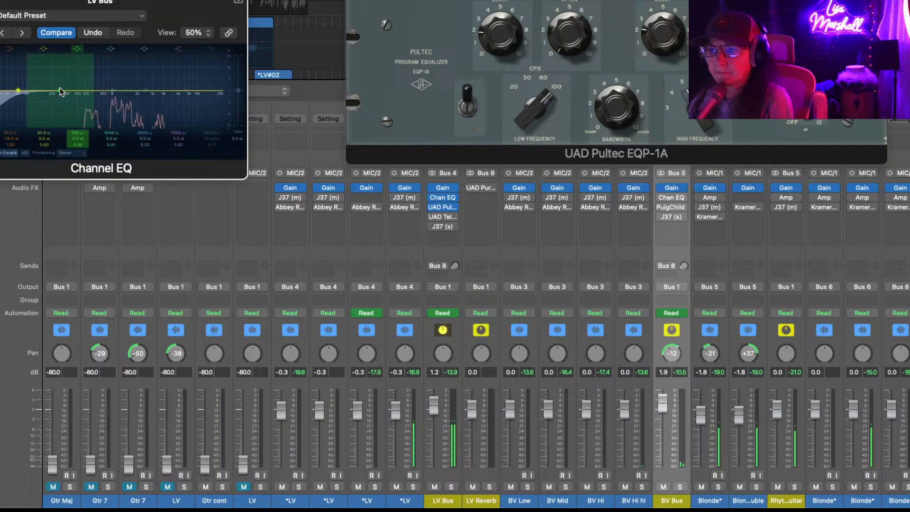
{"action": "left_click", "coordinate": [484, 40]}
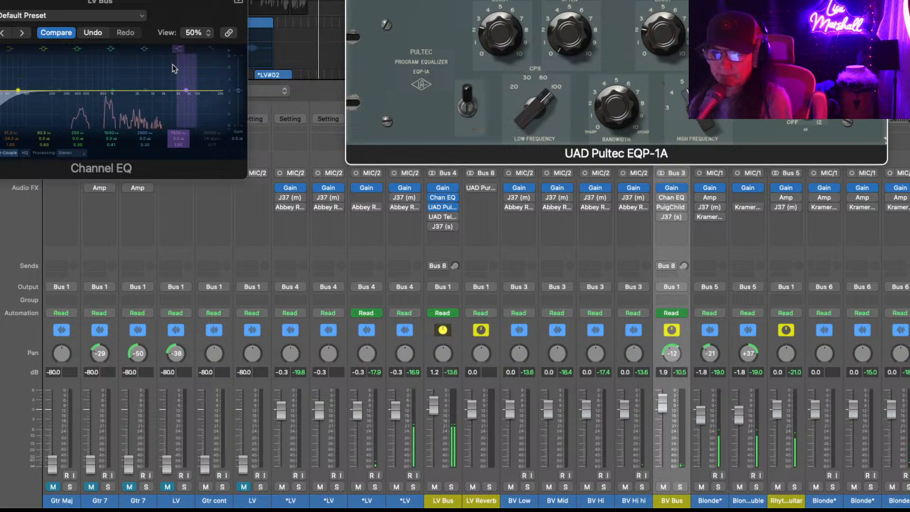
- Close both EQ windows and switch on the UAD Teletronix LA-2A Silver on the LV Bus with its window beside the inserts
{"action": "key", "text": "super+w"}
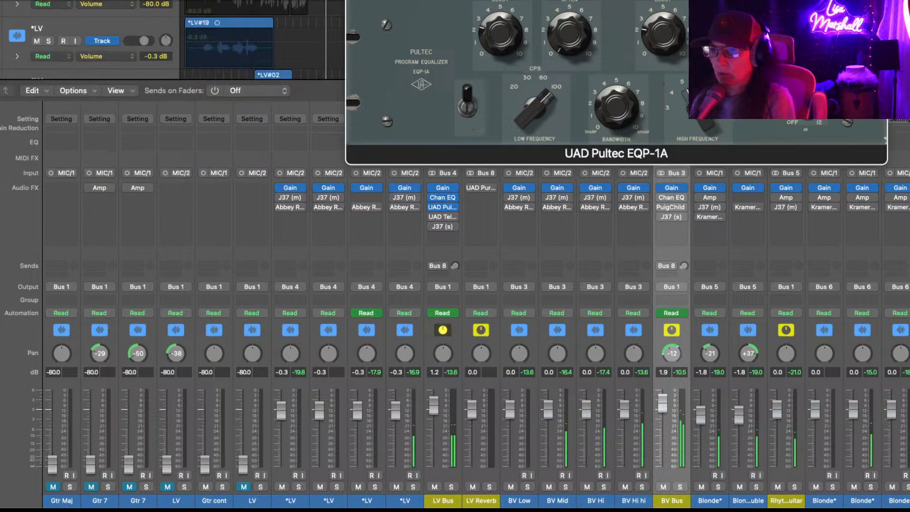
{"action": "key", "text": "super+w"}
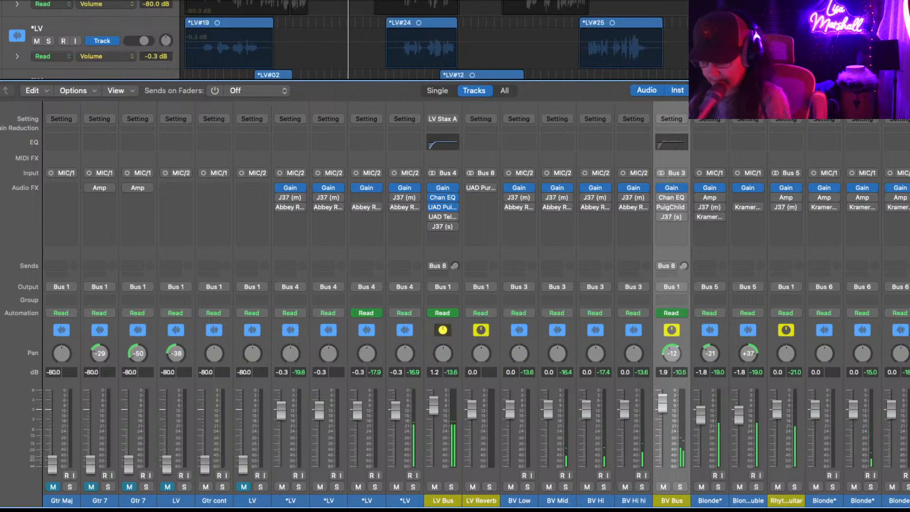
{"action": "left_click", "coordinate": [444, 217]}
{"action": "left_click_drag", "start_coordinate": [386, 56], "coordinate": [218, 0]}
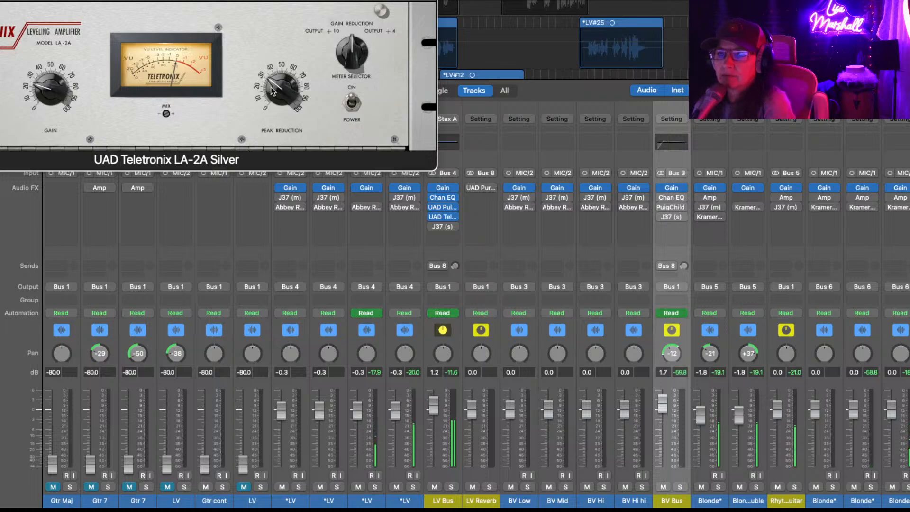
- Raise the LA-2A Silver's peak reduction to about 35 while playing another section of the song
{"action": "left_click_drag", "start_coordinate": [289, 0], "coordinate": [311, 38]}
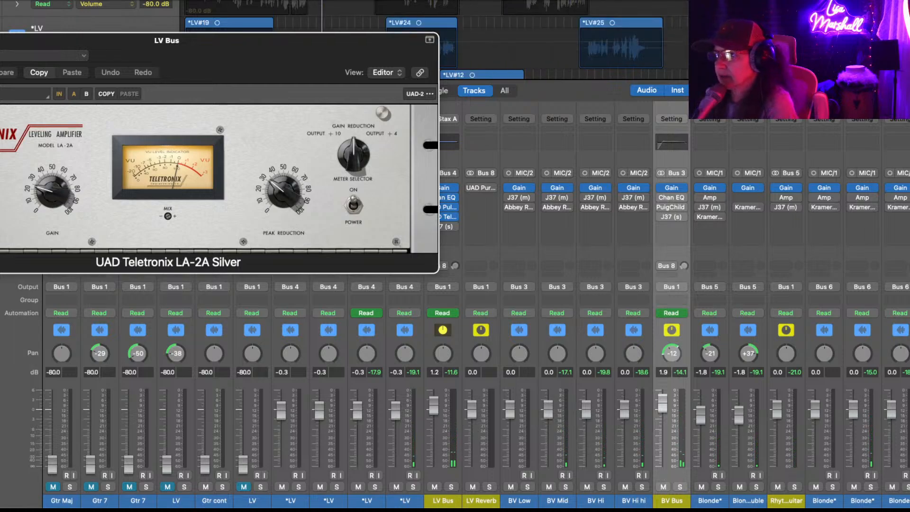
{"action": "left_click", "coordinate": [199, 0]}
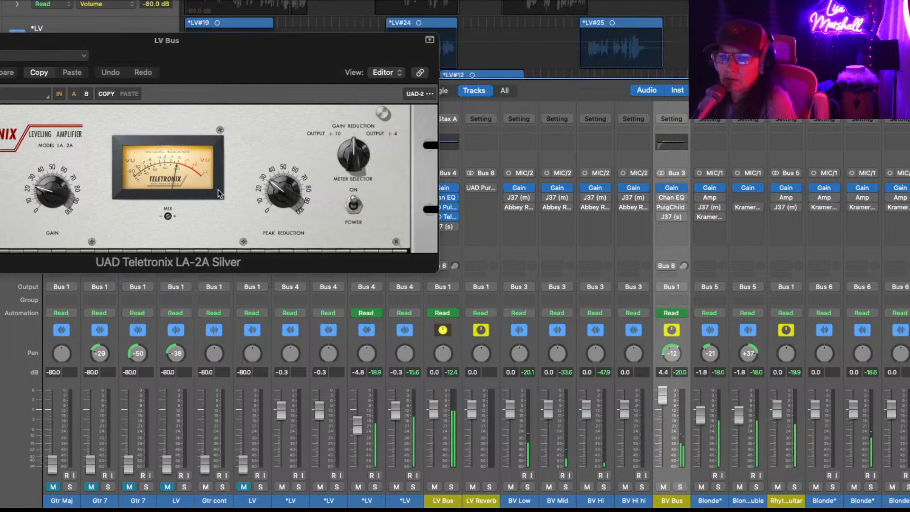
{"action": "left_click_drag", "start_coordinate": [273, 187], "coordinate": [274, 174]}
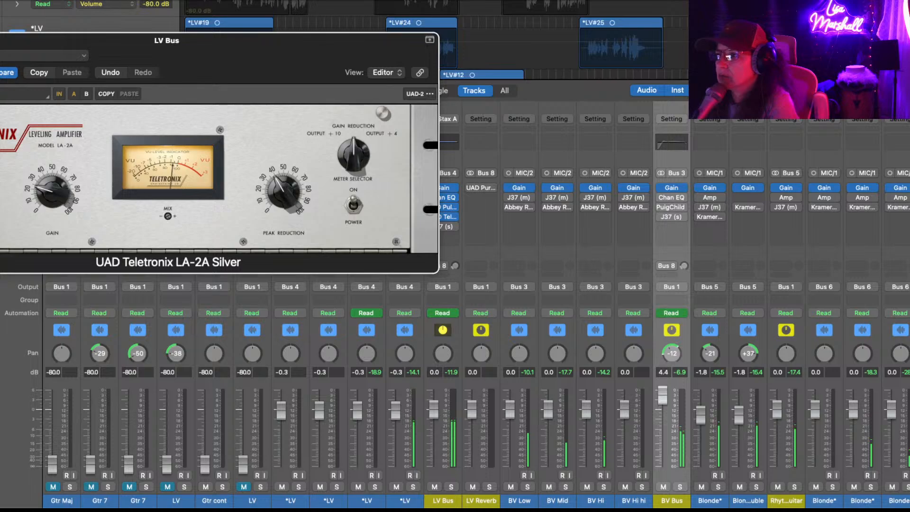
{"action": "left_click", "coordinate": [332, 2]}
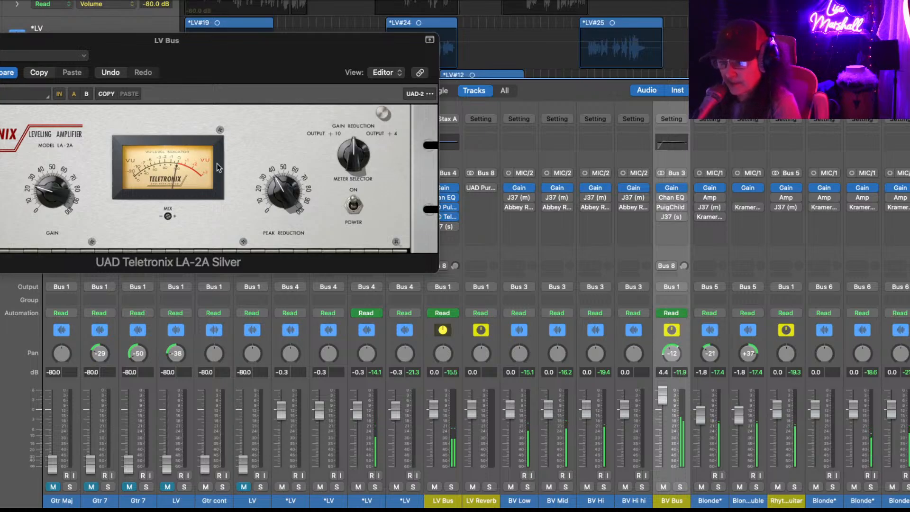
- Load a vocal preset in the LA-2A Silver, lower its gain slightly, and close the compressor's window
{"action": "left_click", "coordinate": [38, 189]}
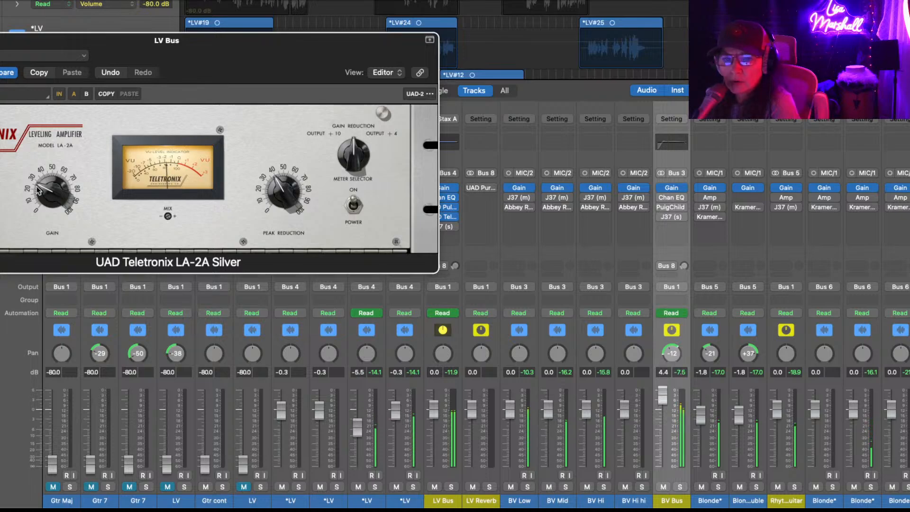
{"action": "left_click", "coordinate": [20, 97]}
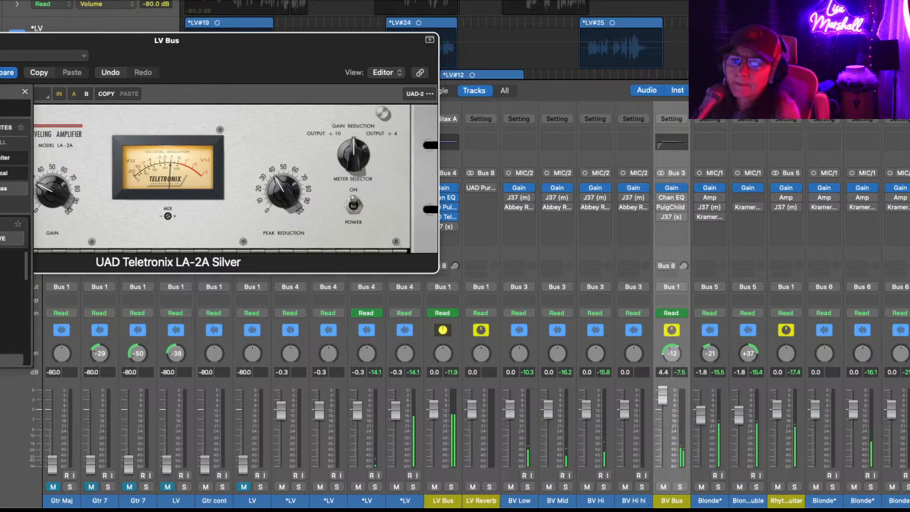
{"action": "left_click", "coordinate": [11, 173]}
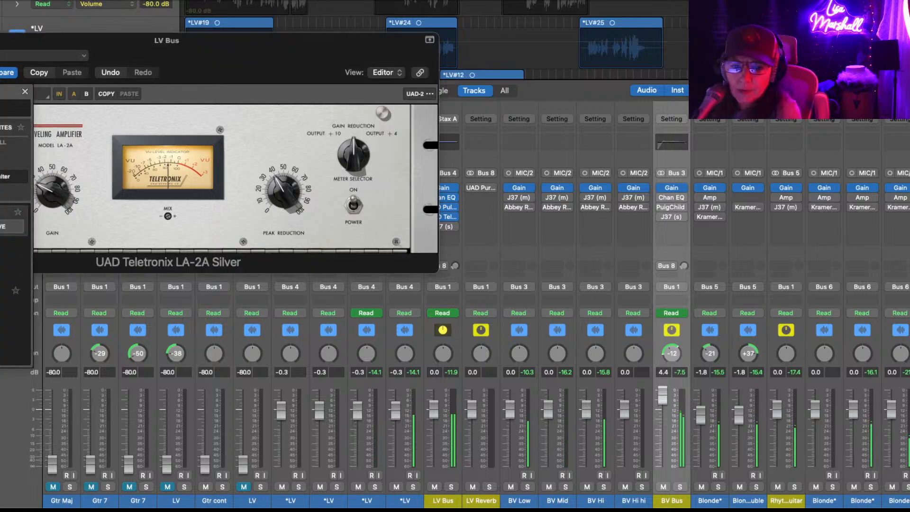
{"action": "left_click", "coordinate": [8, 290]}
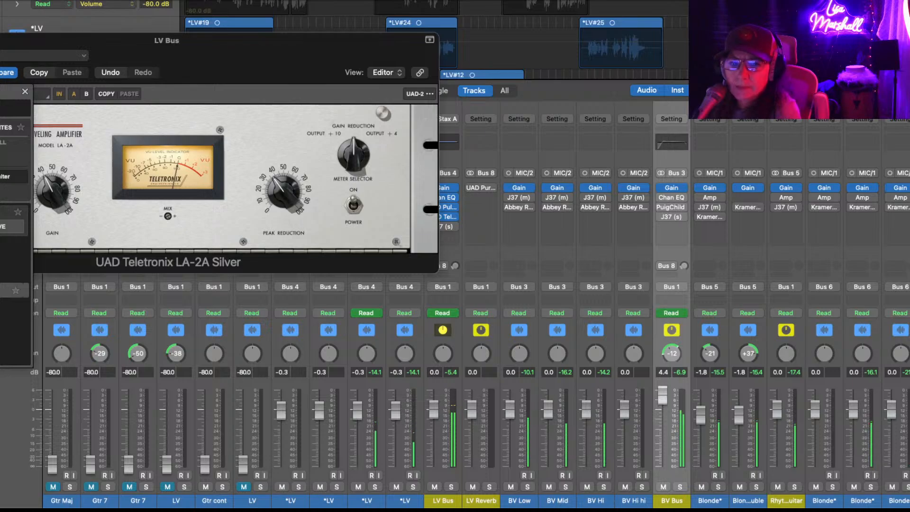
{"action": "left_click_drag", "start_coordinate": [1, 93], "coordinate": [635, 0]}
{"action": "left_click", "coordinate": [45, 185]}
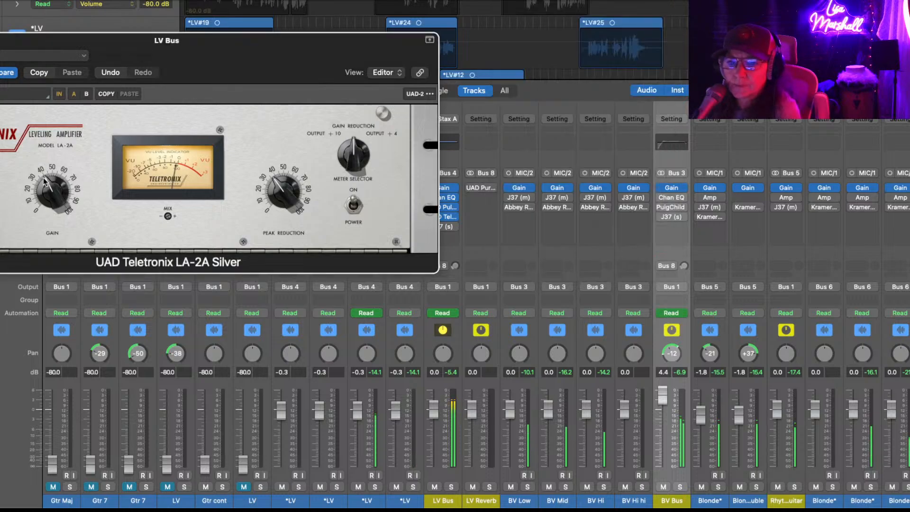
{"action": "left_click_drag", "start_coordinate": [41, 182], "coordinate": [40, 186]}
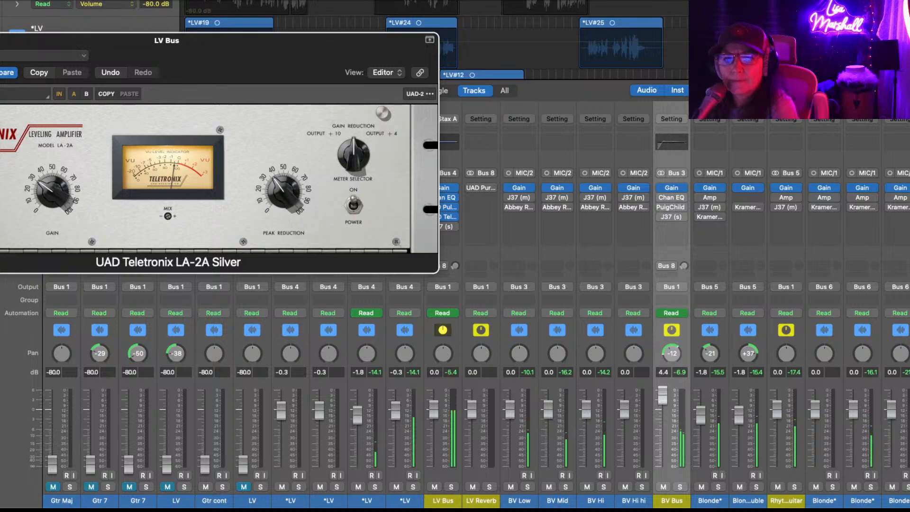
{"action": "key", "text": "super+w"}
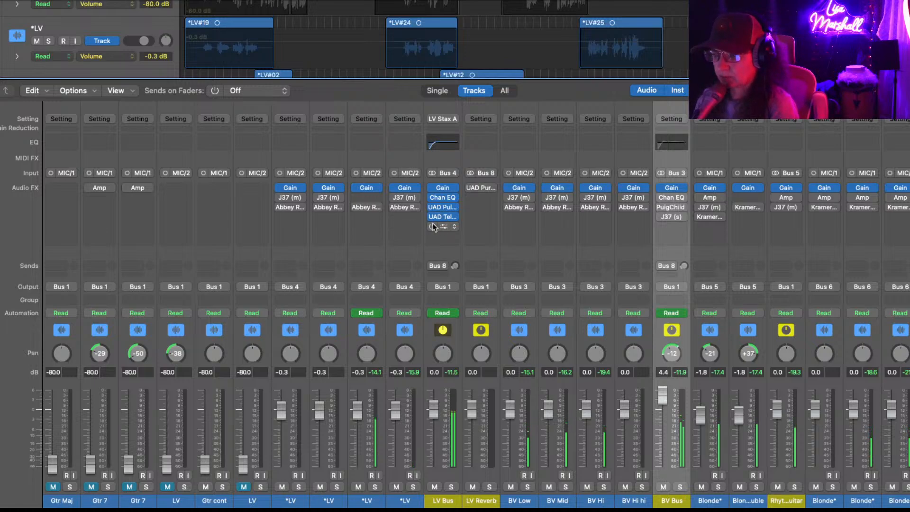
- Switch on the LV Bus's J37 tape plug-in, lower its delay level to -31.9 dB, and close its window
{"action": "left_click", "coordinate": [444, 228]}
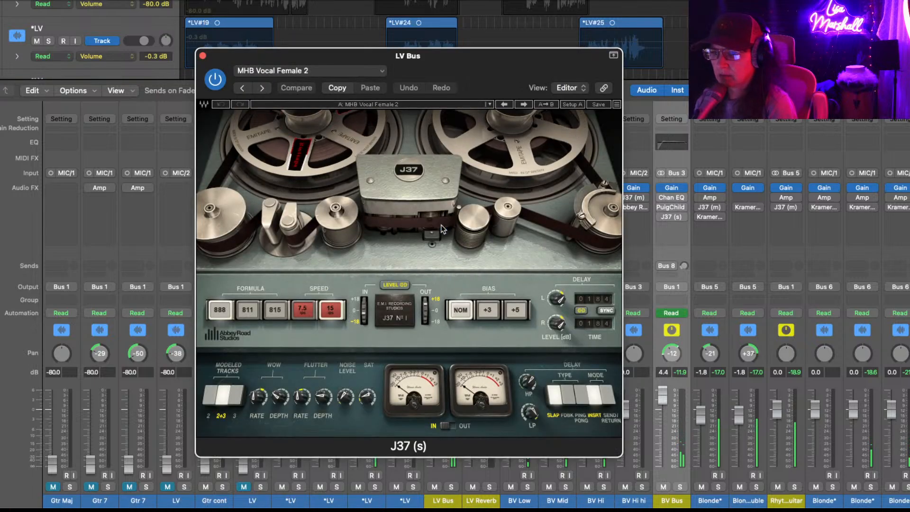
{"action": "left_click_drag", "start_coordinate": [547, 315], "coordinate": [539, 432]}
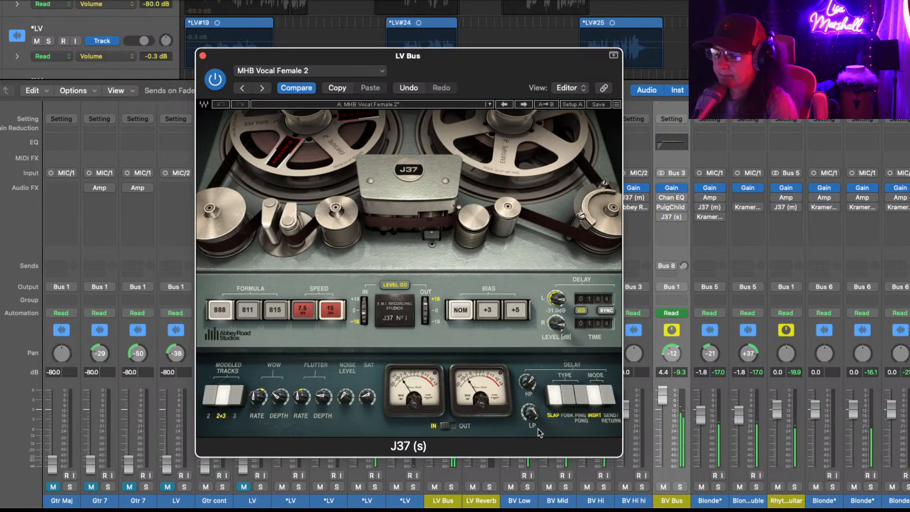
{"action": "left_click_drag", "start_coordinate": [499, 68], "coordinate": [315, 13]}
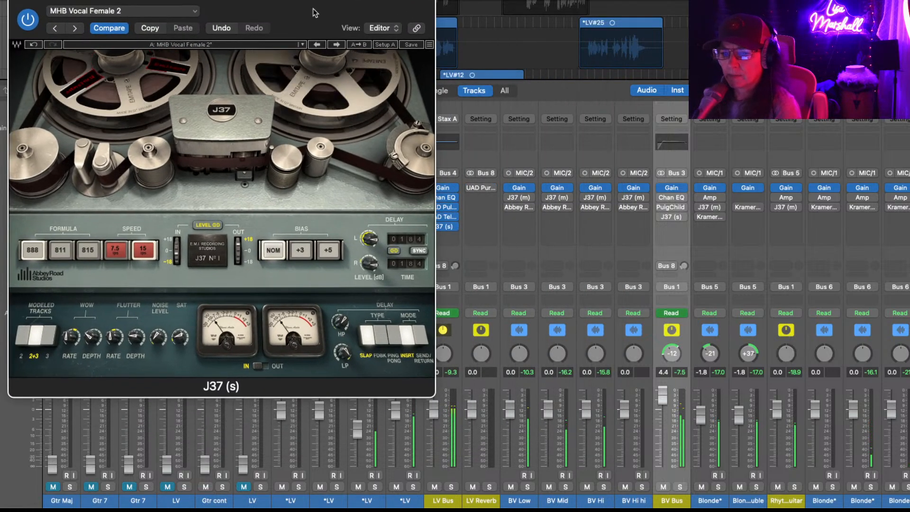
{"action": "left_click", "coordinate": [15, 2]}
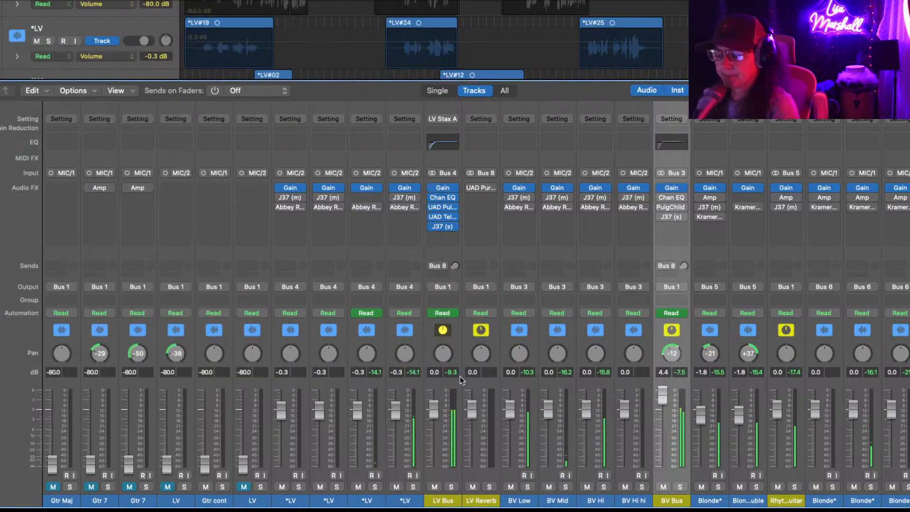
- Enable the LV Reverb's plate reverb and the LV Bus's Bus 8 send, and raise the send level
{"action": "left_click", "coordinate": [471, 188]}
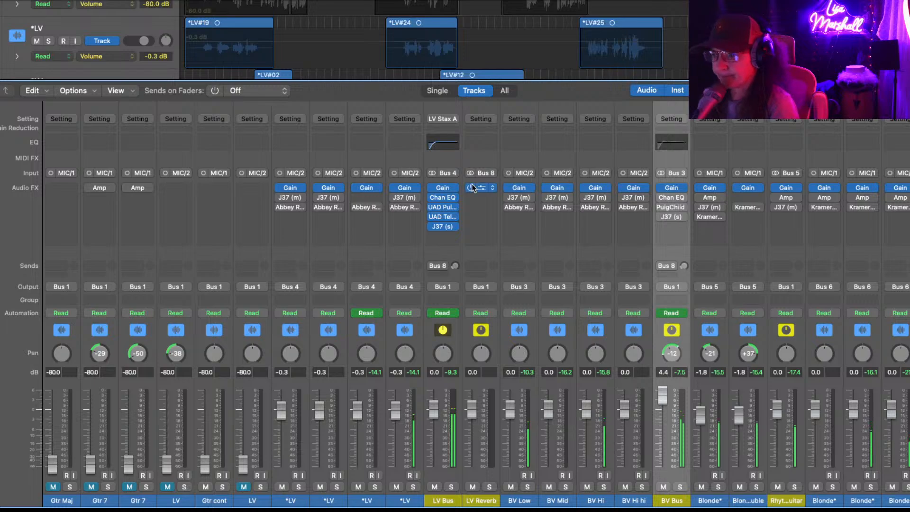
{"action": "left_click", "coordinate": [432, 266]}
{"action": "left_click_drag", "start_coordinate": [454, 268], "coordinate": [453, 262]}
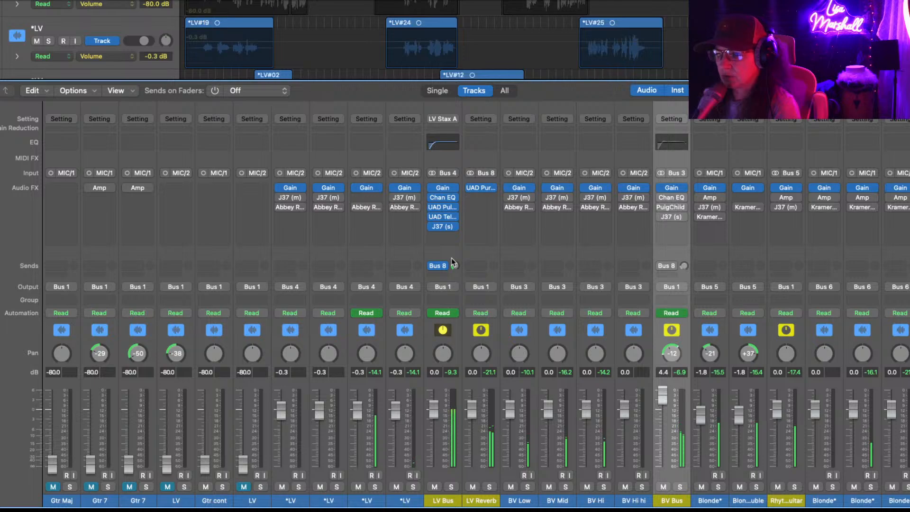
- Open the LV Reverb's UAD Pure Plate and adjust its reverb time
{"action": "scroll", "coordinate": [587, 419], "scroll_direction": "right", "scroll_amount": 10}
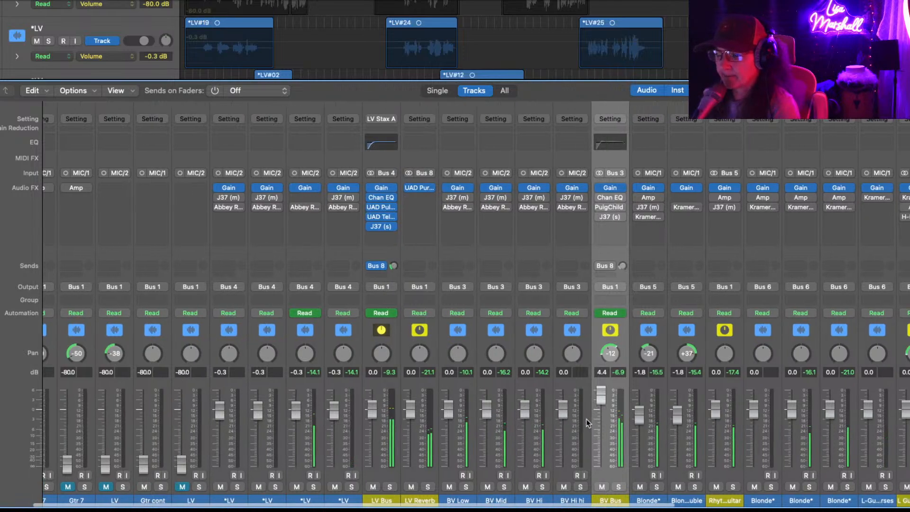
{"action": "scroll", "coordinate": [239, 408], "scroll_direction": "left", "scroll_amount": 8}
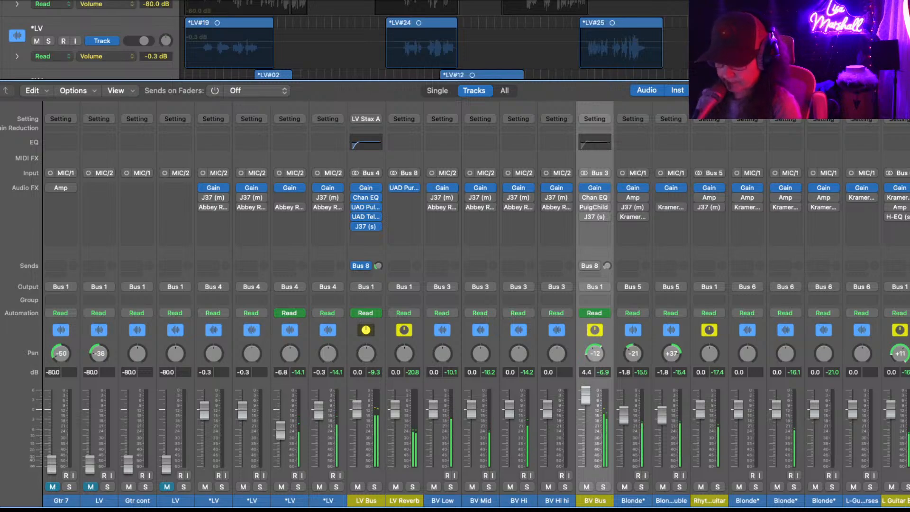
{"action": "left_click", "coordinate": [405, 190]}
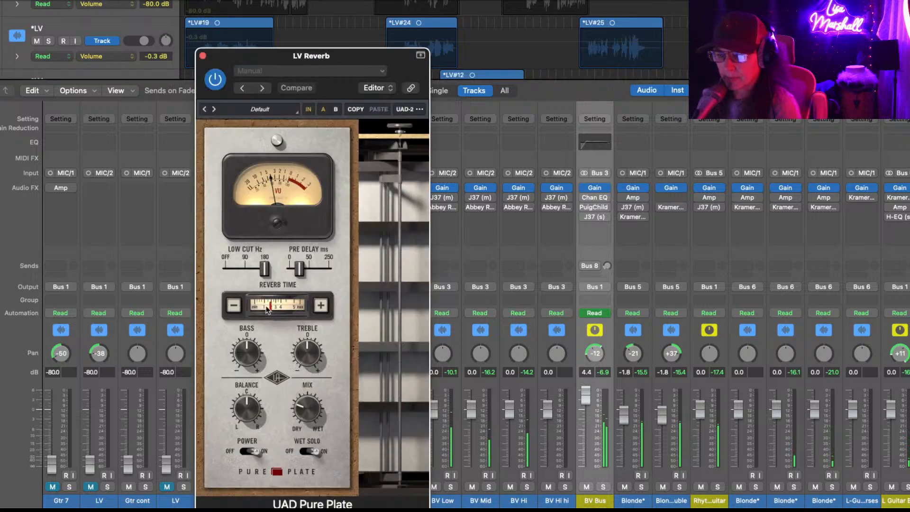
{"action": "left_click_drag", "start_coordinate": [290, 303], "coordinate": [275, 304]}
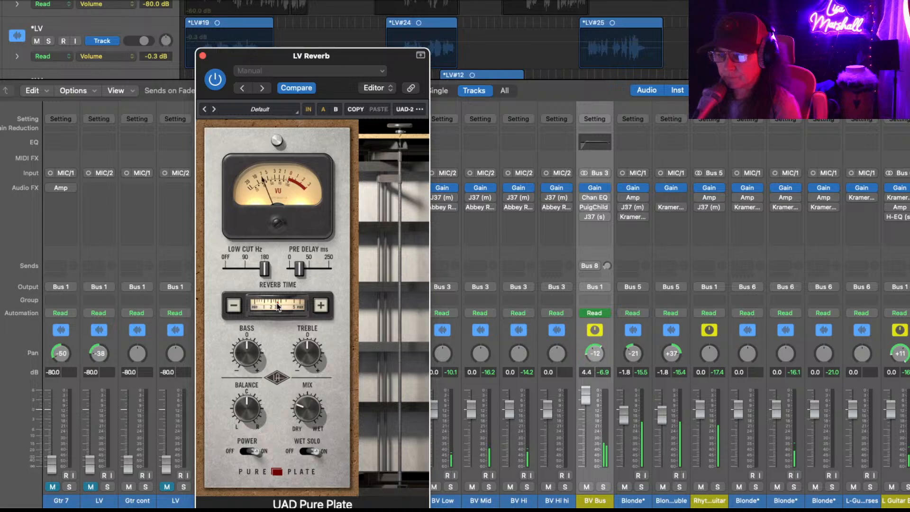
- Close the plate reverb's window, restart playback, and switch on the BV Bus's Channel EQ, checking its Vintage Vocal curve
{"action": "left_click", "coordinate": [203, 56]}
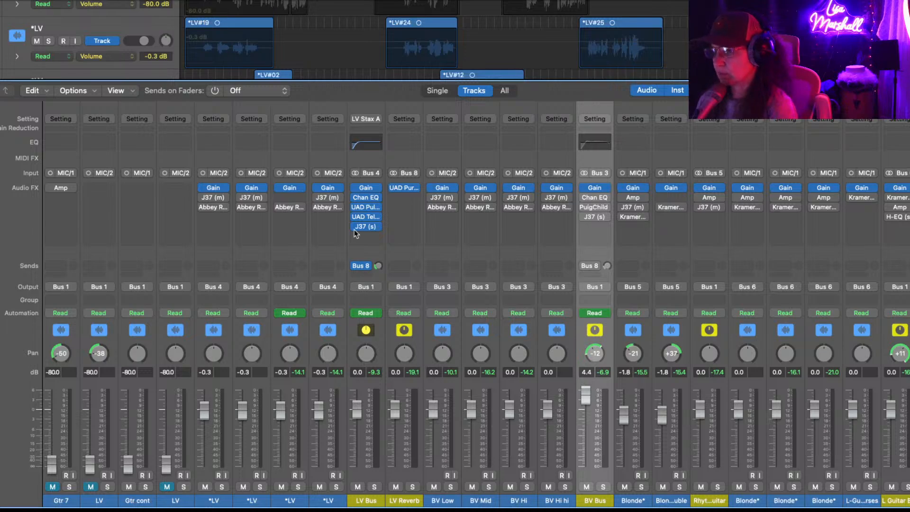
{"action": "key", "text": "space"}
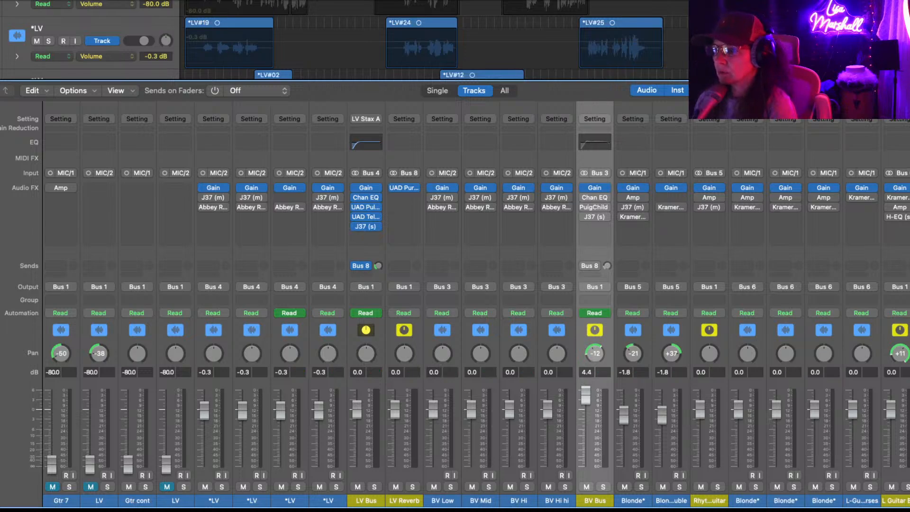
{"action": "left_click", "coordinate": [583, 198]}
{"action": "left_click", "coordinate": [596, 197]}
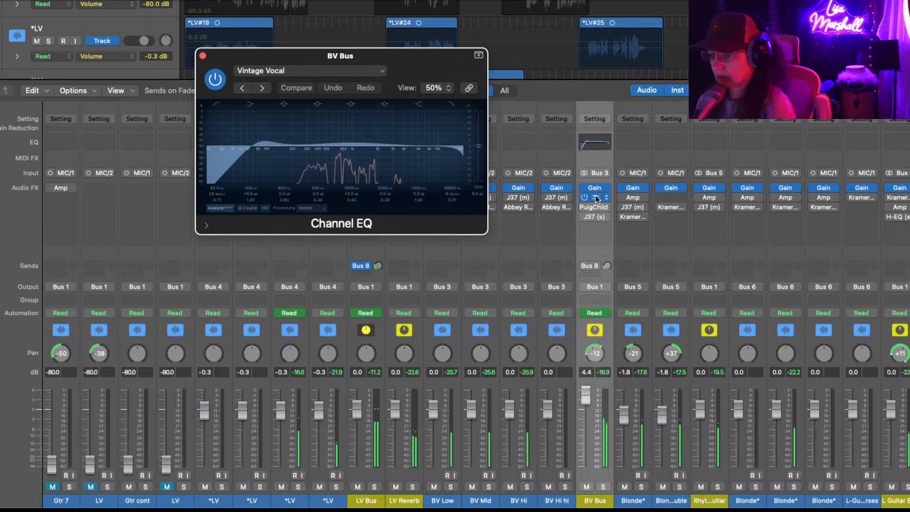
{"action": "scroll", "coordinate": [601, 448], "scroll_direction": "right", "scroll_amount": 2}
{"action": "scroll", "coordinate": [599, 448], "scroll_direction": "right", "scroll_amount": 2}
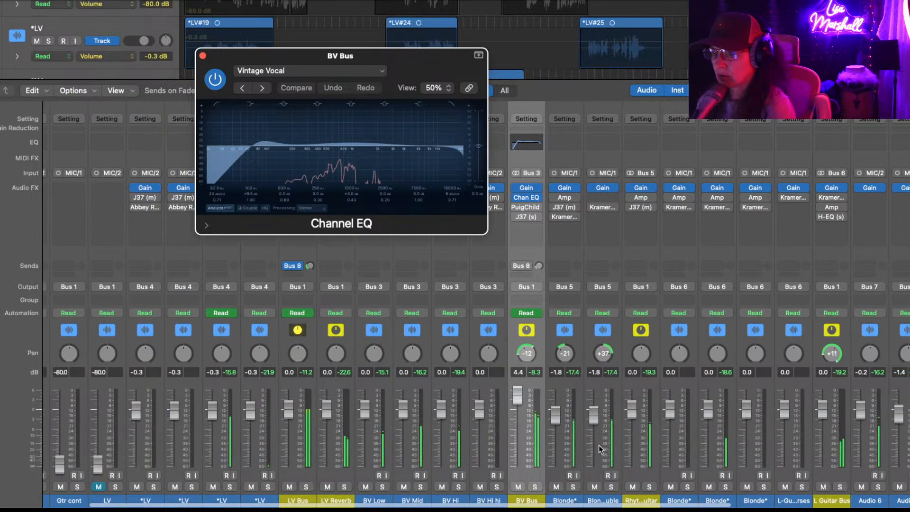
{"action": "left_click", "coordinate": [203, 55]}
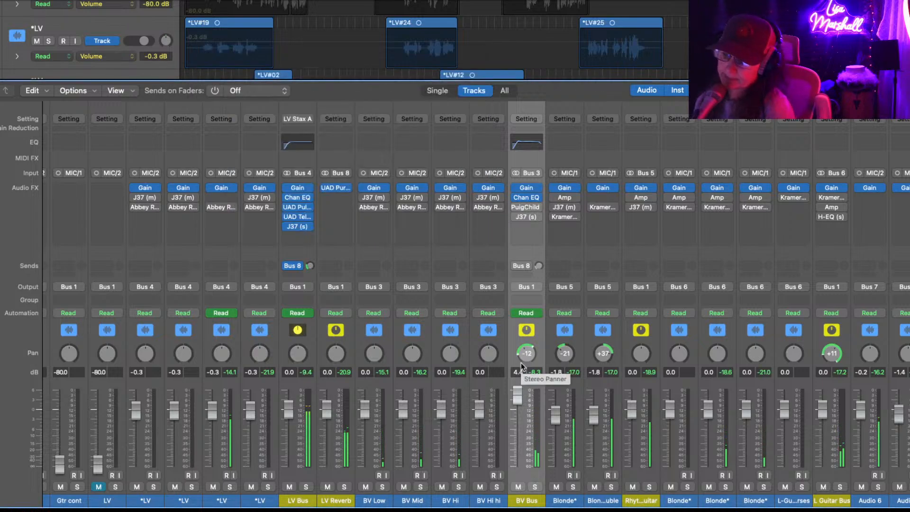
- Switch on the BV Bus's PuigChild 670 compressor, open it, and look through its AU presets
{"action": "mouse_move", "coordinate": [515, 218]}
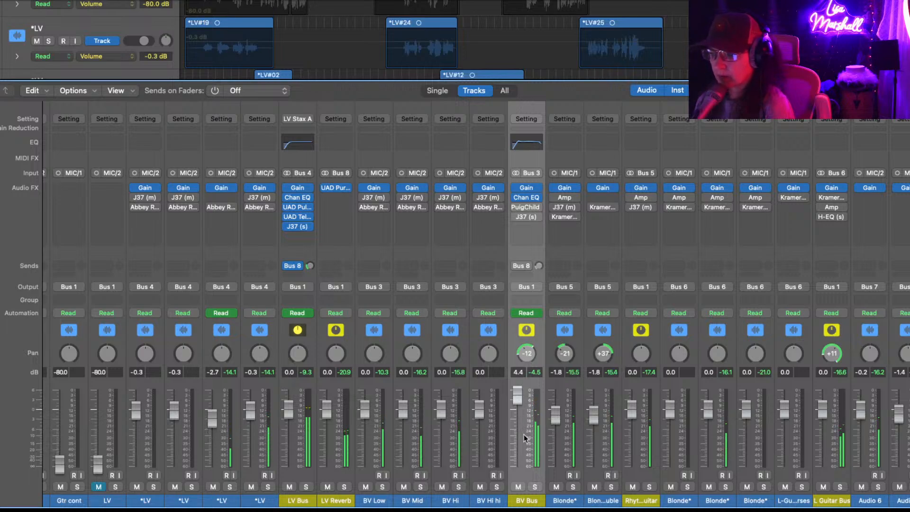
{"action": "left_click", "coordinate": [516, 207]}
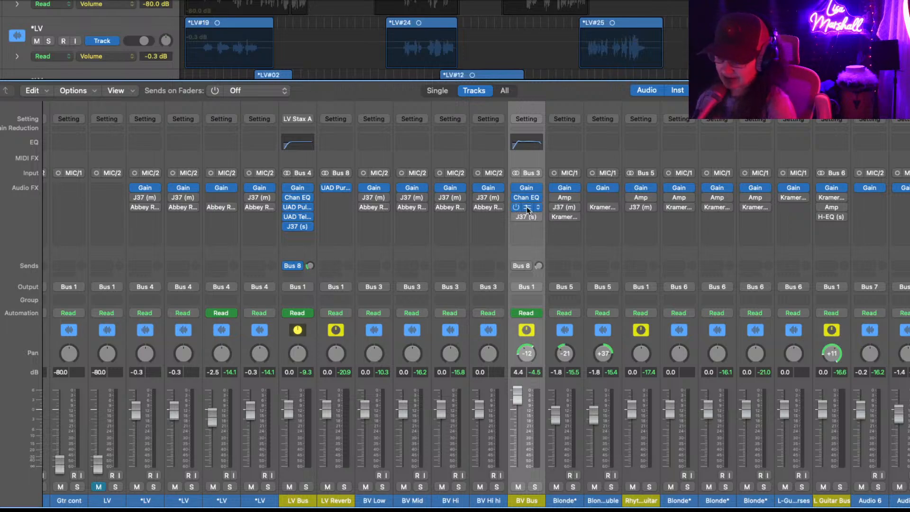
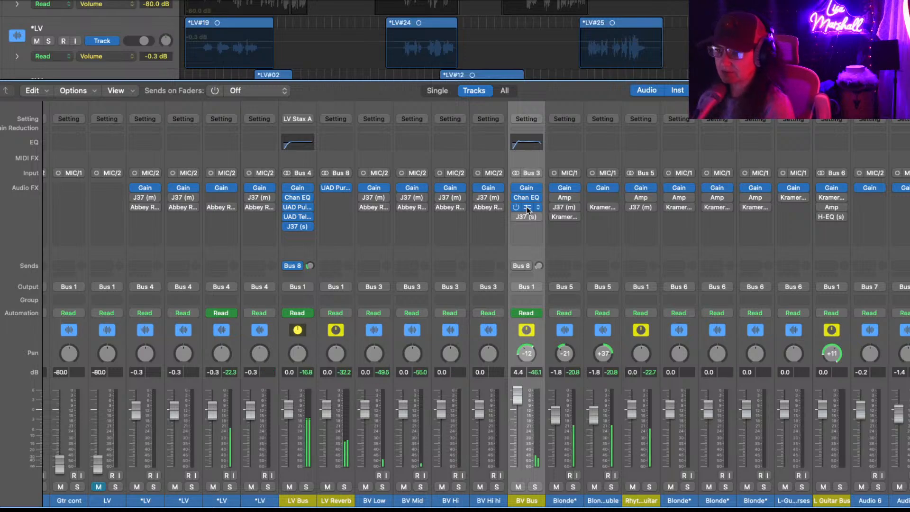
{"action": "left_click", "coordinate": [527, 207]}
{"action": "left_click_drag", "start_coordinate": [505, 80], "coordinate": [403, 75]}
{"action": "left_click", "coordinate": [279, 67]}
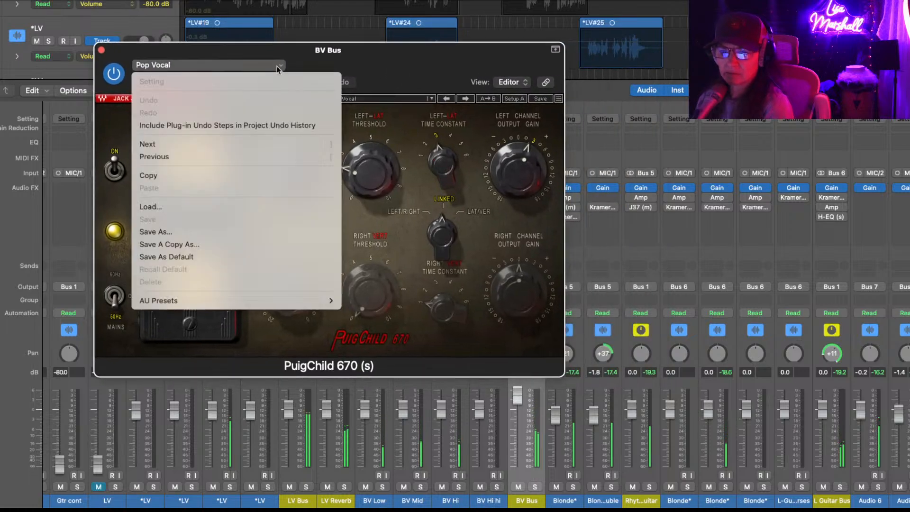
{"action": "mouse_move", "coordinate": [301, 303]}
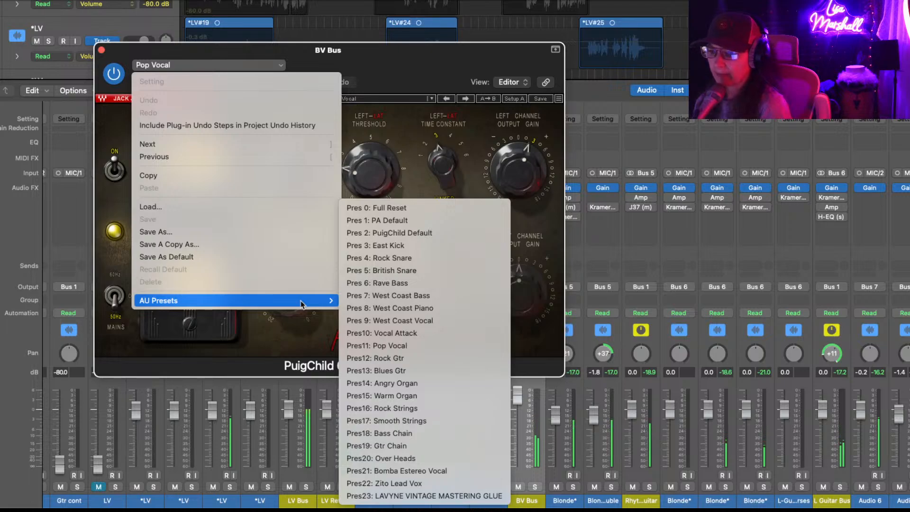
{"action": "left_click", "coordinate": [401, 94]}
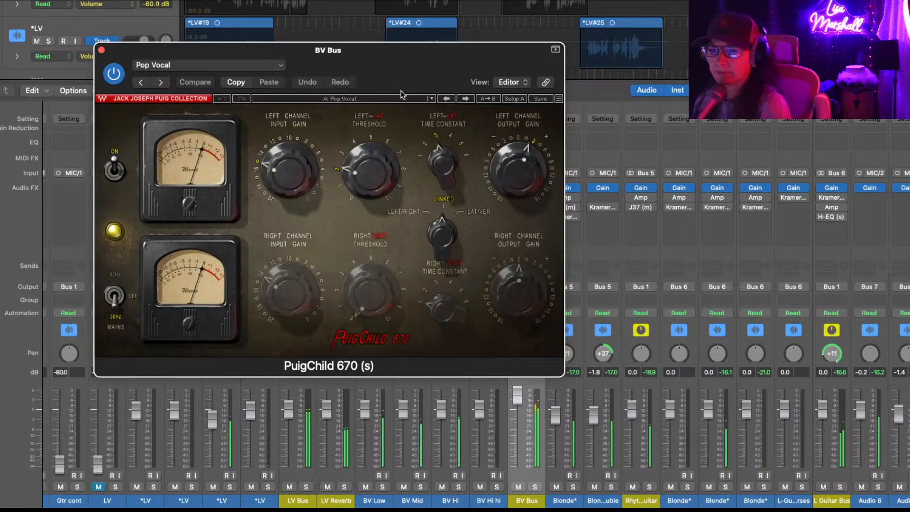
- Lower the PuigChild 670's left threshold slightly, and close and reopen the compressor's window
{"action": "left_click", "coordinate": [353, 169]}
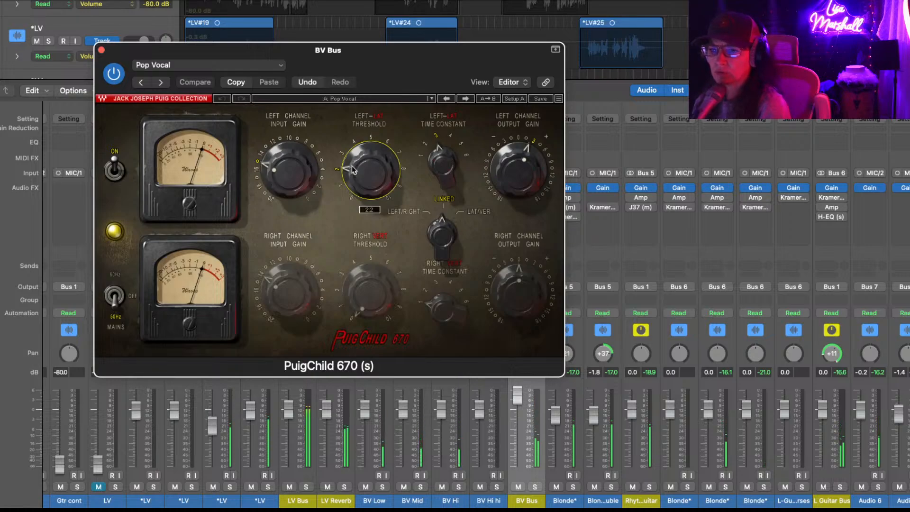
{"action": "mouse_move", "coordinate": [353, 169]}
{"action": "left_mouse_down"}
{"action": "mouse_move", "coordinate": [369, 112]}
{"action": "mouse_move", "coordinate": [350, 179]}
{"action": "mouse_move", "coordinate": [357, 197]}
{"action": "mouse_move", "coordinate": [354, 170]}
{"action": "left_mouse_up"}
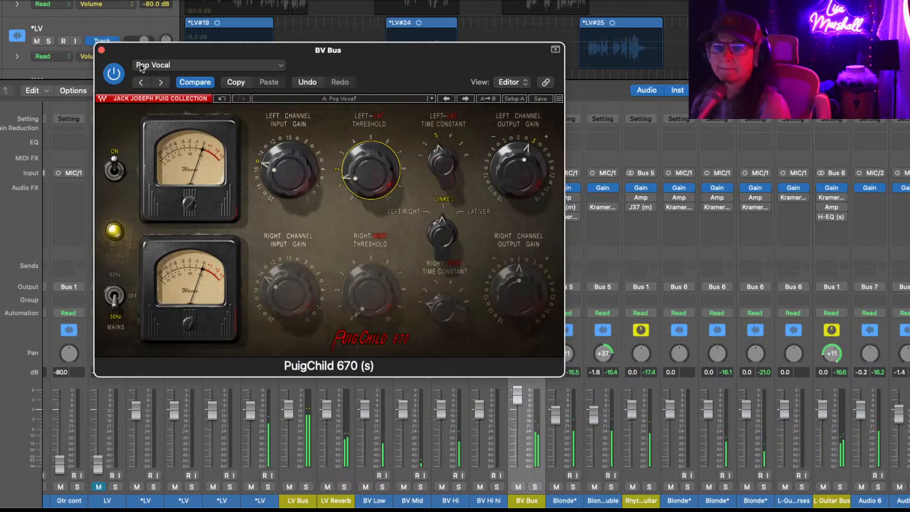
{"action": "left_click", "coordinate": [102, 51]}
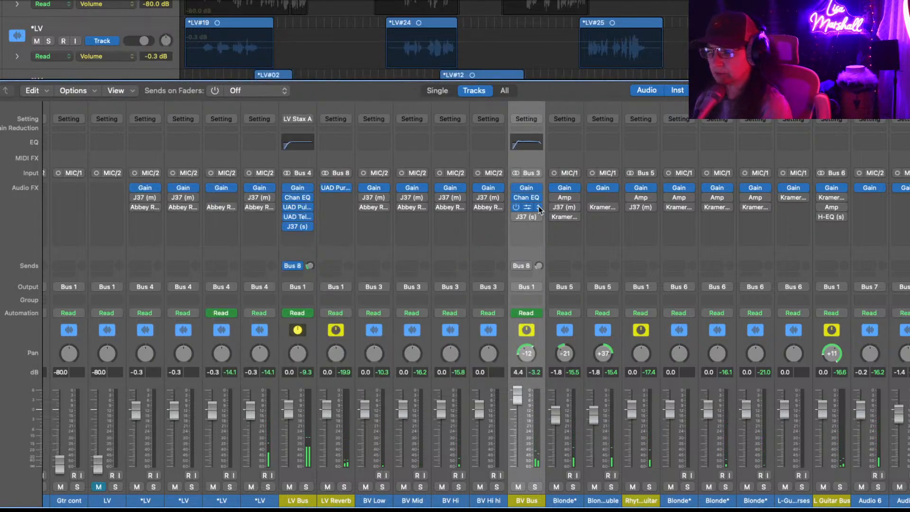
{"action": "left_click", "coordinate": [539, 208]}
{"action": "mouse_move", "coordinate": [587, 196]}
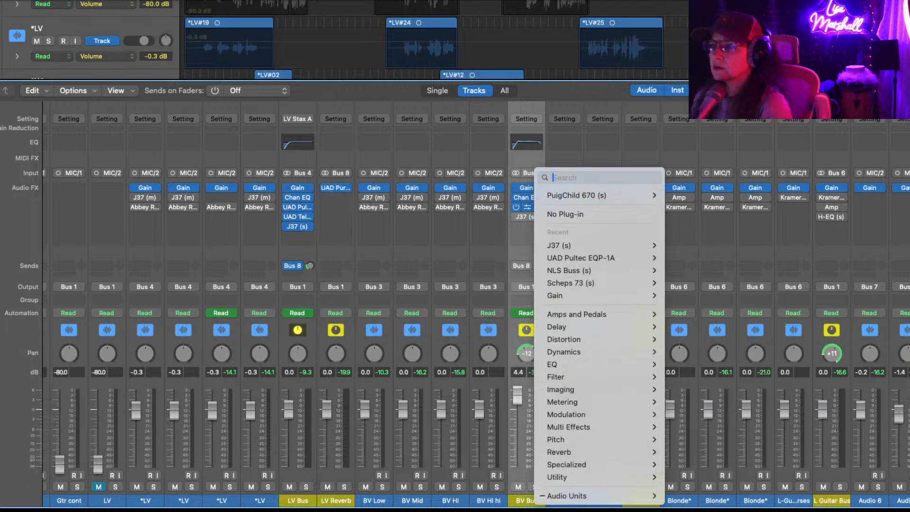
{"action": "left_click", "coordinate": [527, 207]}
{"action": "left_click", "coordinate": [527, 207]}
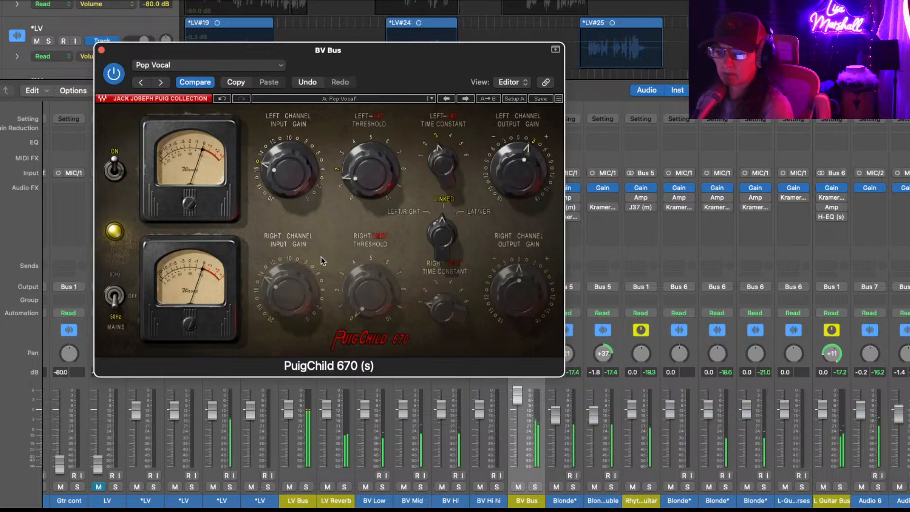
- Try the PuigChild 670's left input gain at 4, return it to 15, and reload the Pop Vocal preset
{"action": "mouse_move", "coordinate": [267, 151]}
{"action": "left_click_drag", "start_coordinate": [267, 151], "coordinate": [306, 152]}
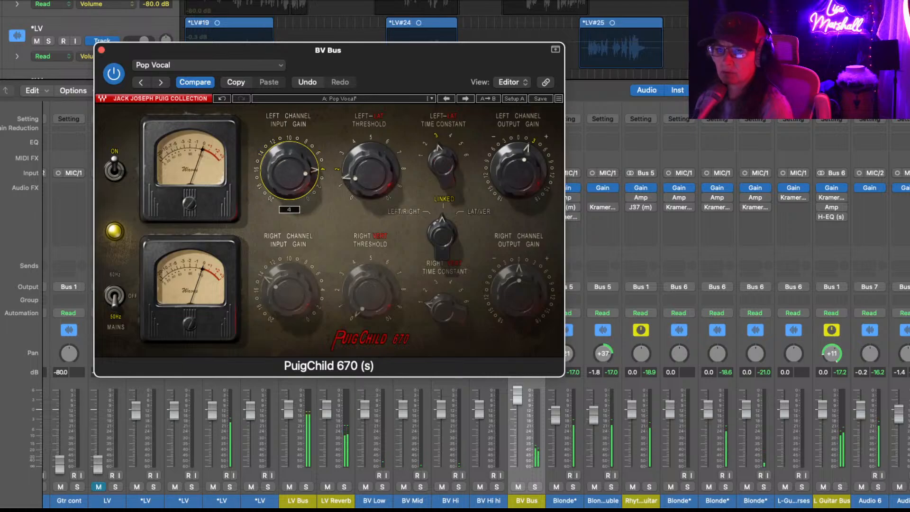
{"action": "left_click_drag", "start_coordinate": [294, 185], "coordinate": [313, 309]}
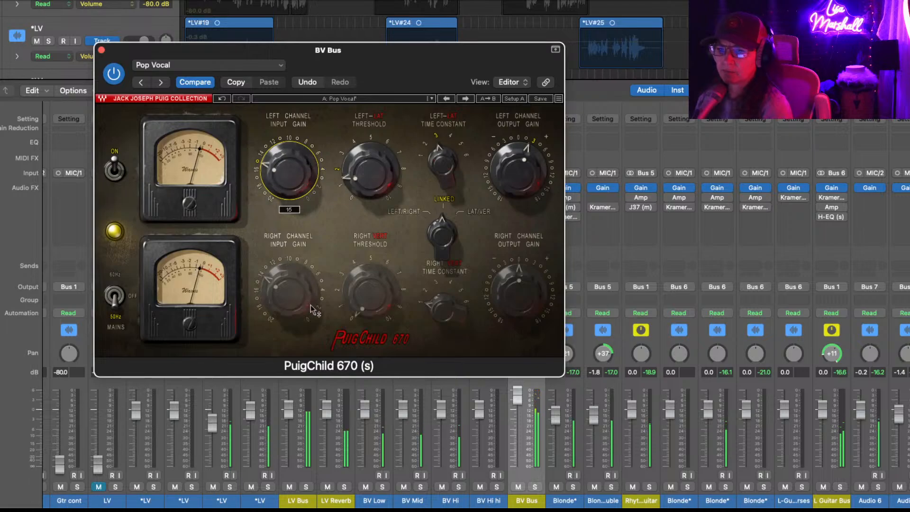
{"action": "left_click", "coordinate": [280, 66]}
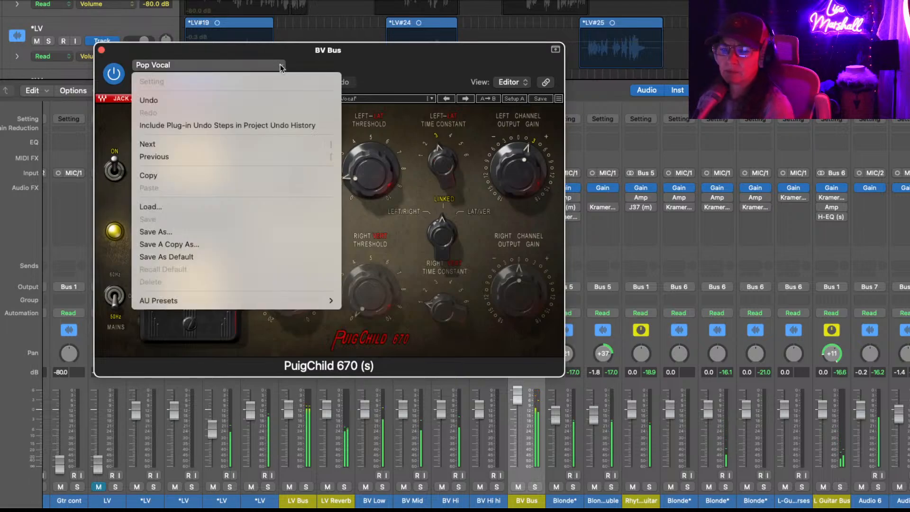
{"action": "mouse_move", "coordinate": [271, 305]}
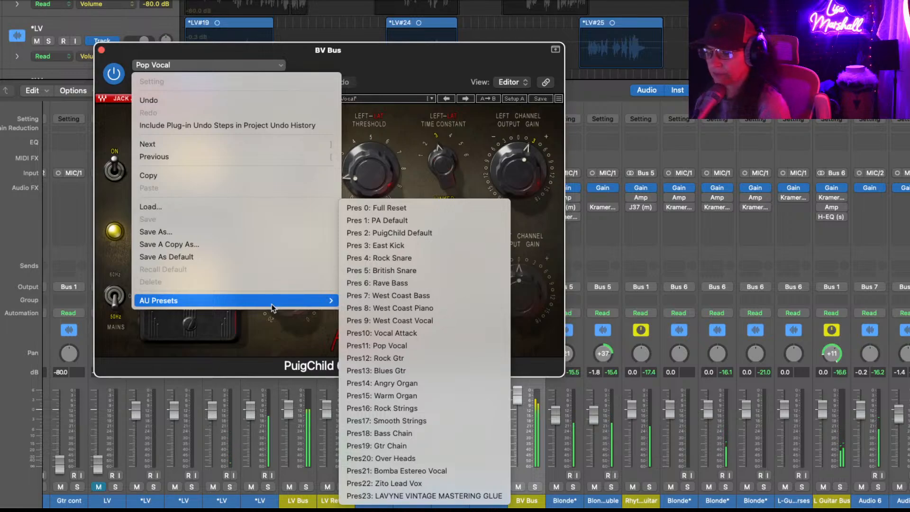
{"action": "left_click", "coordinate": [370, 345]}
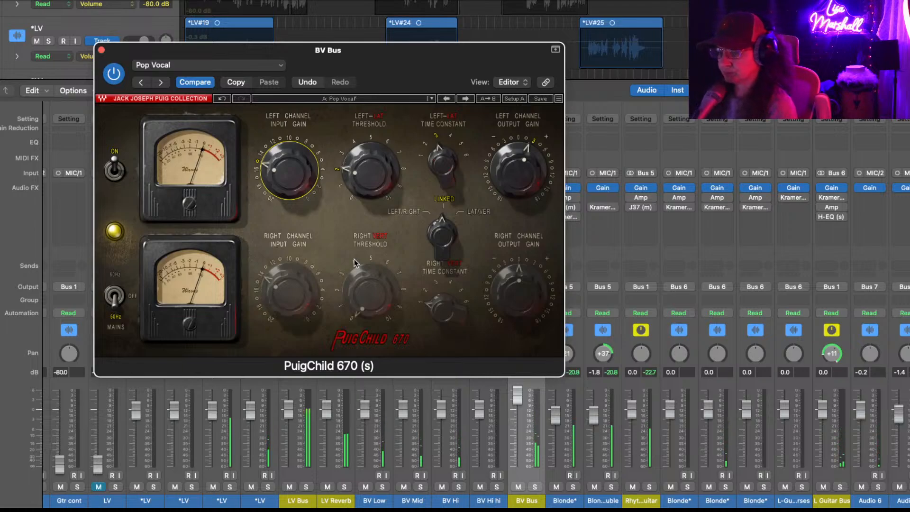
- Lower the PuigChild 670's left output gain, raise its left threshold to slightly above 7.3, and close the compressor
{"action": "left_click_drag", "start_coordinate": [436, 61], "coordinate": [380, 37]}
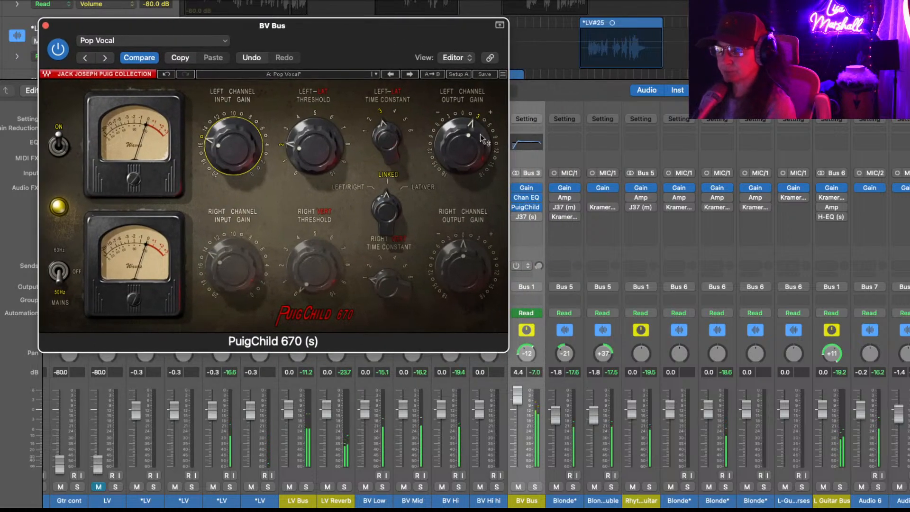
{"action": "left_click_drag", "start_coordinate": [461, 123], "coordinate": [442, 172]}
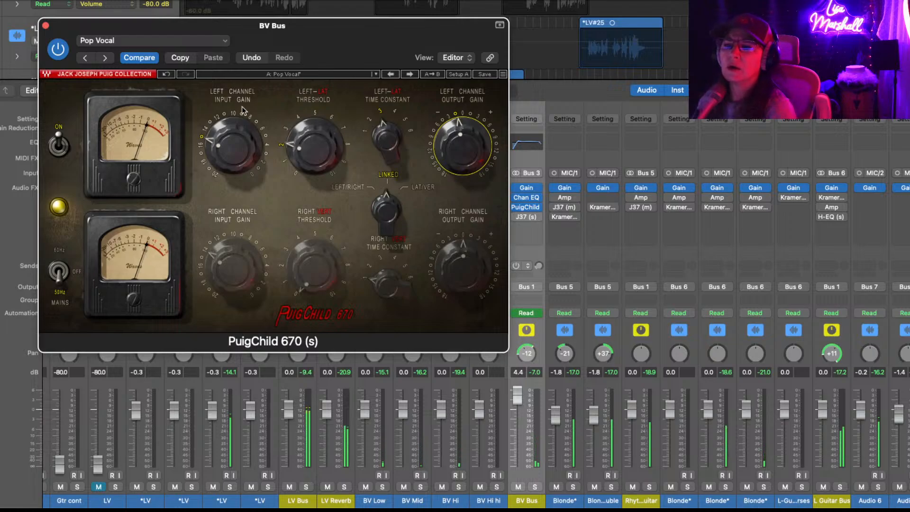
{"action": "left_click_drag", "start_coordinate": [299, 139], "coordinate": [307, 83]}
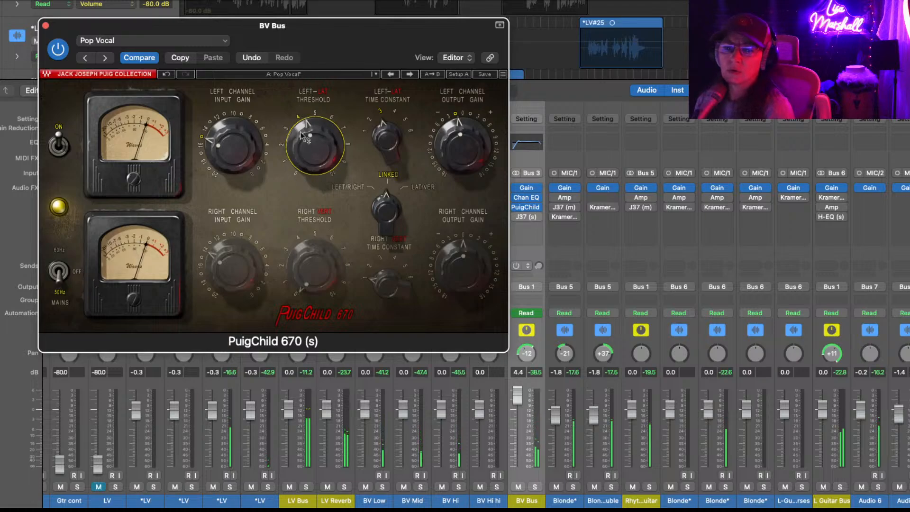
{"action": "left_click_drag", "start_coordinate": [300, 132], "coordinate": [304, 94]}
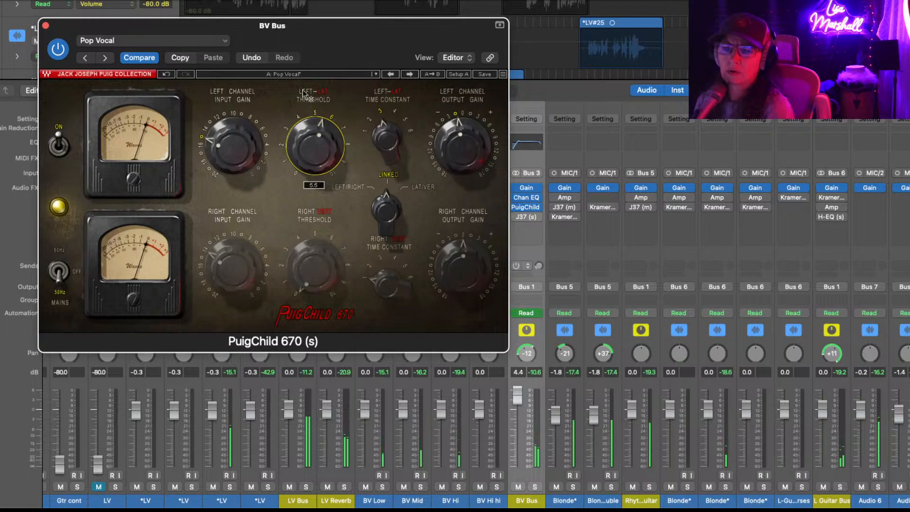
{"action": "left_click_drag", "start_coordinate": [303, 94], "coordinate": [309, 25]}
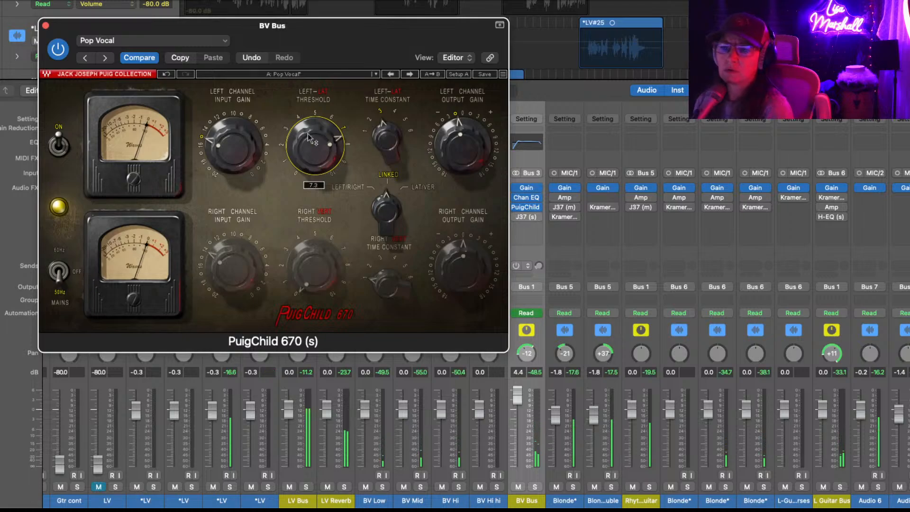
{"action": "scroll", "coordinate": [302, 140], "scroll_direction": "up", "scroll_amount": 4}
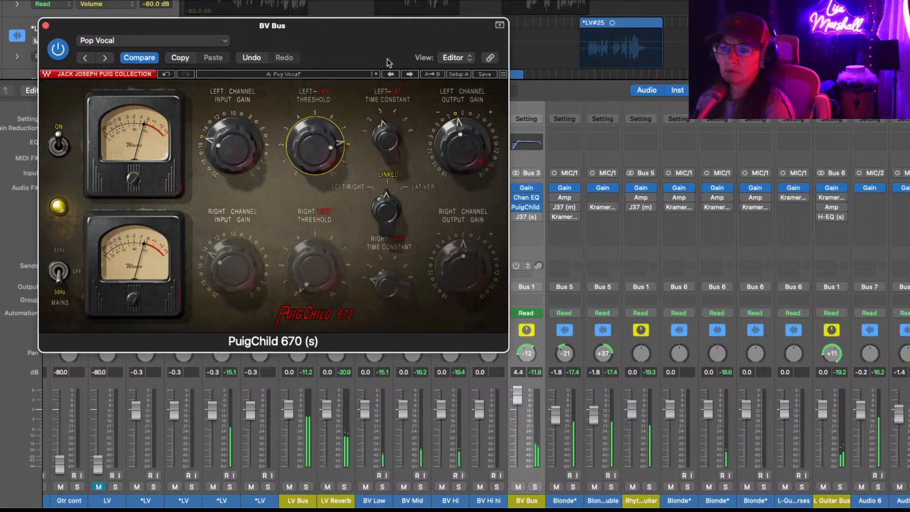
{"action": "left_click_drag", "start_coordinate": [365, 26], "coordinate": [570, 15]}
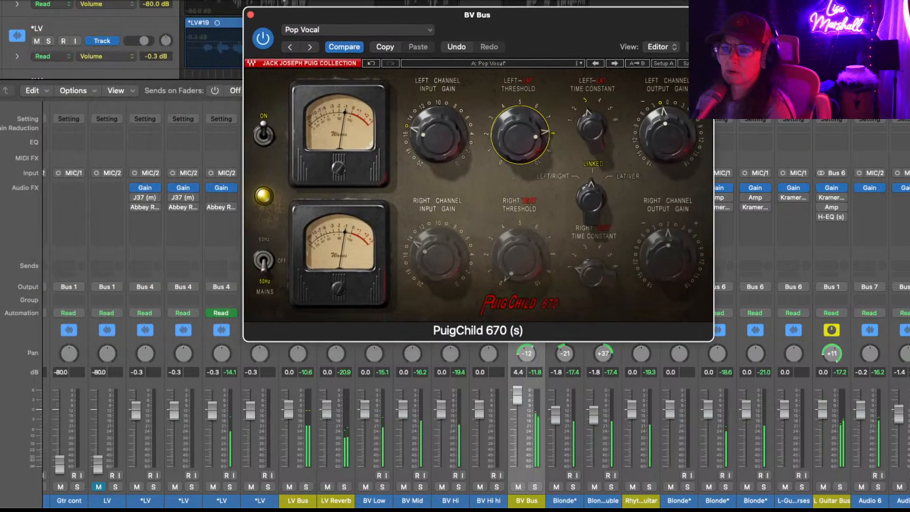
{"action": "left_click", "coordinate": [250, 15]}
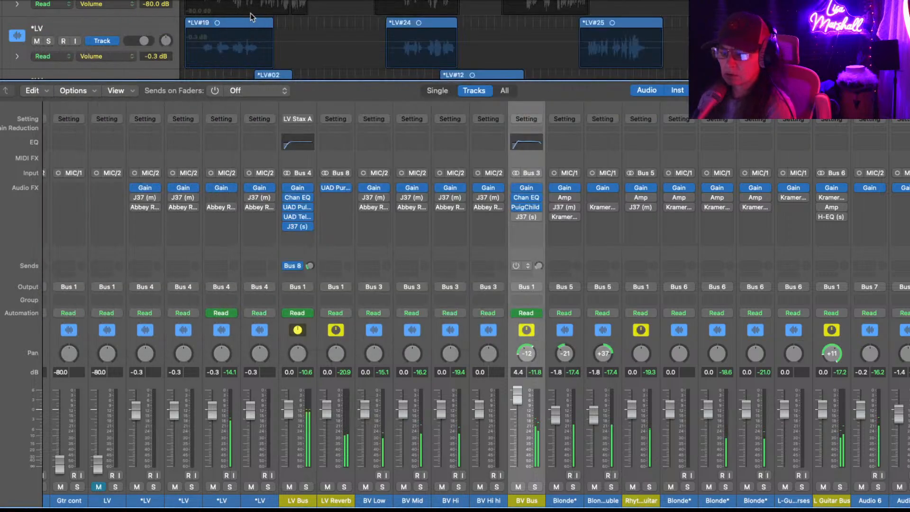
- Reopen the LV Bus's Teletronix LA-2A Silver, reduce its gain slightly, and close its window
{"action": "left_click", "coordinate": [299, 218]}
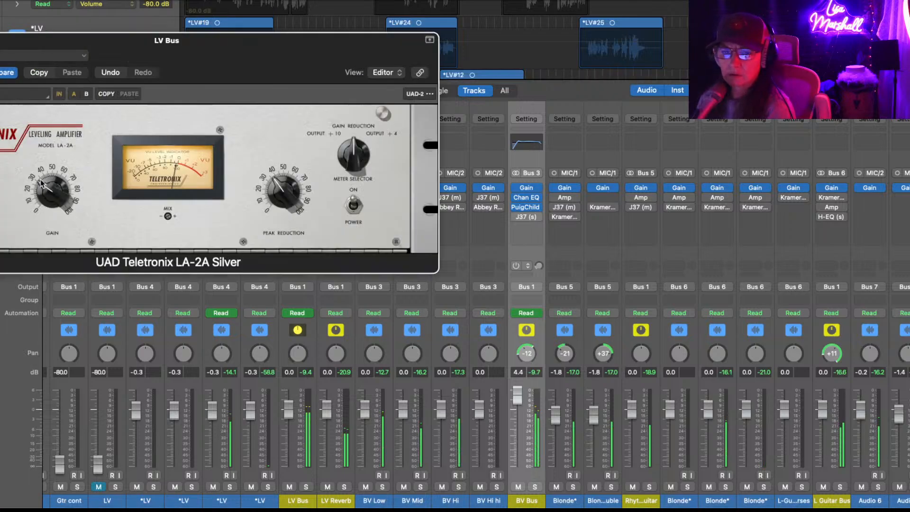
{"action": "left_click_drag", "start_coordinate": [40, 184], "coordinate": [41, 187]}
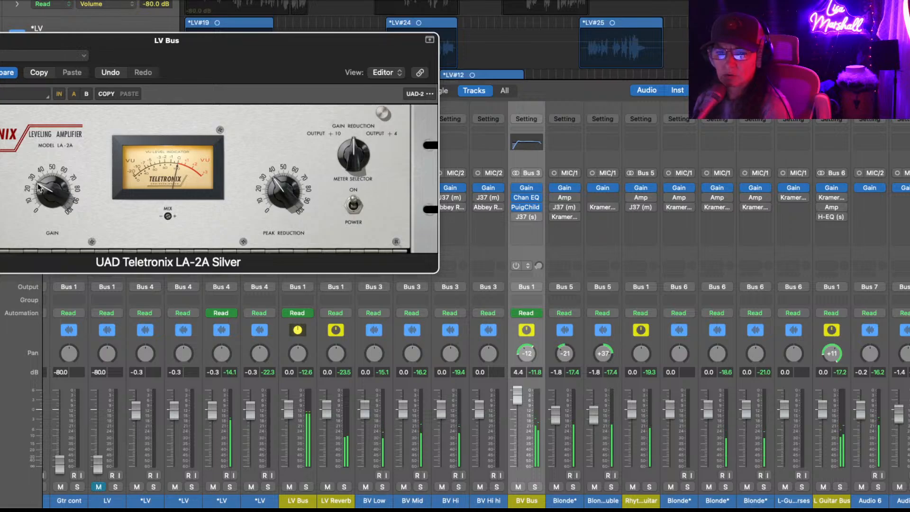
{"action": "key", "text": "super+w"}
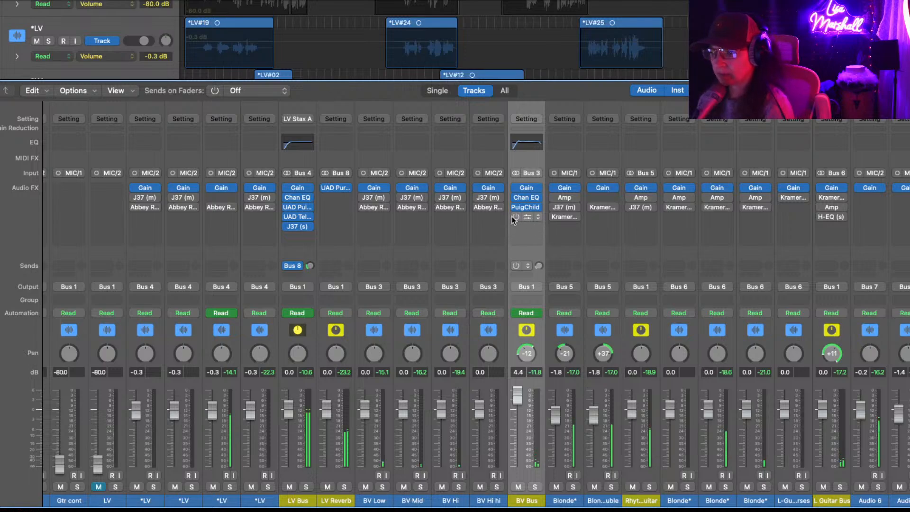
- Switch on and open the BV Bus's J37 tape plug-in and set its input level to 2.0 dB
{"action": "left_click", "coordinate": [528, 216]}
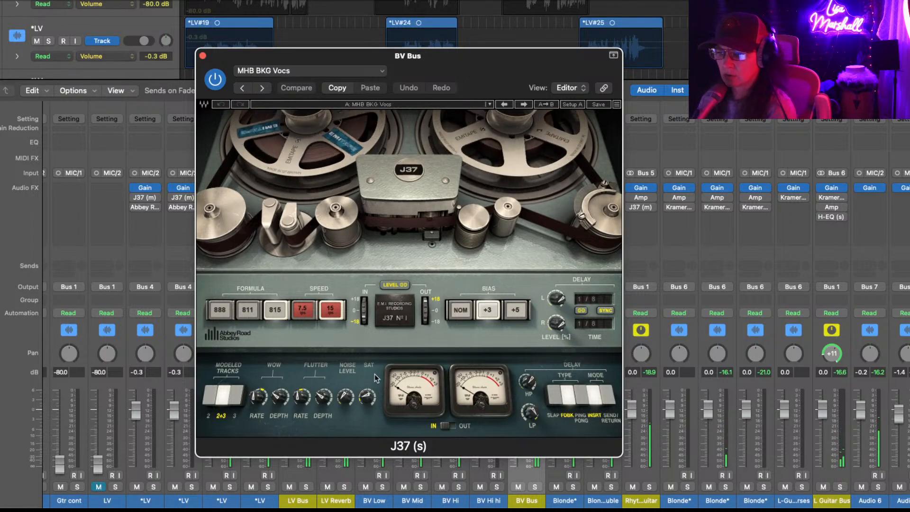
{"action": "left_click_drag", "start_coordinate": [364, 307], "coordinate": [363, 283]}
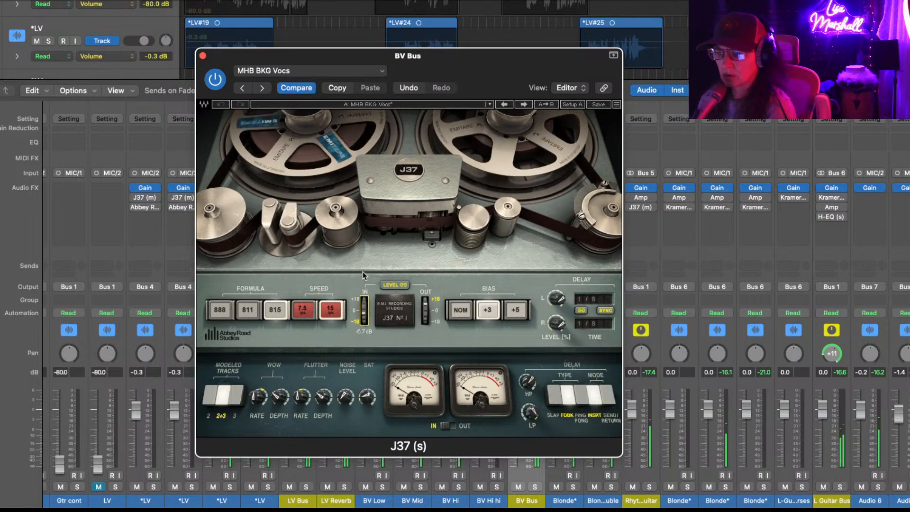
{"action": "left_click_drag", "start_coordinate": [362, 246], "coordinate": [366, 193]}
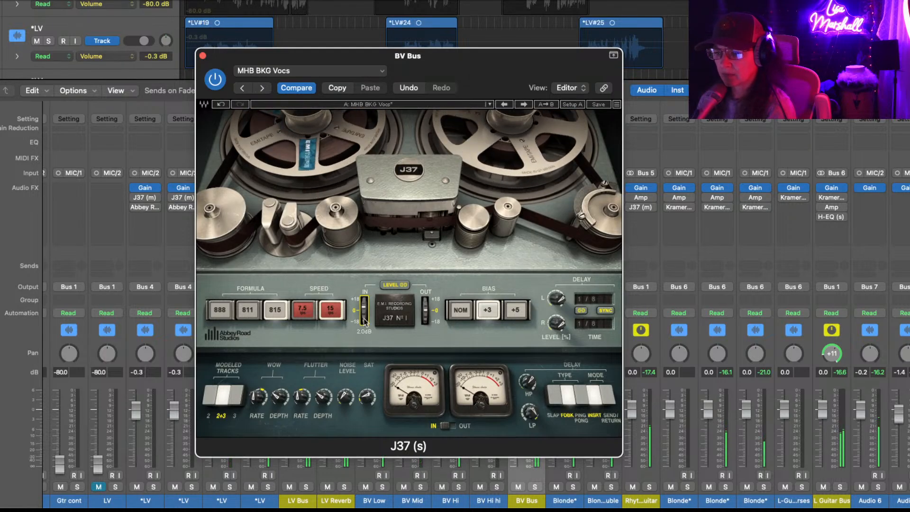
- Try a higher input level on the BV Bus's J37 and load its MHB BKG Wide preset
{"action": "left_click_drag", "start_coordinate": [364, 321], "coordinate": [365, 286]}
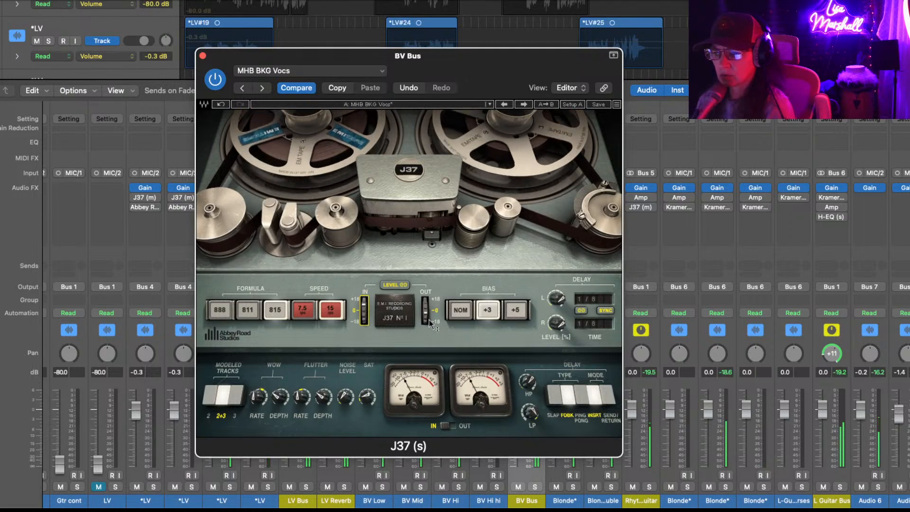
{"action": "left_click", "coordinate": [382, 71]}
{"action": "mouse_move", "coordinate": [374, 304]}
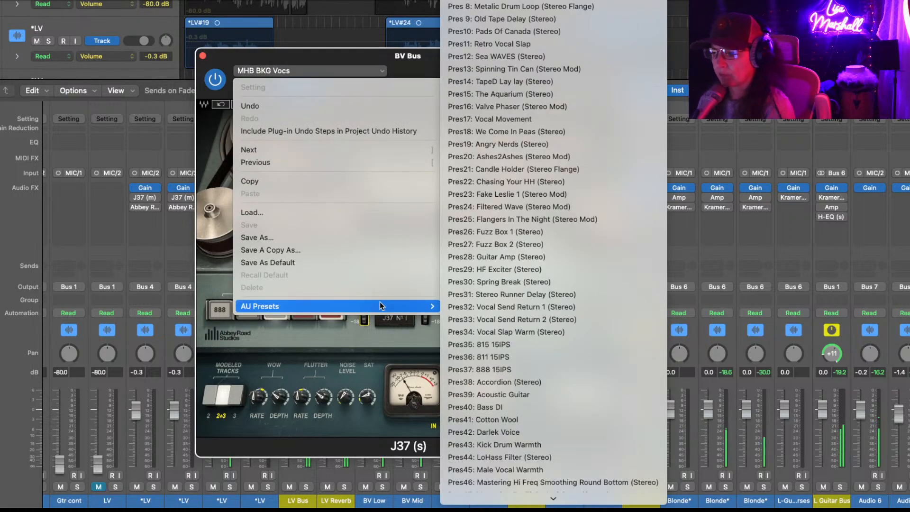
{"action": "scroll", "coordinate": [524, 326], "scroll_direction": "down", "scroll_amount": 5}
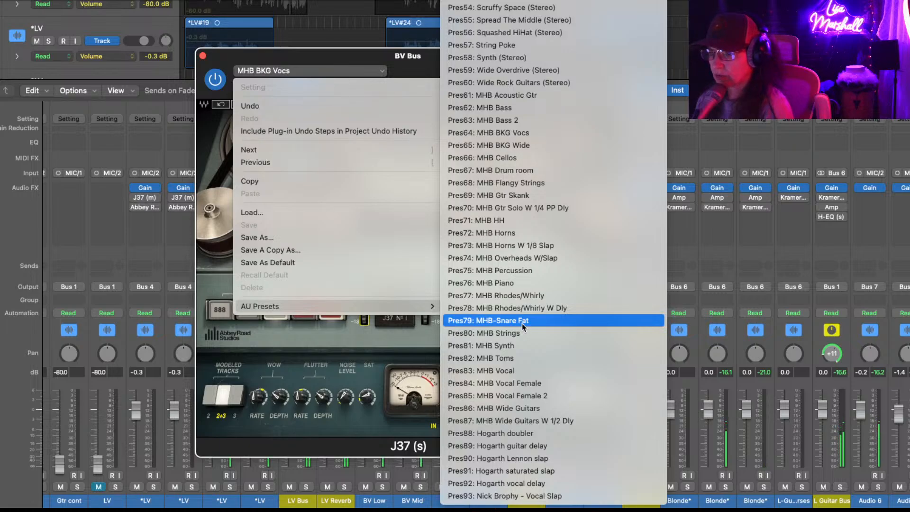
{"action": "left_click", "coordinate": [520, 146]}
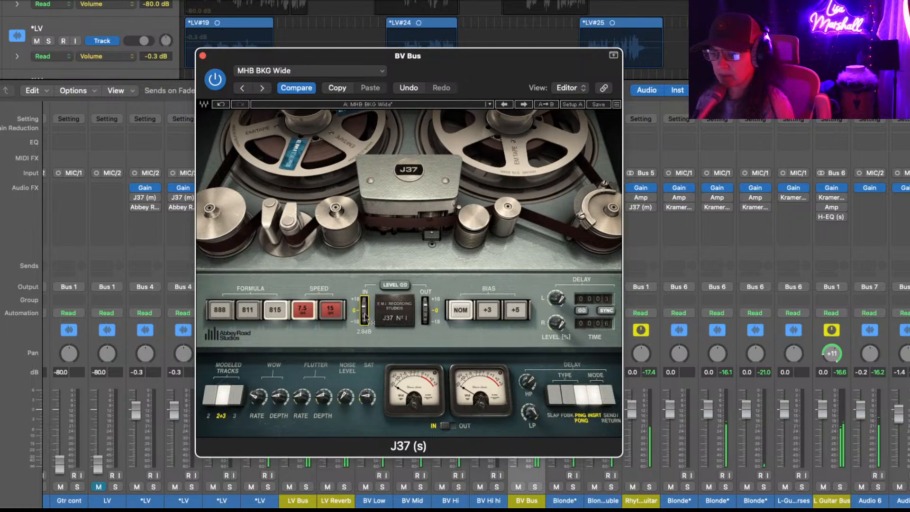
- Set the J37's output level to 0.0 dB and adjust its left delay level
{"action": "left_click_drag", "start_coordinate": [425, 306], "coordinate": [423, 361]}
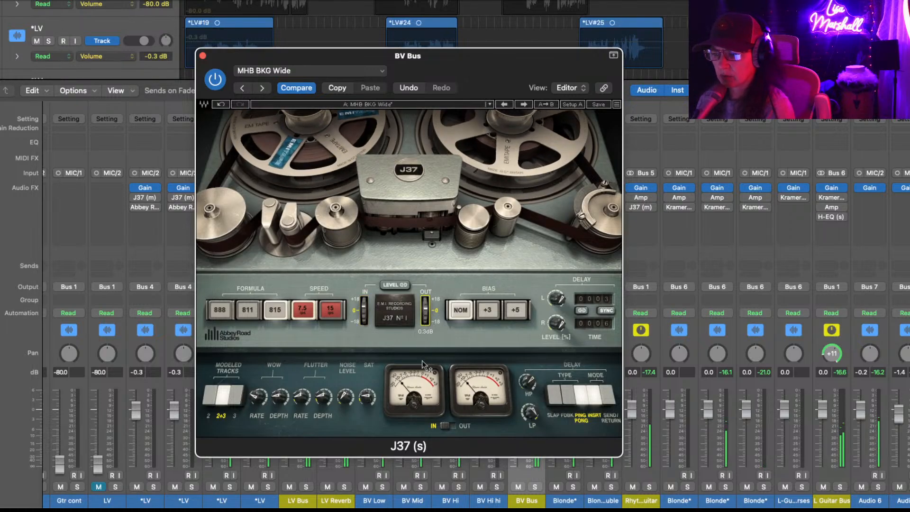
{"action": "mouse_move", "coordinate": [364, 303]}
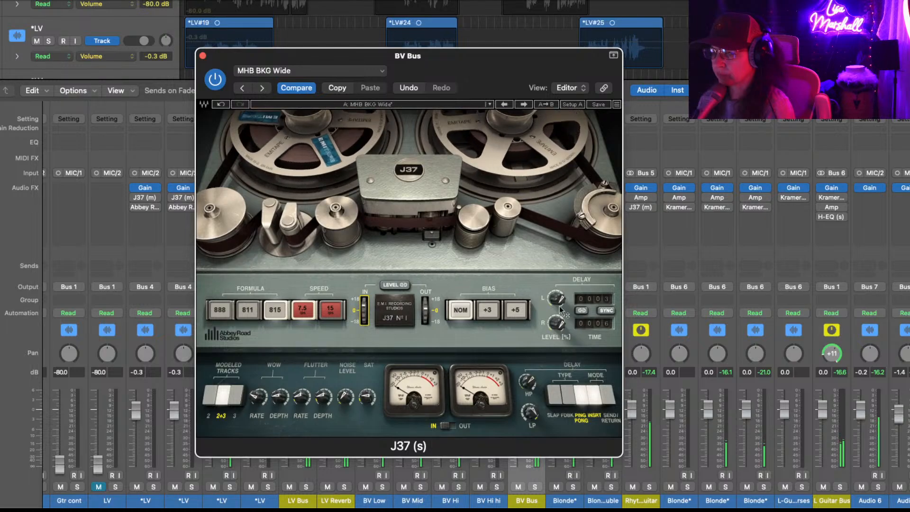
{"action": "mouse_move", "coordinate": [556, 331]}
{"action": "left_click_drag", "start_coordinate": [558, 294], "coordinate": [556, 248]}
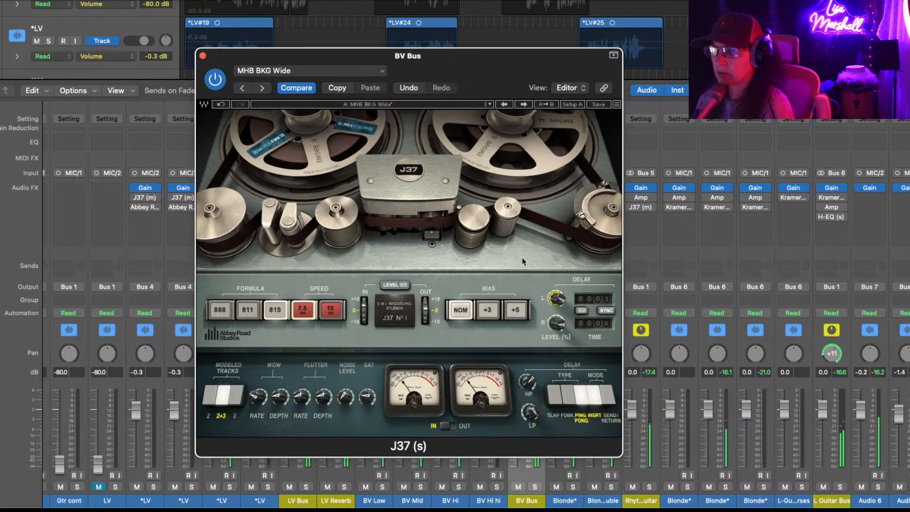
- Solo the BV Bus, adjust the J37's left and right delay levels, and sync its delay times to tempo at 1/64T
{"action": "left_click_drag", "start_coordinate": [504, 62], "coordinate": [368, 2]}
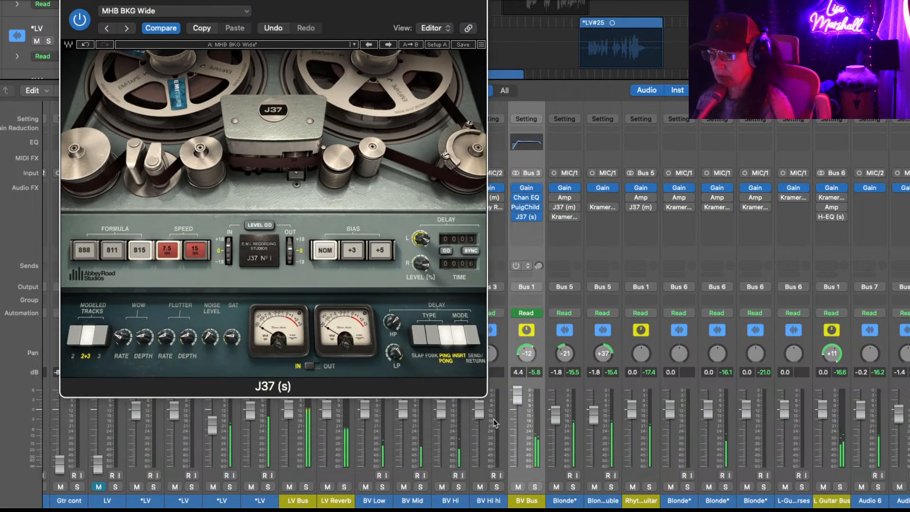
{"action": "left_click", "coordinate": [534, 487]}
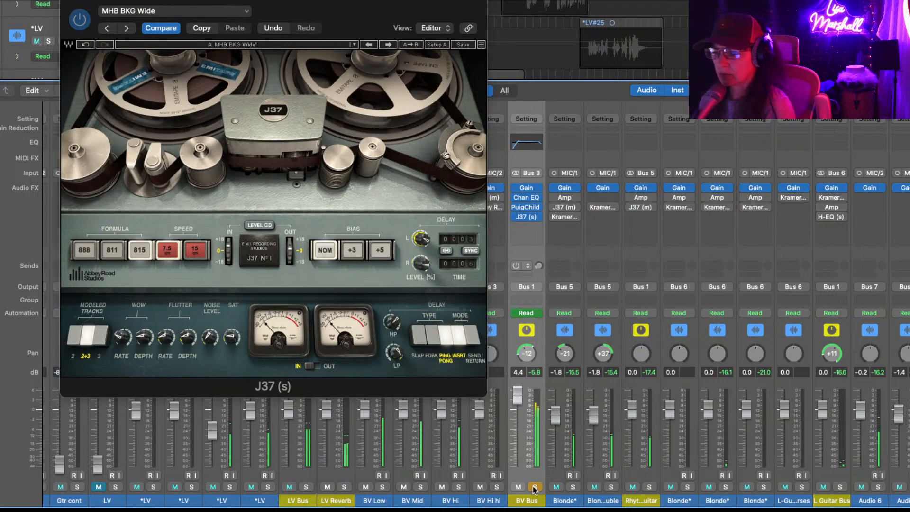
{"action": "left_click", "coordinate": [421, 263]}
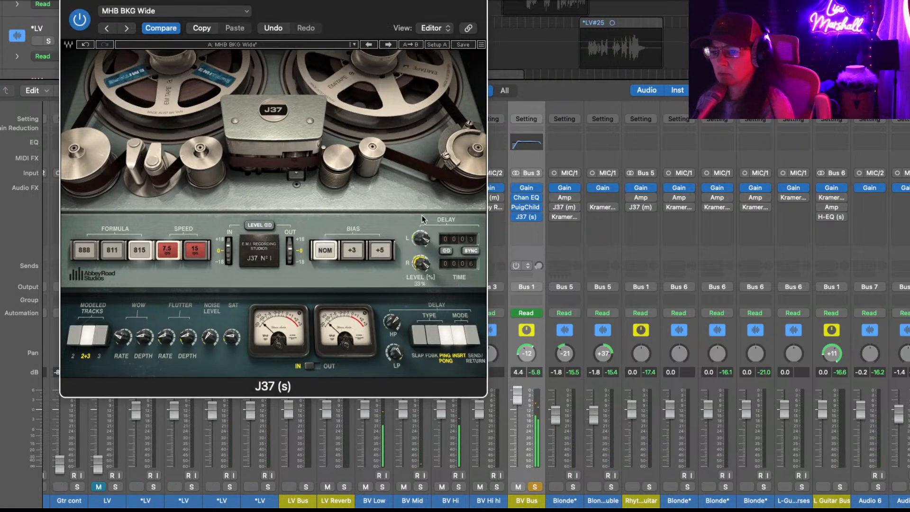
{"action": "left_click_drag", "start_coordinate": [424, 239], "coordinate": [421, 218]}
{"action": "left_click_drag", "start_coordinate": [421, 265], "coordinate": [421, 266]}
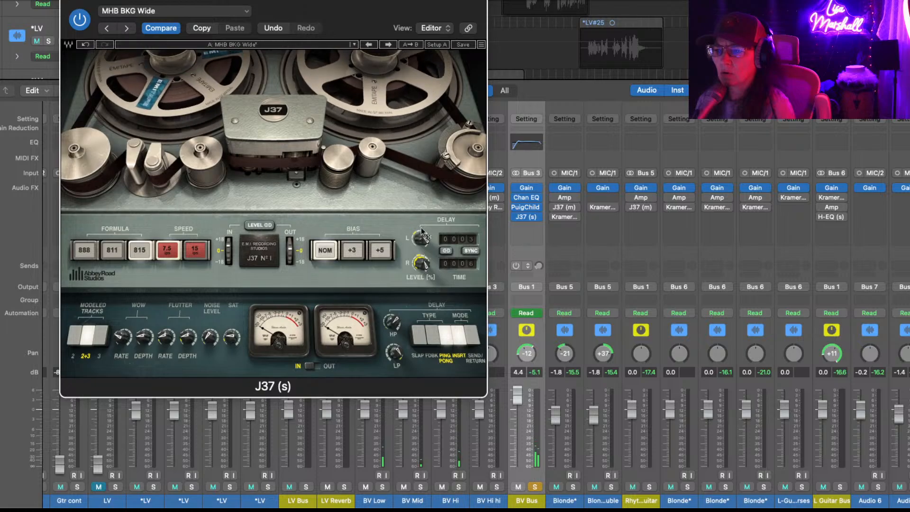
{"action": "left_click", "coordinate": [471, 251]}
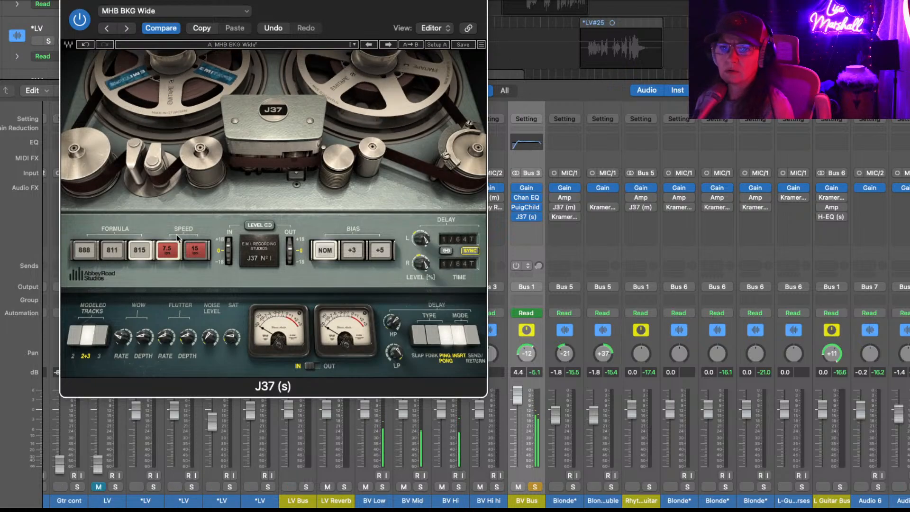
{"action": "left_click", "coordinate": [68, 1]}
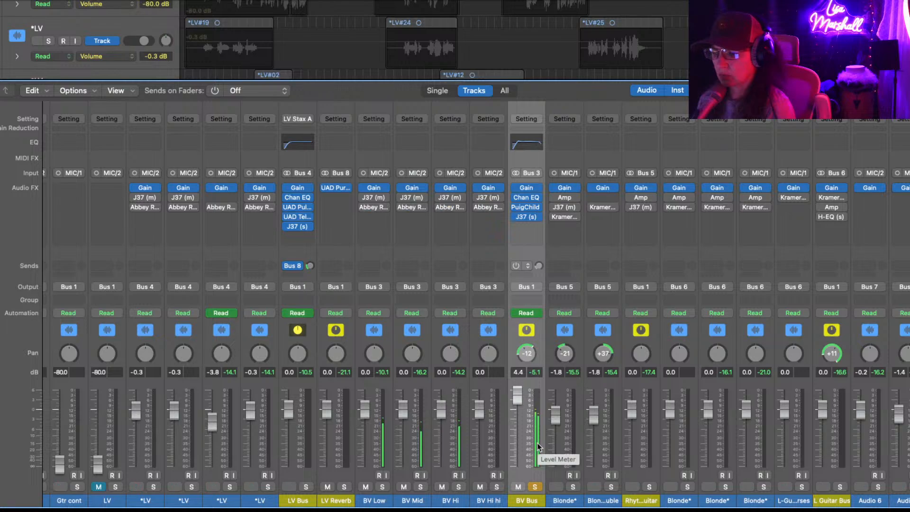
- Bypass the BV Bus's J37 and switch it back on to compare the sound
{"action": "left_click", "coordinate": [516, 217]}
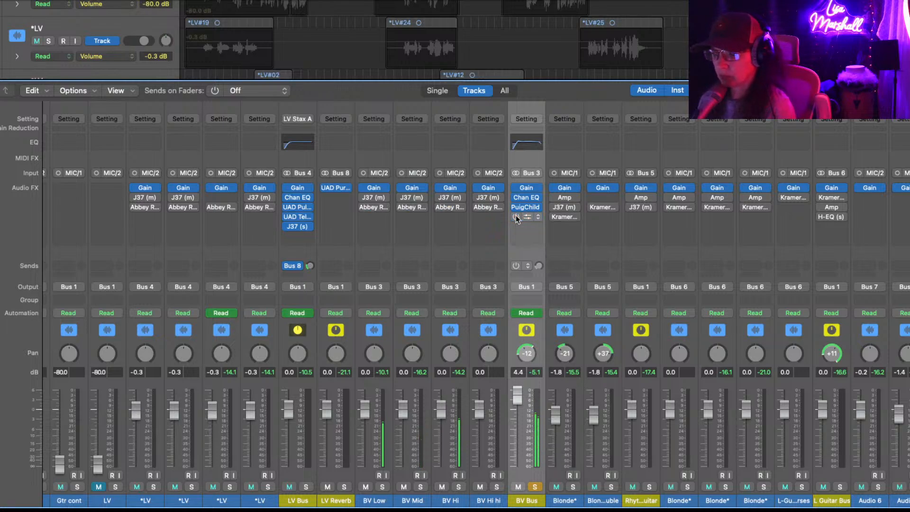
{"action": "left_click", "coordinate": [516, 217]}
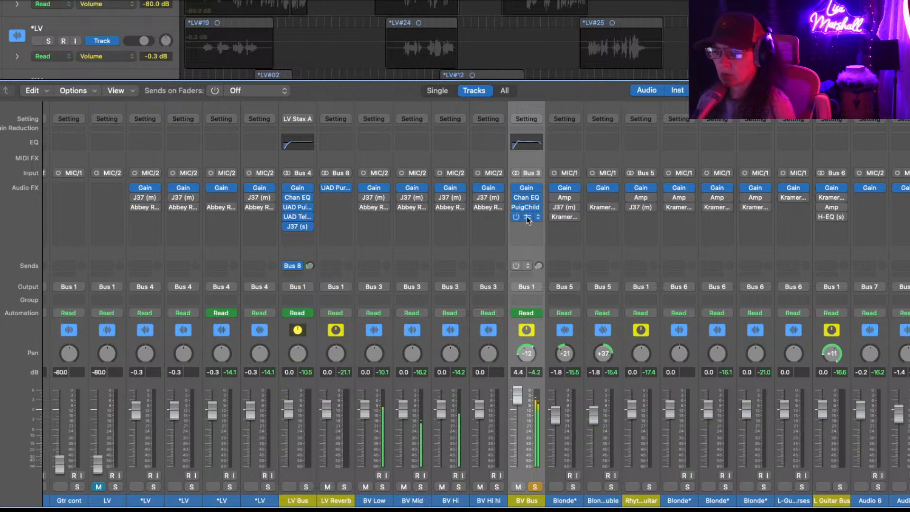
- Reopen the J37 to readjust its delay levels, close it, and take the BV Bus out of solo
{"action": "left_click", "coordinate": [527, 217]}
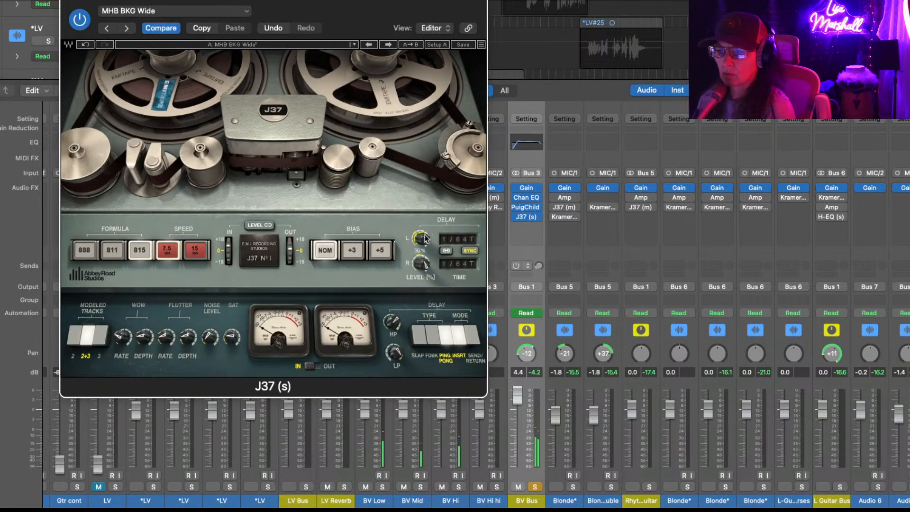
{"action": "left_click_drag", "start_coordinate": [407, 301], "coordinate": [406, 318]}
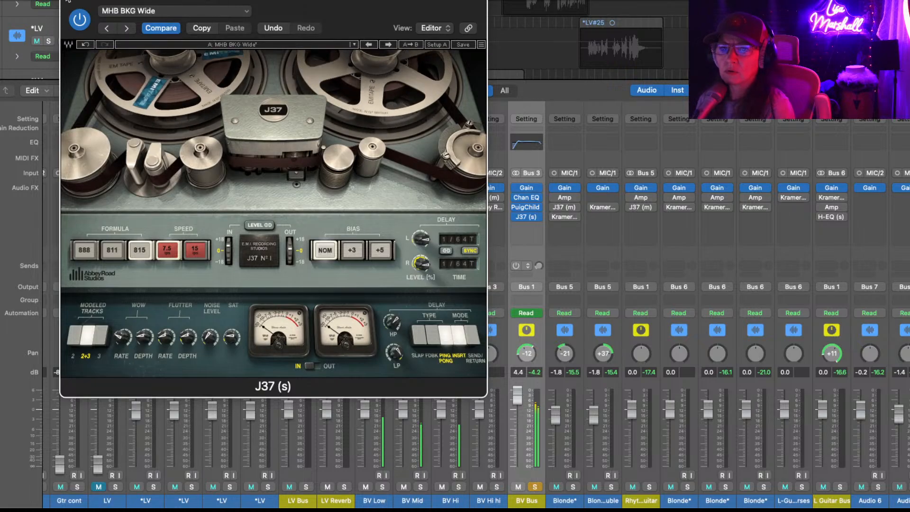
{"action": "left_click", "coordinate": [67, 3]}
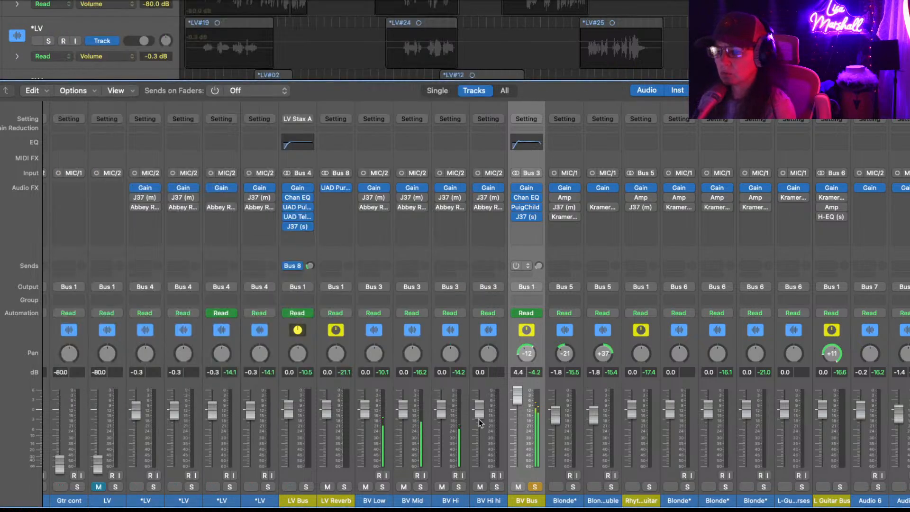
{"action": "left_click", "coordinate": [535, 487]}
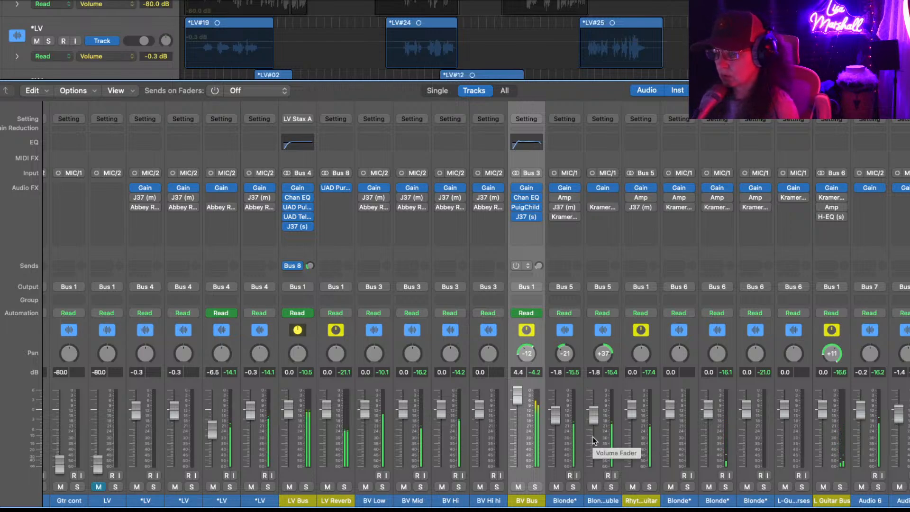
- Show the BV Bus's volume automation in the arrangement and lower its last raised section to 2.4 dB at the start and 2.7 dB after
{"action": "scroll", "coordinate": [594, 440], "scroll_direction": "right", "scroll_amount": 3}
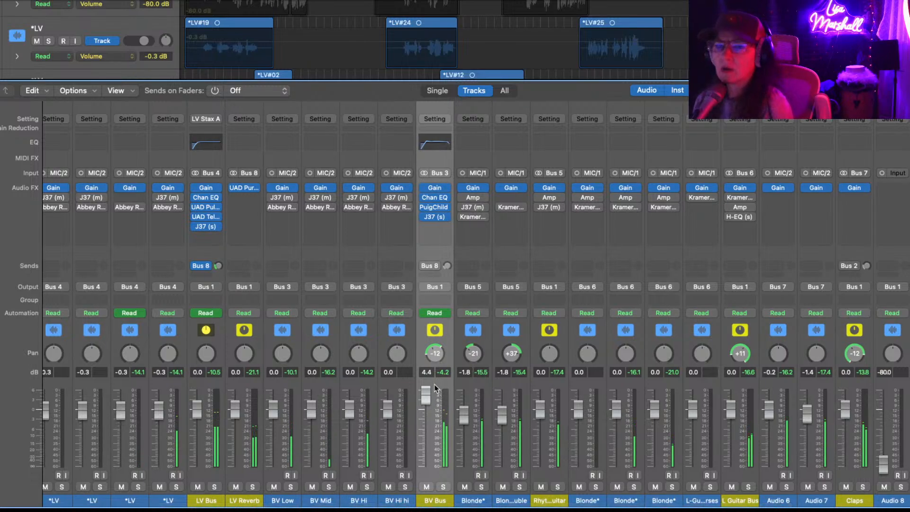
{"action": "key", "text": "x"}
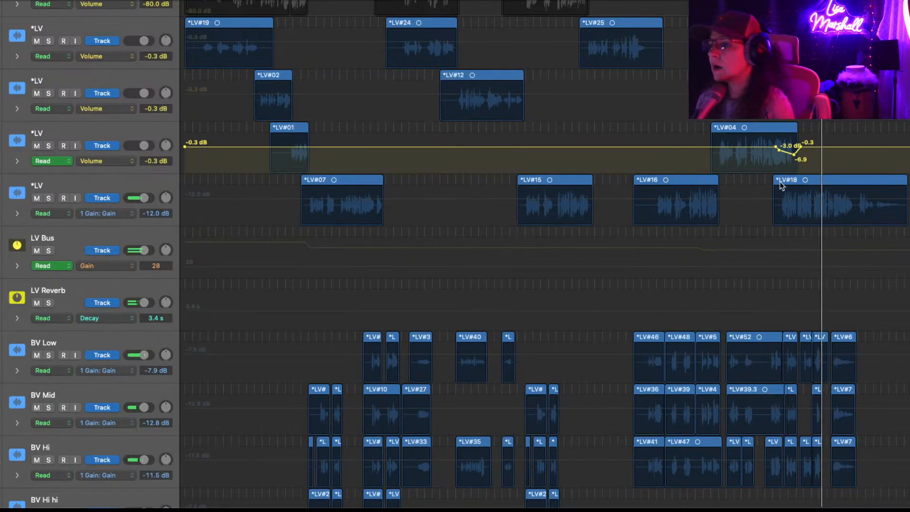
{"action": "scroll", "coordinate": [686, 237], "scroll_direction": "down", "scroll_amount": 10}
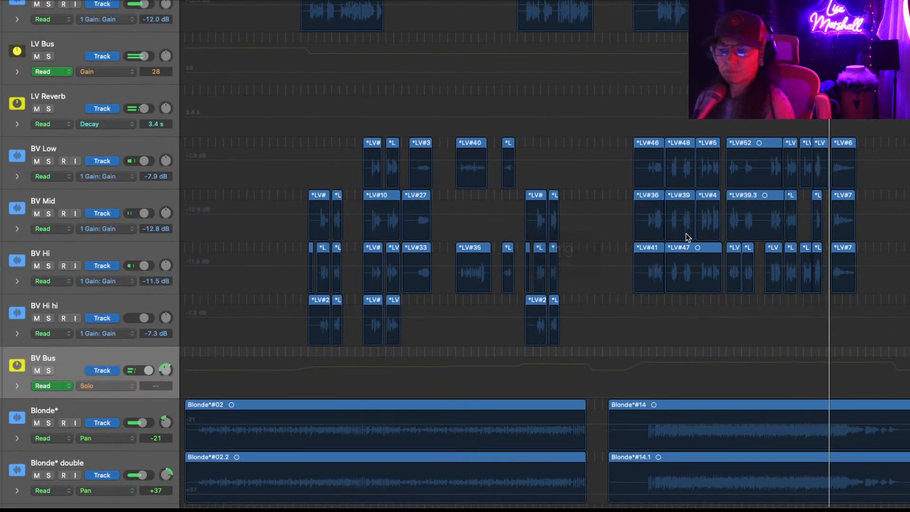
{"action": "scroll", "coordinate": [686, 233], "scroll_direction": "down", "scroll_amount": 1}
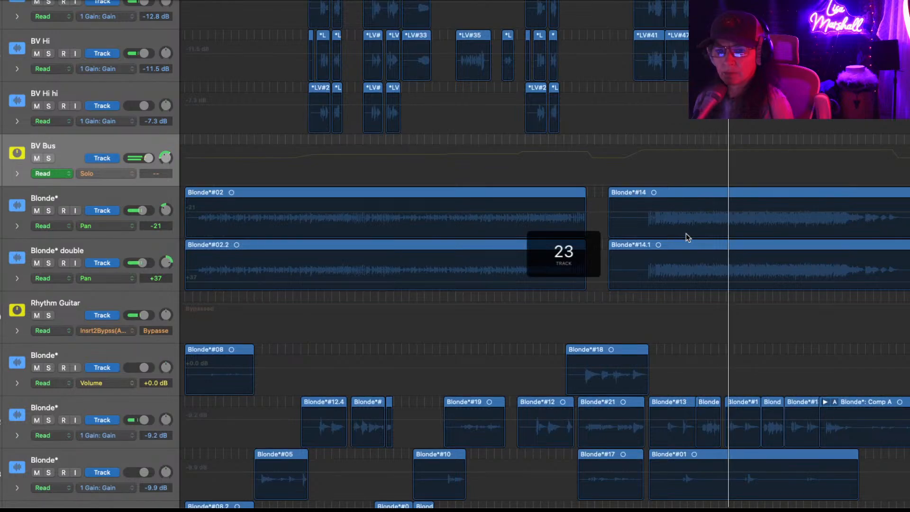
{"action": "scroll", "coordinate": [686, 233], "scroll_direction": "up", "scroll_amount": 2}
{"action": "scroll", "coordinate": [686, 233], "scroll_direction": "up", "scroll_amount": 1}
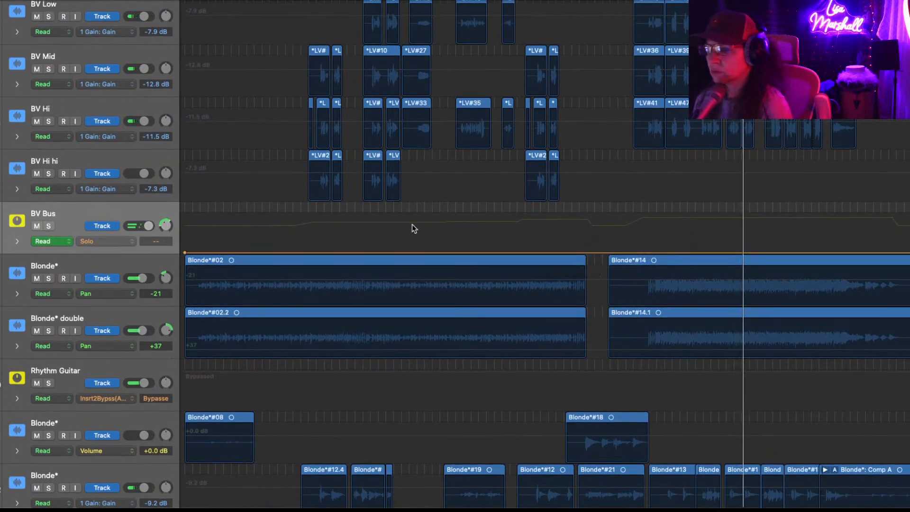
{"action": "left_click", "coordinate": [131, 240]}
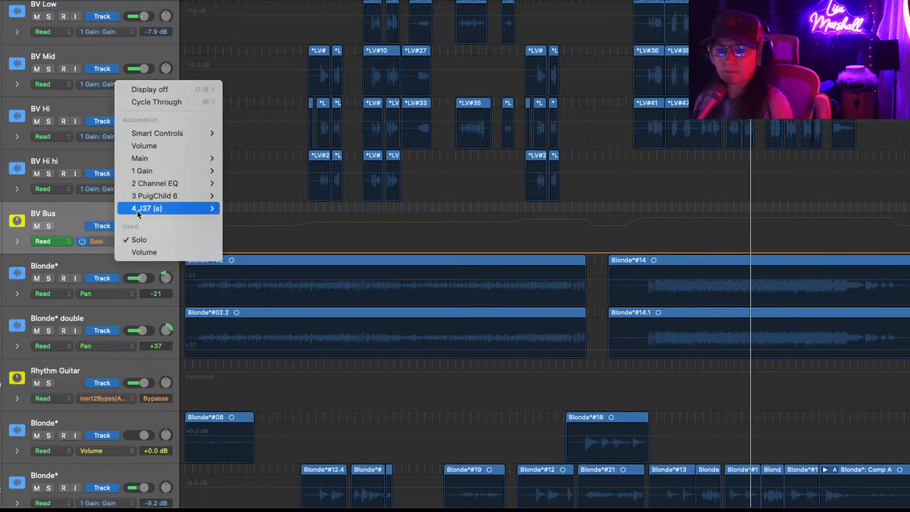
{"action": "left_click", "coordinate": [142, 147]}
{"action": "left_click_drag", "start_coordinate": [741, 218], "coordinate": [743, 225]}
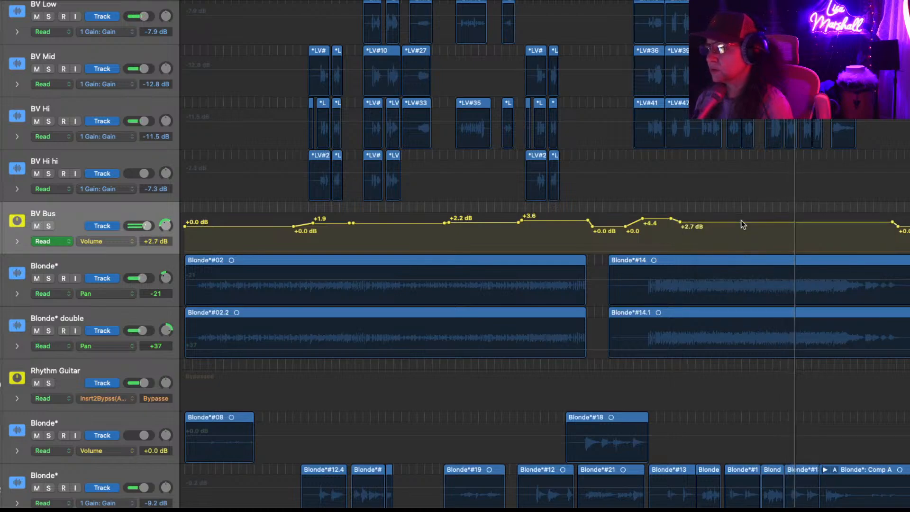
{"action": "left_click_drag", "start_coordinate": [649, 219], "coordinate": [650, 223]}
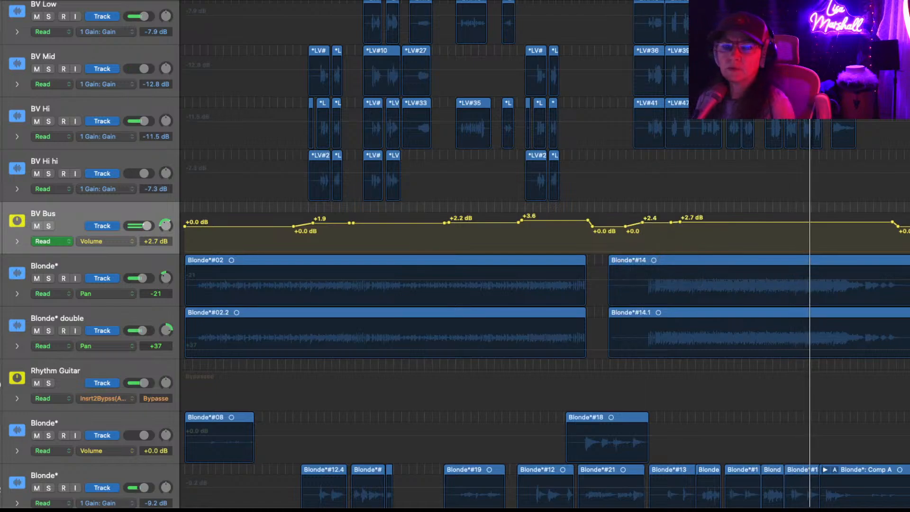
- Back in the mixer, move the high shelf of the BV Bus's Channel EQ to a lower frequency with a slight cut, and close the EQ
{"action": "key", "text": "x"}
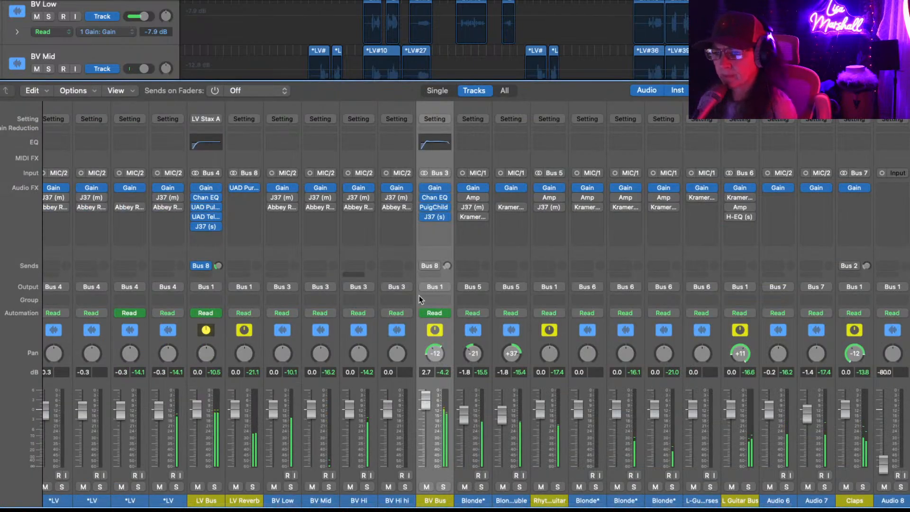
{"action": "left_click", "coordinate": [436, 197]}
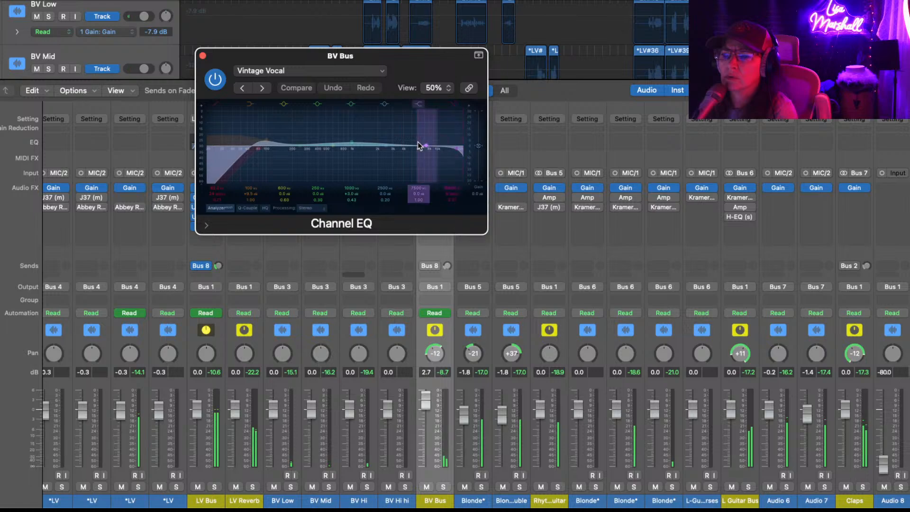
{"action": "left_click_drag", "start_coordinate": [426, 146], "coordinate": [385, 150]}
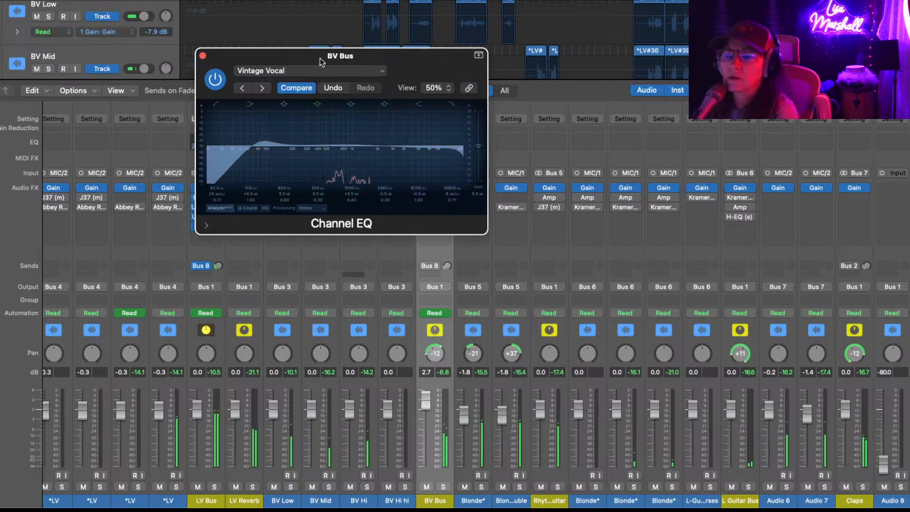
{"action": "left_click", "coordinate": [203, 56]}
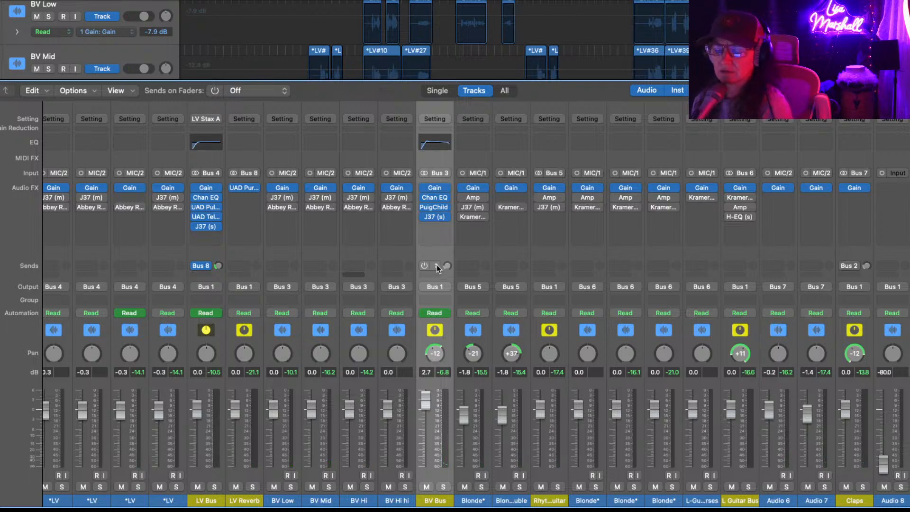
- Switch on the BV Bus's Bus 8 reverb send and adjust its level during playback
{"action": "left_click", "coordinate": [423, 267]}
{"action": "key", "text": "space"}
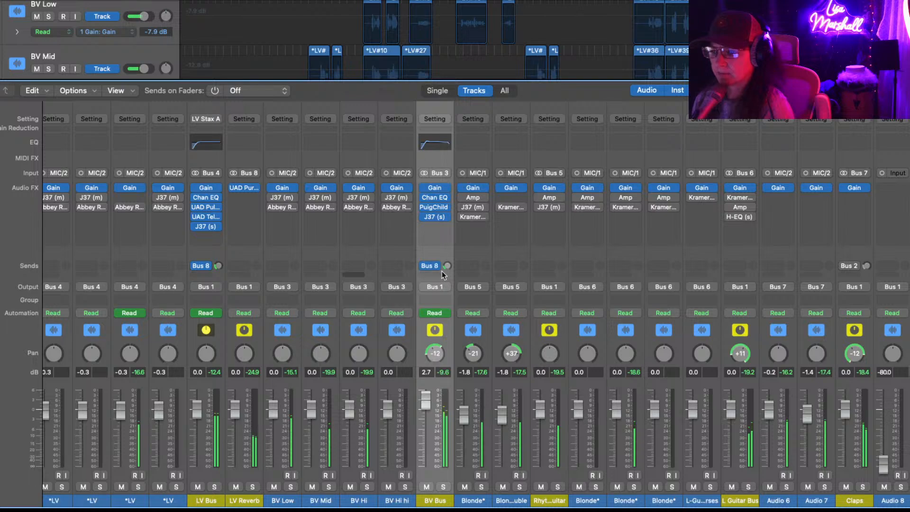
{"action": "left_click_drag", "start_coordinate": [446, 266], "coordinate": [446, 261]}
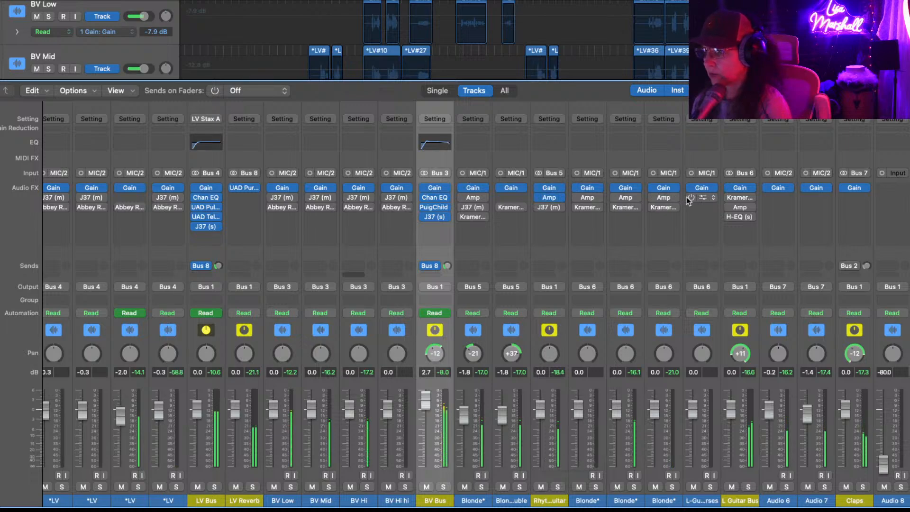
- Try the Kramer plug-in on the L Guitar Bus, switch it off again, and enable the bus's Amp
{"action": "left_click", "coordinate": [729, 198]}
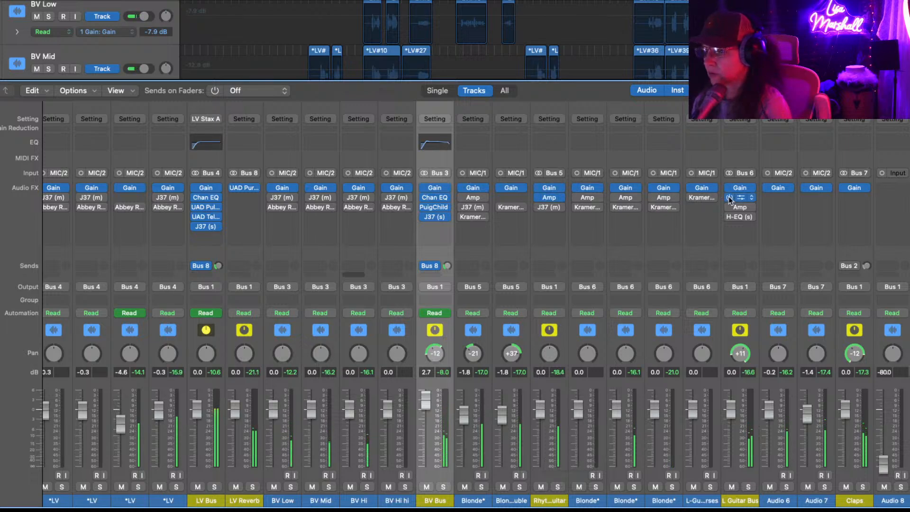
{"action": "left_click", "coordinate": [729, 198]}
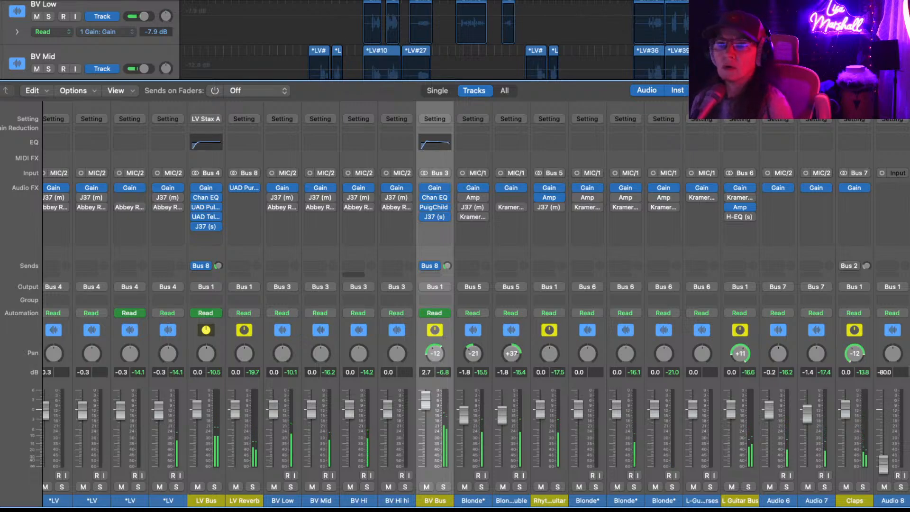
- Return from the mixer to the lead vocal tracks and add two volume automation points at -0.3 dB after region LV#04
{"action": "key", "text": "x"}
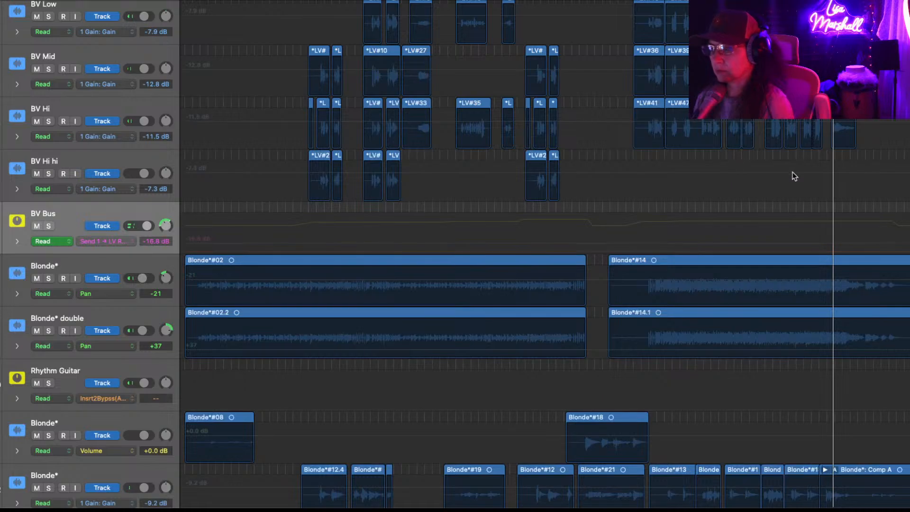
{"action": "scroll", "coordinate": [794, 176], "scroll_direction": "up", "scroll_amount": 10}
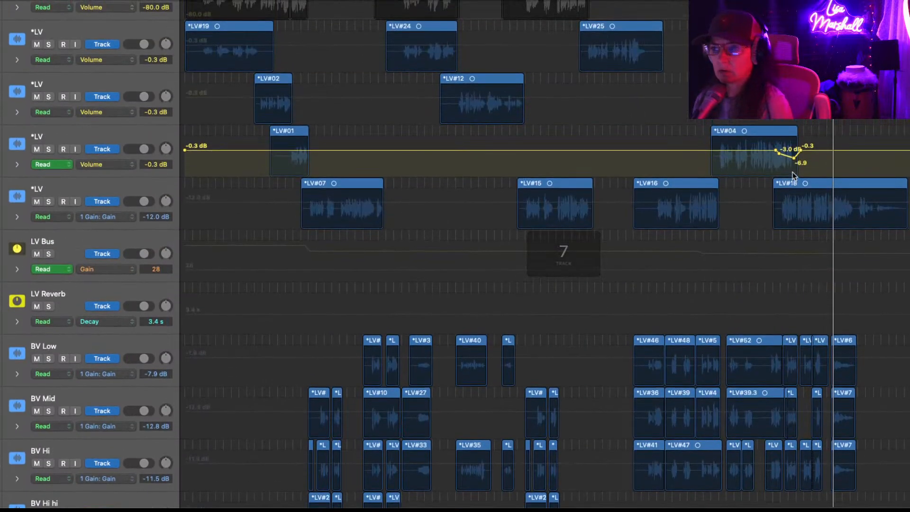
{"action": "scroll", "coordinate": [794, 176], "scroll_direction": "up", "scroll_amount": 4}
{"action": "scroll", "coordinate": [794, 176], "scroll_direction": "down", "scroll_amount": 3}
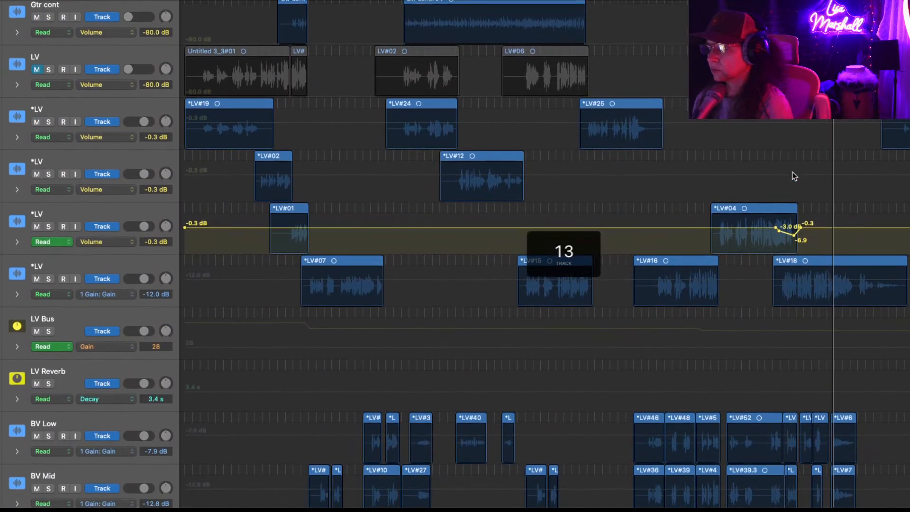
{"action": "scroll", "coordinate": [795, 177], "scroll_direction": "down", "scroll_amount": 2}
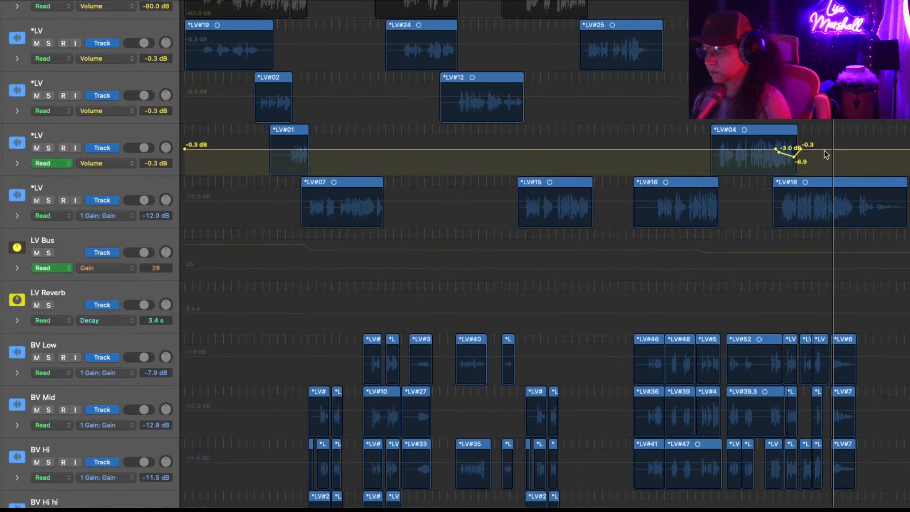
{"action": "scroll", "coordinate": [825, 152], "scroll_direction": "right", "scroll_amount": 3}
{"action": "scroll", "coordinate": [826, 152], "scroll_direction": "left", "scroll_amount": 3}
{"action": "scroll", "coordinate": [819, 160], "scroll_direction": "down", "scroll_amount": 1}
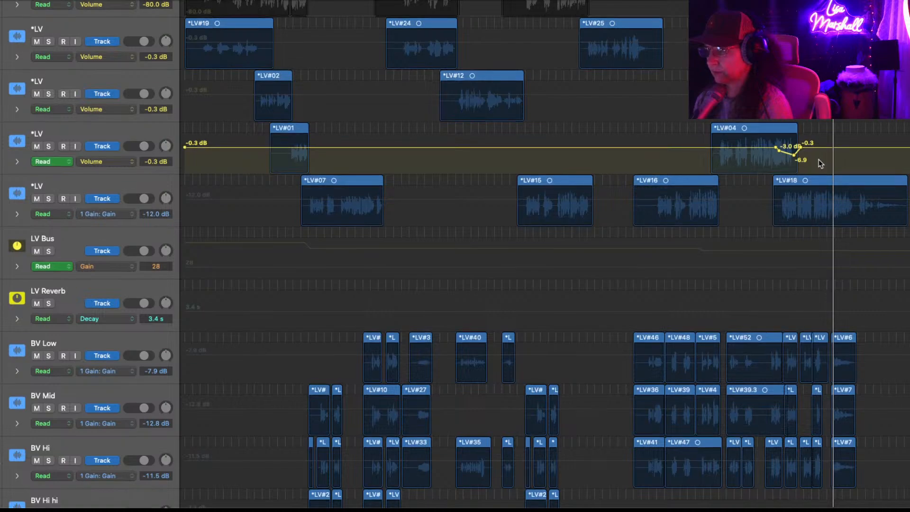
{"action": "left_click", "coordinate": [859, 148]}
{"action": "left_click", "coordinate": [854, 148]}
{"action": "left_click_drag", "start_coordinate": [825, 150], "coordinate": [825, 149]}
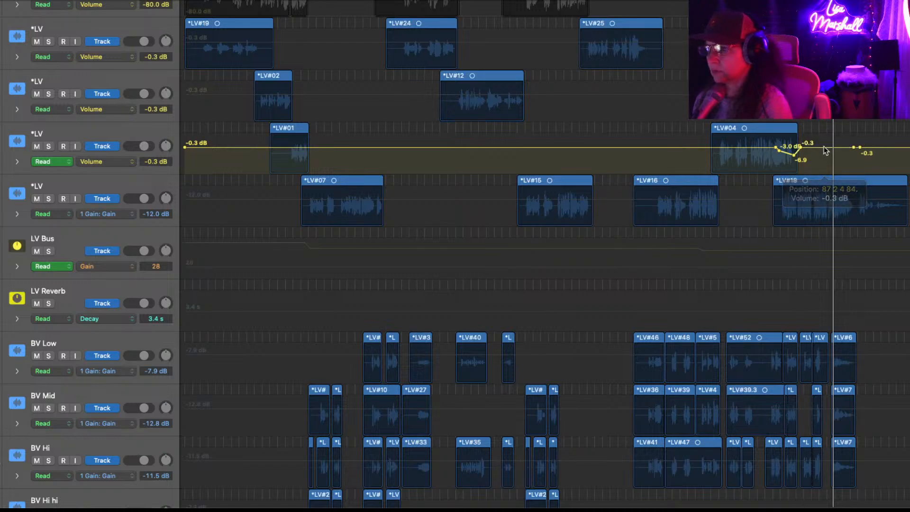
- Show volume automation on the *LV track holding LV#18, lower the section over that region to -3.3 dB, and play it
{"action": "left_click", "coordinate": [108, 189]}
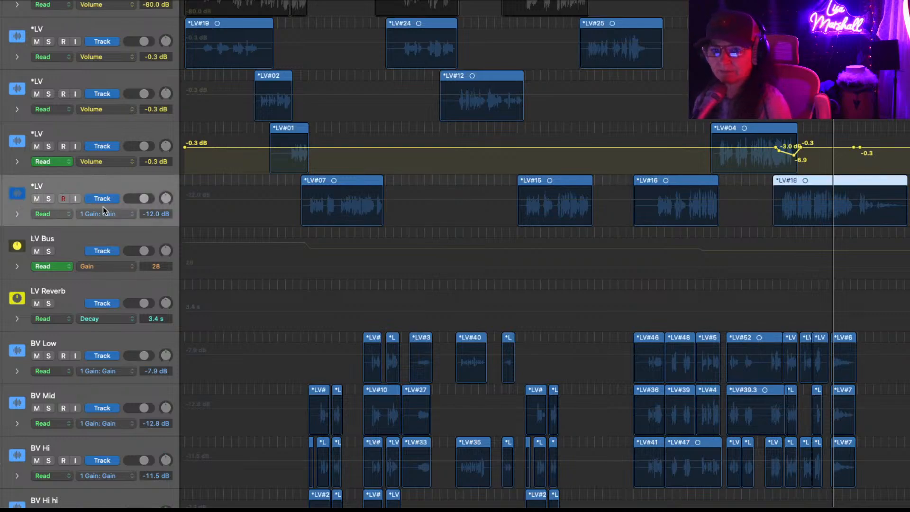
{"action": "left_click", "coordinate": [132, 214]}
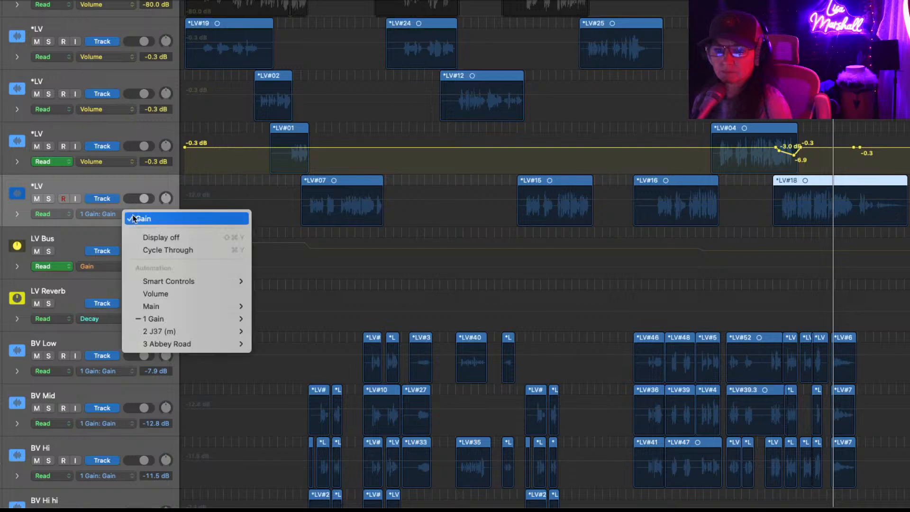
{"action": "left_click", "coordinate": [156, 293]}
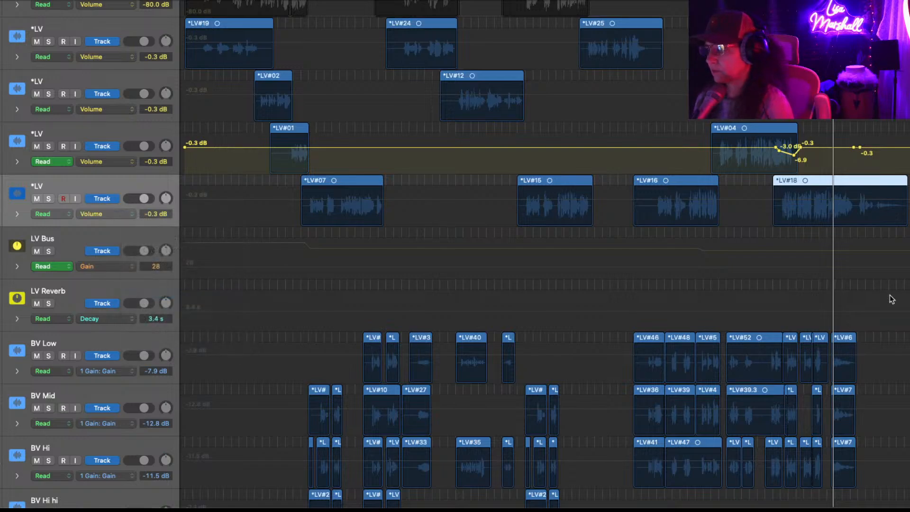
{"action": "left_click", "coordinate": [831, 213]}
{"action": "left_click", "coordinate": [776, 199]}
{"action": "left_click", "coordinate": [859, 200]}
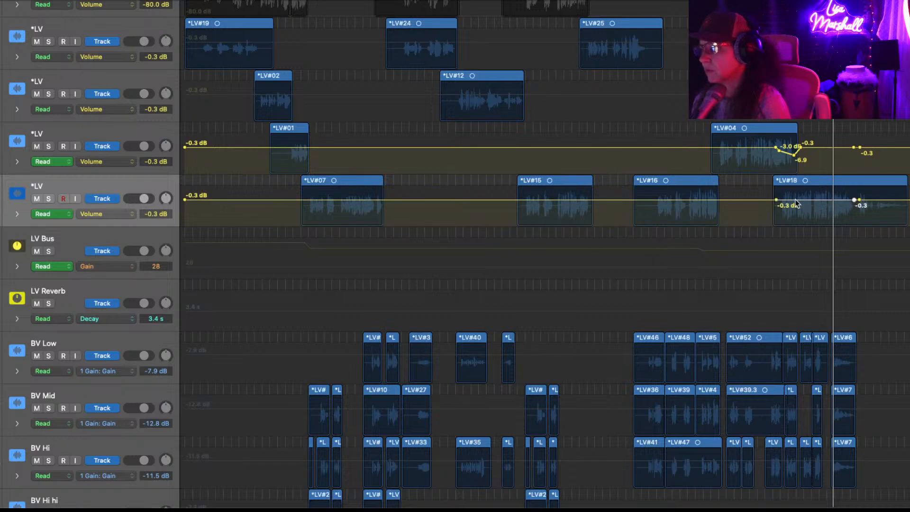
{"action": "left_click_drag", "start_coordinate": [815, 200], "coordinate": [817, 204]}
{"action": "key", "text": "space"}
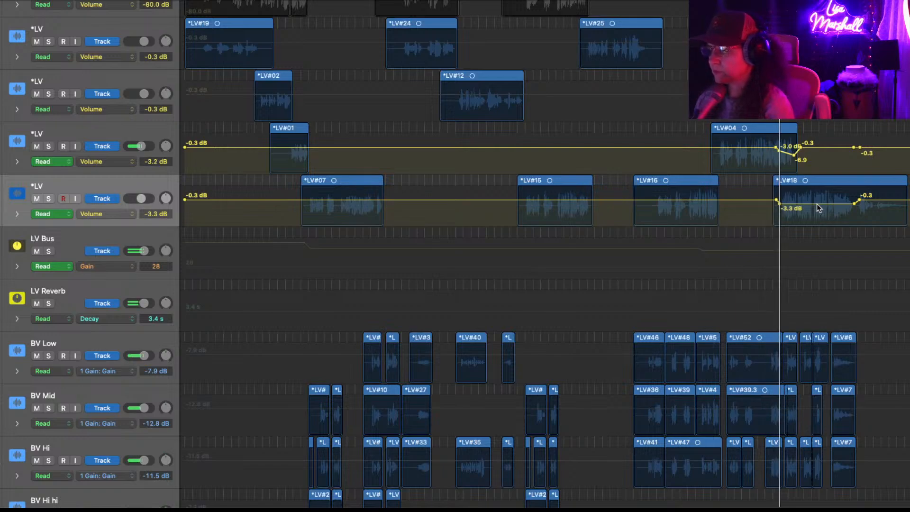
- Switch the *LV track holding LV#04 to absolute Pan automation and create its pan line at 0
{"action": "left_click", "coordinate": [132, 160]}
{"action": "mouse_move", "coordinate": [156, 83]}
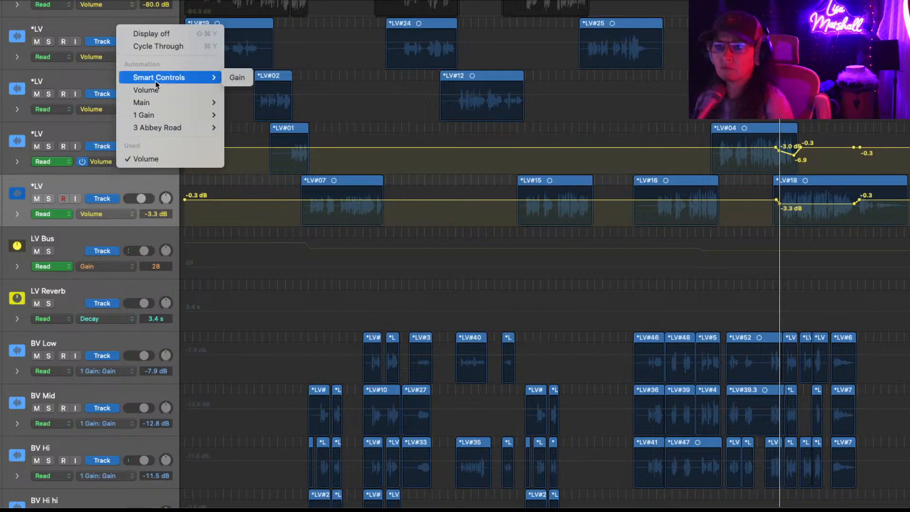
{"action": "mouse_move", "coordinate": [166, 102]}
{"action": "mouse_move", "coordinate": [261, 115]}
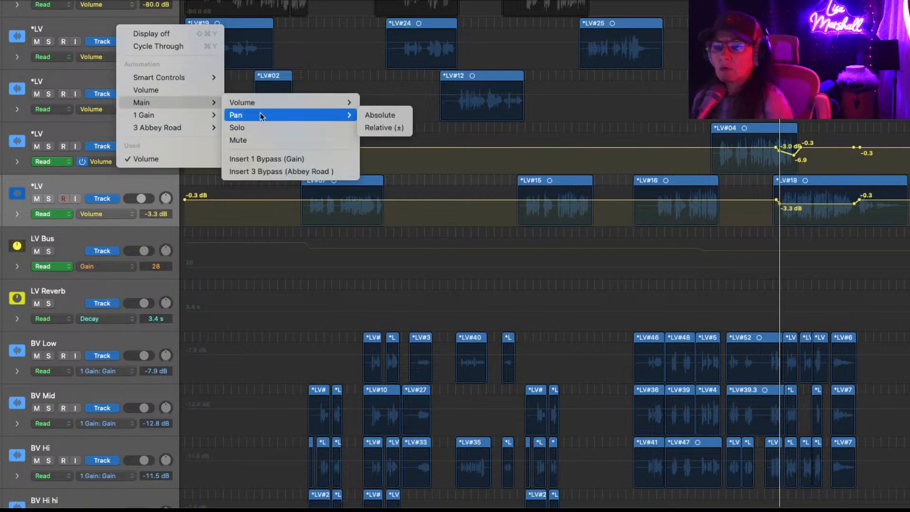
{"action": "left_click", "coordinate": [397, 117]}
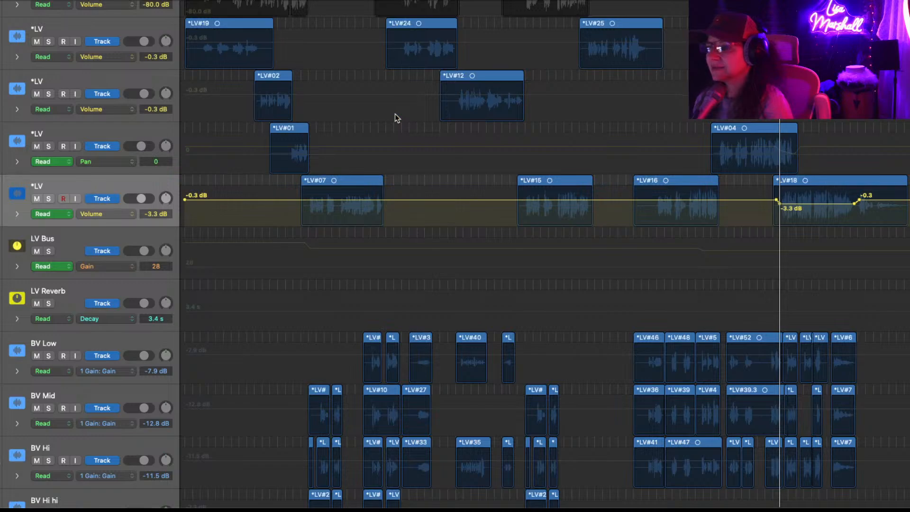
{"action": "left_click", "coordinate": [704, 151]}
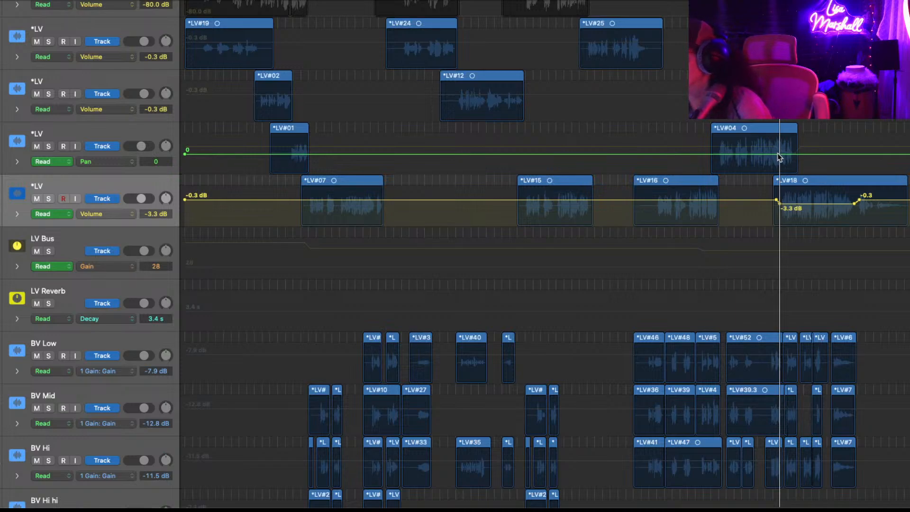
- Automate the pan to +20 over the end of LV#04 where it overlaps LV#18, returning to 0, and play it back
{"action": "key", "text": "super+Right"}
{"action": "key", "text": "super+Right"}
{"action": "key", "text": "super+Right"}
{"action": "key", "text": "super+Right"}
{"action": "key", "text": "super+Right"}
{"action": "key", "text": "super+Right"}
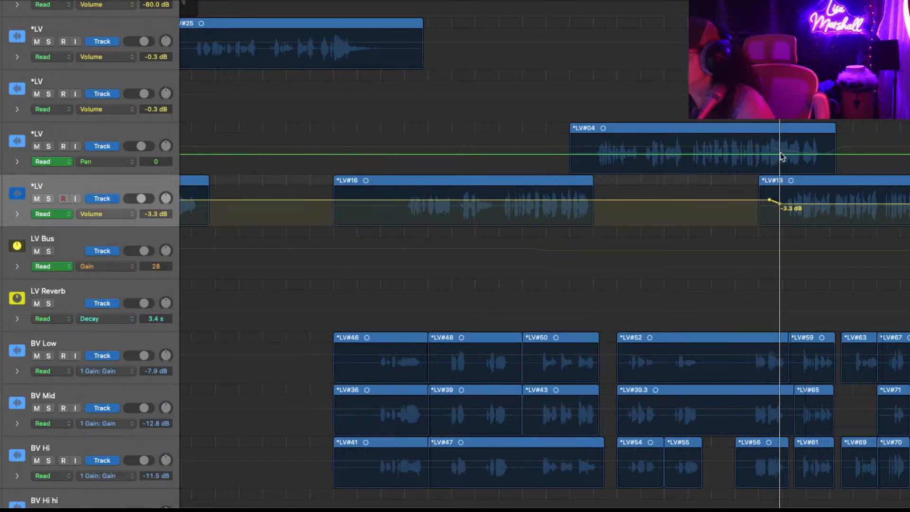
{"action": "left_click", "coordinate": [830, 154]}
{"action": "left_click_drag", "start_coordinate": [805, 156], "coordinate": [807, 164]}
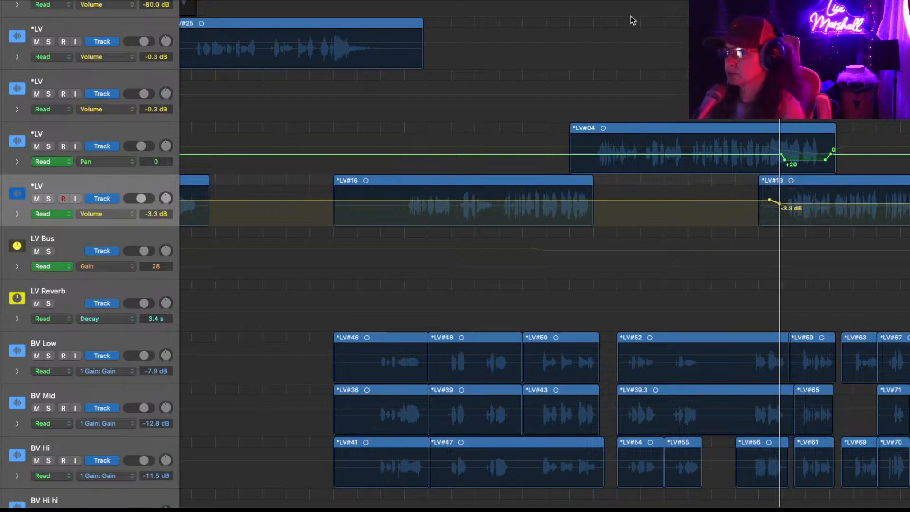
{"action": "key", "text": "space"}
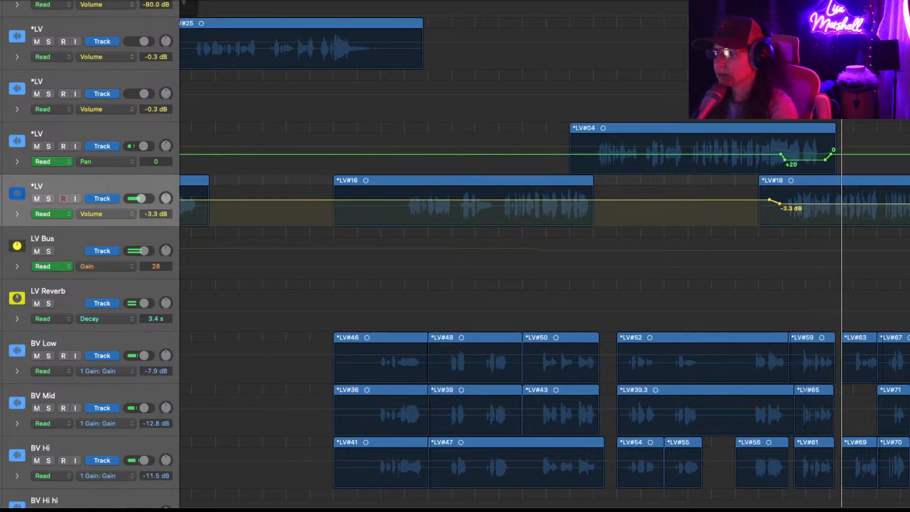
- Raise the lowered volume section over LV#18 to -2.2 dB during playback and reopen the mixer
{"action": "scroll", "coordinate": [817, 264], "scroll_direction": "right", "scroll_amount": 10}
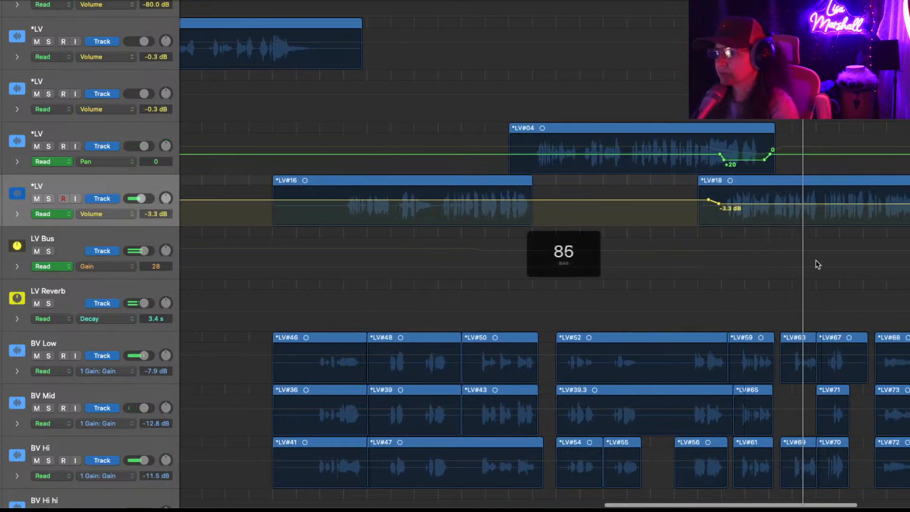
{"action": "left_click_drag", "start_coordinate": [654, 204], "coordinate": [654, 203]}
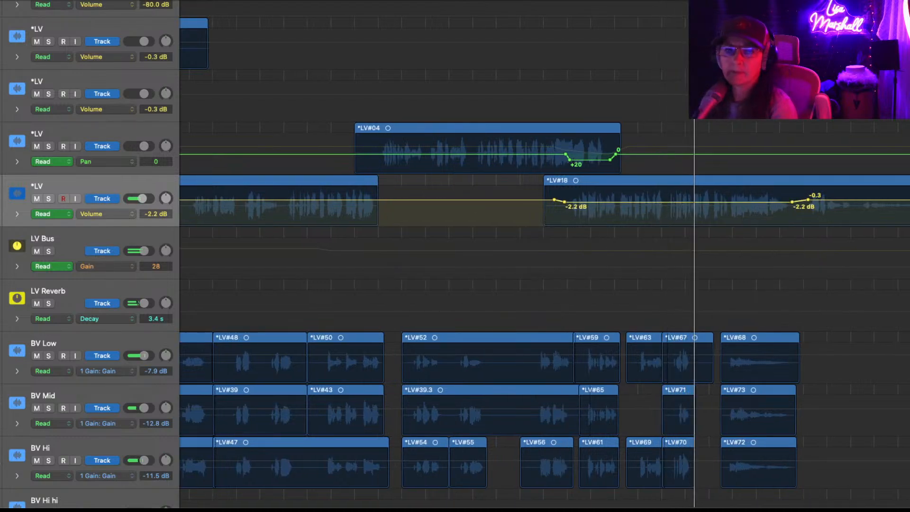
{"action": "key", "text": "x"}
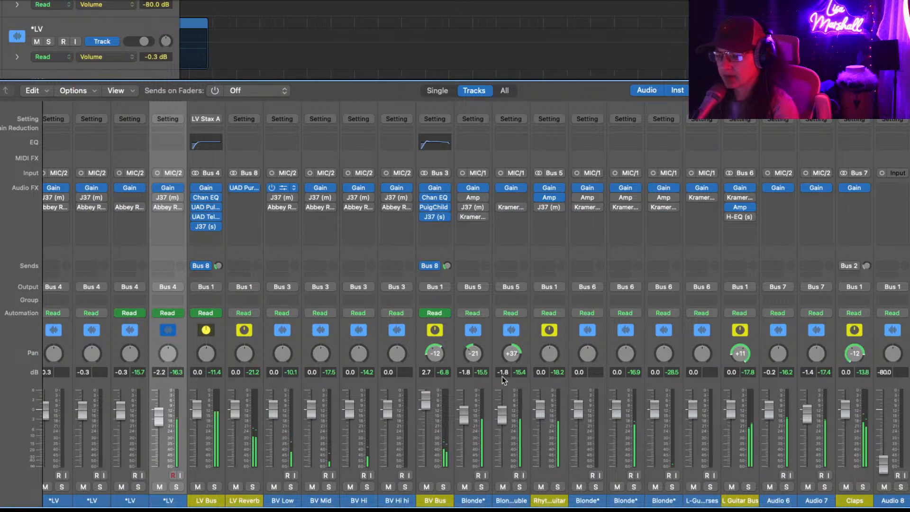